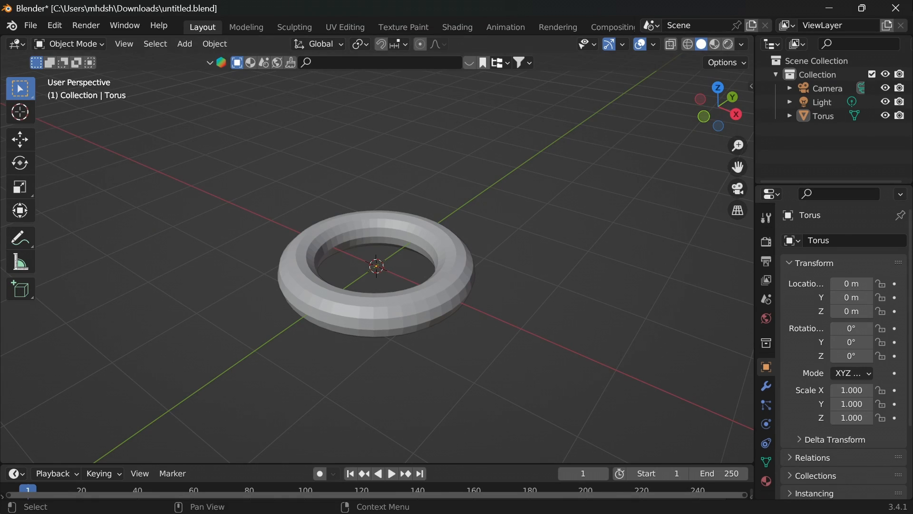
- Select the torus and enter Edit Mode
key(shift+a)
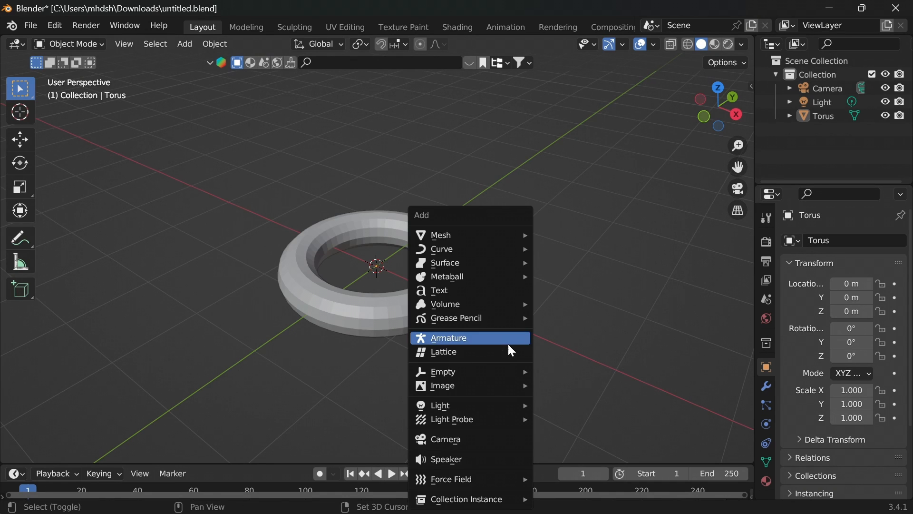
mouse_move(497, 237)
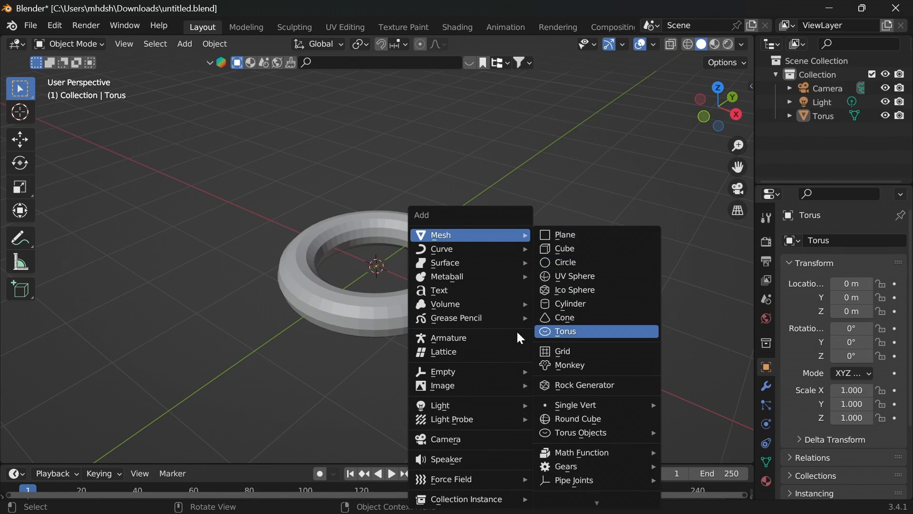
click(400, 321)
middle_drag(571, 334, 553, 318)
key(Tab)
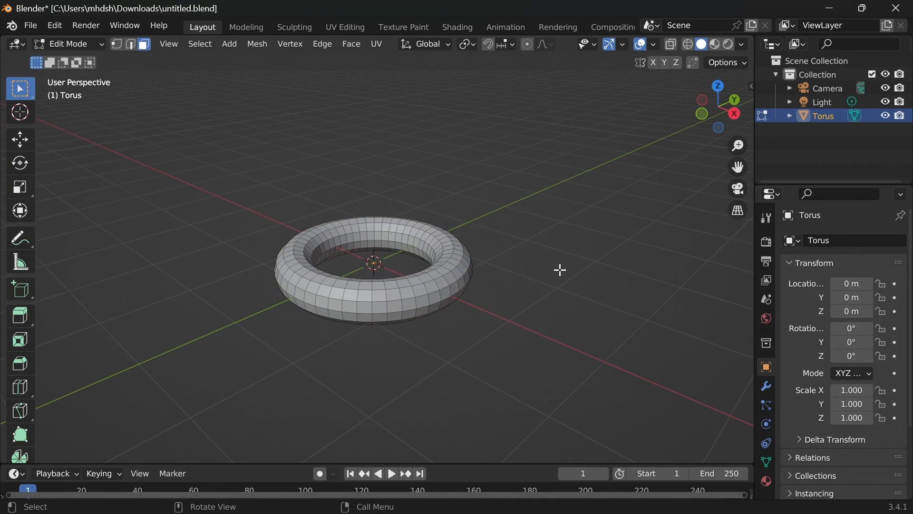
- Try the vertex, edge and face selection modes, and select the whole torus mesh in vertex mode
click(116, 46)
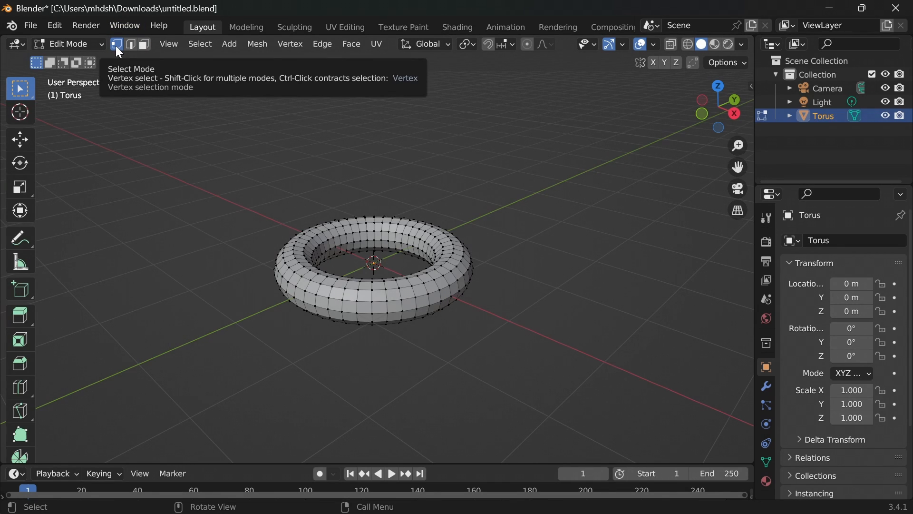
click(129, 44)
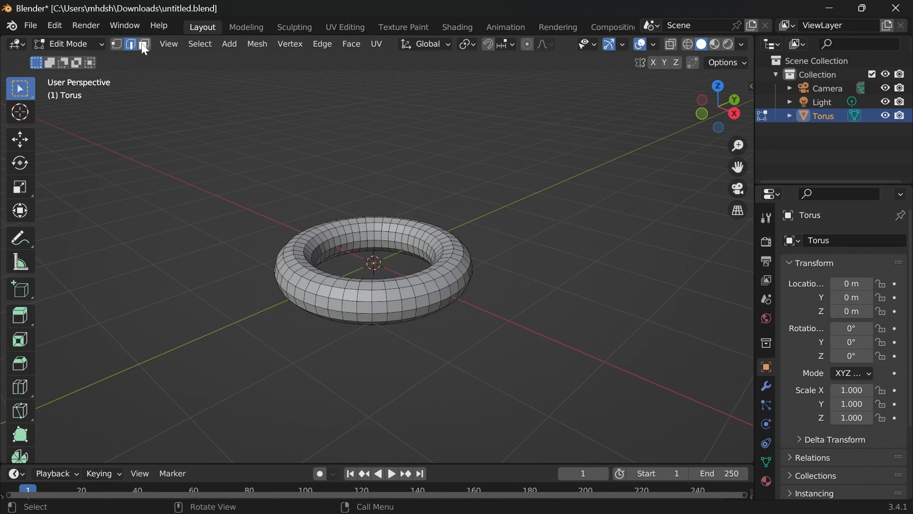
click(143, 44)
click(118, 44)
drag(180, 138, 521, 372)
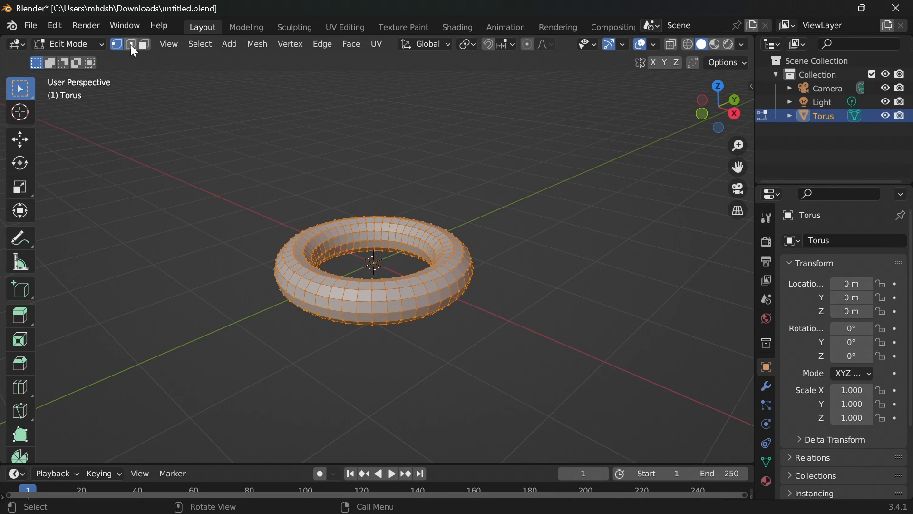
- Switch the fully selected torus through face, vertex and edge selection modes, and clear the selection
click(130, 44)
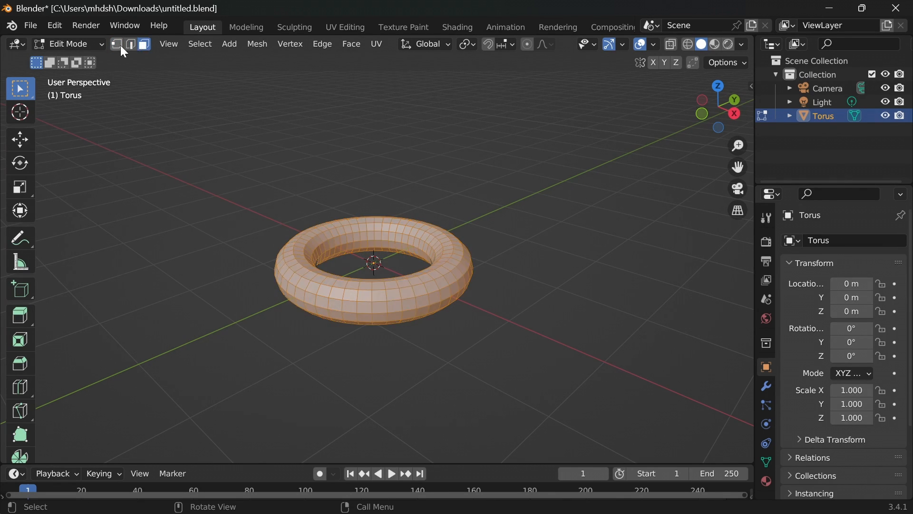
click(118, 43)
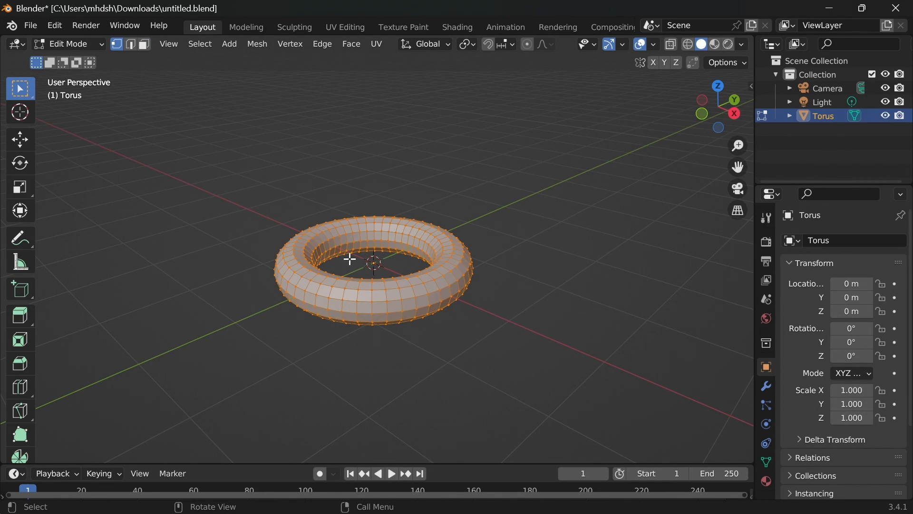
scroll(402, 283, up, 5)
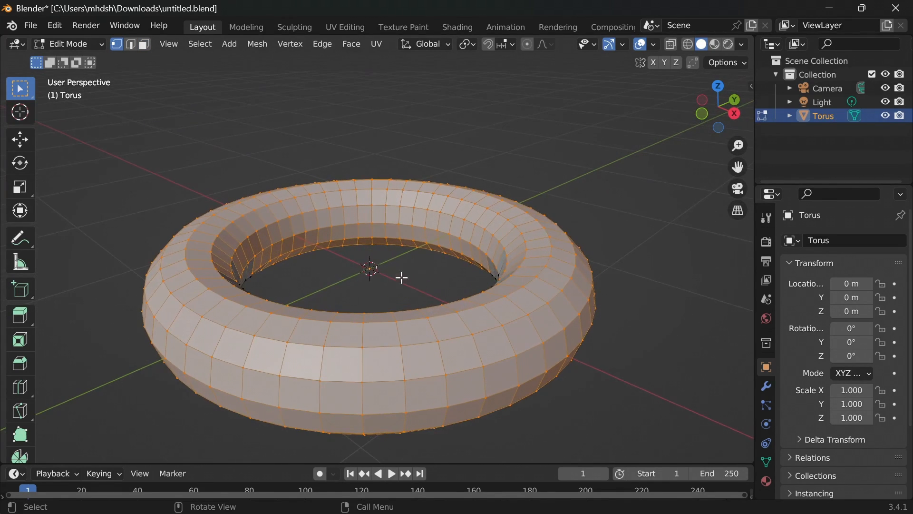
right_click(364, 166)
click(129, 46)
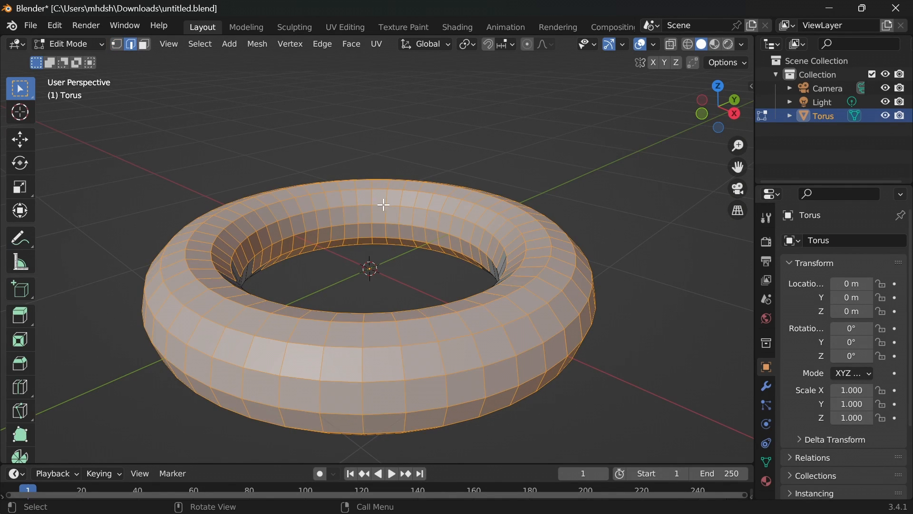
right_click(375, 187)
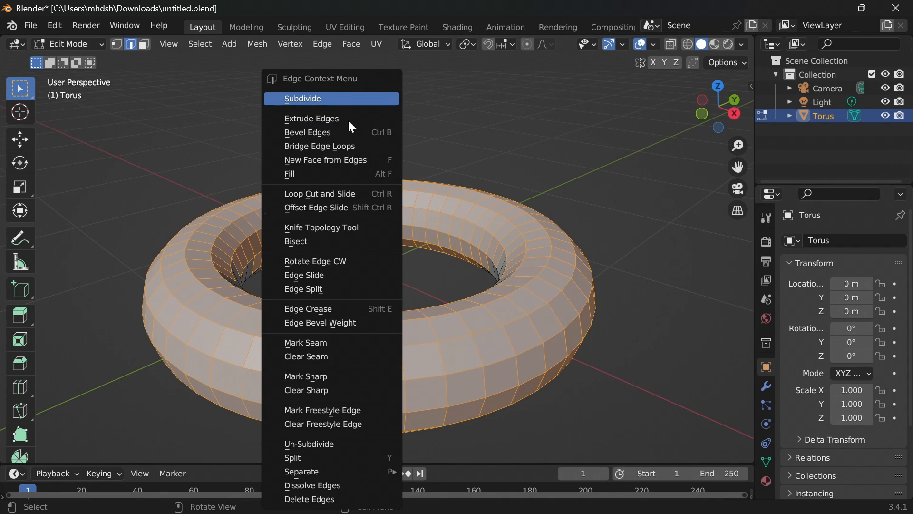
click(508, 138)
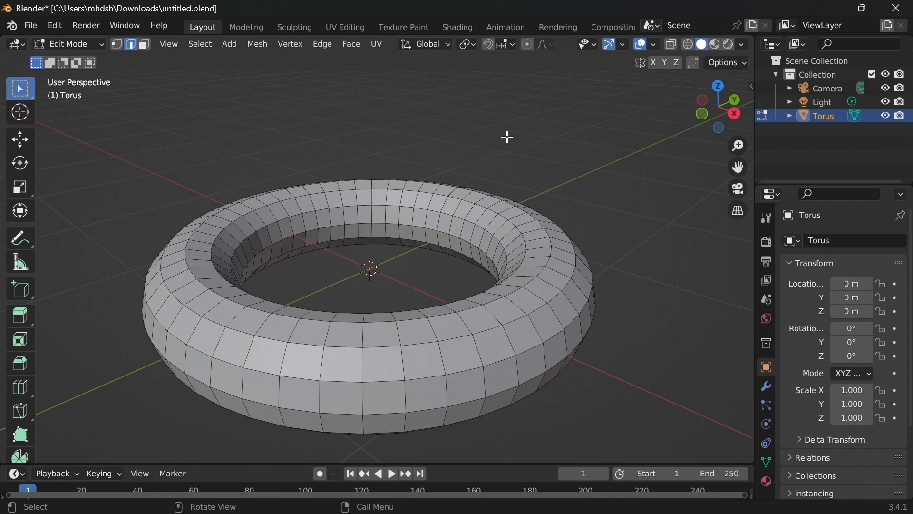
- Enable the Screencast Keys overlay in the viewport
key(n)
click(749, 205)
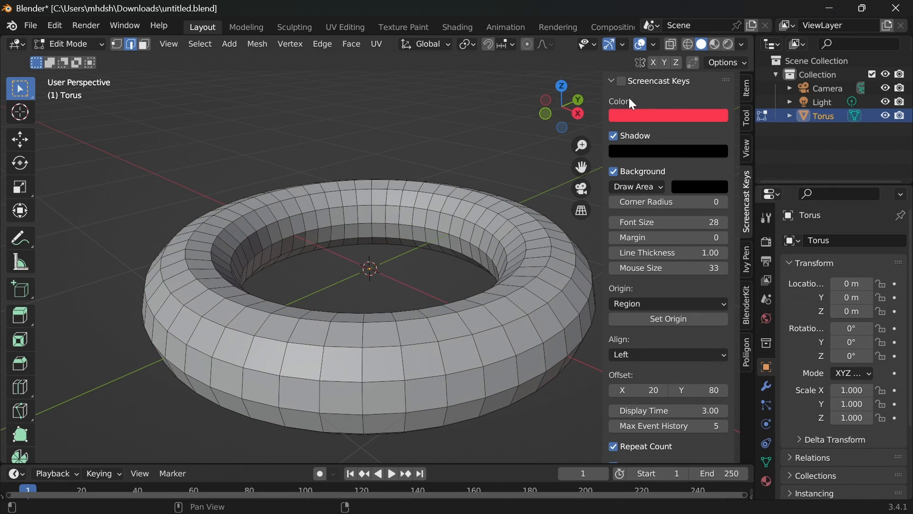
click(621, 83)
key(n)
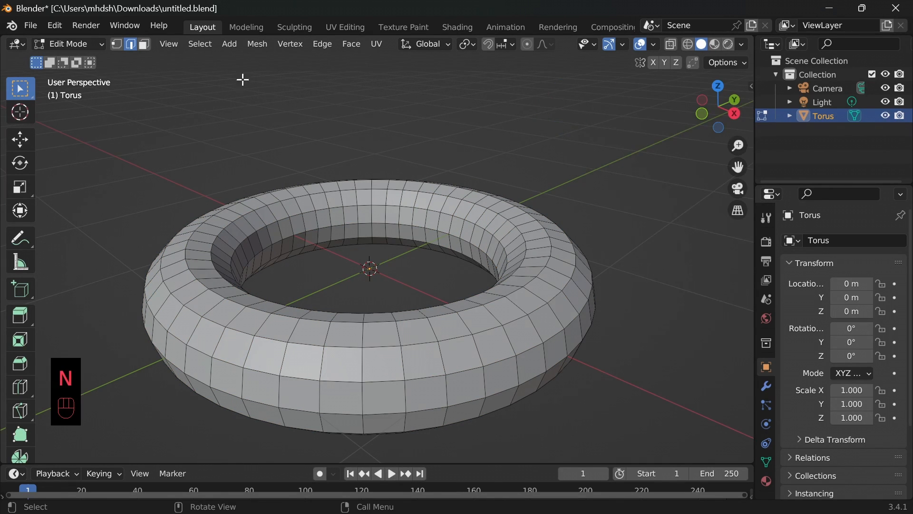
- Switch to face selection, and add edge and vertex selection so all three modes are active together
click(145, 44)
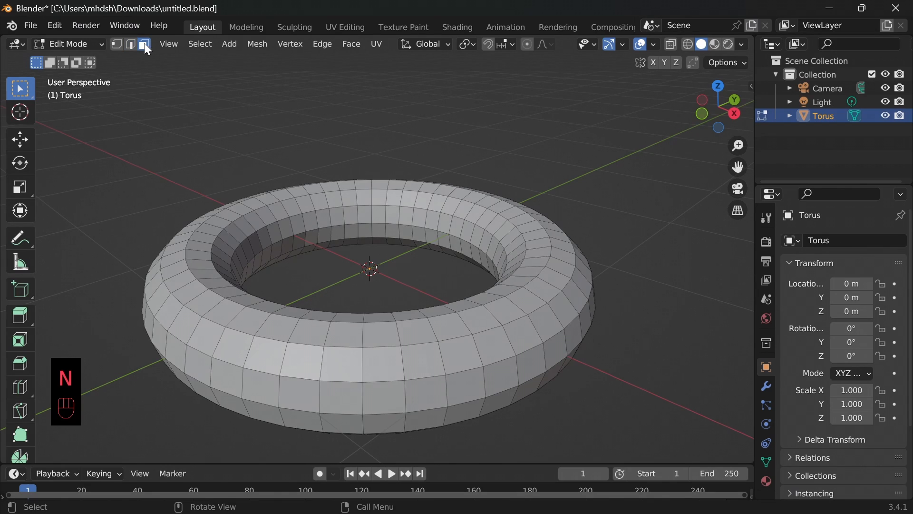
right_click(361, 184)
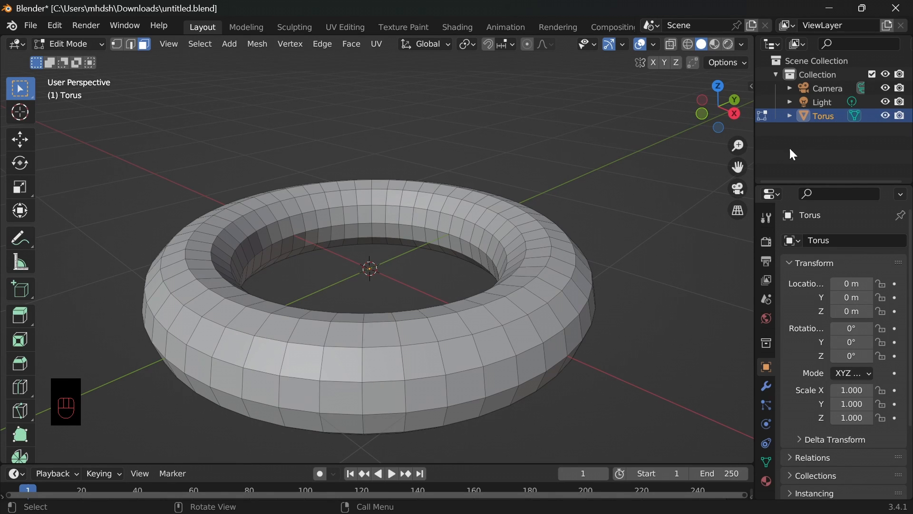
shift+click(130, 44)
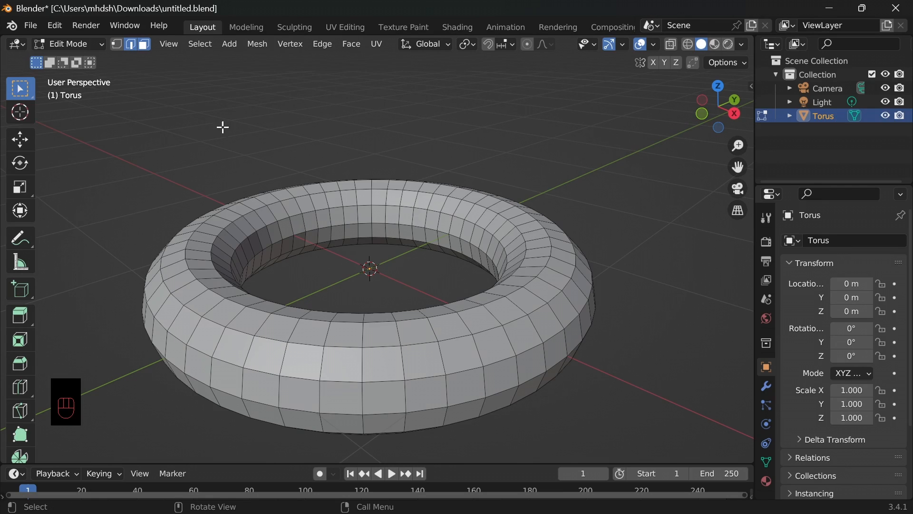
right_click(361, 179)
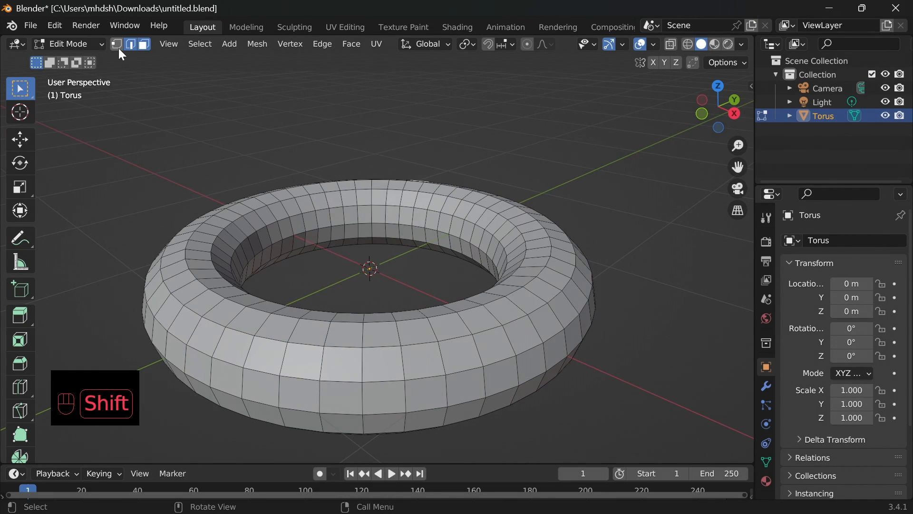
shift+click(118, 46)
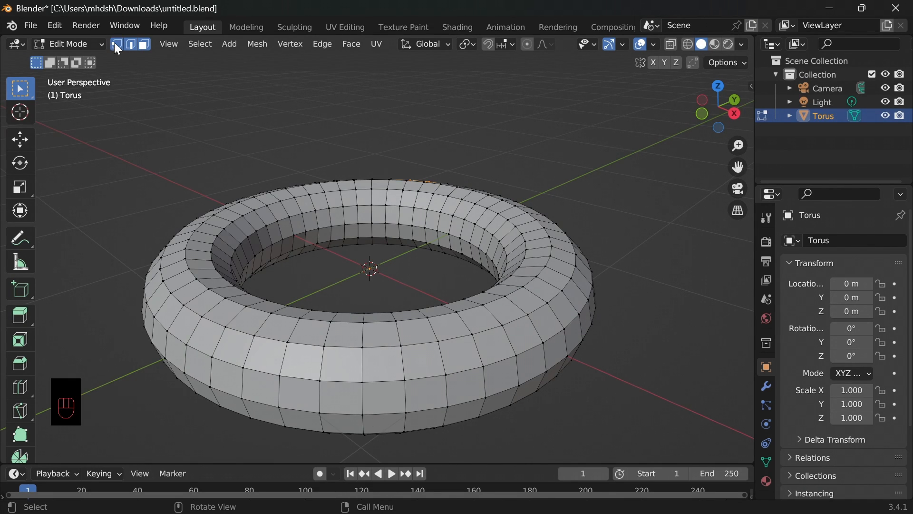
right_click(396, 149)
right_click(419, 139)
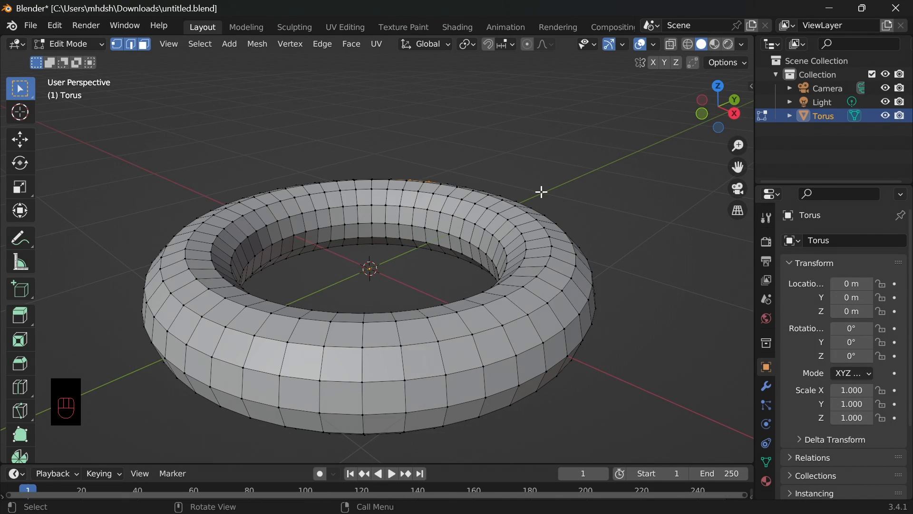
- Select six neighbouring vertices one by one along the torus's outer side, and clear the selection
click(543, 193)
middle_drag(648, 288, 664, 269)
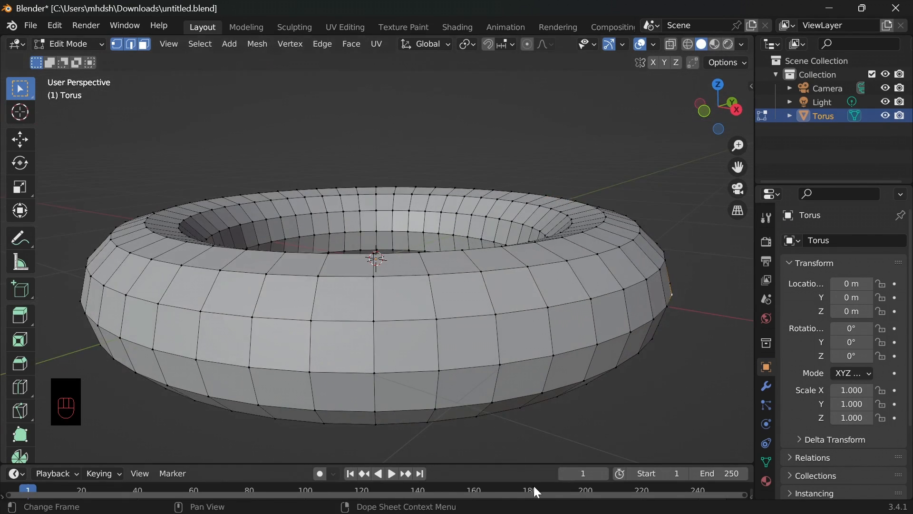
scroll(292, 341, up, 2)
click(269, 307)
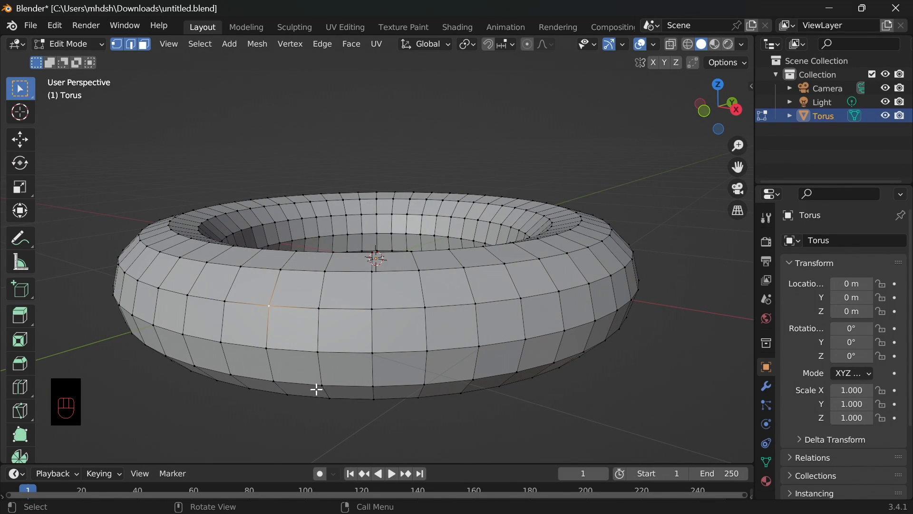
key(shift)
shift+click(373, 309)
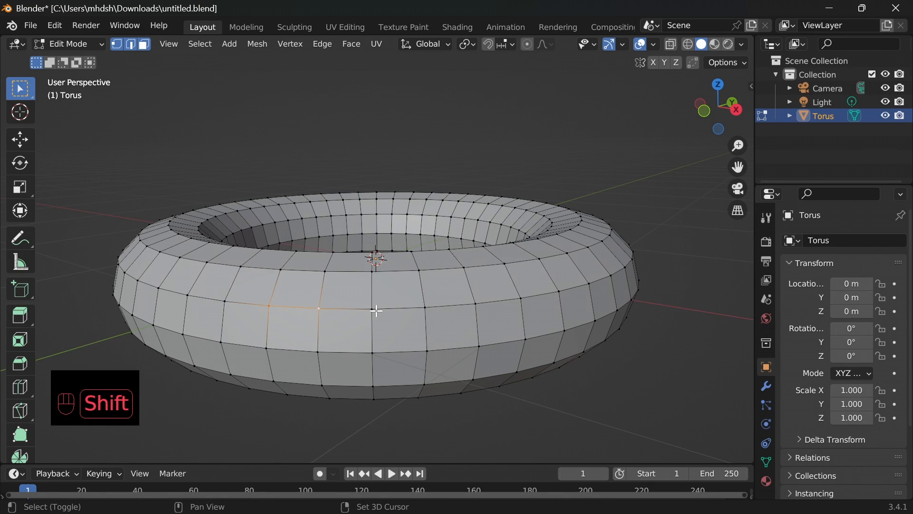
shift+click(425, 308)
shift+click(476, 303)
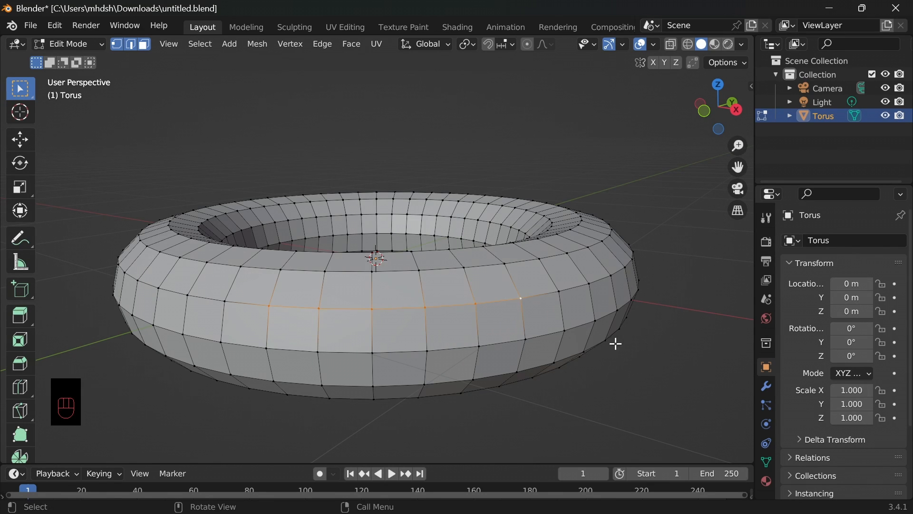
click(656, 377)
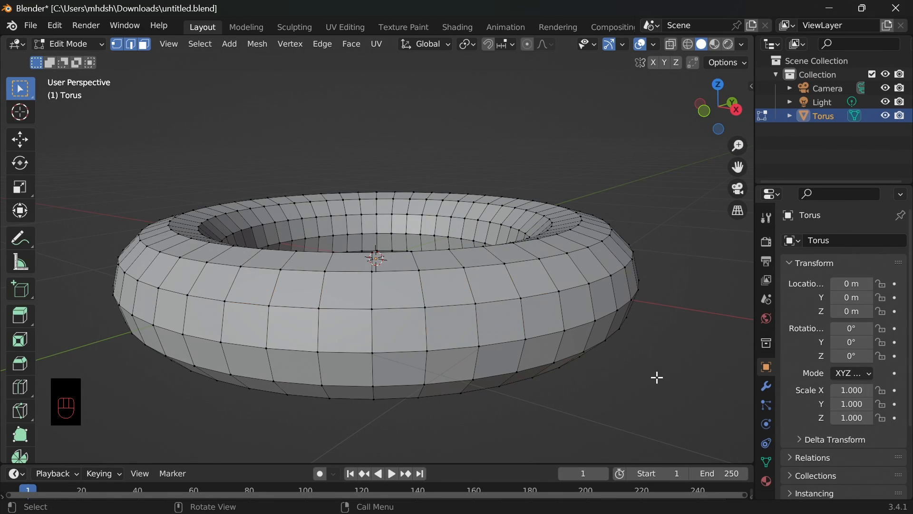
- Select the shortest path between two distant vertices on the same horizontal loop of the torus's outer side
click(225, 302)
key(ctrl)
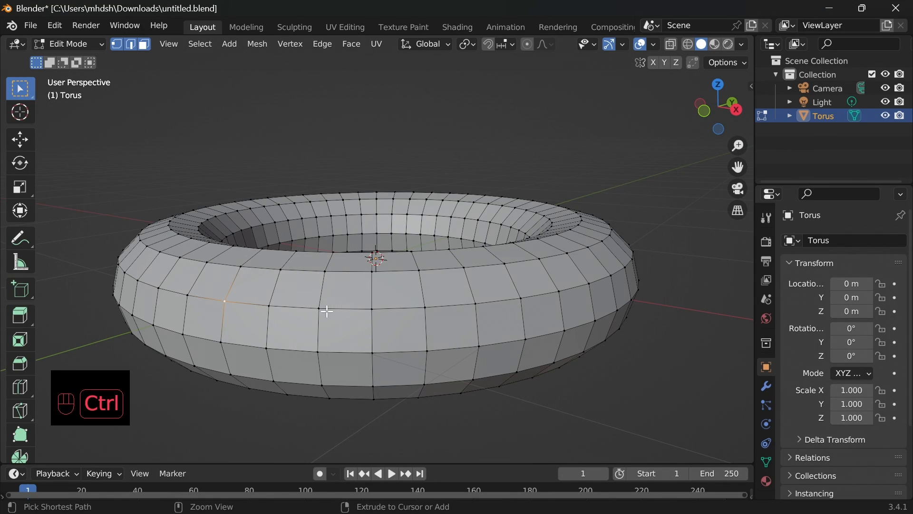
middle_drag(673, 412, 647, 417)
key(ctrl)
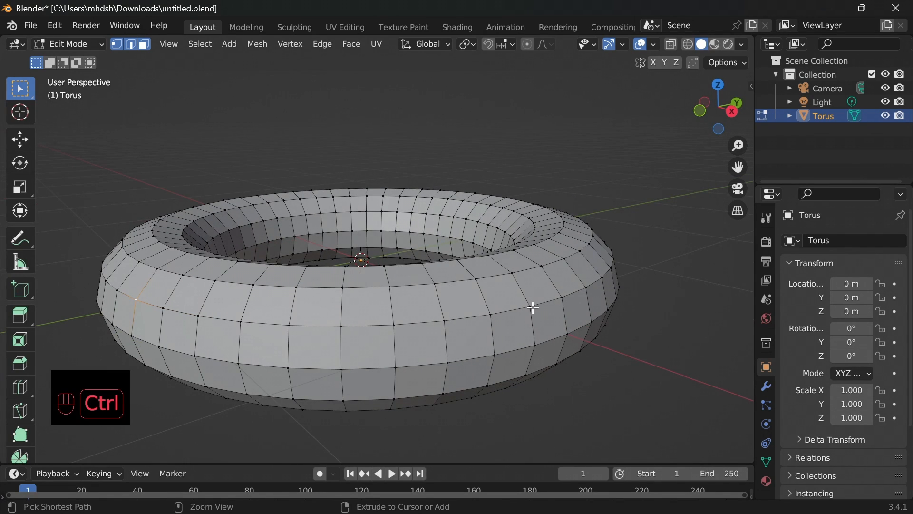
ctrl+click(532, 305)
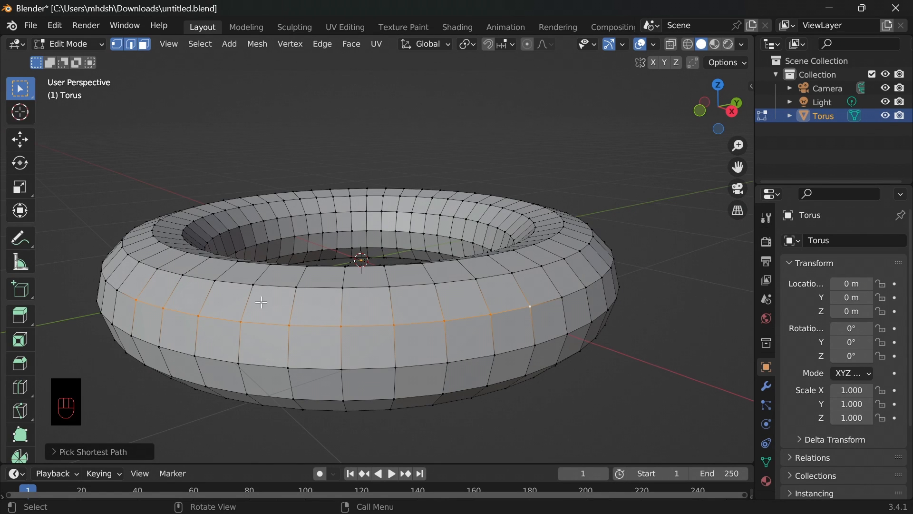
- Extend the shortest-path vertex selection further around the torus's outer loop, undoing the last two picks
middle_drag(641, 394, 487, 401)
key(ctrl)
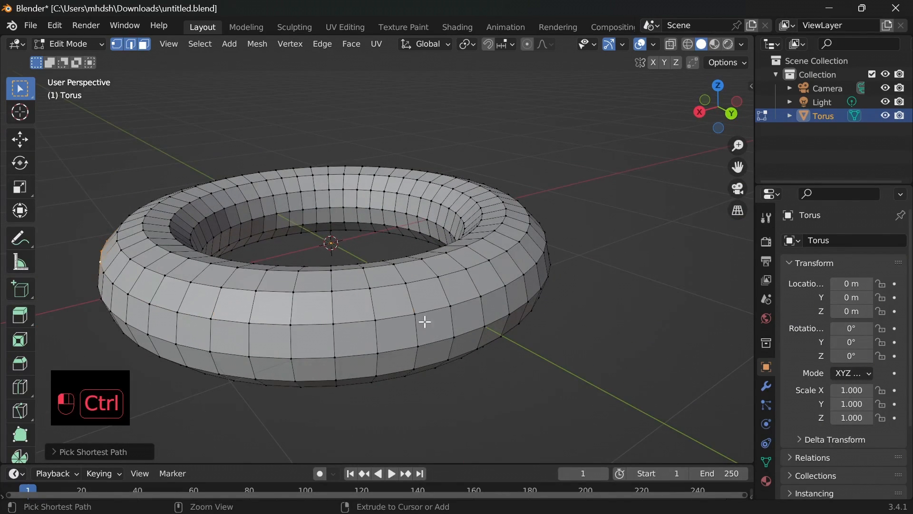
middle_drag(426, 321, 411, 394)
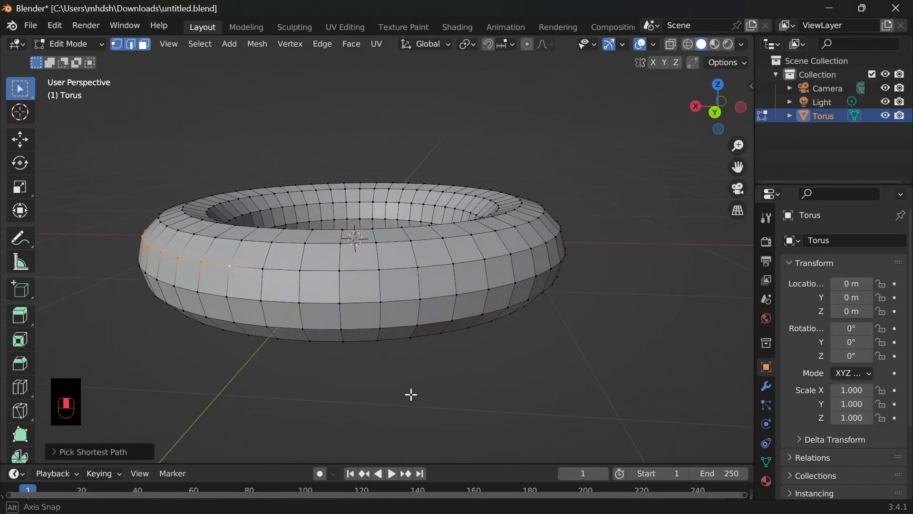
middle_drag(590, 333, 256, 274)
middle_drag(640, 382, 477, 261)
key(ctrl+z)
key(ctrl+z)
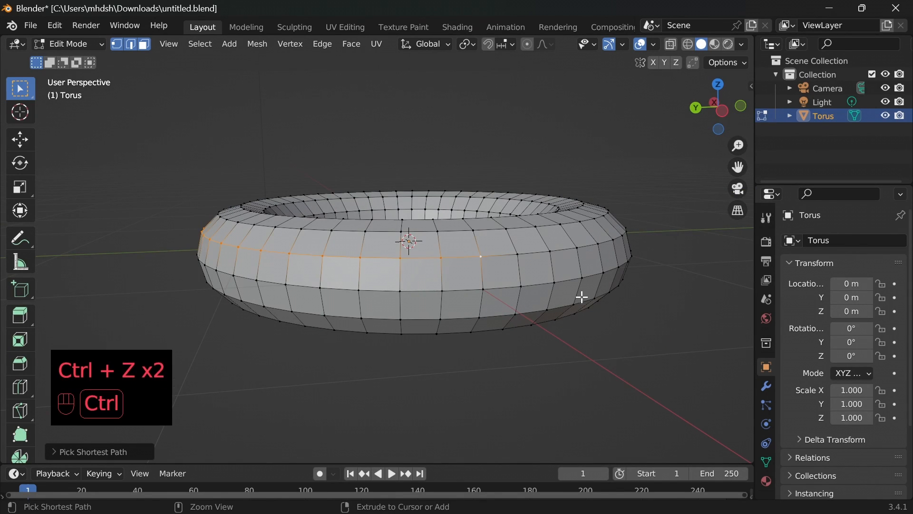
- Pick shortest paths across the remaining gap to close the vertex loop around the torus, and clear the selection
middle_drag(594, 357, 543, 363)
scroll(539, 299, up, 2)
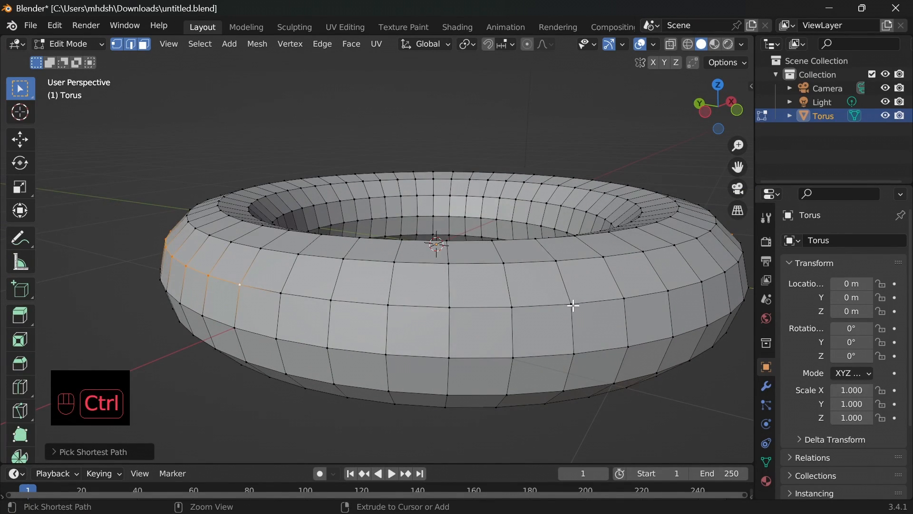
middle_drag(718, 443, 638, 434)
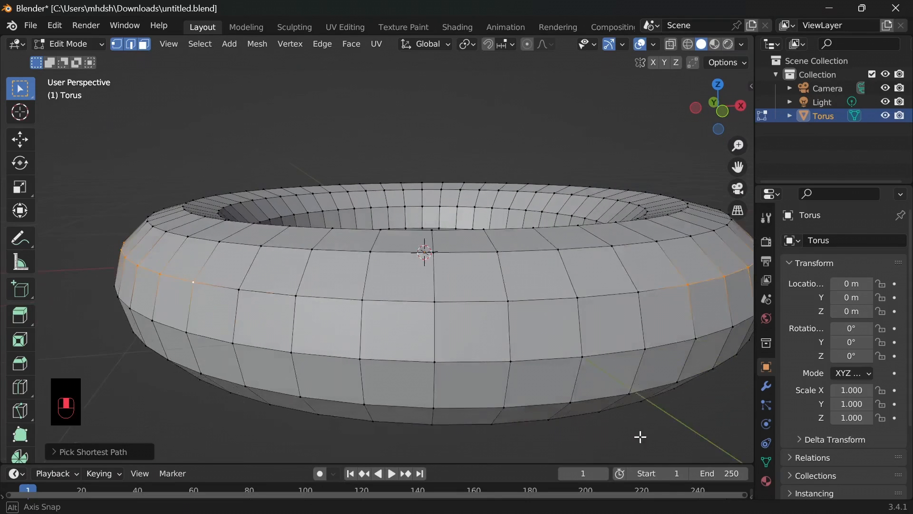
ctrl+click(576, 297)
ctrl+click(633, 294)
scroll(677, 395, down, 2)
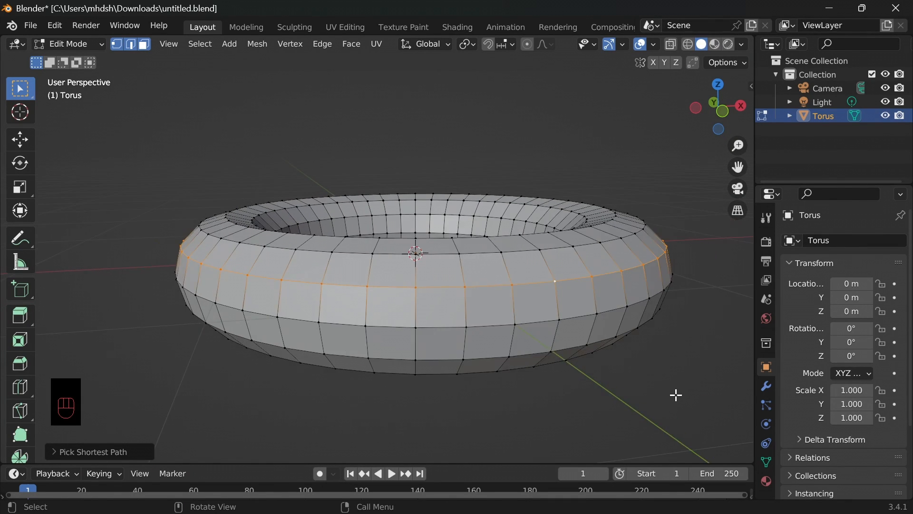
scroll(676, 395, down, 1)
middle_drag(504, 412, 553, 429)
click(266, 400)
middle_drag(263, 400, 382, 394)
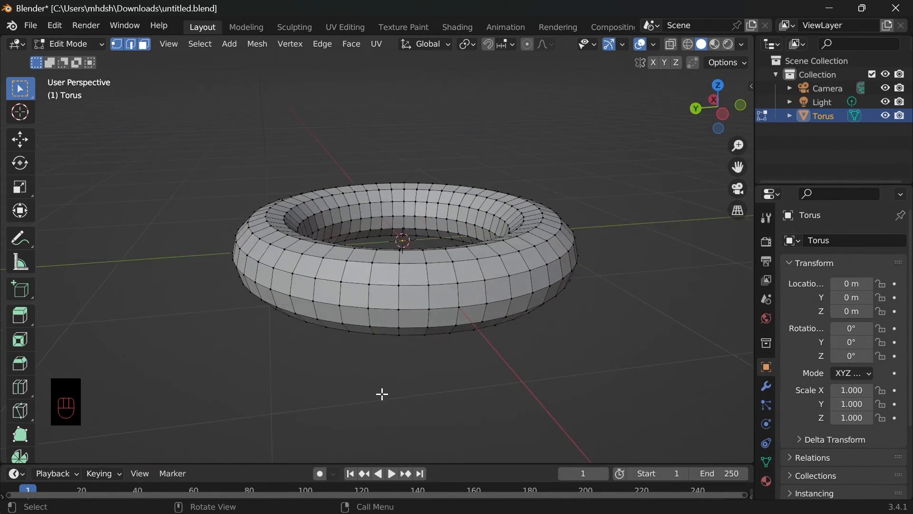
- Select a horizontal edge on the torus's outer side and expand it to the full edge loop with Edge Loops
scroll(382, 394, up, 3)
ctrl+click(297, 310)
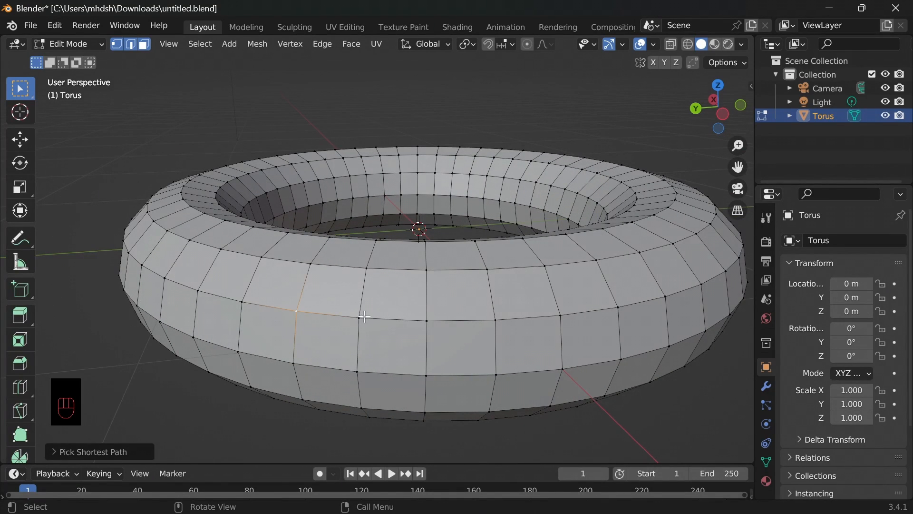
ctrl+click(362, 317)
click(199, 47)
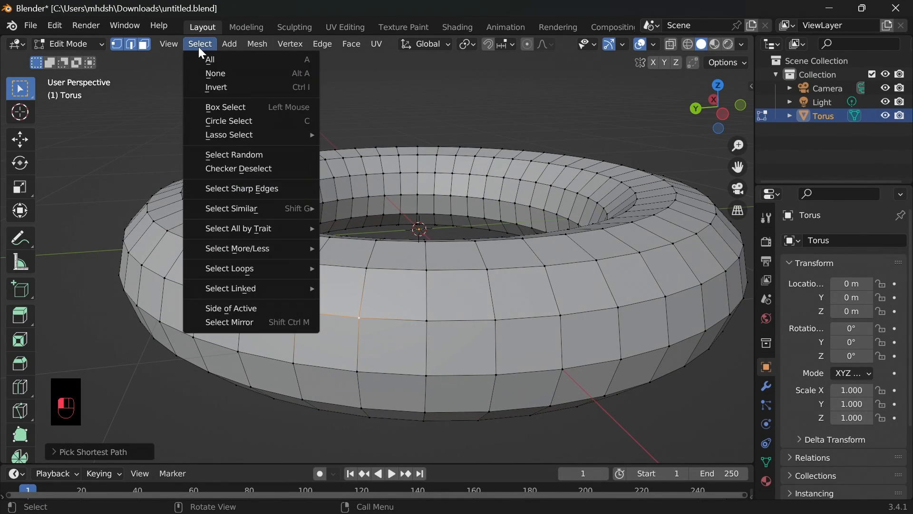
mouse_move(274, 269)
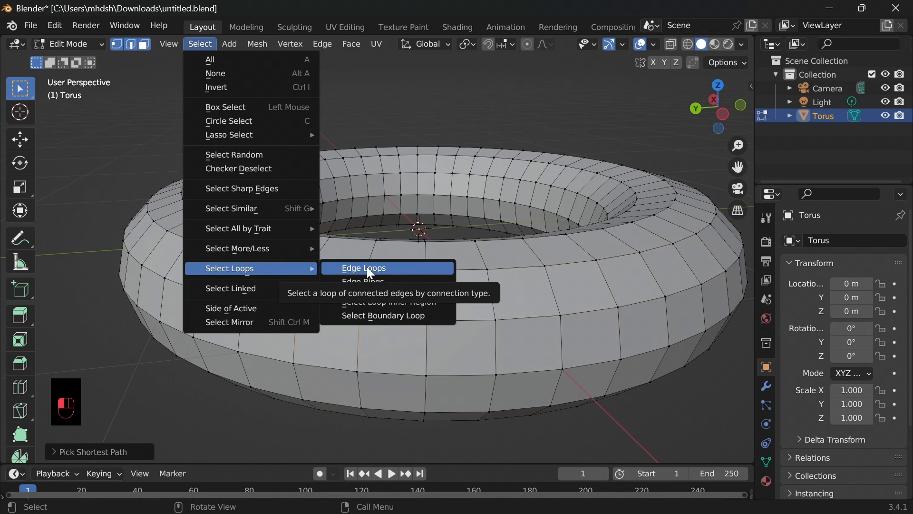
click(370, 269)
scroll(404, 336, down, 1)
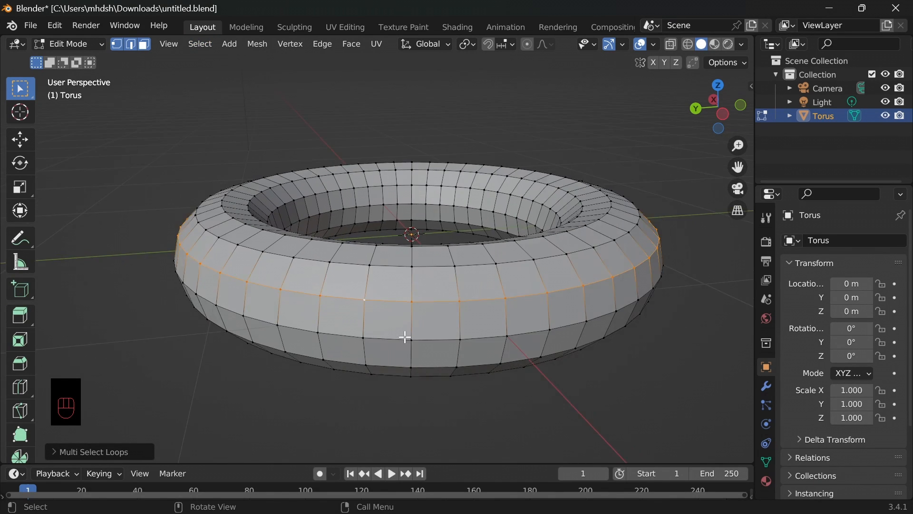
scroll(405, 337, up, 1)
middle_drag(606, 315, 404, 381)
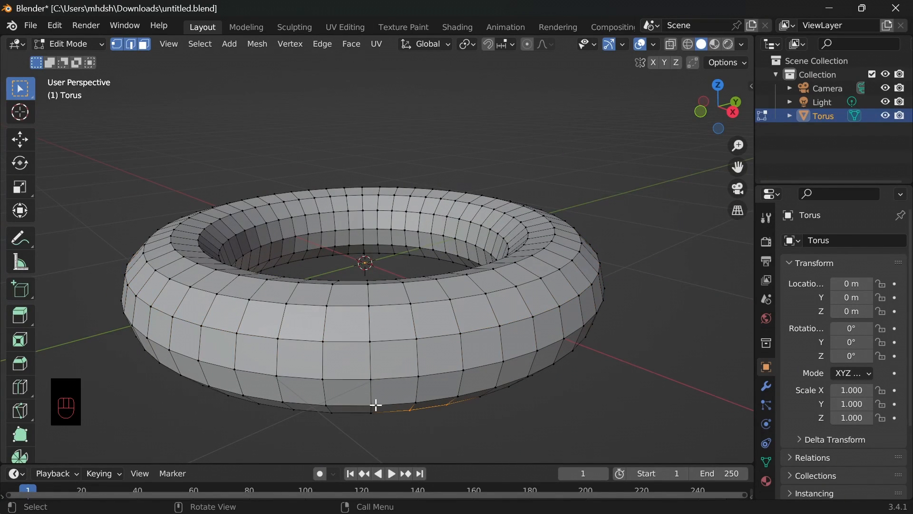
- Select two neighbouring vertices on the same horizontal loop of the torus's outer side
middle_drag(549, 435, 585, 410)
middle_drag(418, 401, 344, 383)
shift+click(335, 383)
shift+click(379, 385)
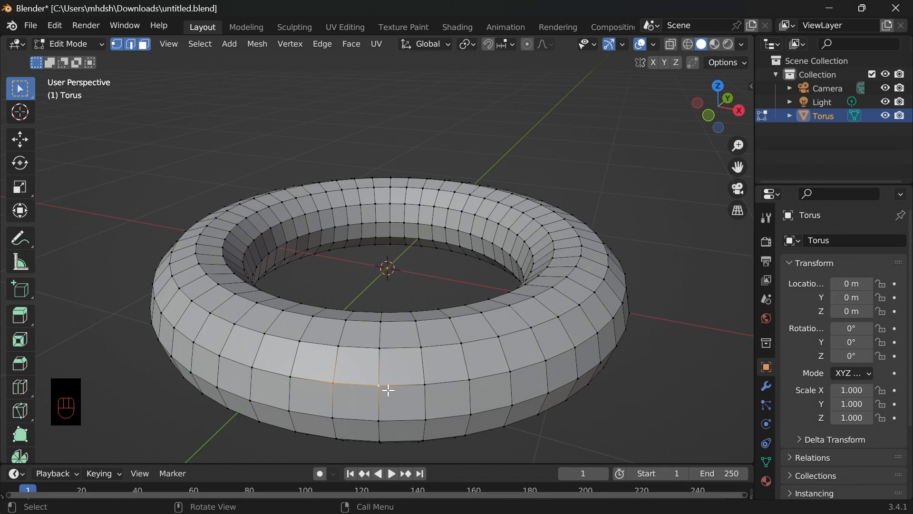
middle_drag(508, 418, 513, 395)
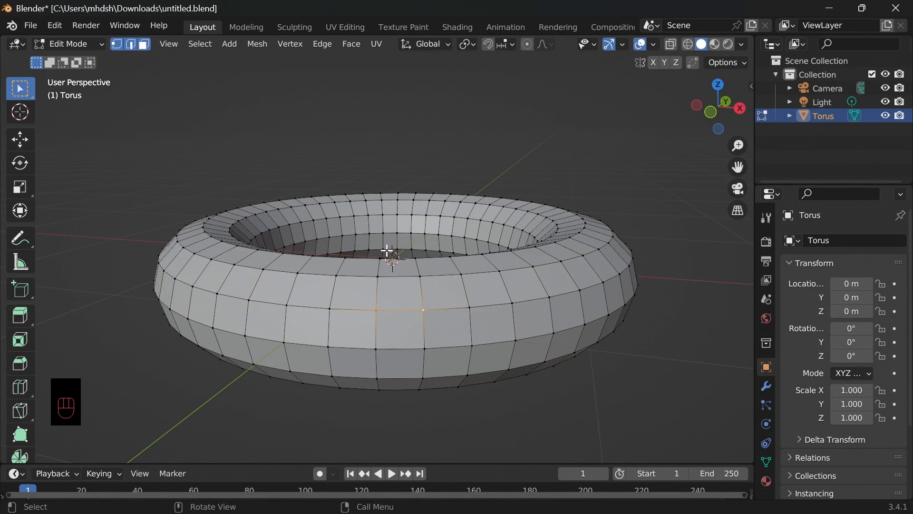
middle_drag(418, 420, 390, 312)
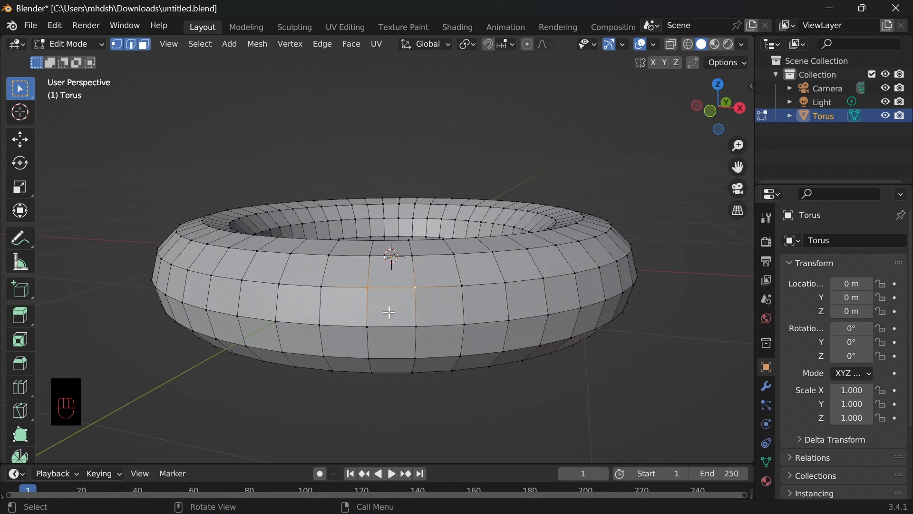
- Select three vertically adjacent faces on the torus's outer side one by one, and clear the selection
click(393, 263)
click(390, 242)
click(389, 273)
shift+click(389, 308)
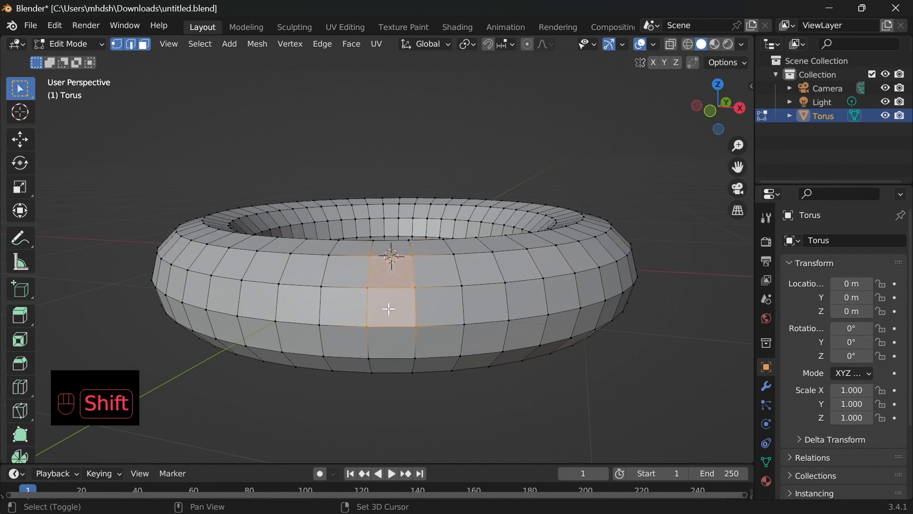
shift+click(391, 332)
shift+click(396, 322)
shift+click(394, 346)
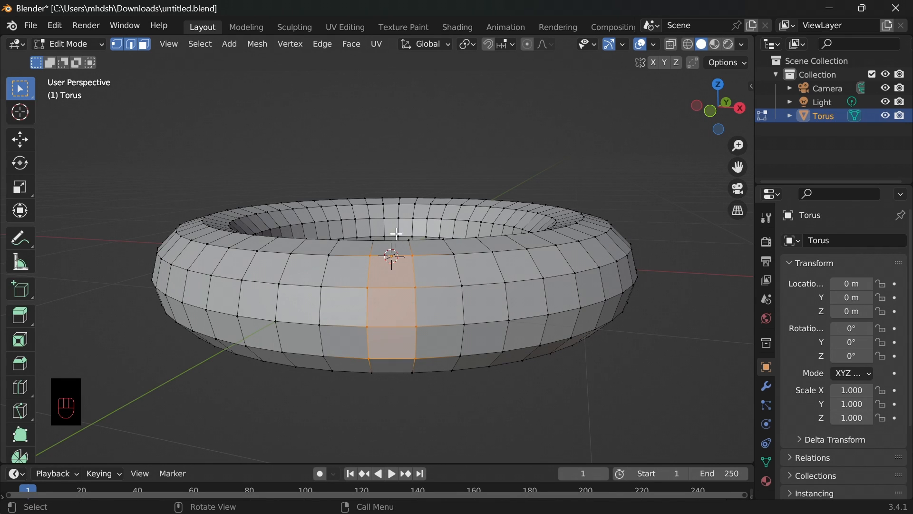
click(427, 407)
- Select a horizontal edge on the outer side, expand it to the vertical face strip with Edge Rings, and clear the selection
ctrl+click(372, 290)
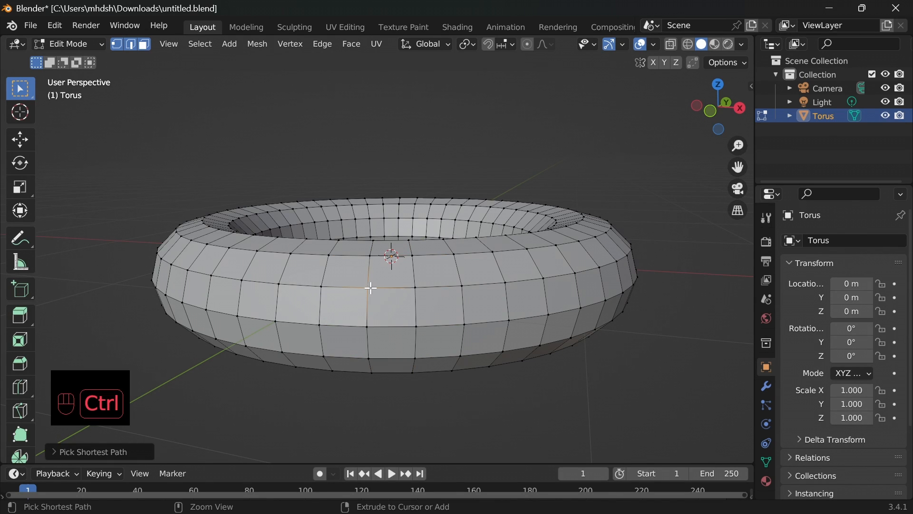
ctrl+click(417, 287)
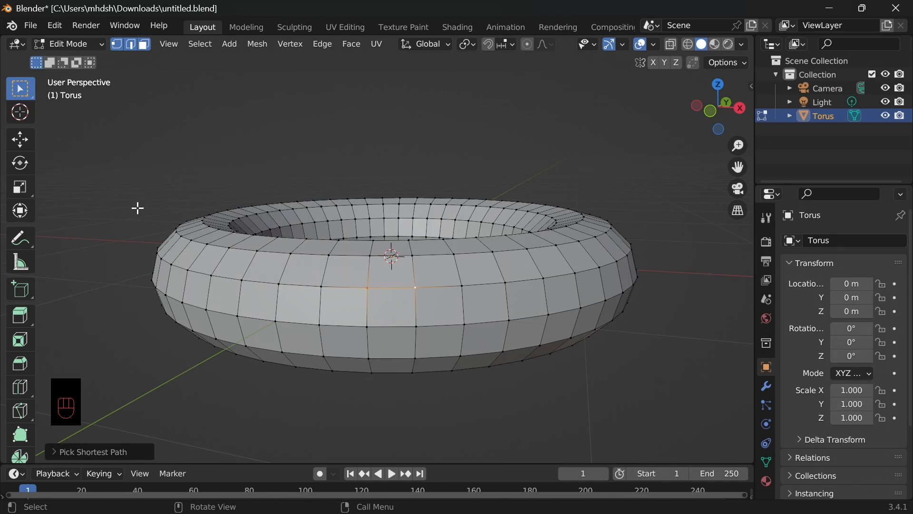
click(205, 47)
mouse_move(261, 276)
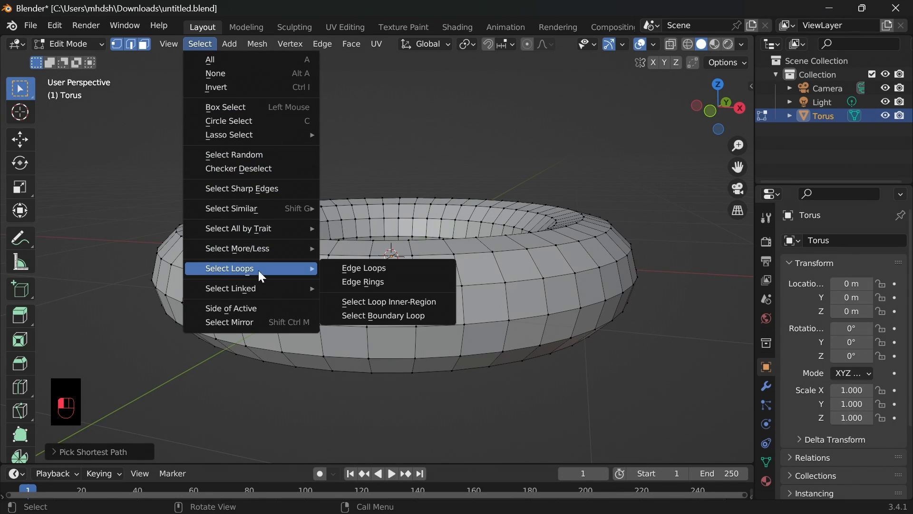
click(370, 283)
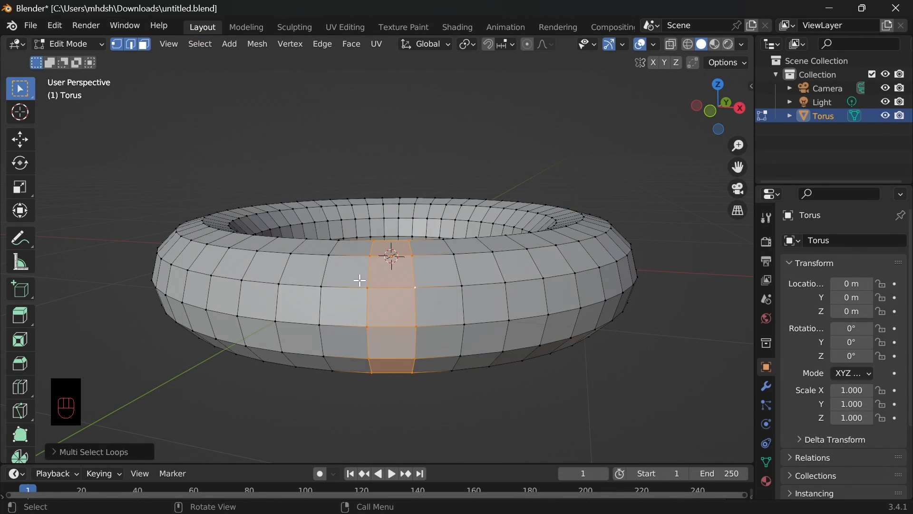
middle_drag(424, 384, 400, 402)
click(502, 425)
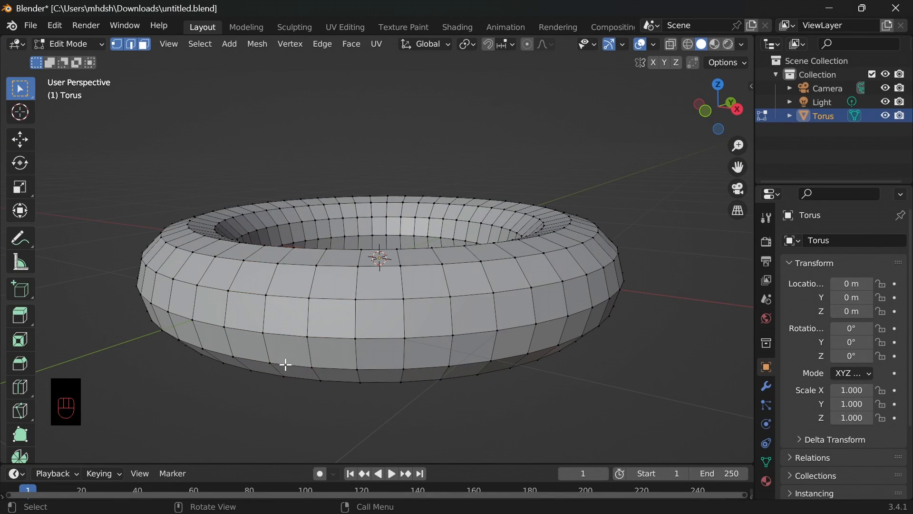
- Select the shortest path between a vertex on the torus's outer loop and a distant vertex on a lower loop
ctrl+click(266, 295)
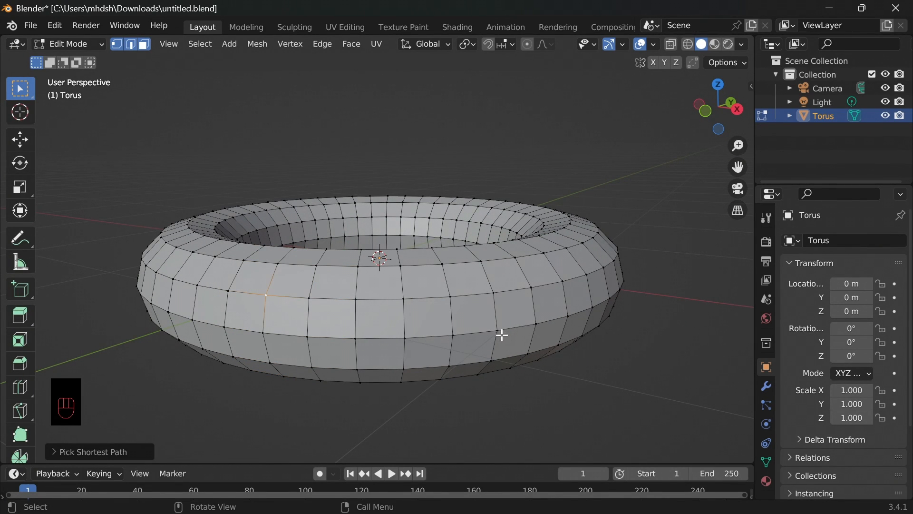
middle_drag(625, 374, 579, 365)
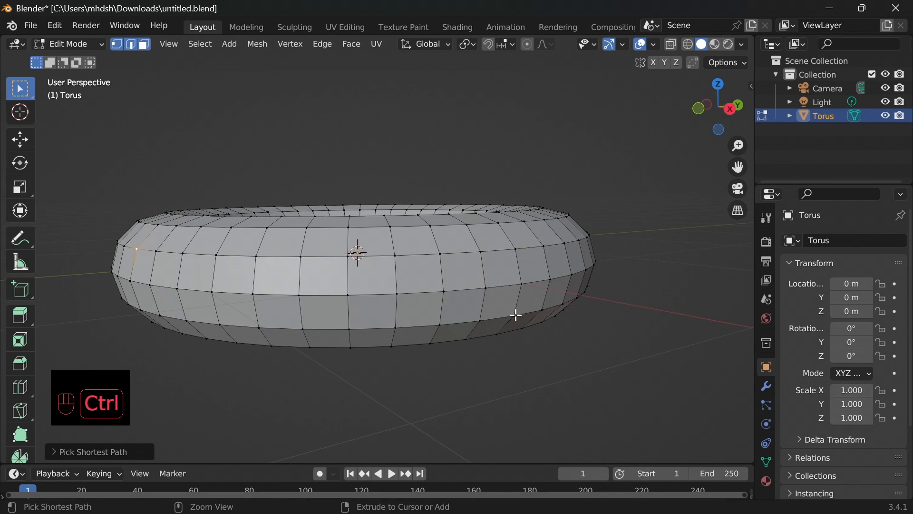
ctrl+click(516, 316)
middle_drag(522, 367, 192, 293)
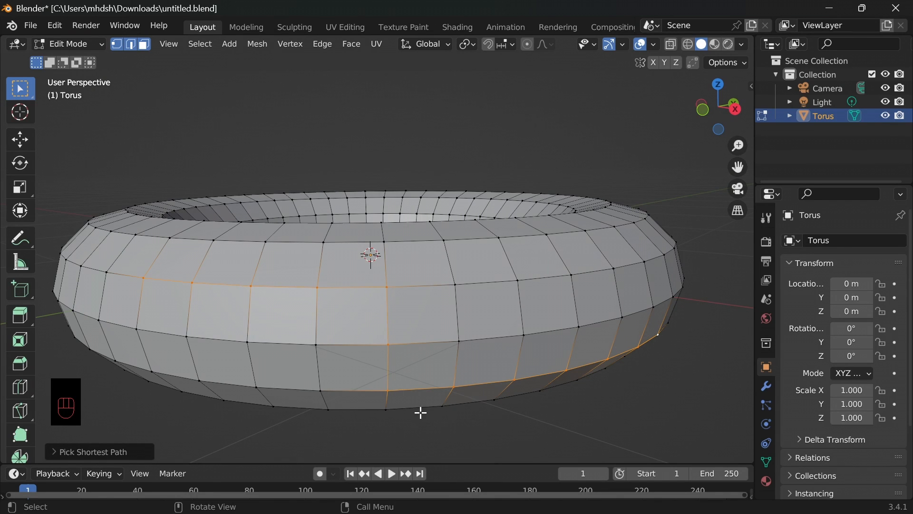
middle_drag(564, 426, 604, 430)
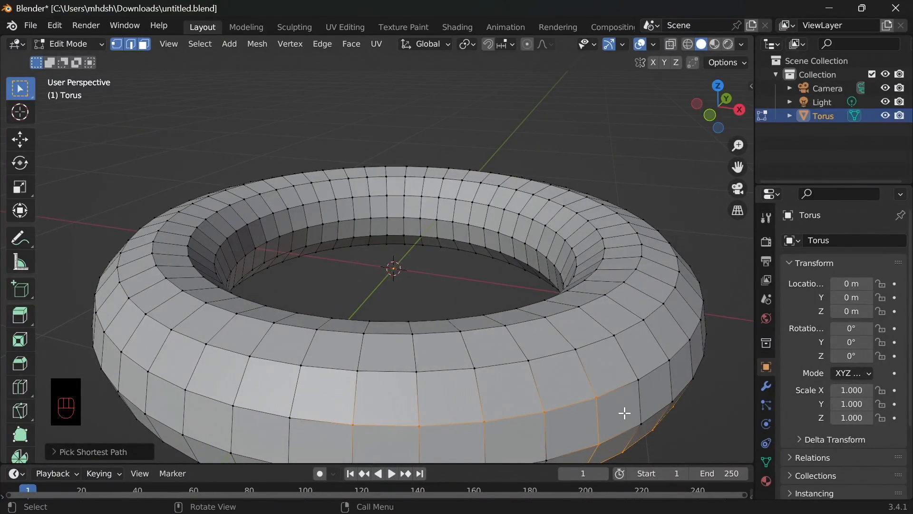
- Replace the torus with a new 2 m plane and open the plane in Edit Mode
key(Tab)
key(Delete)
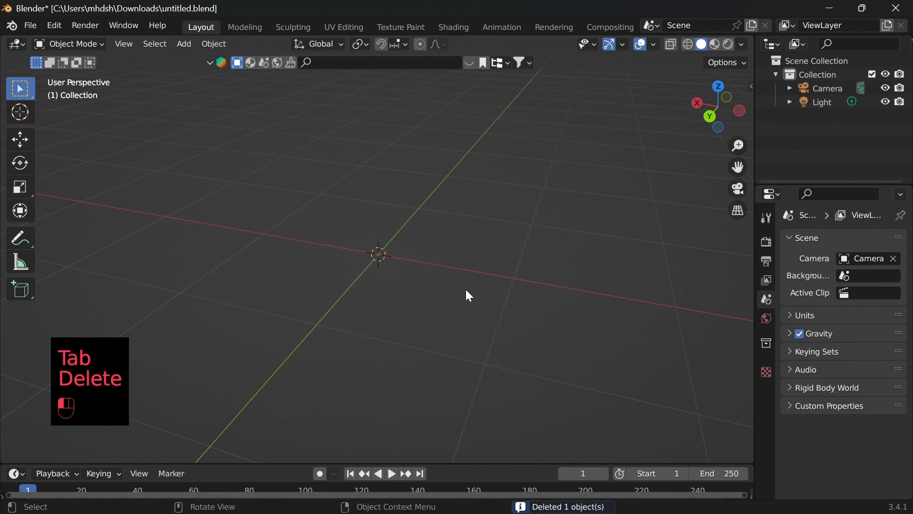
key(shift+a)
mouse_move(392, 235)
click(536, 237)
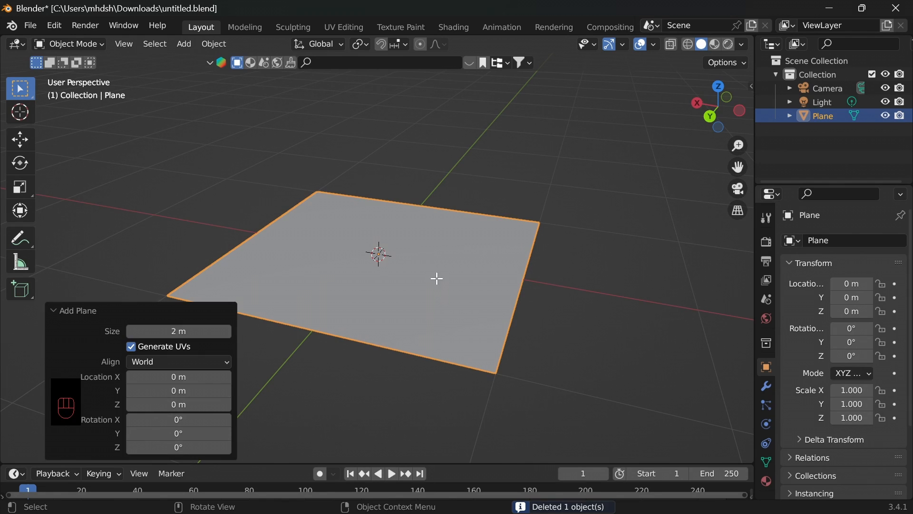
key(Tab)
shift+middle_drag(626, 320, 624, 302)
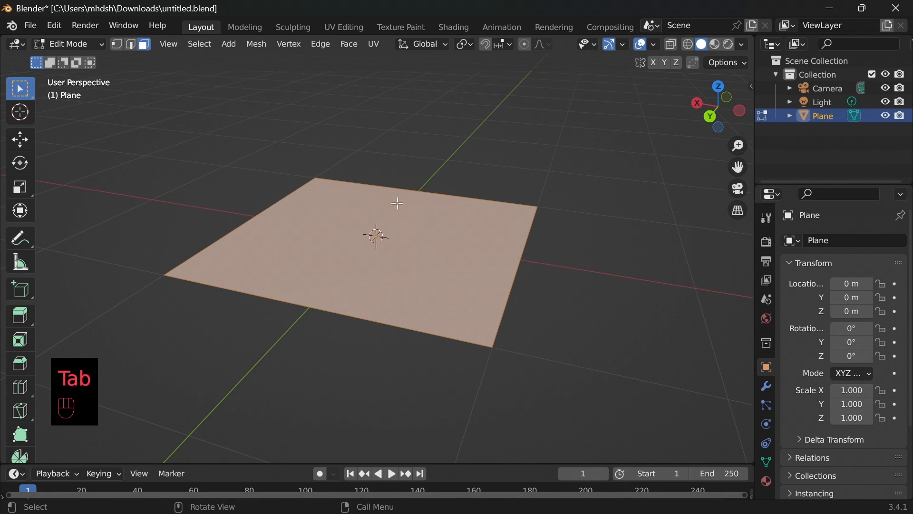
- Subdivide the plane with one cut and select the resulting quarter faces one after another
right_click(355, 206)
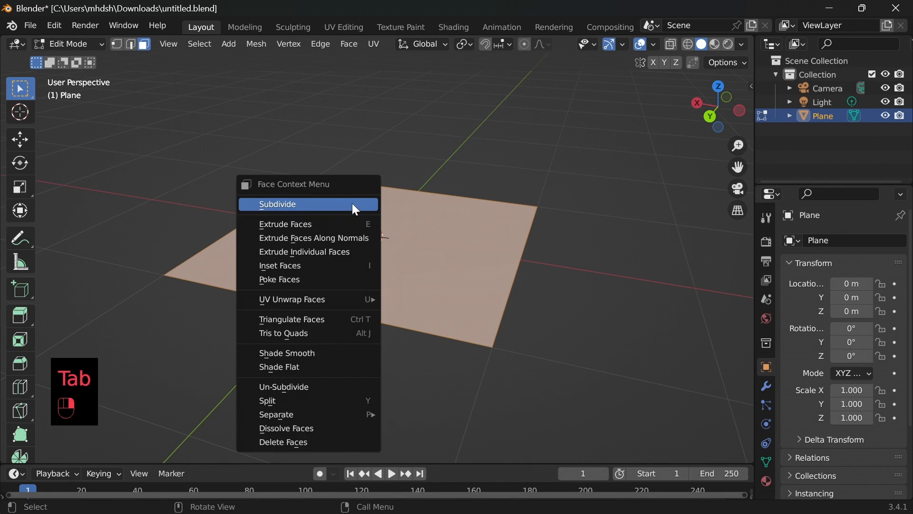
click(283, 205)
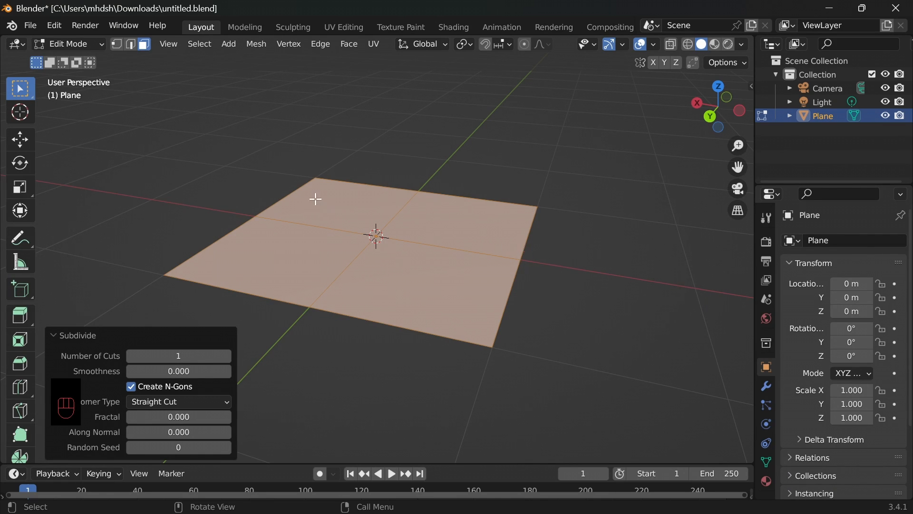
click(333, 204)
click(452, 249)
click(441, 296)
click(318, 274)
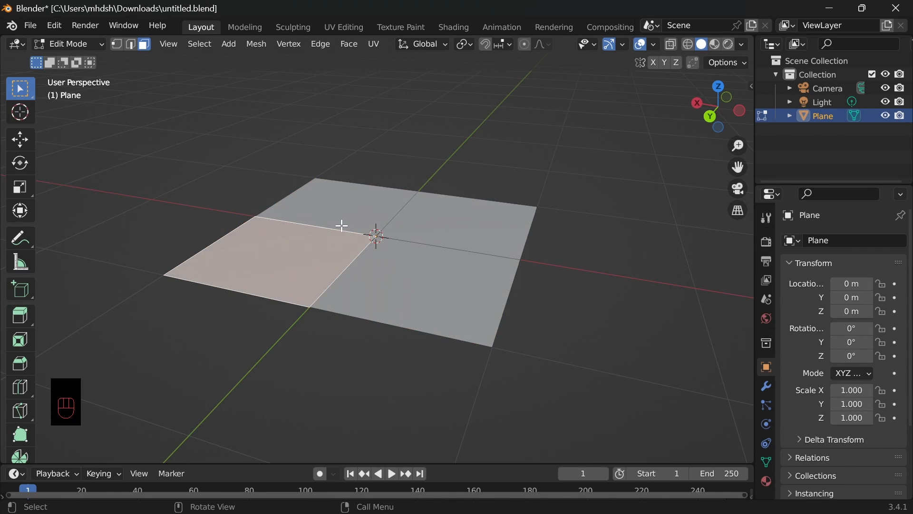
- Select a single quarter face of the plane, subdivide only that face with one cut, and undo the subdivision
click(439, 233)
right_click(326, 214)
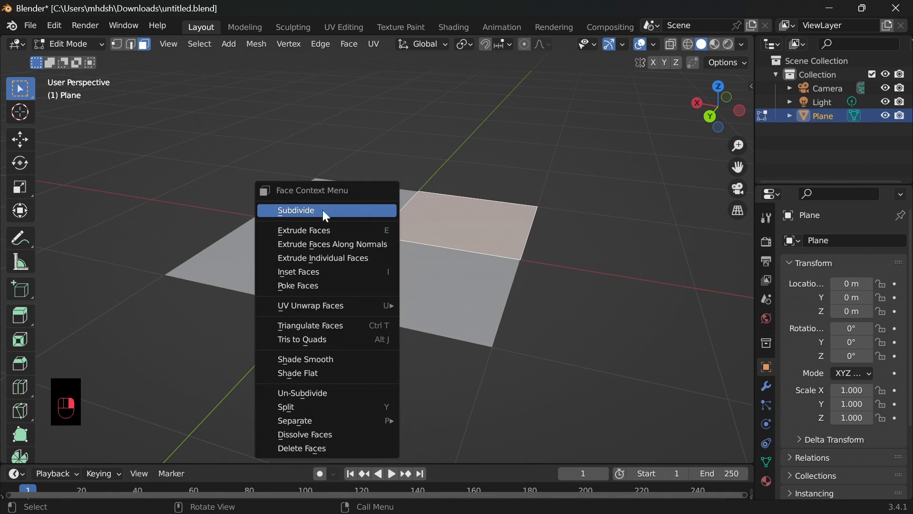
click(301, 212)
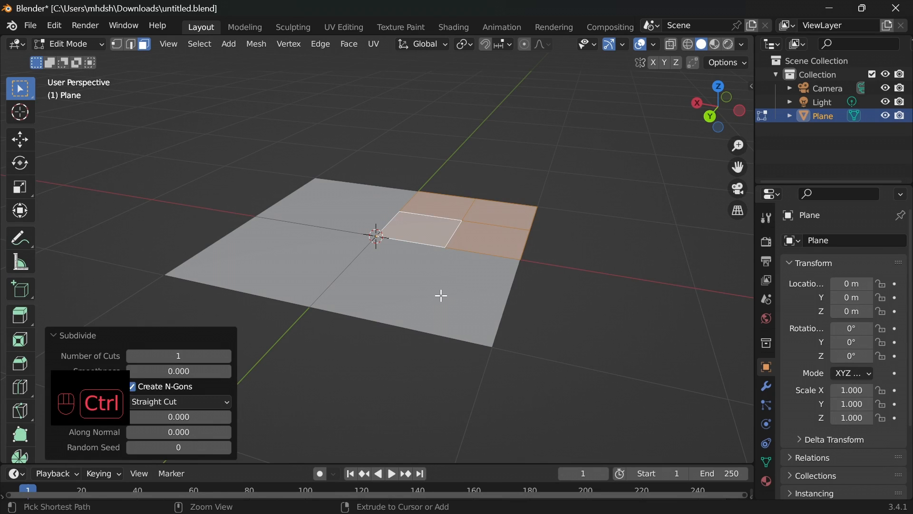
key(ctrl+z)
- Select all faces of the plane and subdivide them twice more with one cut each
key(a)
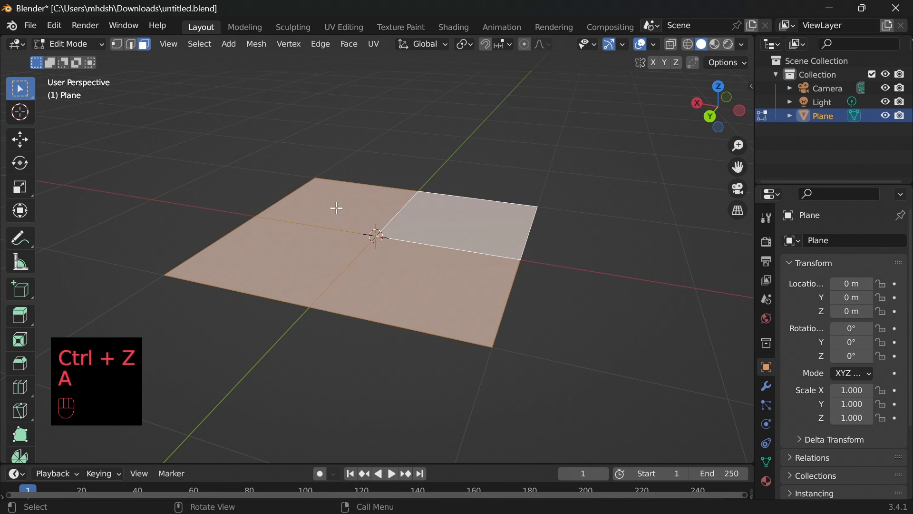
right_click(294, 206)
click(293, 206)
right_click(351, 226)
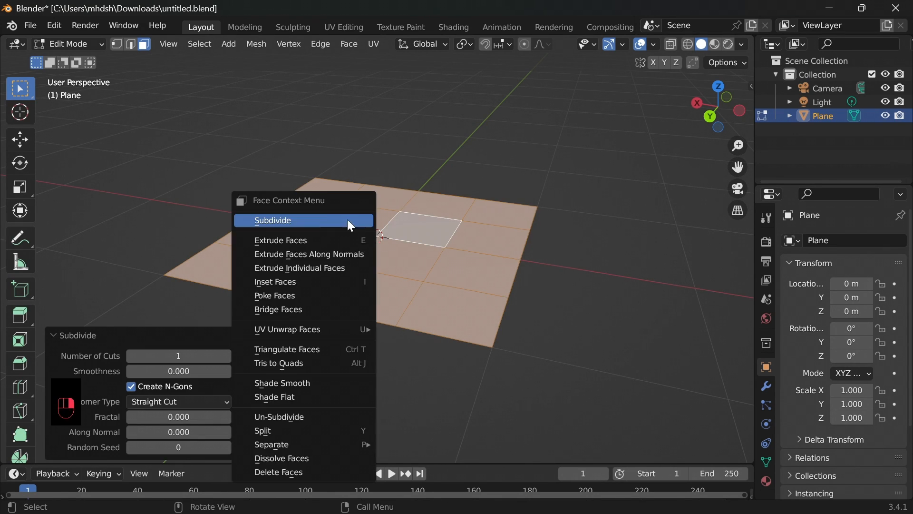
click(314, 221)
middle_drag(536, 265, 478, 267)
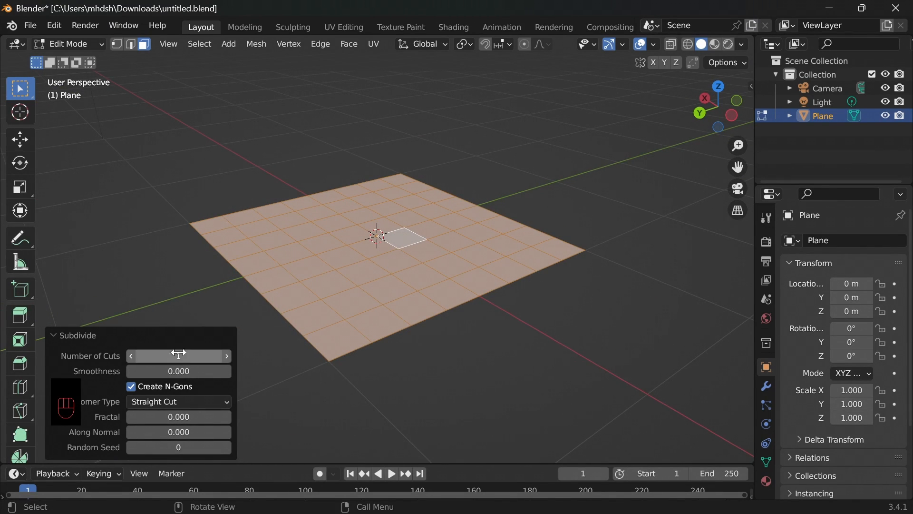
middle_drag(507, 368, 532, 377)
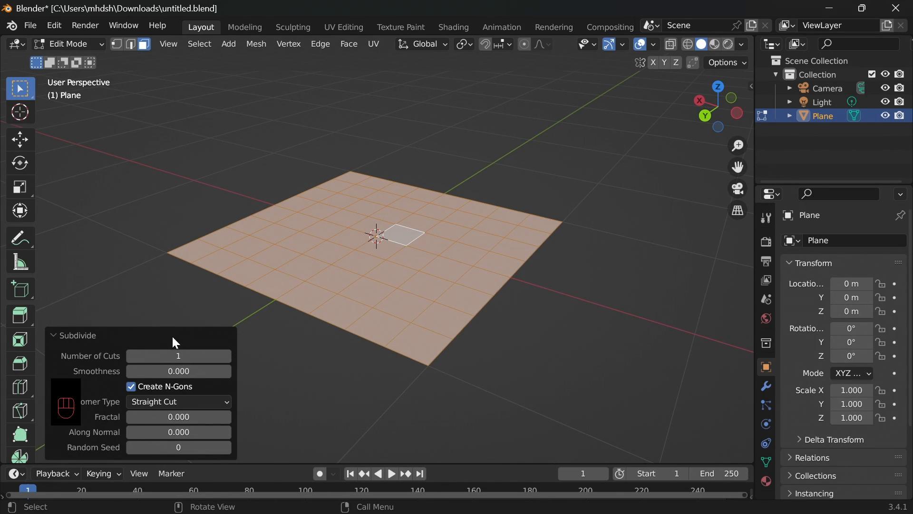
- Undo all subdivisions and face selections on the plane back to its single original face
key(ctrl+z)
key(ctrl+z)
key(ctrl+z)
key(ctrl+z)
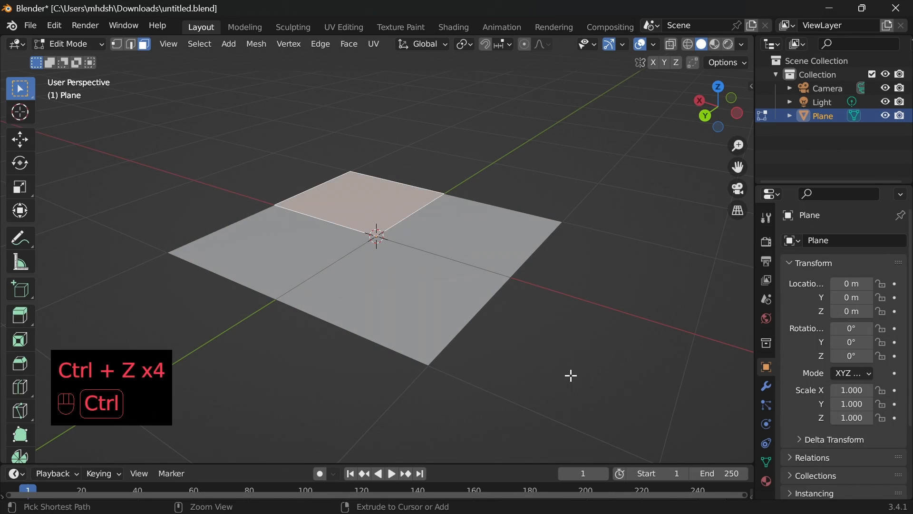
key(ctrl+z)
key(ctrl+z)
key(ctrl+z)
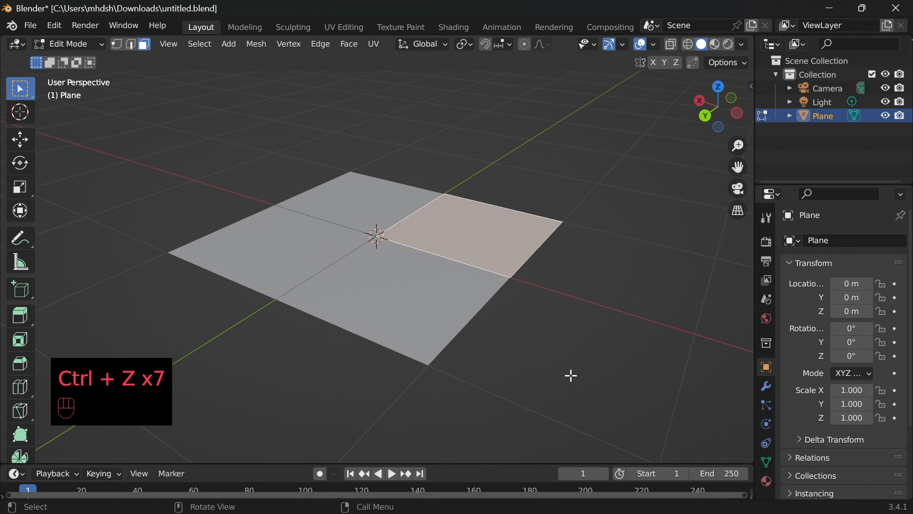
key(ctrl+z)
key(ctrl+z)
key(ctrl+z)
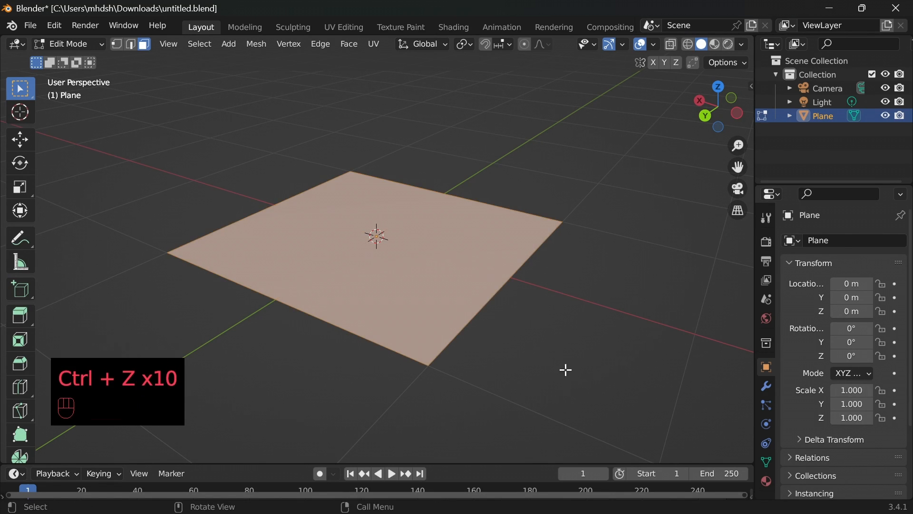
- Select the plane's single face and subdivide it with 7 cuts
click(566, 370)
click(381, 213)
right_click(384, 214)
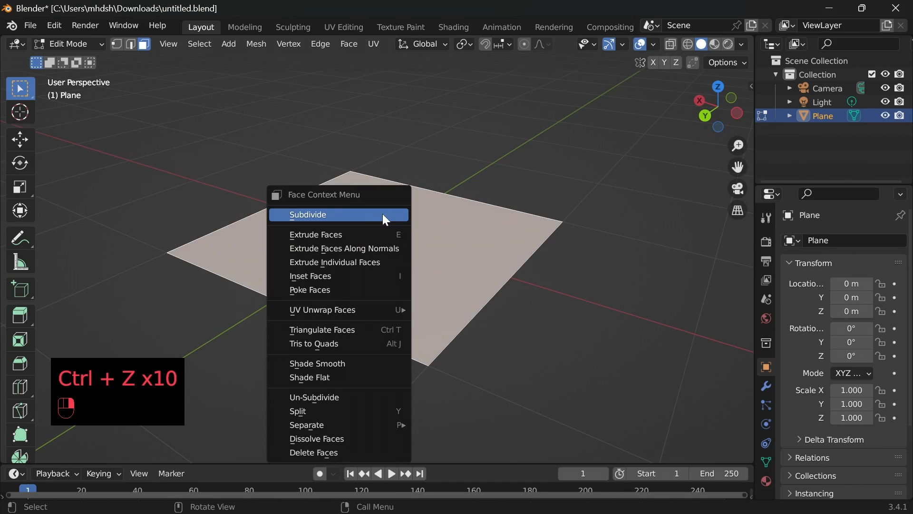
click(317, 215)
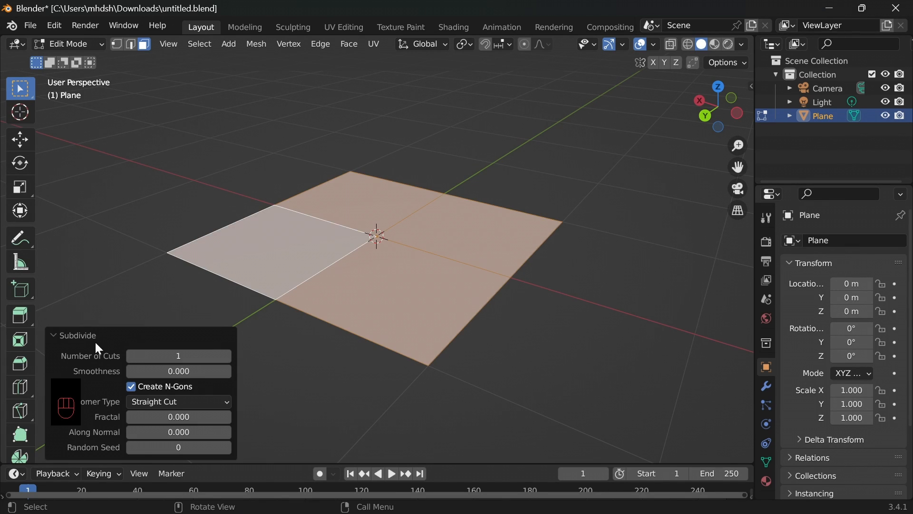
click(227, 357)
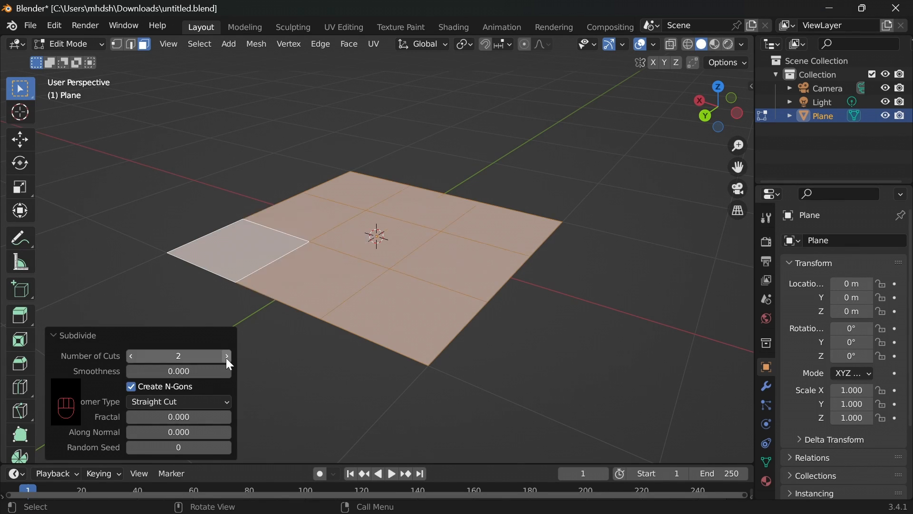
click(227, 357)
click(227, 357)
click(227, 356)
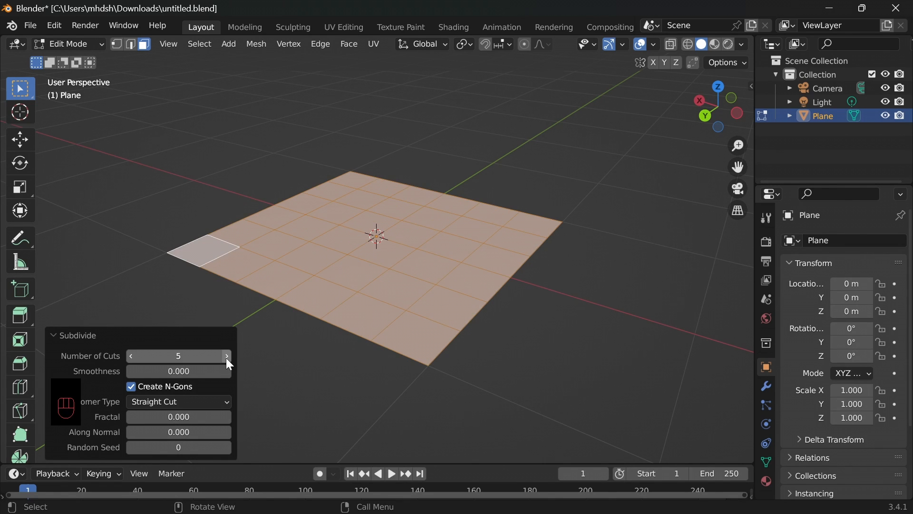
click(227, 357)
click(227, 357)
middle_drag(266, 380, 300, 419)
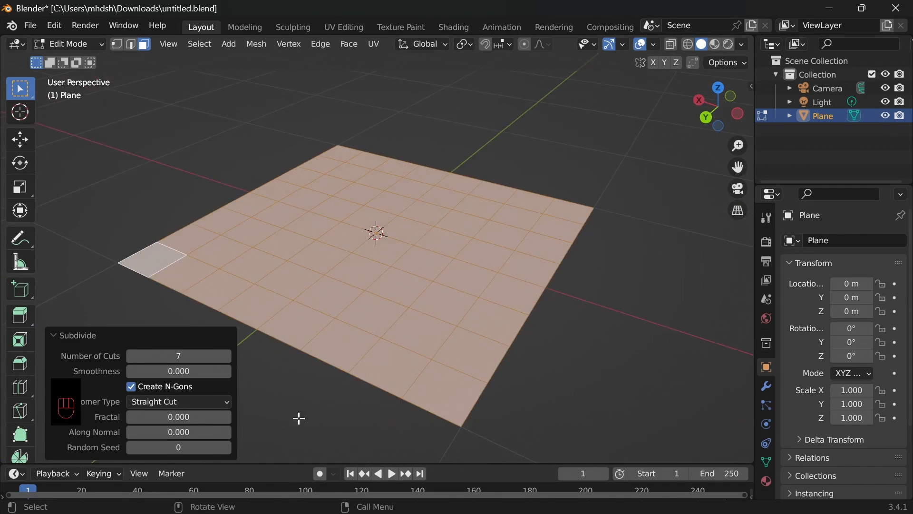
- Set the plane's subdivision to corner type Inner Vert, fractal 0.310, along normal 0.560 and random seed 4
click(201, 403)
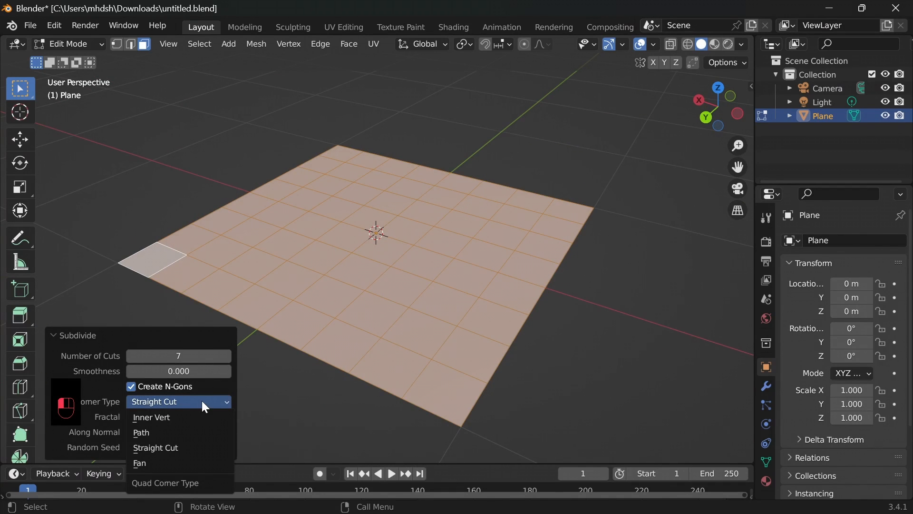
click(179, 420)
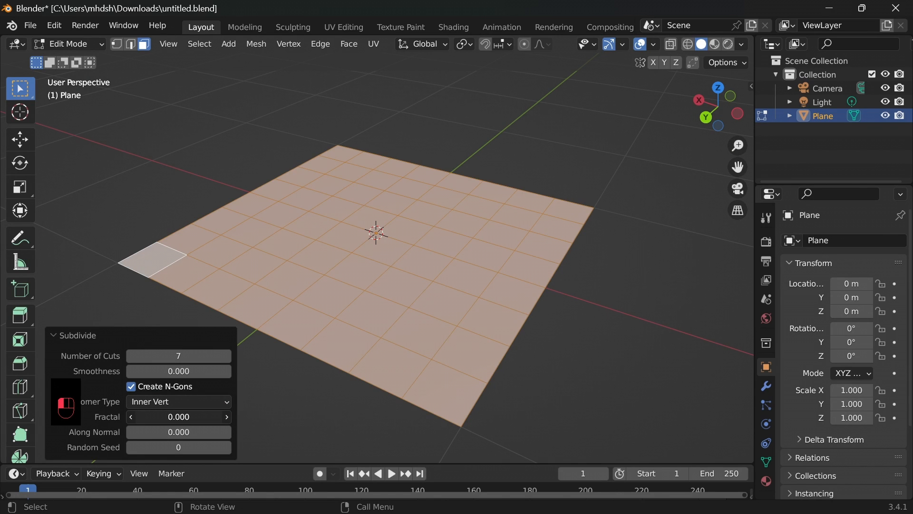
drag(179, 416, 234, 432)
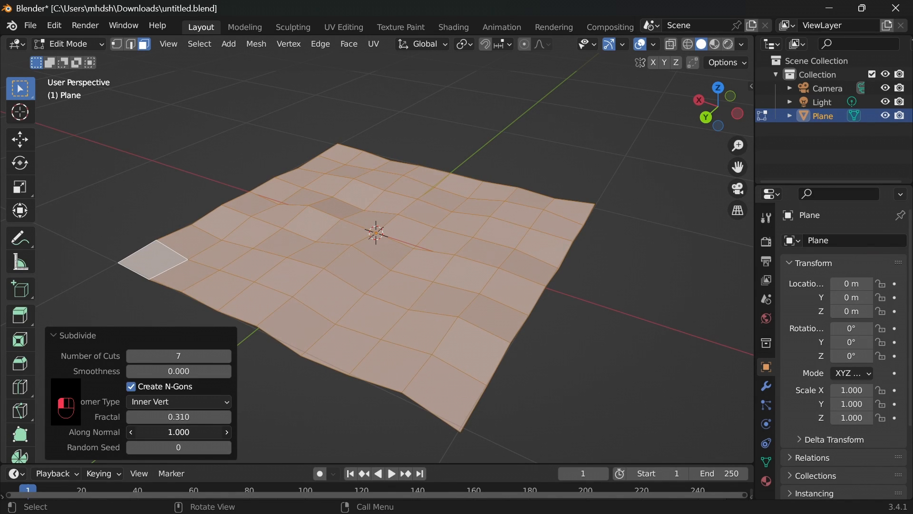
mouse_move(173, 432)
mouse_down()
mouse_move(152, 432)
mouse_move(204, 448)
mouse_move(183, 447)
mouse_up()
- Change the subdivision's corner type to Path, with along normal 0 and random seed 17
click(158, 405)
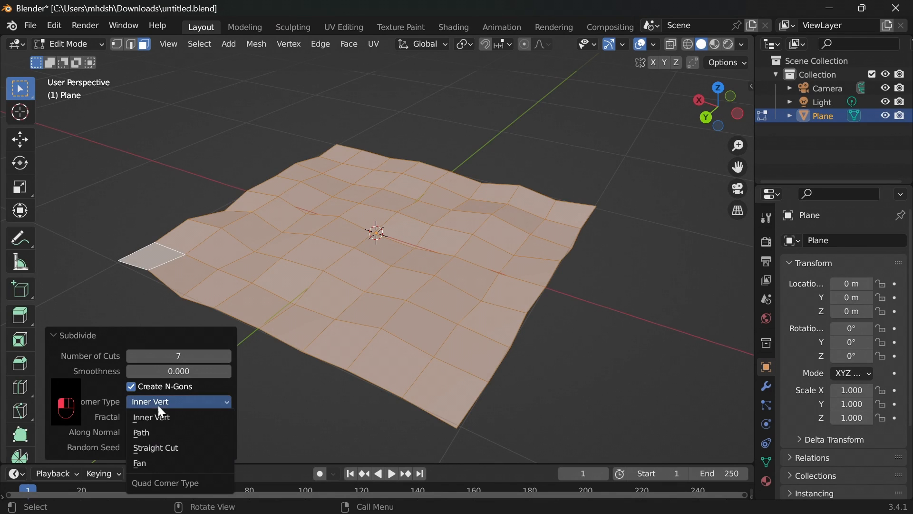
click(149, 431)
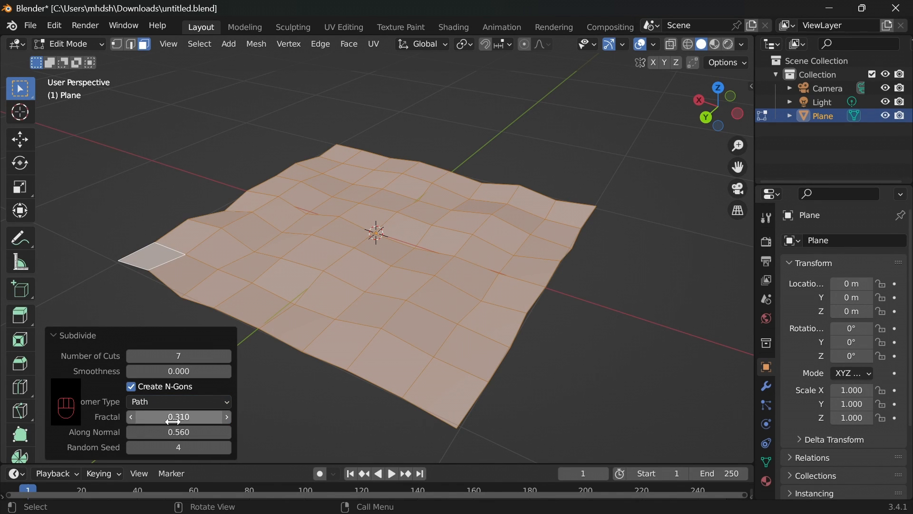
drag(173, 421, 188, 447)
- Change the subdivision's corner type to Fan and its fractal amount to 0.330
click(169, 403)
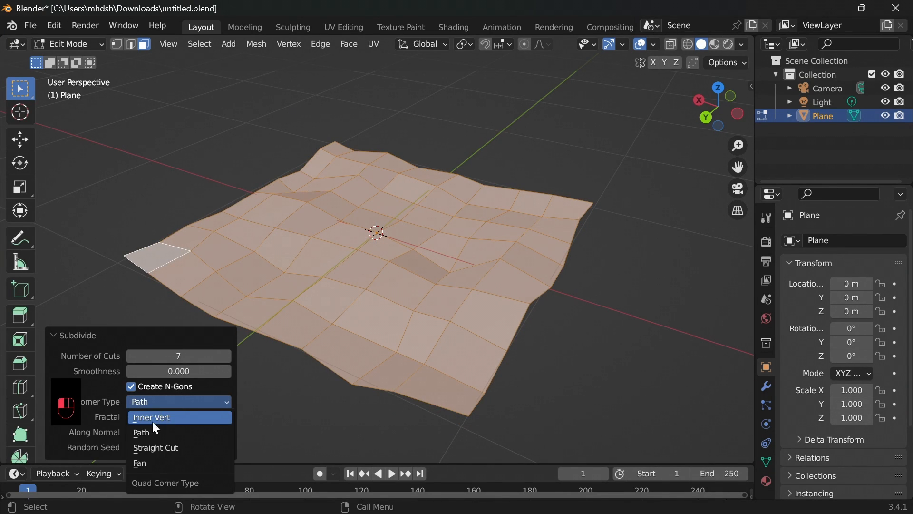
click(151, 466)
mouse_move(179, 417)
mouse_down()
mouse_move(238, 416)
mouse_move(164, 416)
mouse_move(174, 417)
mouse_up()
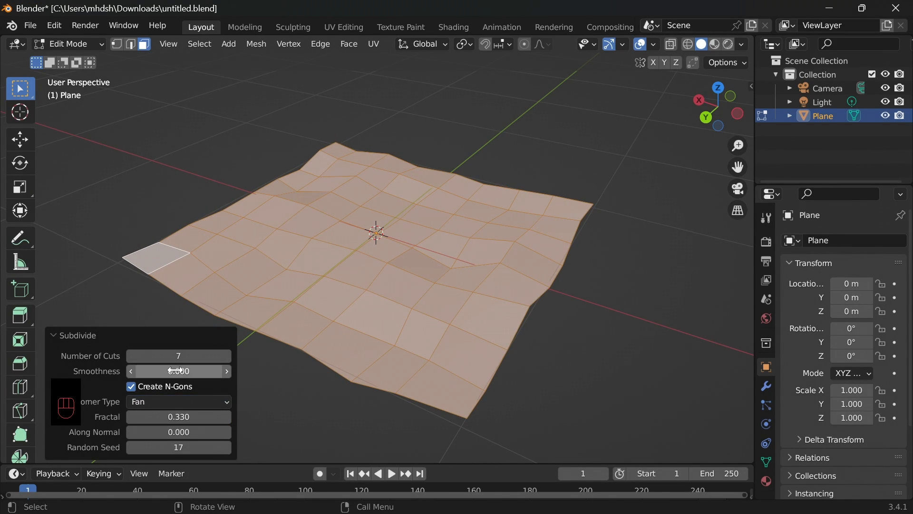
- Reset the subdivision to corner type Straight Cut with fractal 0 and random seed 0
click(174, 405)
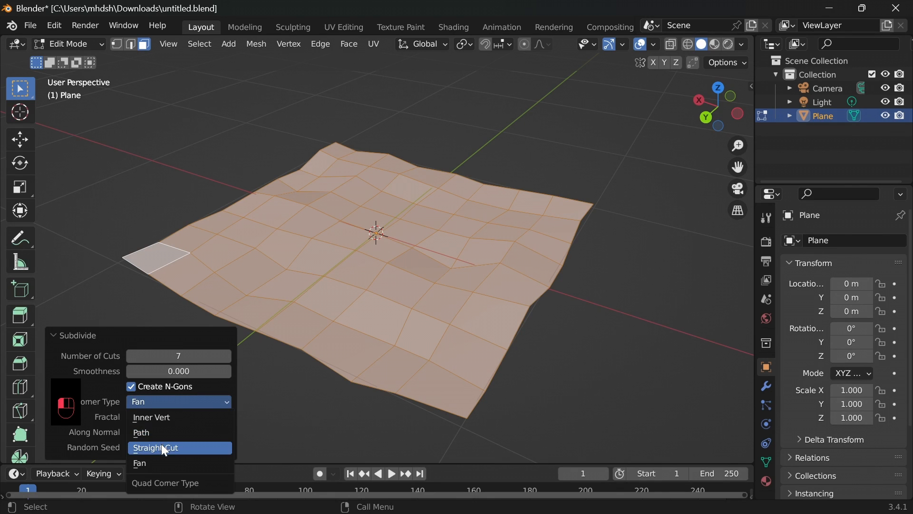
click(161, 445)
click(181, 419)
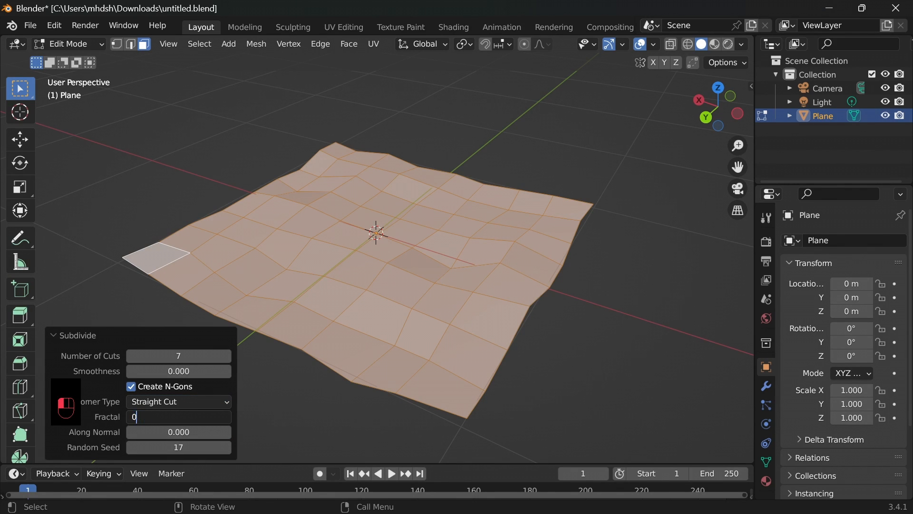
key(Tab)
key(Tab)
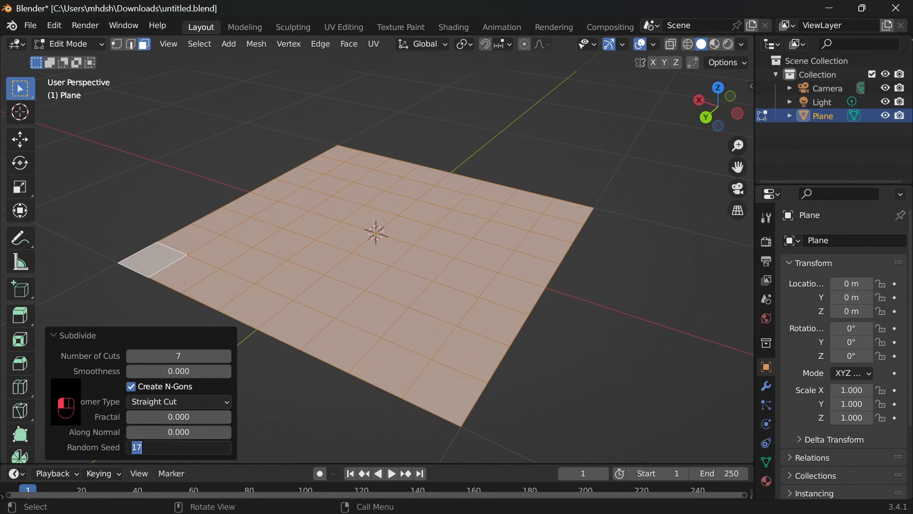
text(0)
key(Return)
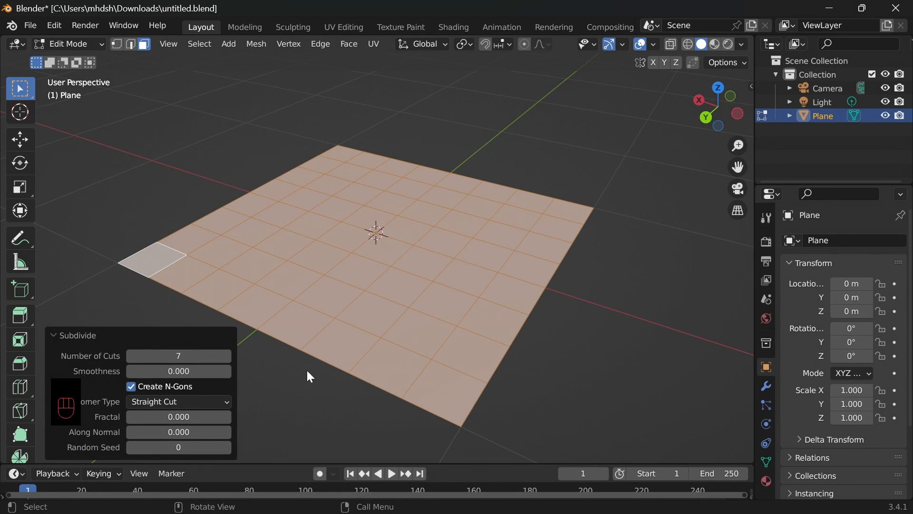
- Switch the plane to Object Mode and delete it
middle_drag(552, 335, 532, 322)
scroll(382, 230, up, 2)
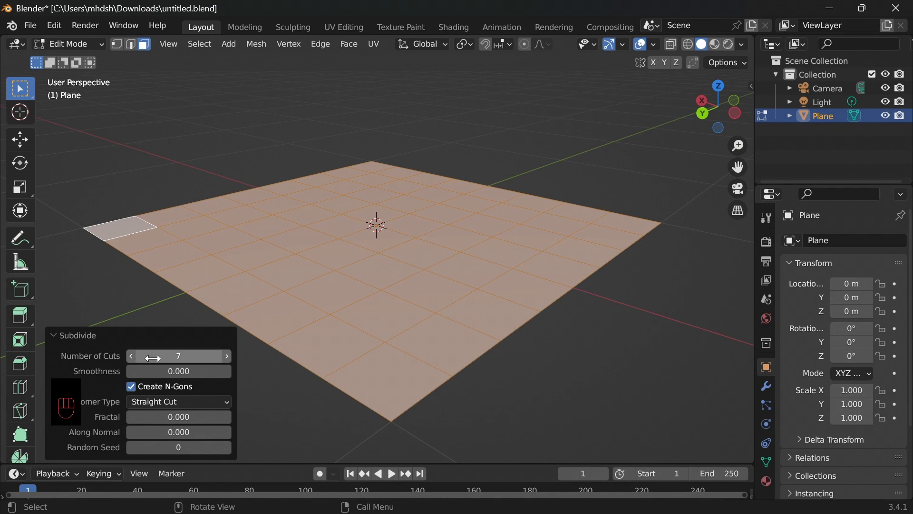
middle_drag(604, 371, 626, 373)
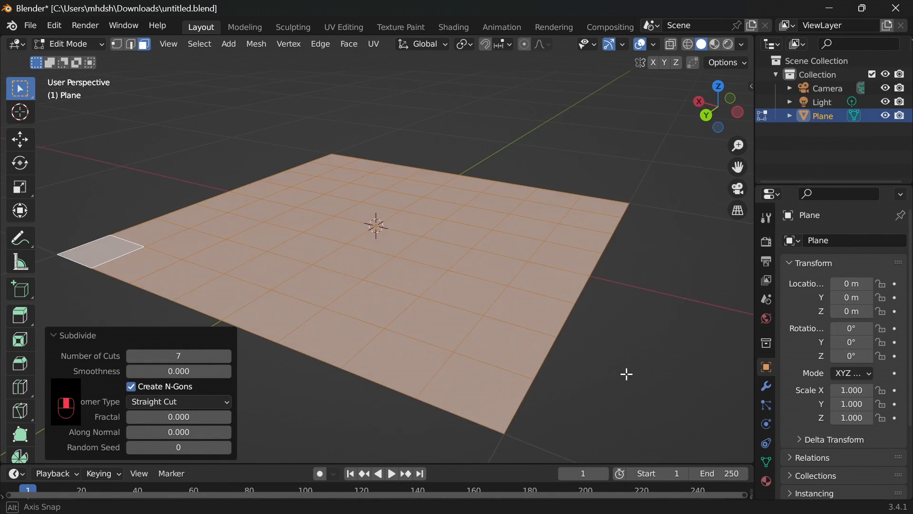
key(Tab)
key(Tab)
middle_drag(526, 318, 452, 264)
key(Tab)
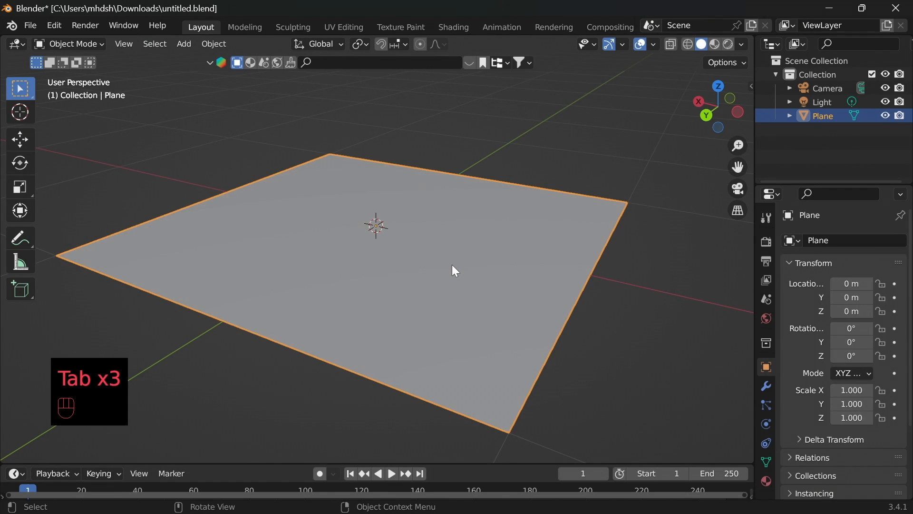
key(Delete)
- Add a 2 m cube mesh to the scene and collapse its creation settings
key(shift+a)
mouse_move(457, 235)
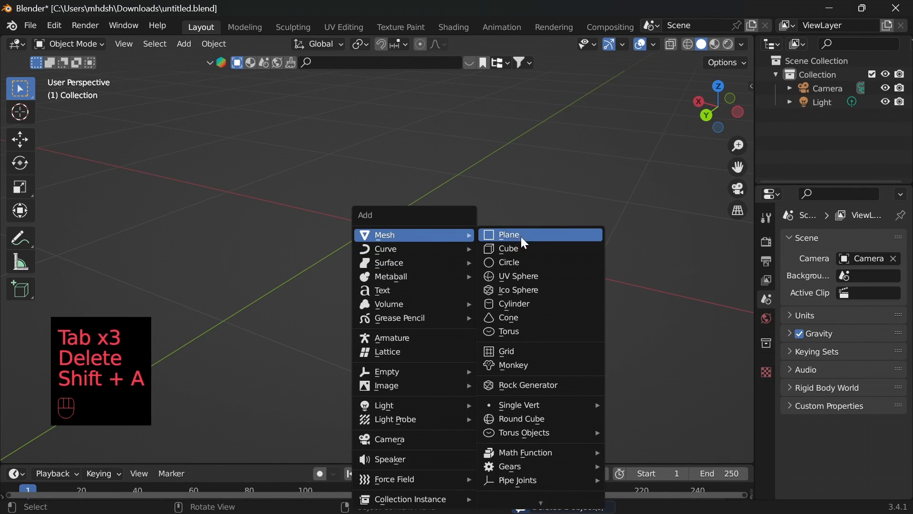
click(514, 249)
scroll(537, 307, down, 5)
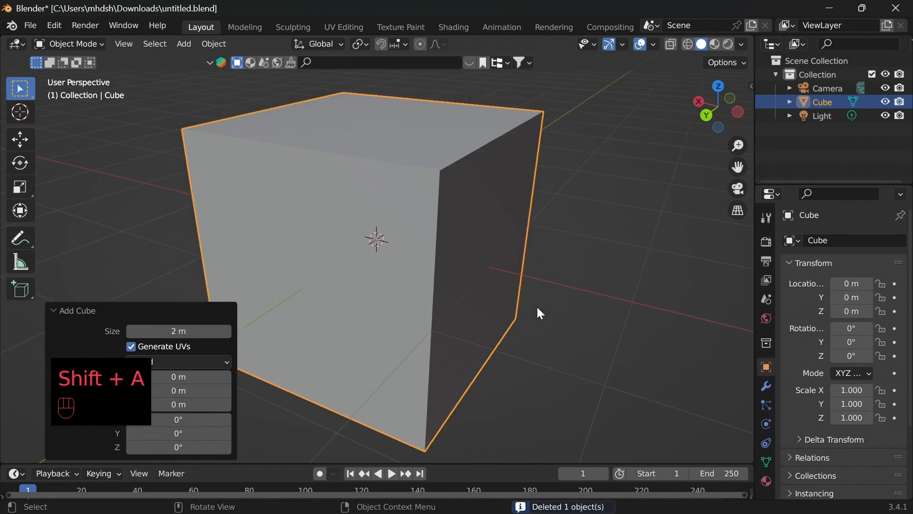
click(56, 311)
- Enter Edit Mode on the cube and subdivide all its faces three times with one cut each
key(Tab)
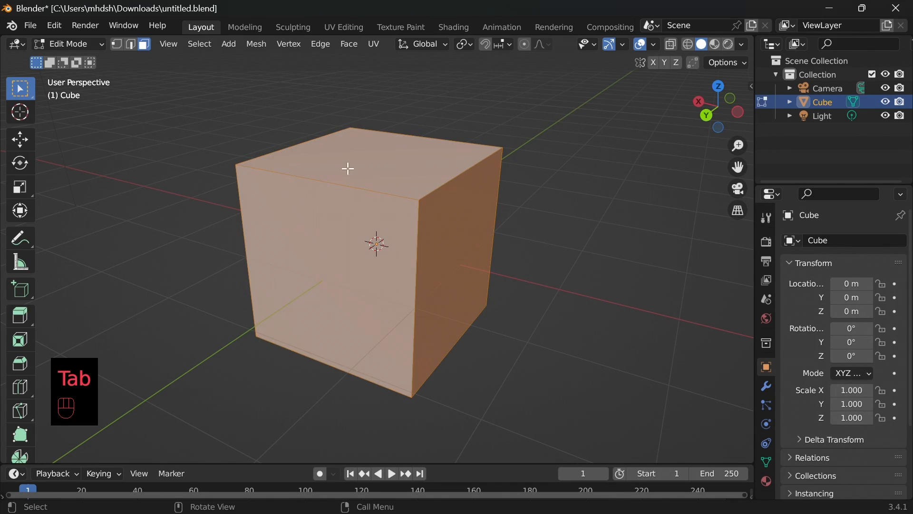
right_click(364, 167)
click(299, 171)
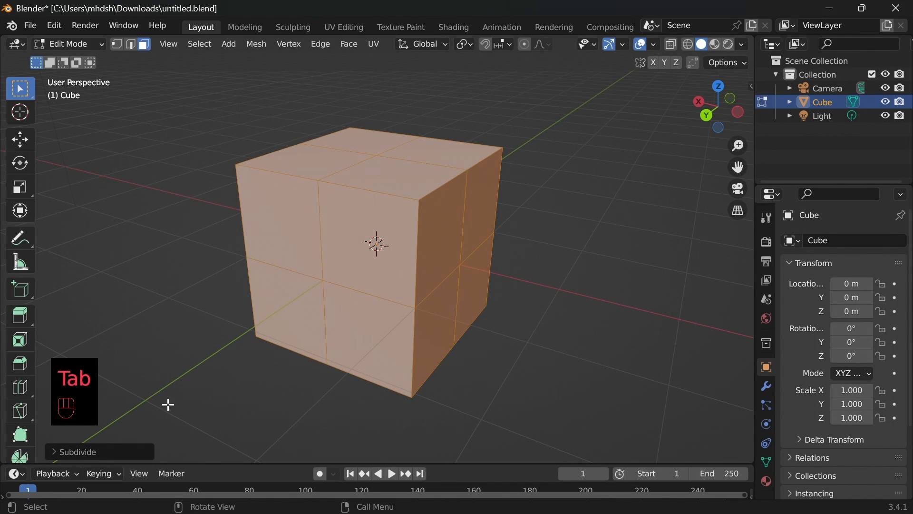
right_click(373, 177)
click(373, 178)
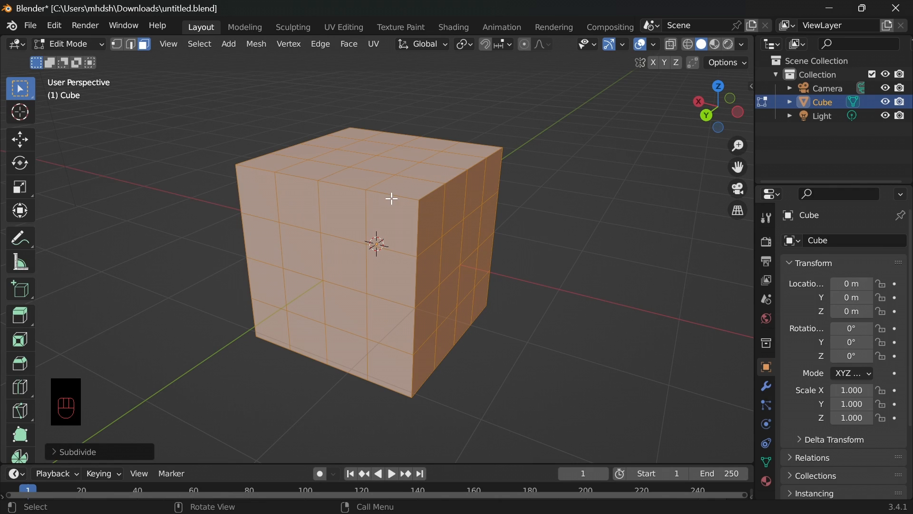
right_click(376, 199)
click(377, 200)
- Switch to vertex selection and box-select the vertices on the cube's visible sides
key(Tab)
key(Tab)
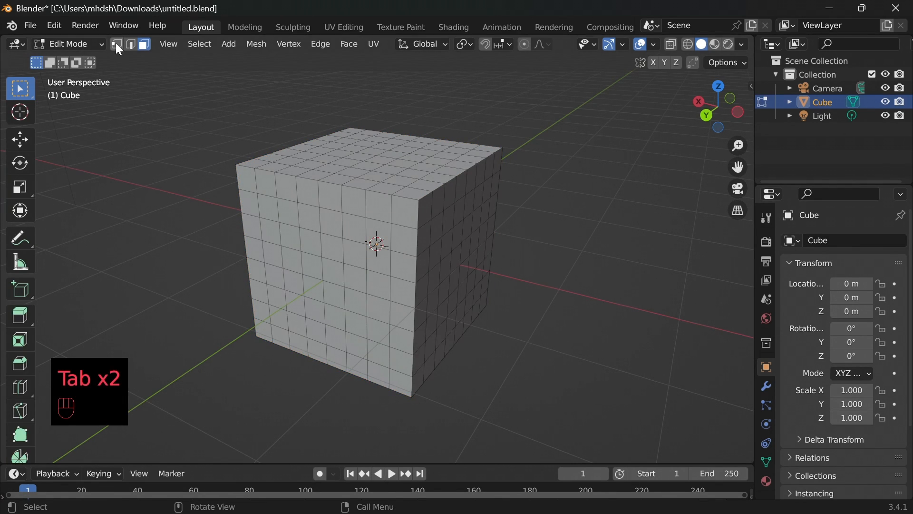
drag(114, 101, 571, 414)
middle_drag(530, 320, 197, 105)
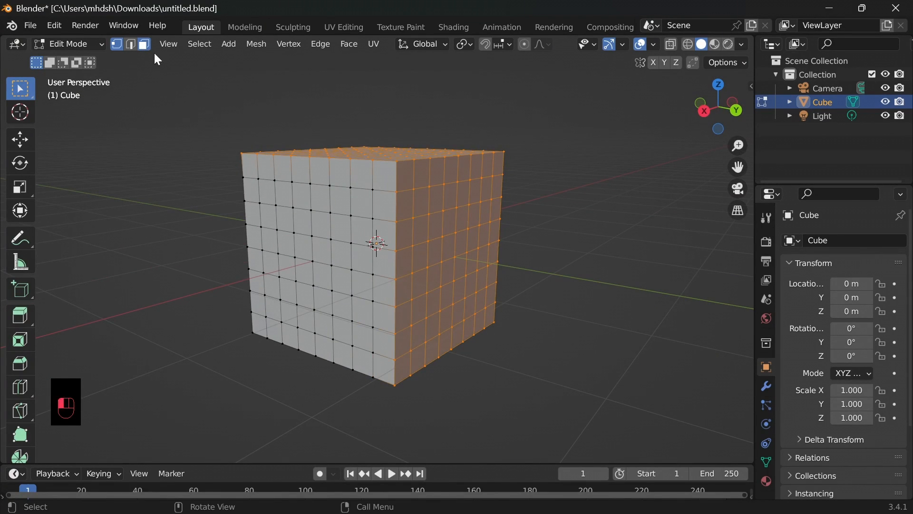
- Switch to face selection, box-select the cube's visible faces, and clear the selection
key(3)
drag(183, 163, 509, 366)
middle_drag(546, 395, 402, 178)
click(639, 312)
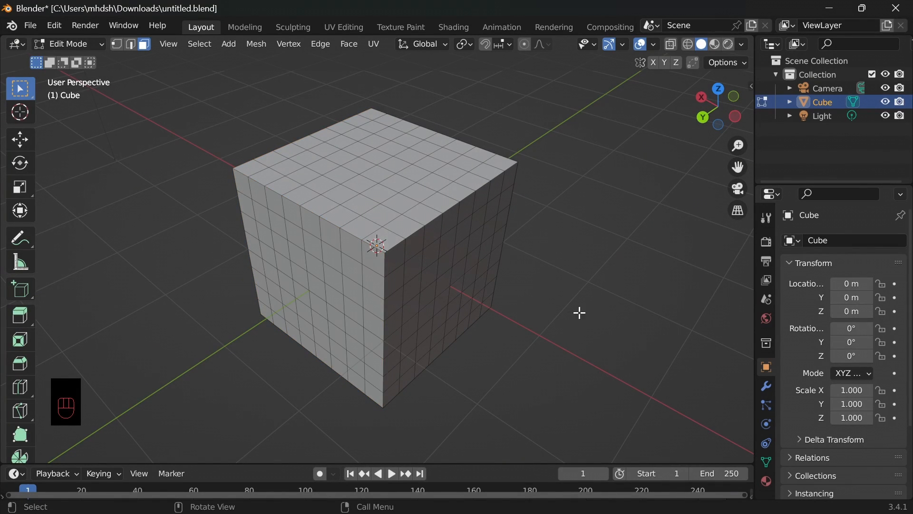
key(Tab)
key(Tab)
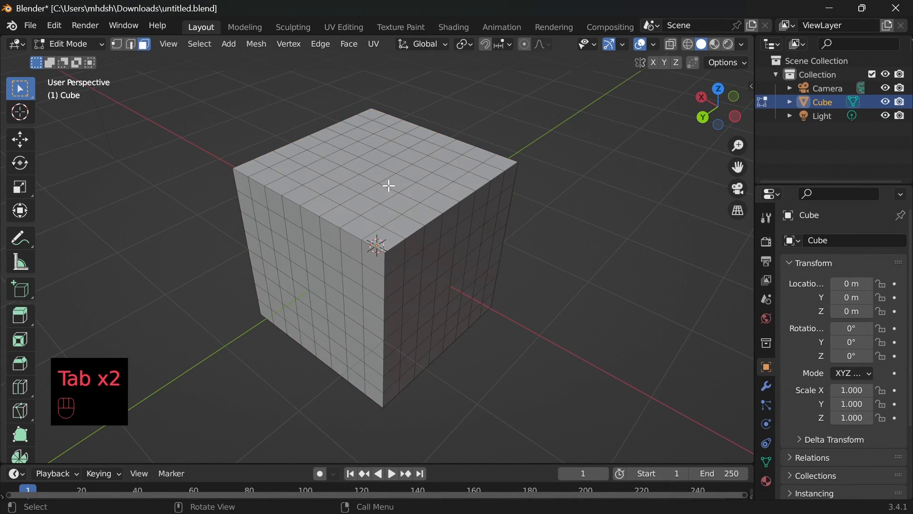
click(256, 45)
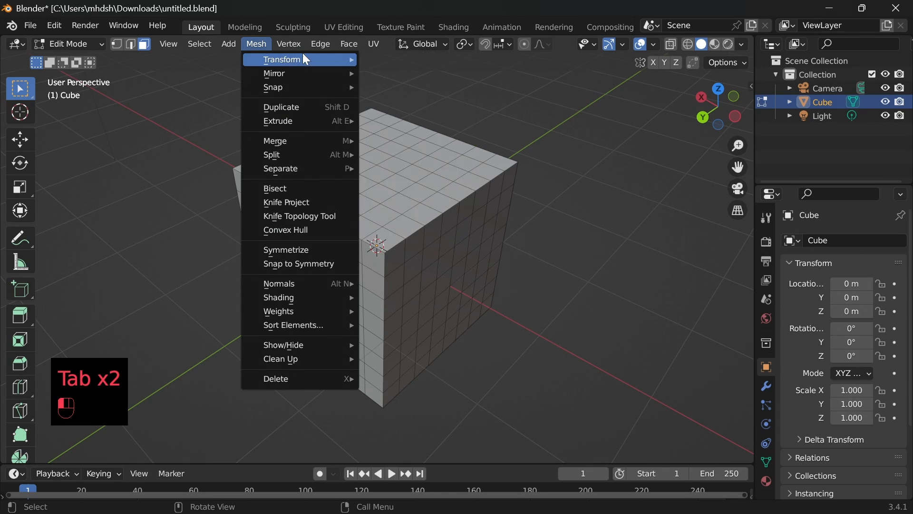
mouse_move(298, 58)
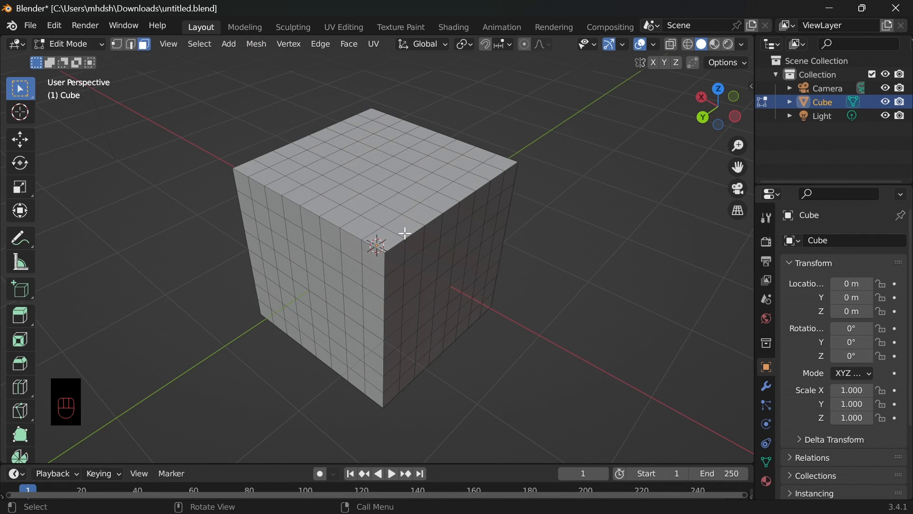
- Select all faces of the subdivided cube in Edit Mode
key(Tab)
key(Tab)
key(a)
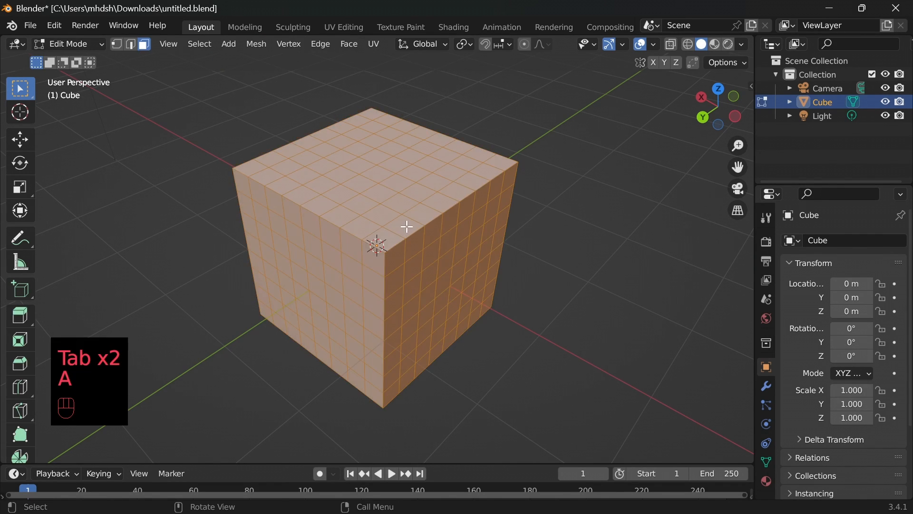
- Transform the selected cube mesh into a full sphere with To Sphere, and undo the transform
click(259, 45)
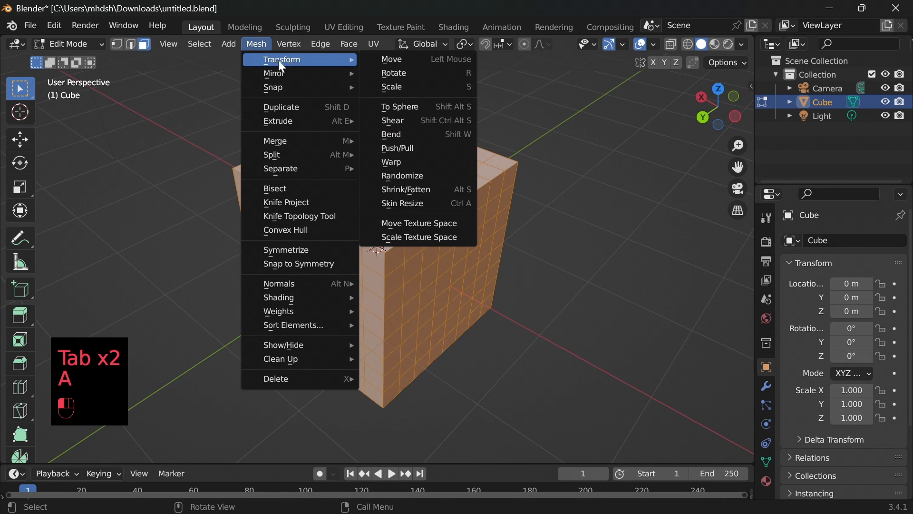
click(416, 108)
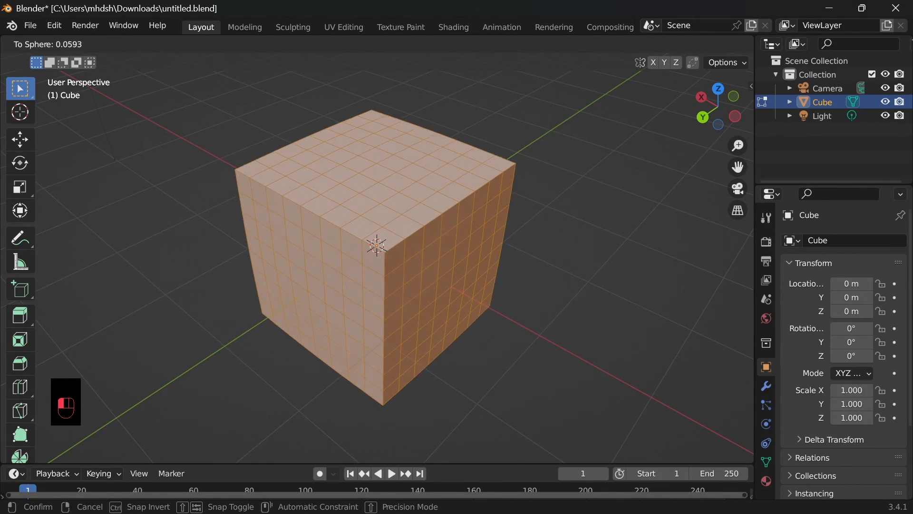
click(134, 321)
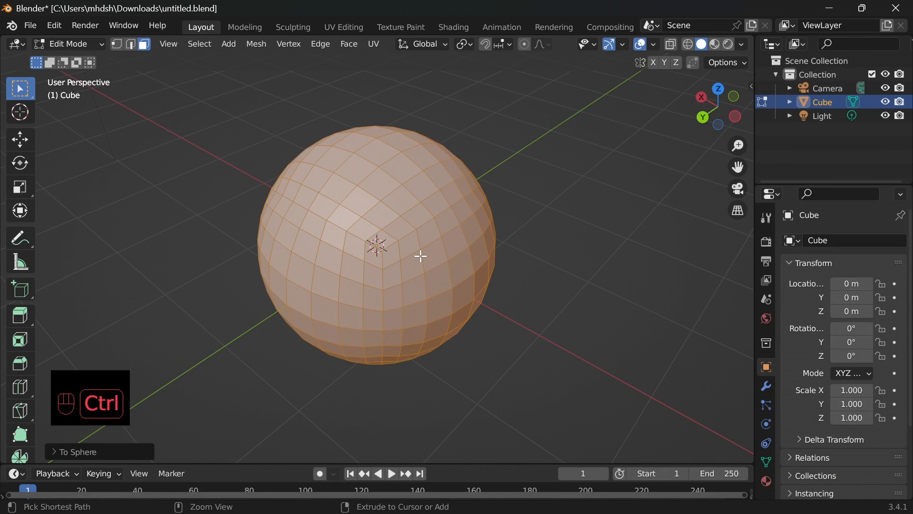
key(ctrl+z)
- Shear the selected cube mesh sideways from the perspective view
click(252, 43)
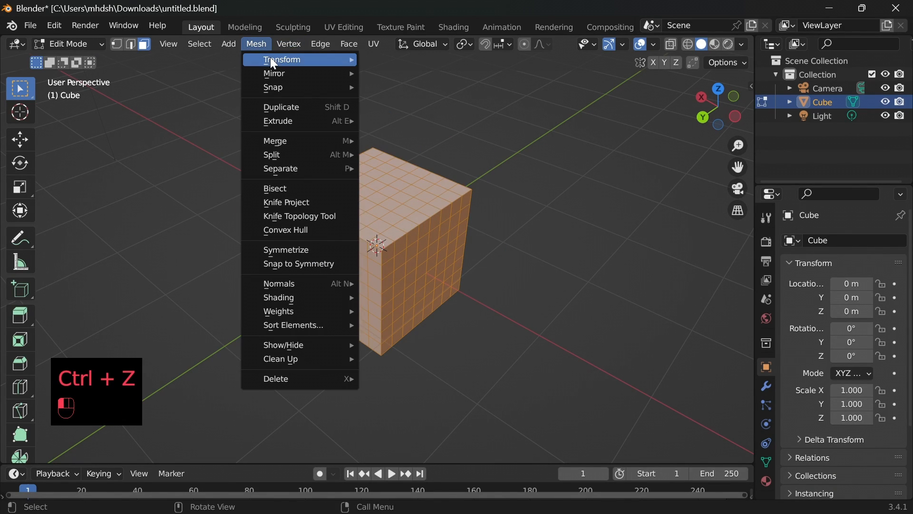
mouse_move(270, 58)
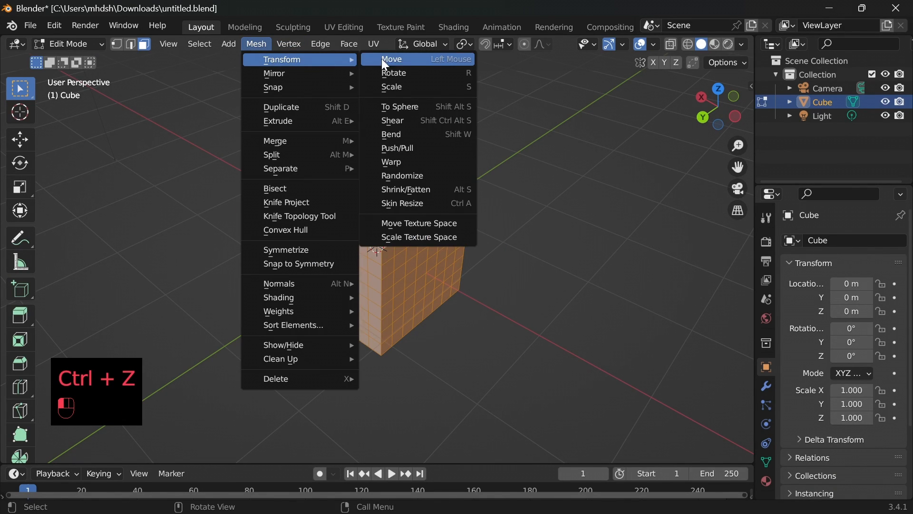
click(415, 121)
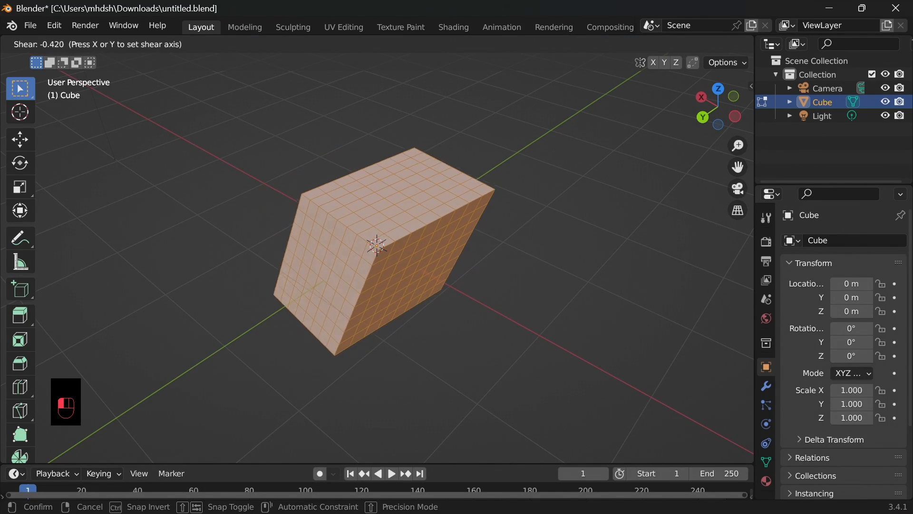
click(328, 124)
- Shear the whole cube mesh again along the horizontal axis of the front orthographic view
key(KP_1)
key(ctrl+alt+s)
key(a)
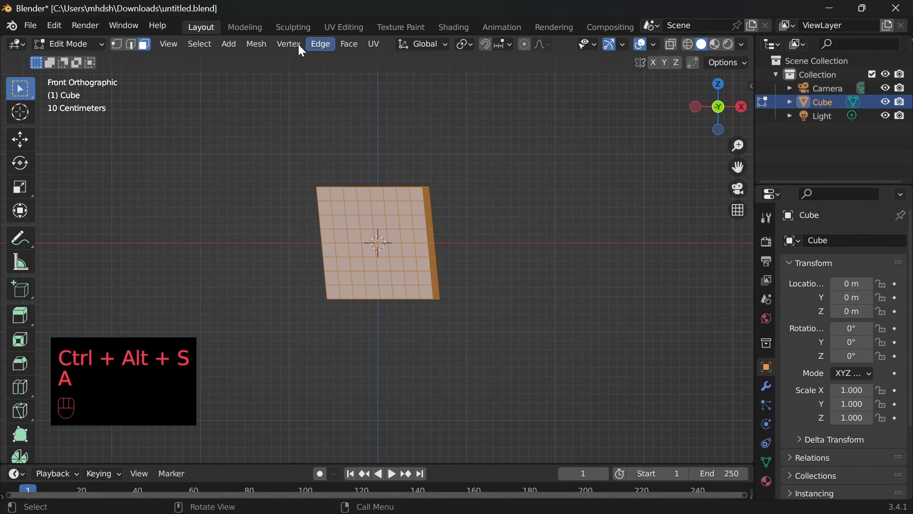
click(262, 44)
click(285, 59)
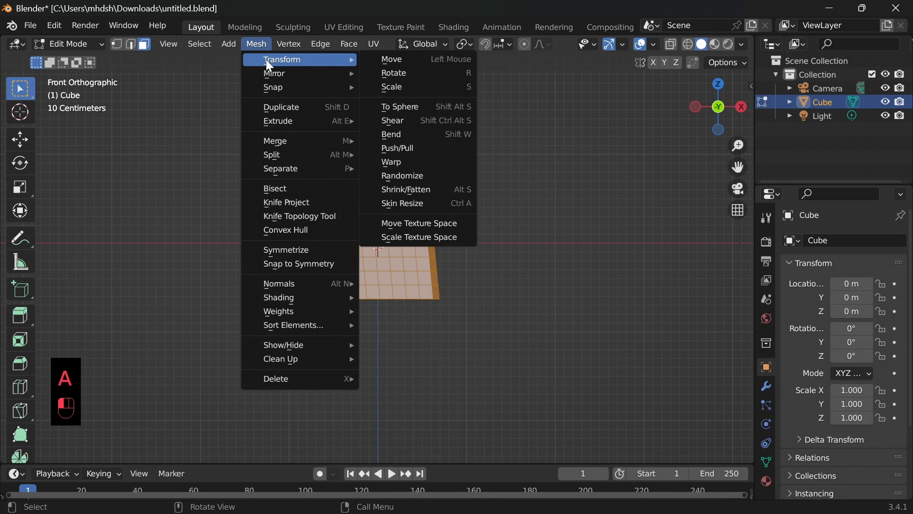
click(416, 121)
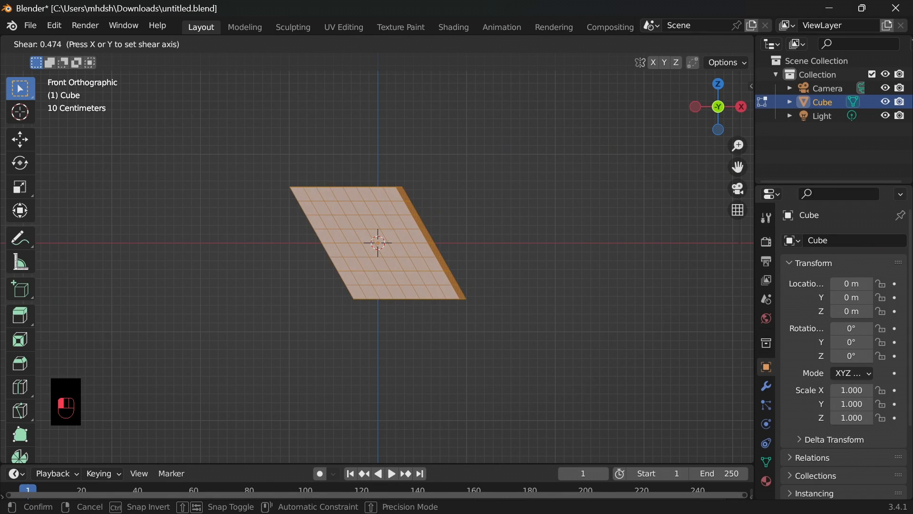
click(451, 421)
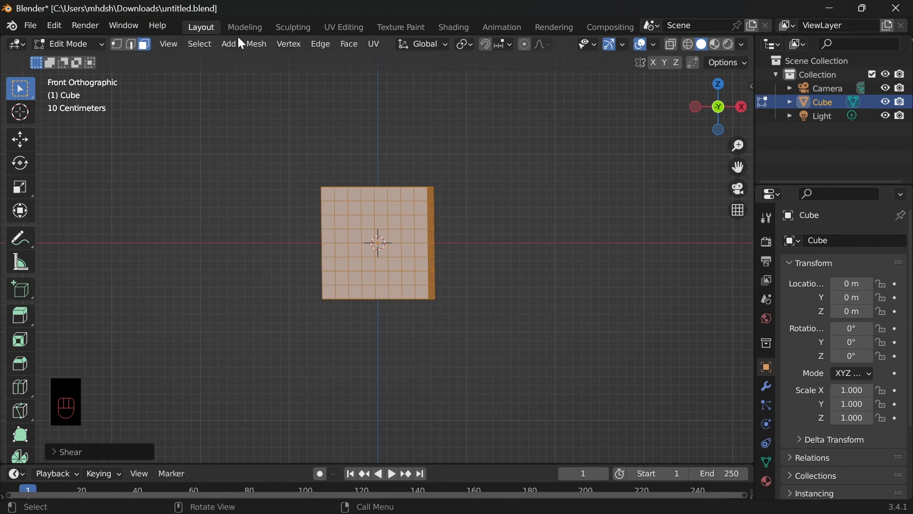
click(272, 43)
mouse_move(305, 60)
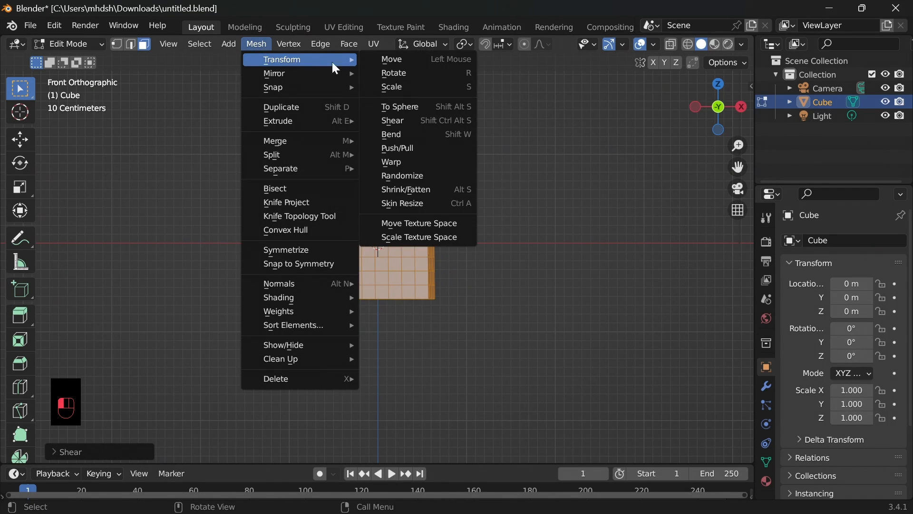
click(440, 136)
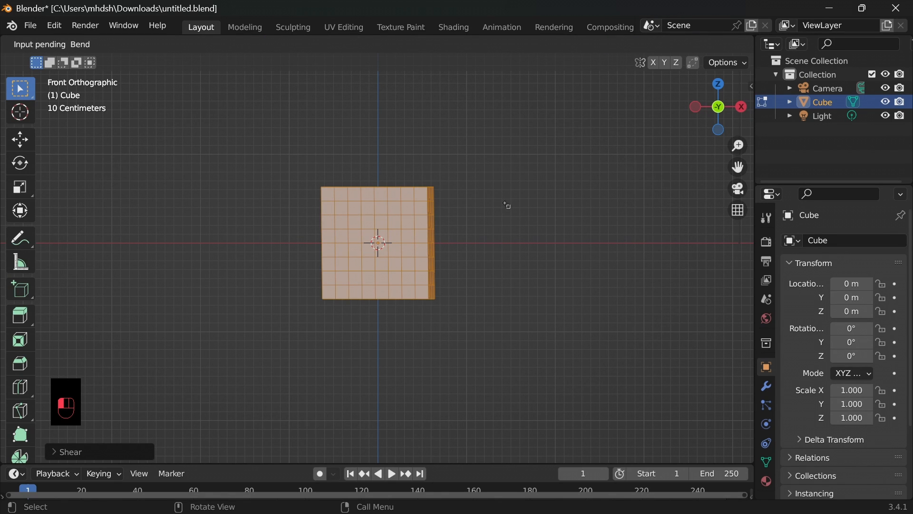
key(Escape)
- Select all faces of the cube and try bending the mesh around the 3D cursor from a perspective view
alt+click(373, 197)
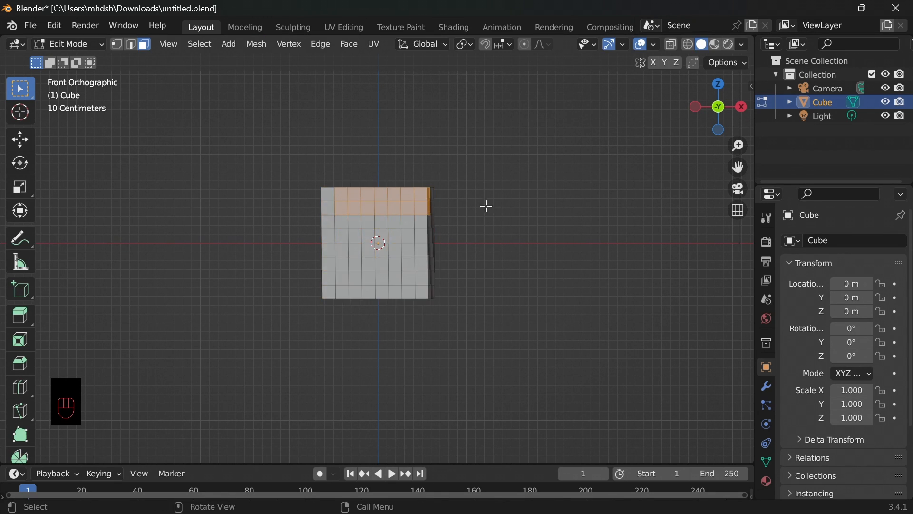
middle_drag(485, 206, 544, 250)
click(457, 241)
key(a)
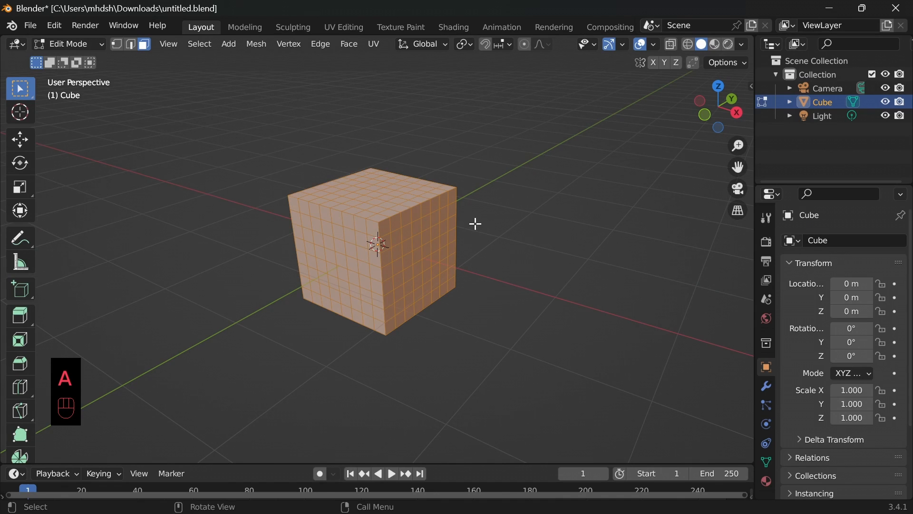
click(254, 47)
mouse_move(299, 60)
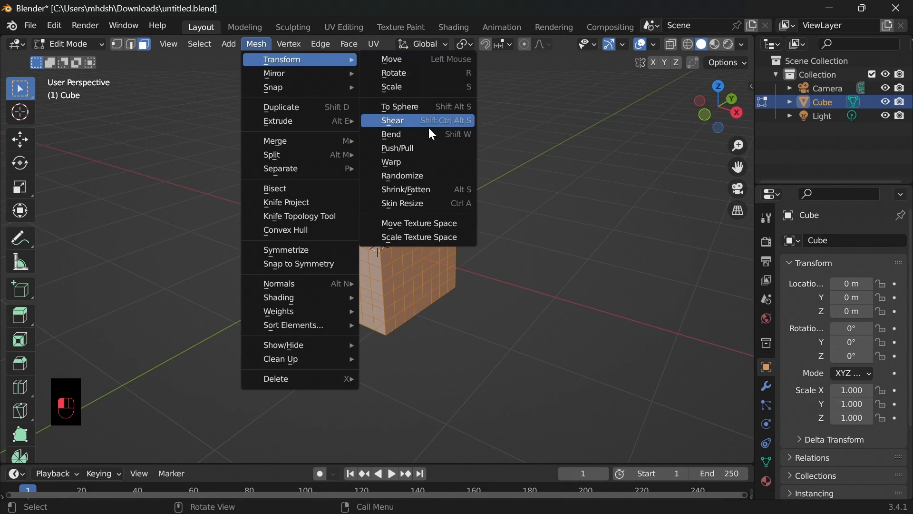
key(shift+w)
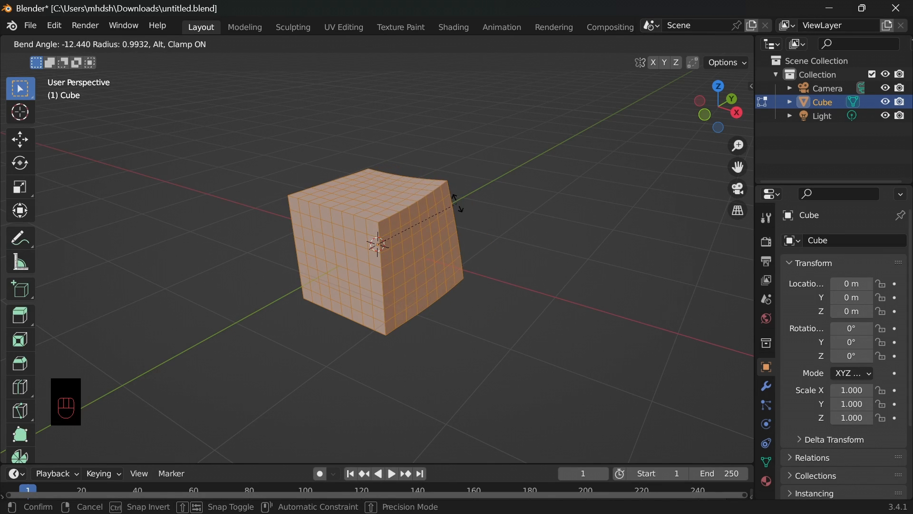
right_click(474, 222)
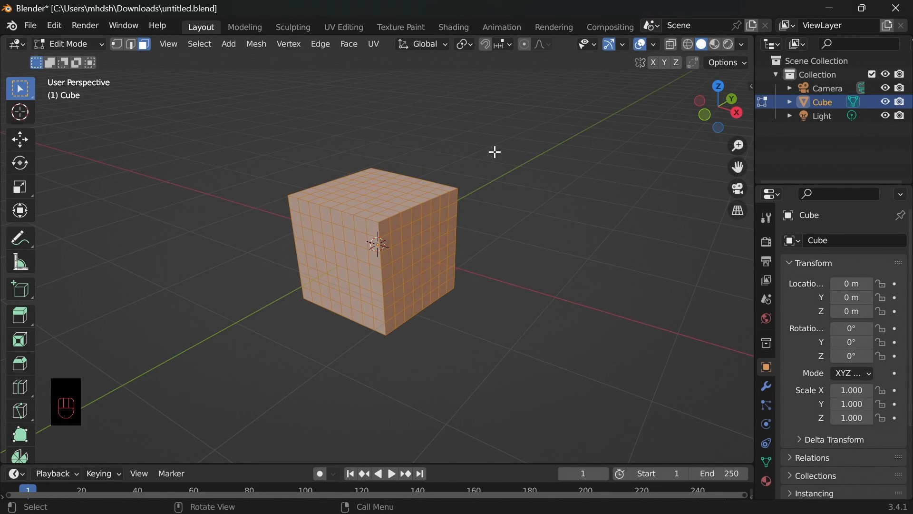
click(259, 46)
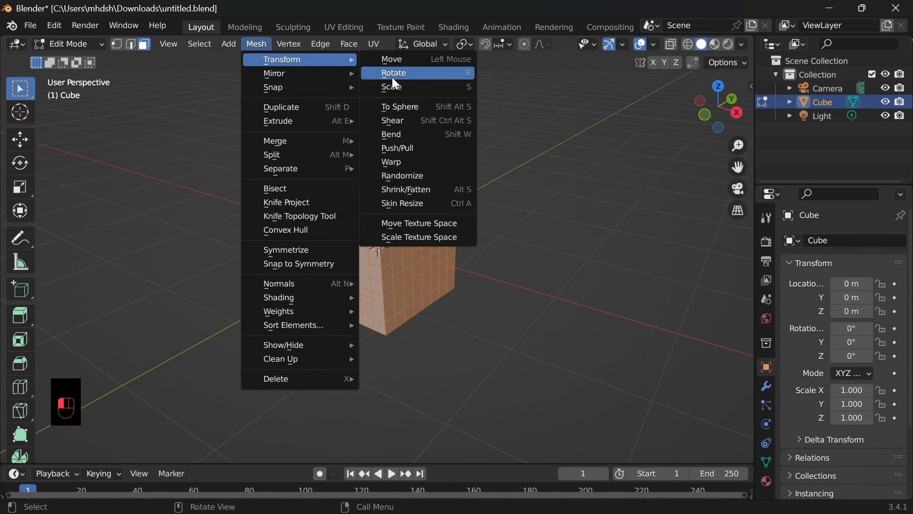
click(542, 189)
key(Tab)
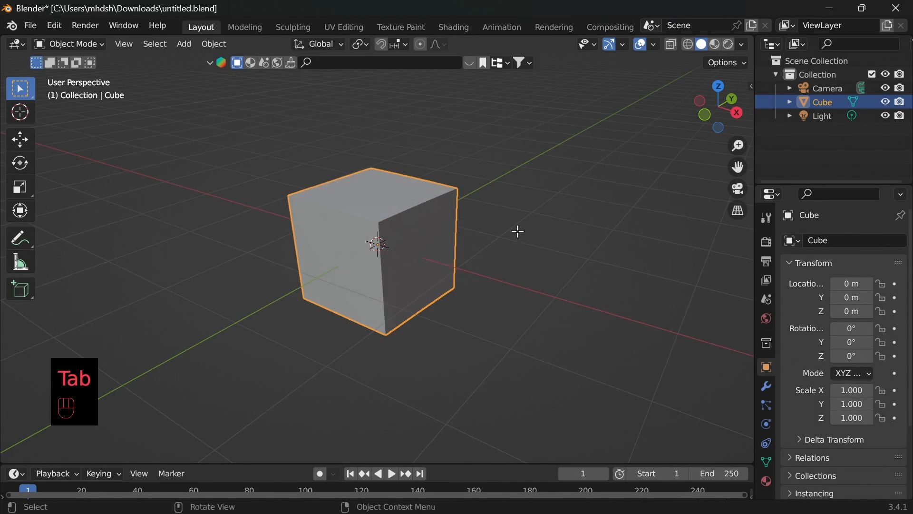
key(Tab)
- Select a single face near the middle of the cube's front side and enlarge it with the Push/Pull transform
click(356, 252)
middle_drag(490, 245, 520, 233)
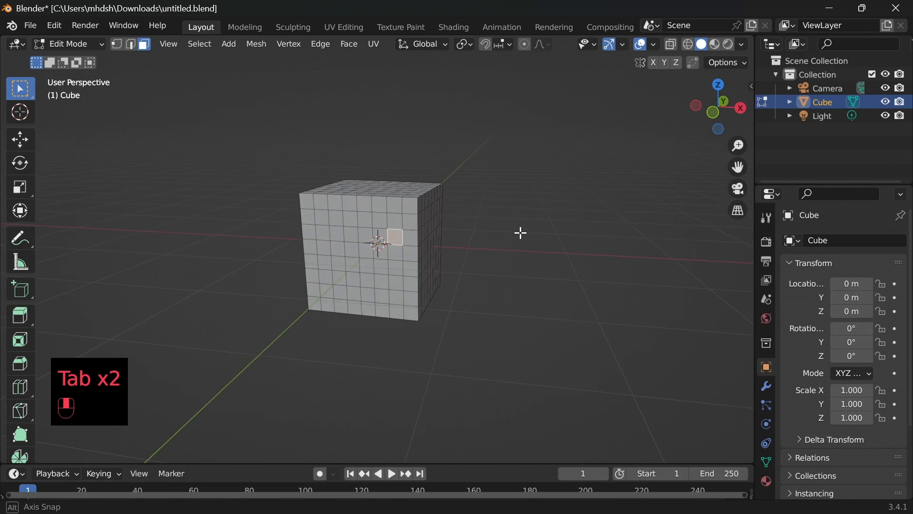
scroll(516, 234, up, 1)
scroll(494, 238, down, 1)
scroll(342, 274, up, 4)
click(326, 265)
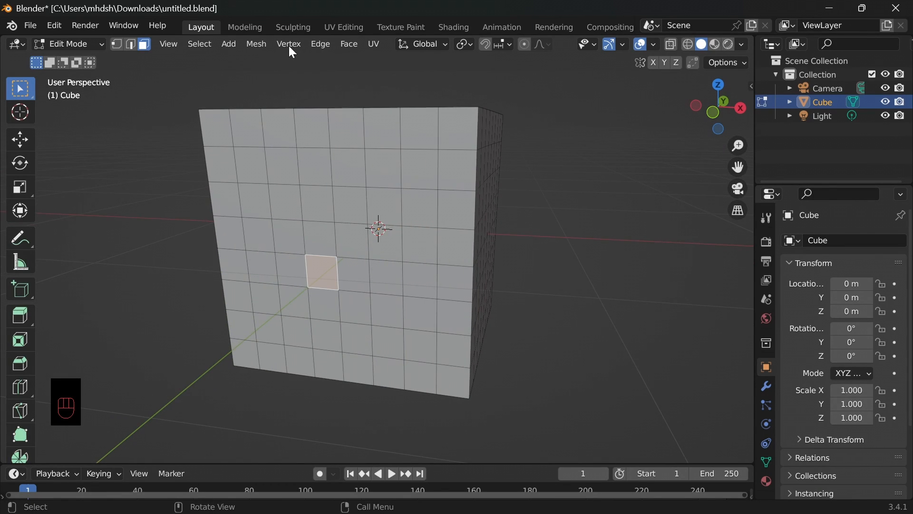
click(249, 42)
mouse_move(258, 56)
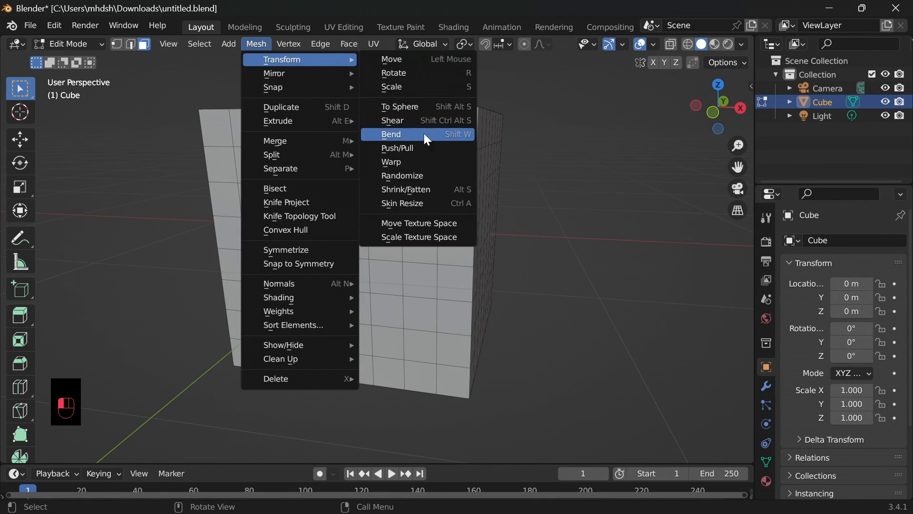
click(404, 147)
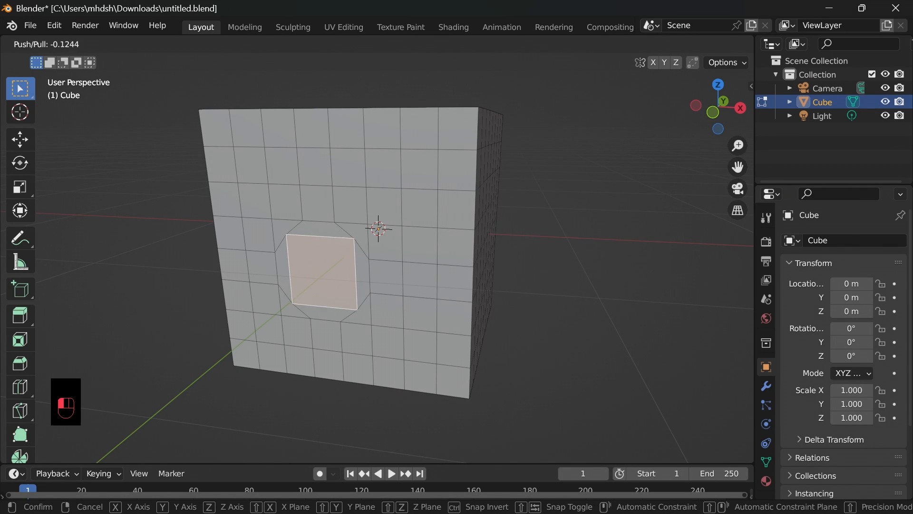
click(377, 166)
- Undo the face's Push/Pull and the preceding edits until the cube is back in Object Mode
middle_drag(465, 183, 287, 122)
key(ctrl+z)
key(ctrl+z)
key(ctrl+z)
key(ctrl+z)
key(ctrl+z)
key(ctrl+z)
key(ctrl+z)
key(ctrl+z)
click(887, 103)
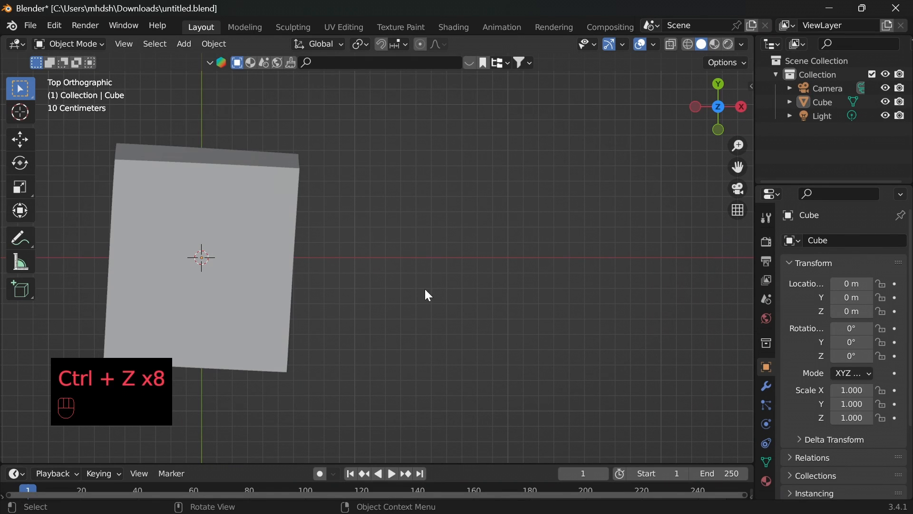
- Select the cube in Object Mode and examine which Transform operations are available for objects
middle_drag(474, 275, 528, 292)
click(209, 47)
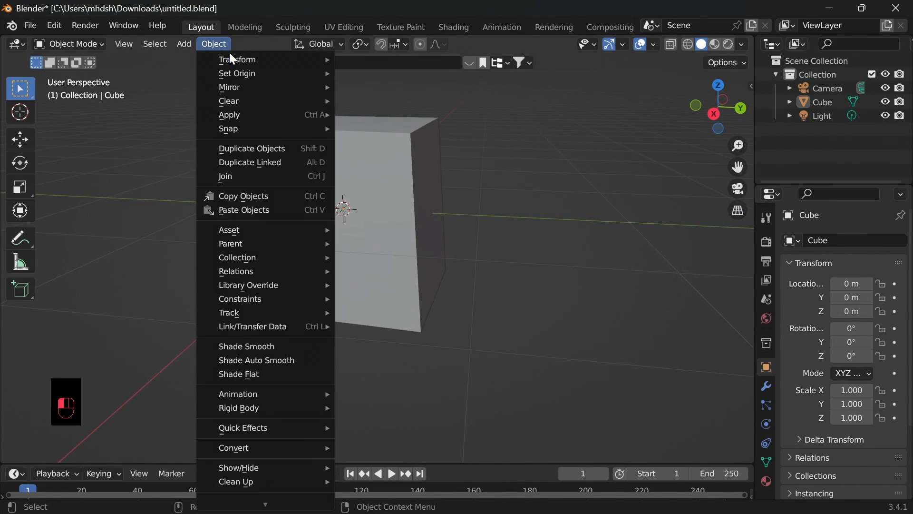
mouse_move(233, 57)
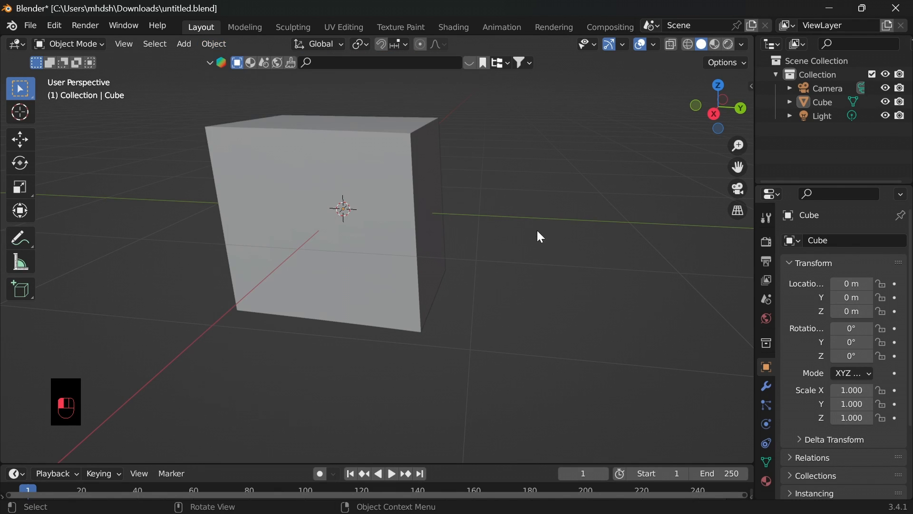
click(339, 269)
click(212, 46)
mouse_move(309, 59)
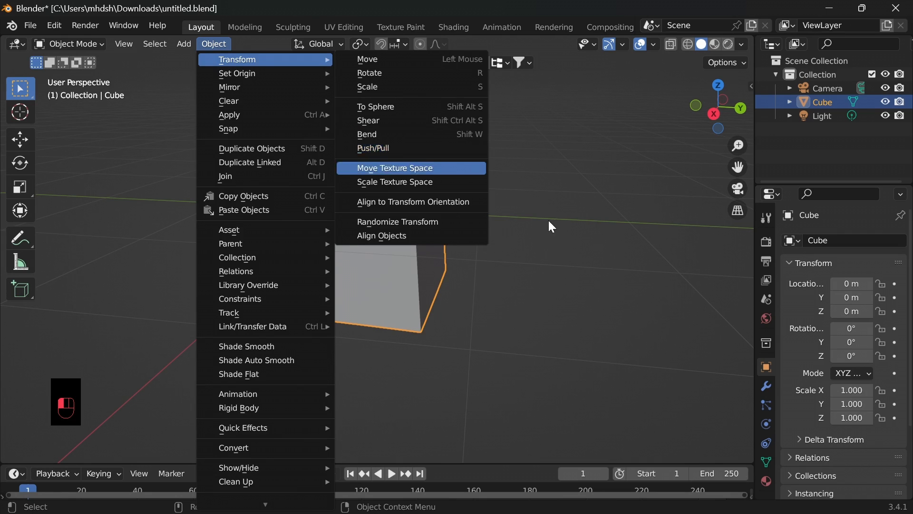
- Select all faces of the cube in Edit Mode and push them along their normals with Shrink/Fatten
key(Tab)
click(250, 43)
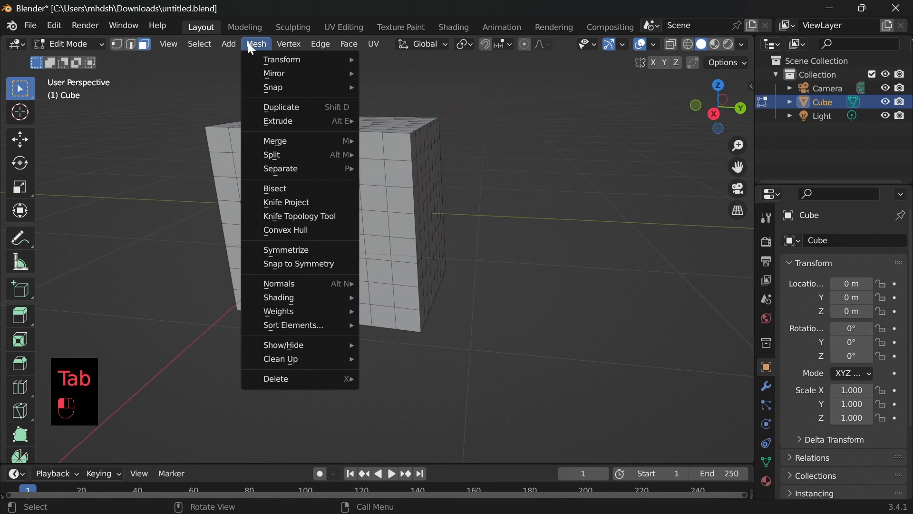
mouse_move(286, 59)
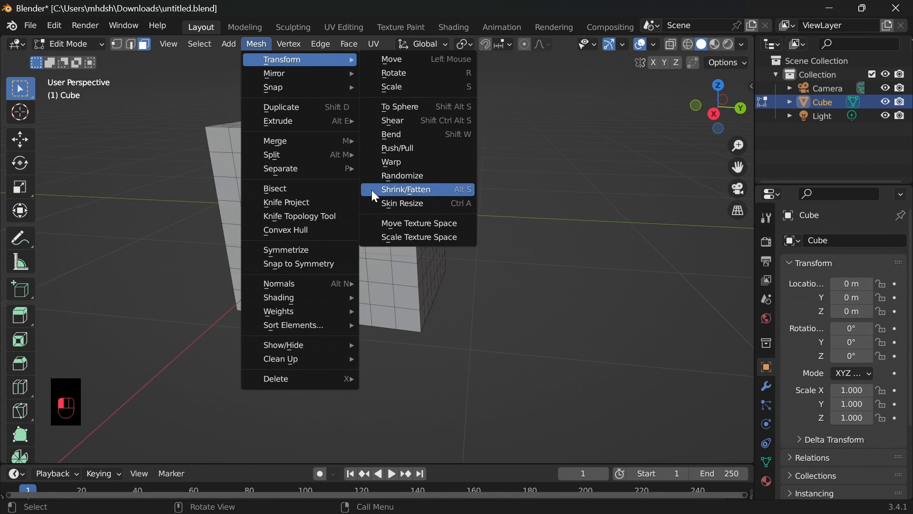
key(q)
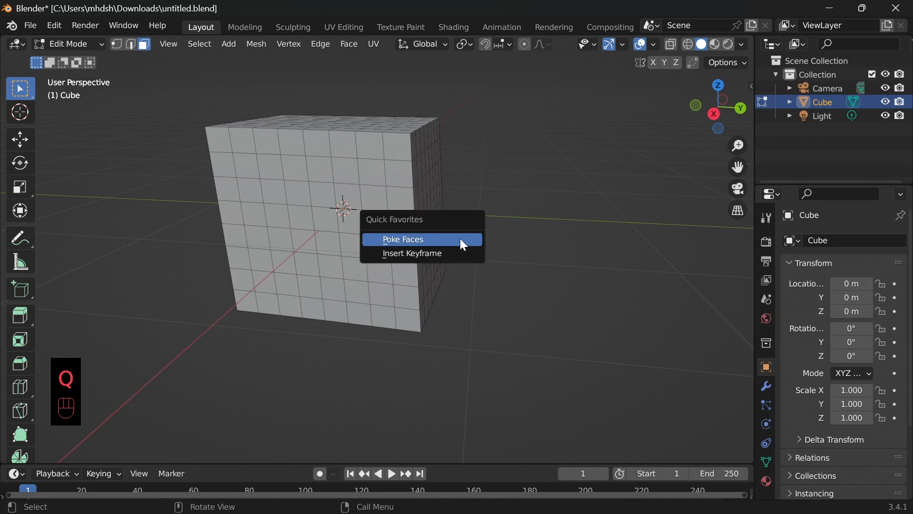
key(a)
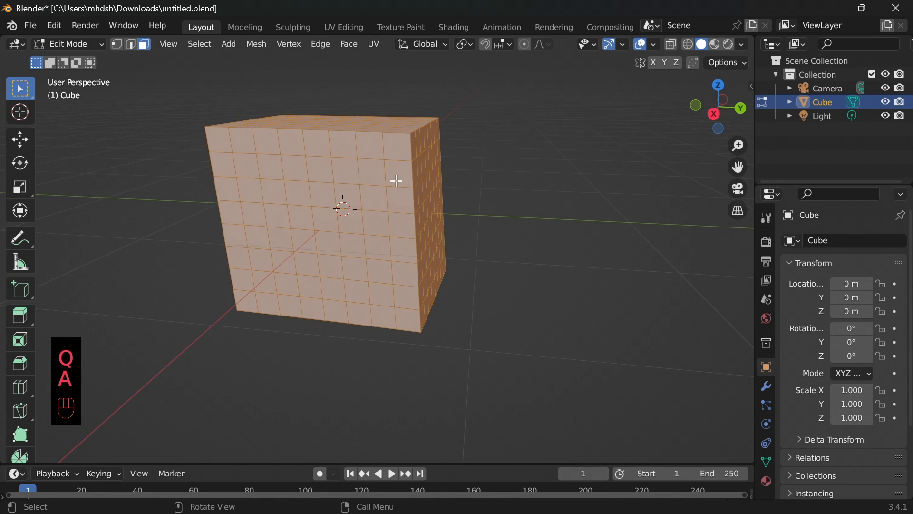
click(257, 43)
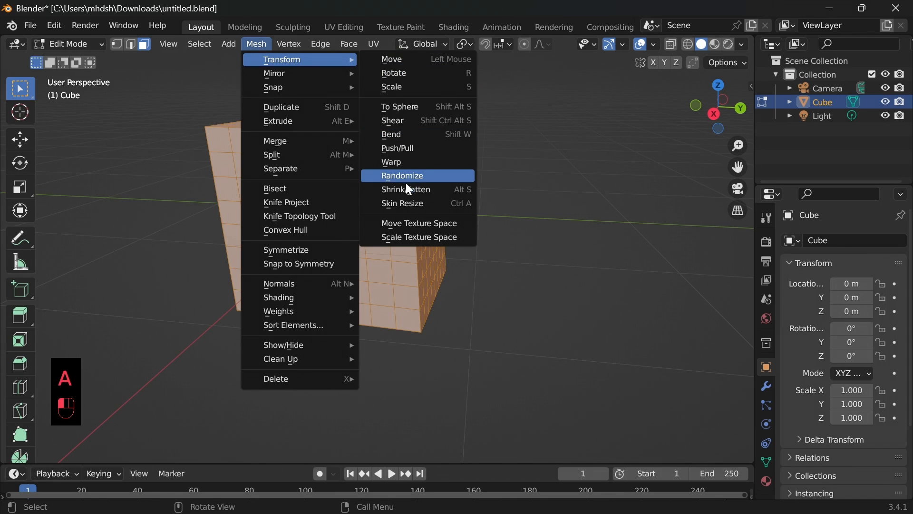
click(405, 189)
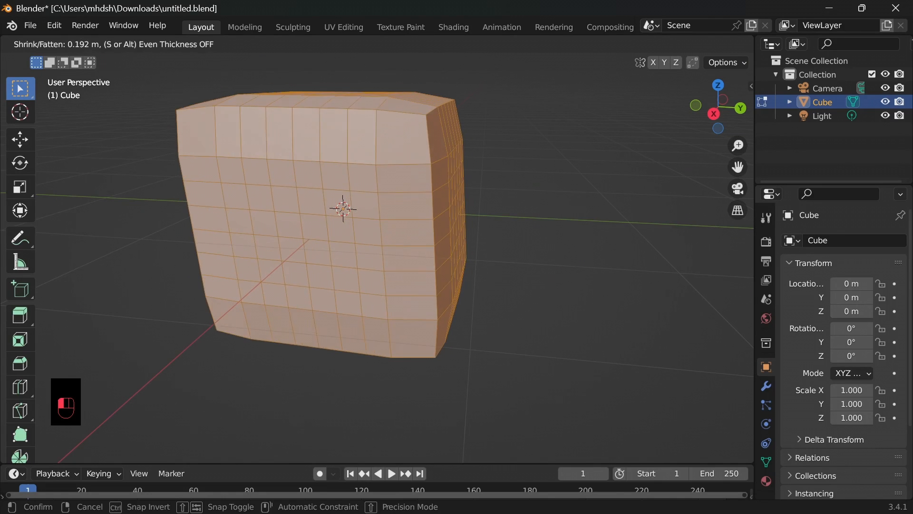
click(430, 180)
key(alt+s)
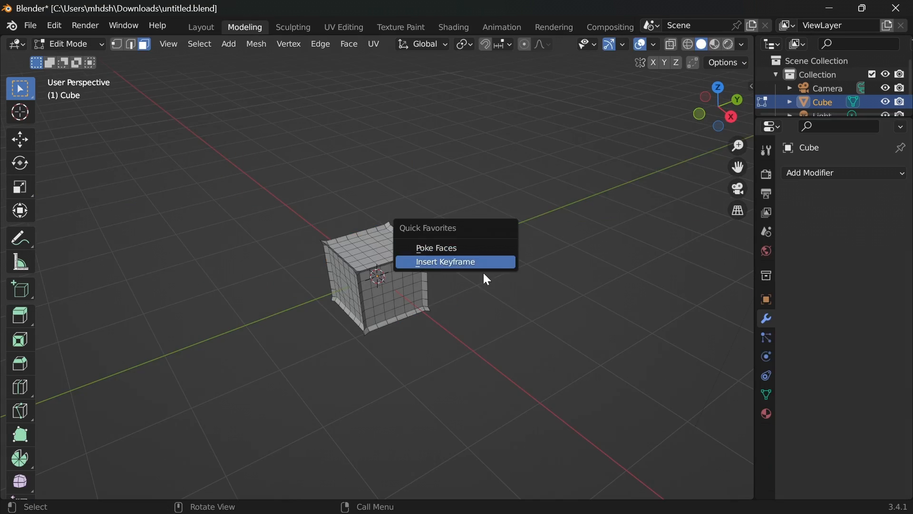
- Switch the cube to Object Mode and apply Align Objects to it
key(Tab)
middle_drag(484, 301, 463, 271)
scroll(485, 237, up, 4)
middle_drag(489, 242, 513, 281)
scroll(514, 281, up, 2)
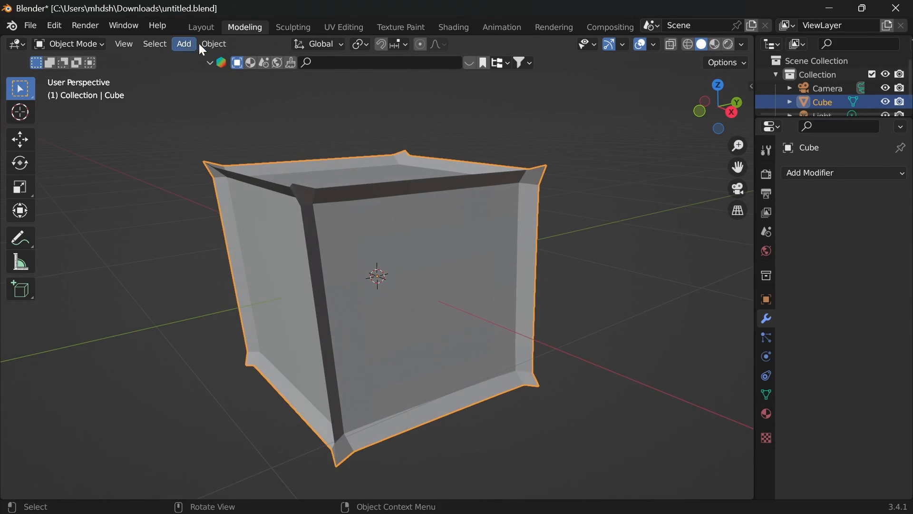
click(214, 44)
mouse_move(232, 66)
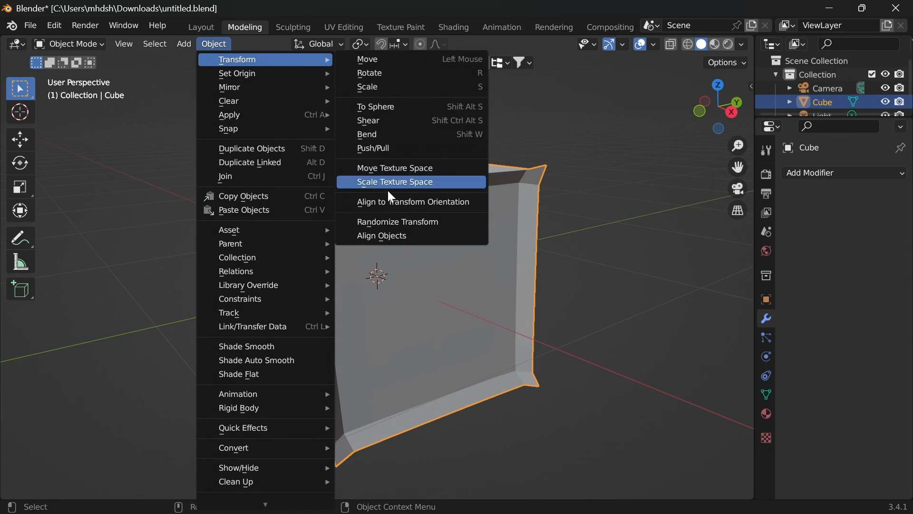
click(383, 236)
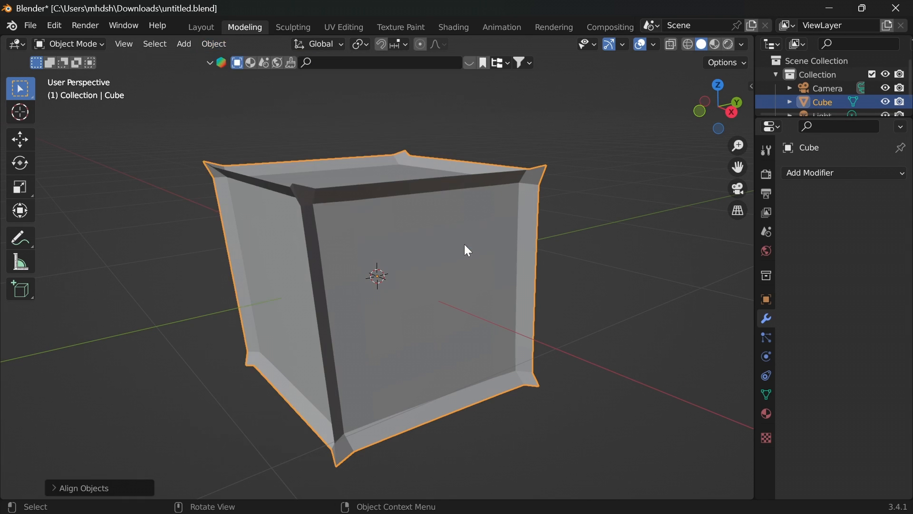
- Return the cube to Edit Mode and look at the mesh Transform operations
key(Tab)
click(263, 43)
mouse_move(269, 60)
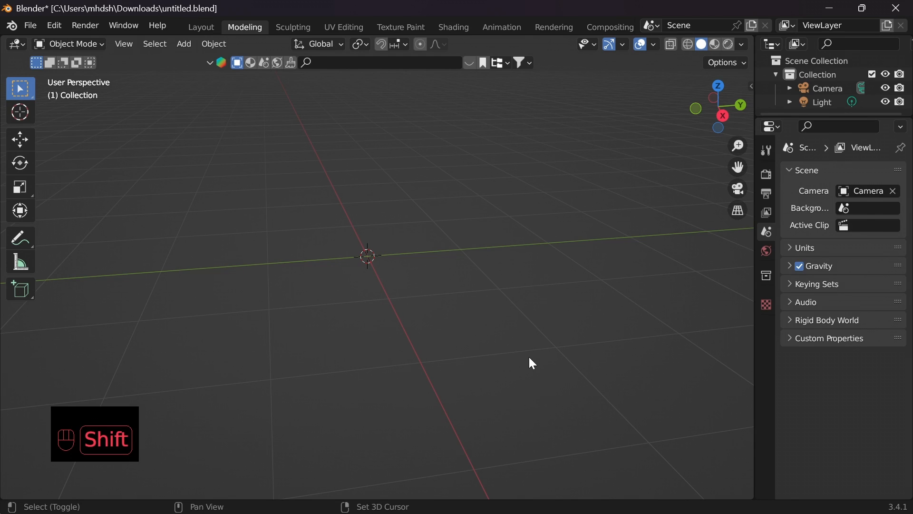
- Add a cube mesh to the empty scene at the 3D cursor
key(shift+a)
mouse_move(492, 236)
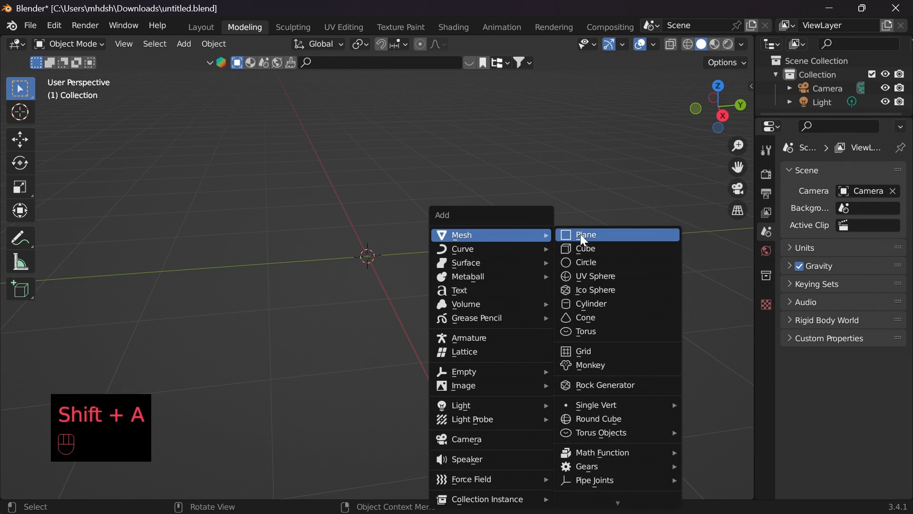
click(586, 246)
scroll(464, 333, down, 2)
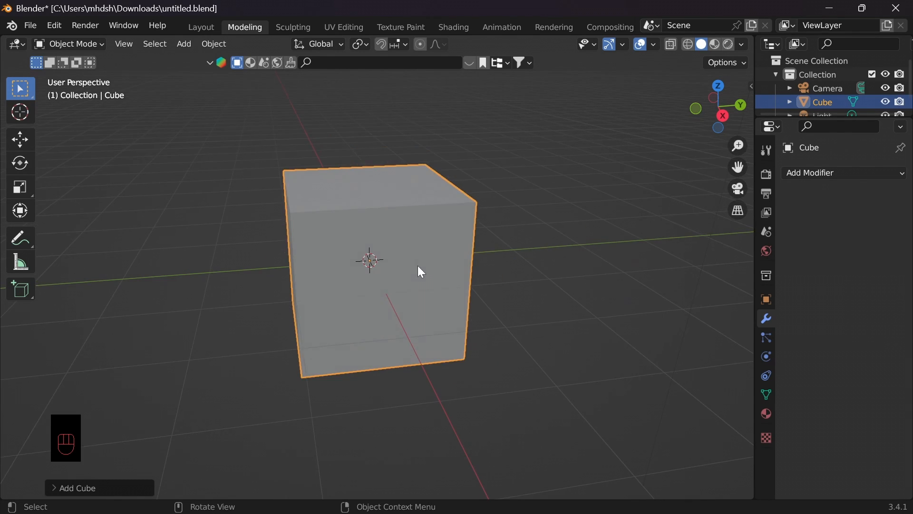
- Enter Edit Mode on the cube and subdivide the whole mesh three times
key(Tab)
right_click(356, 180)
click(337, 181)
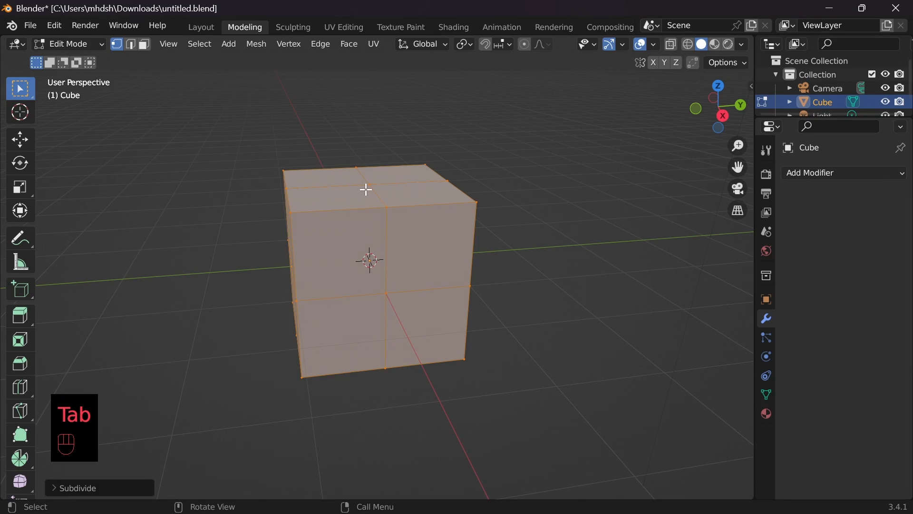
right_click(364, 191)
click(360, 193)
right_click(353, 200)
click(354, 201)
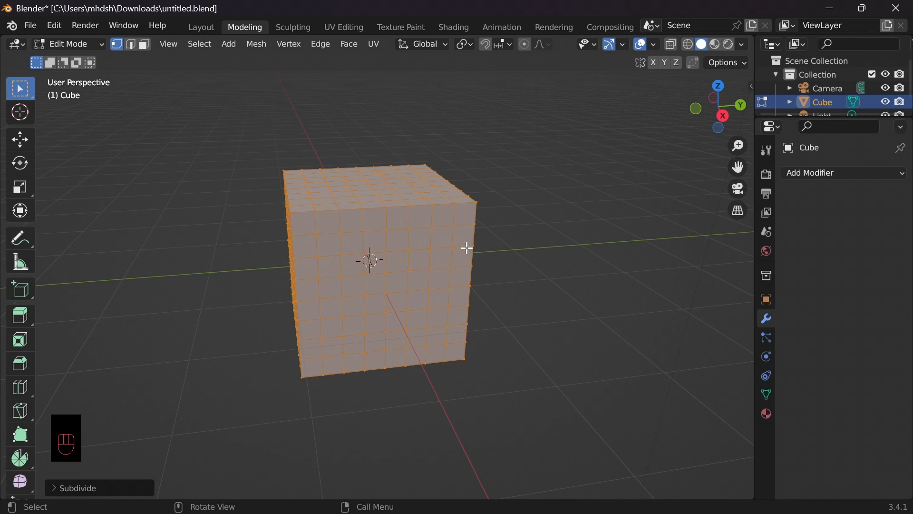
- Examine the Delete options available for the fully selected cube mesh, then clear the selection
scroll(495, 257, up, 1)
middle_drag(542, 271, 614, 288)
key(Tab)
key(Tab)
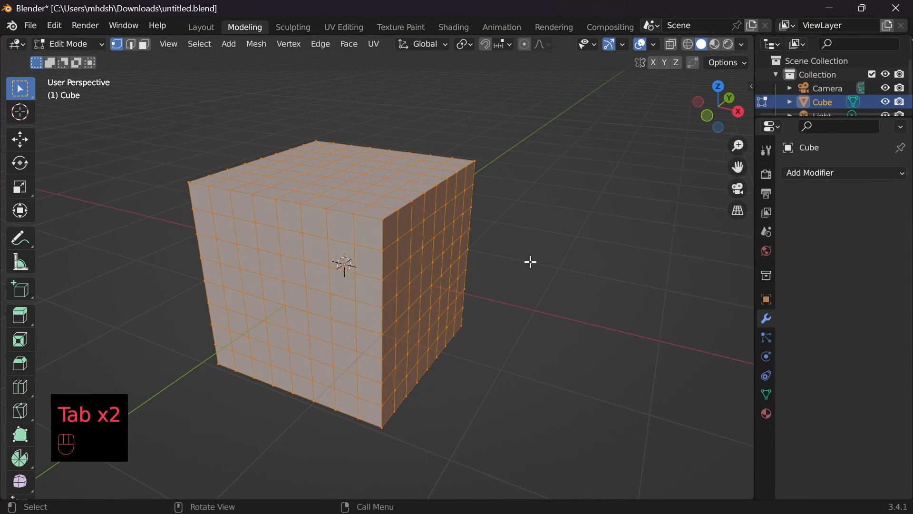
shift+middle_drag(563, 248, 591, 249)
key(x)
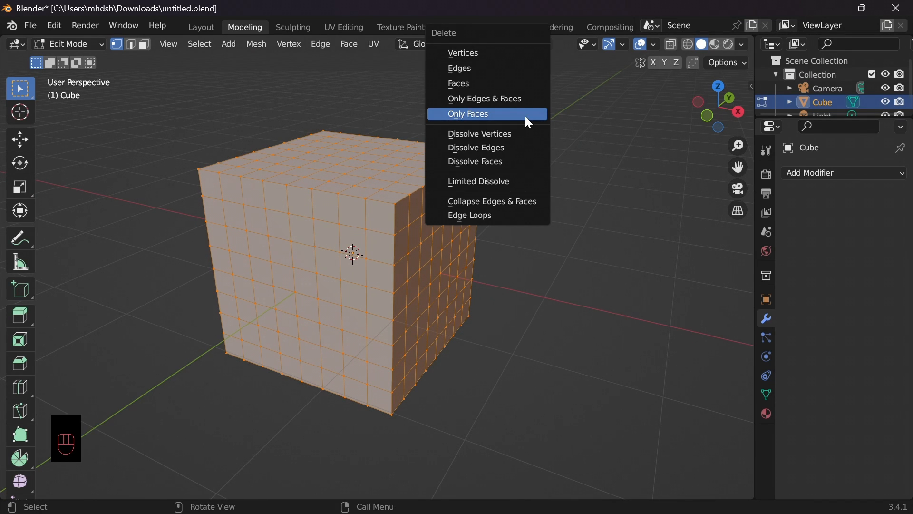
key(x)
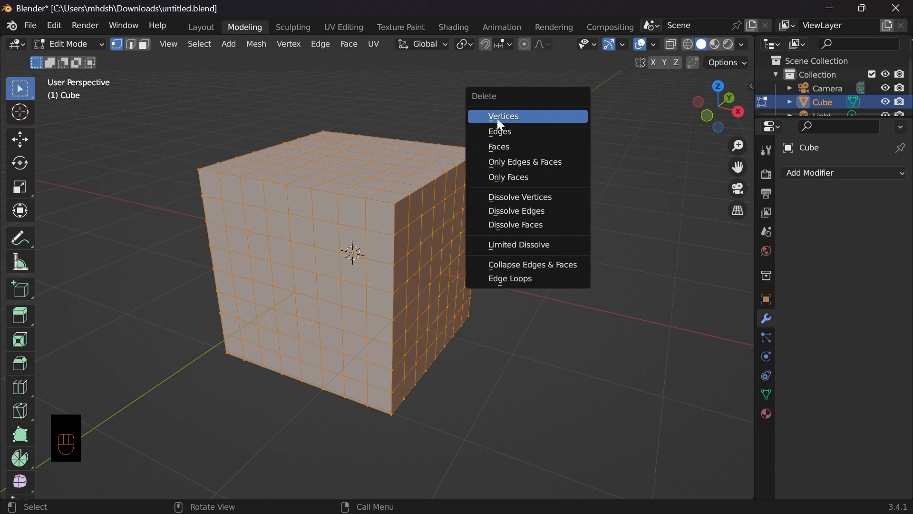
click(543, 375)
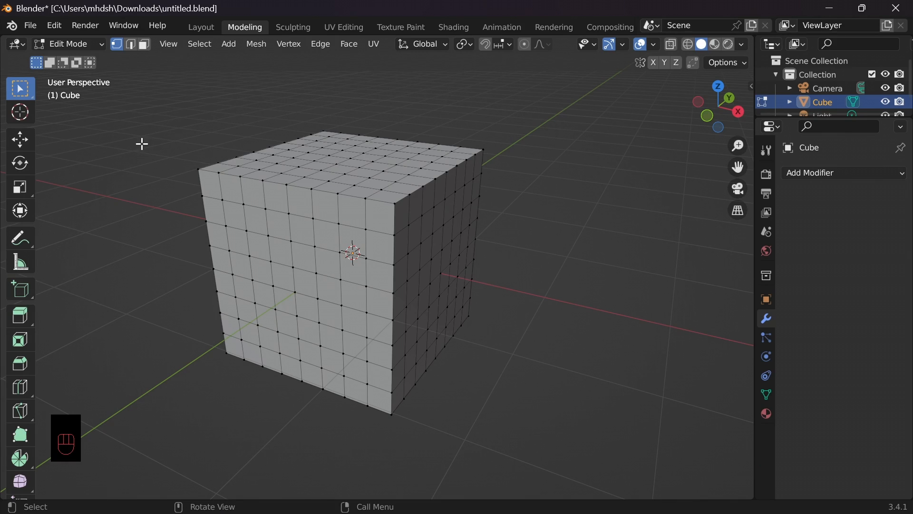
- Box-select the upper part of the cube, delete its vertices, and undo the deletion
drag(138, 111, 507, 222)
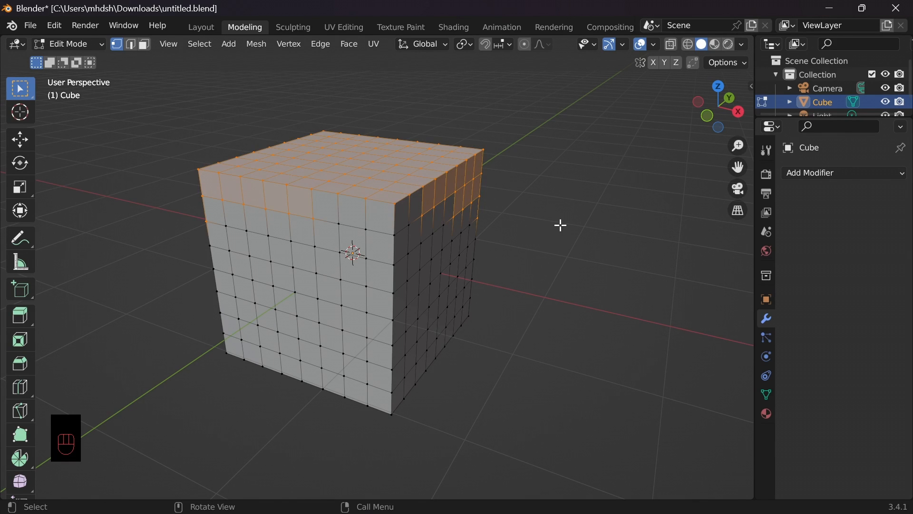
key(x)
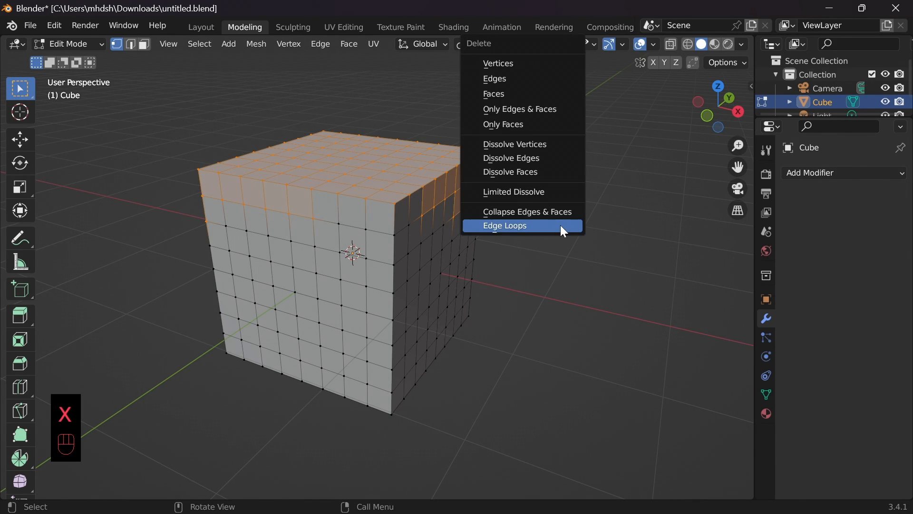
click(498, 63)
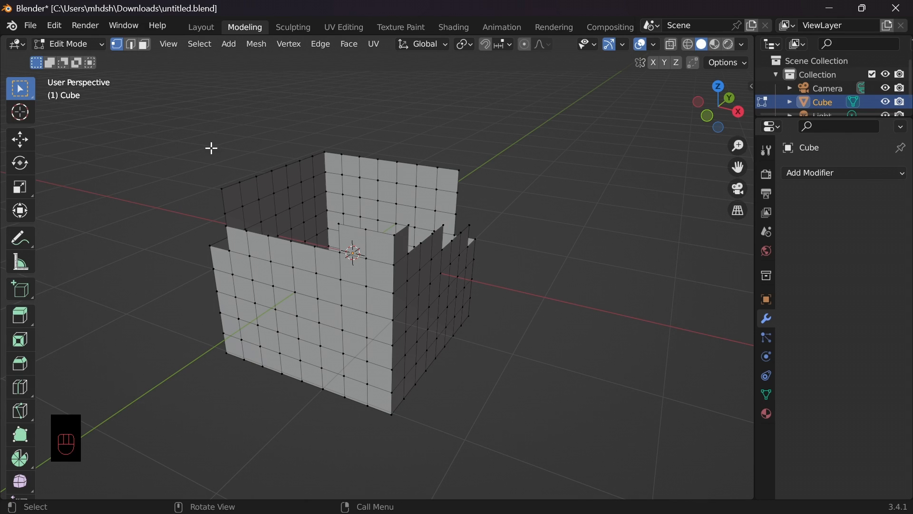
key(ctrl+z)
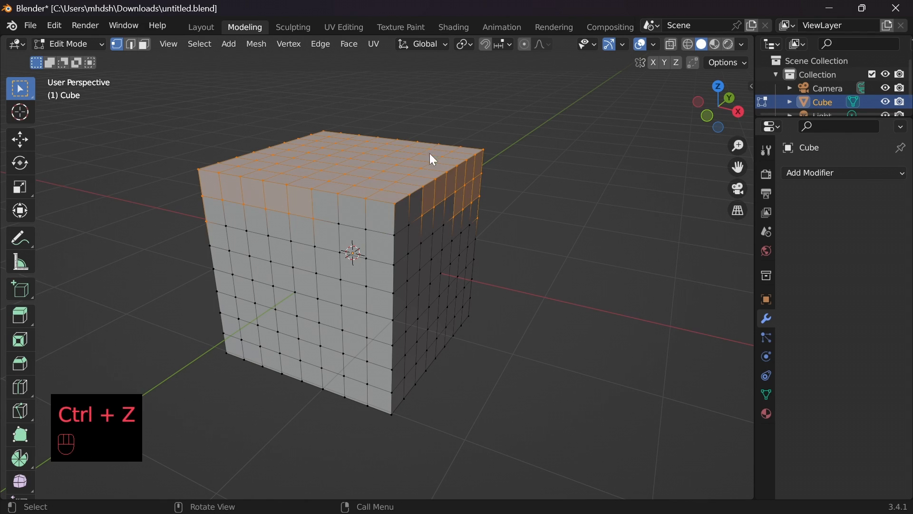
- Delete only the edges of the selected upper part of the cube, and undo it
key(x)
click(379, 169)
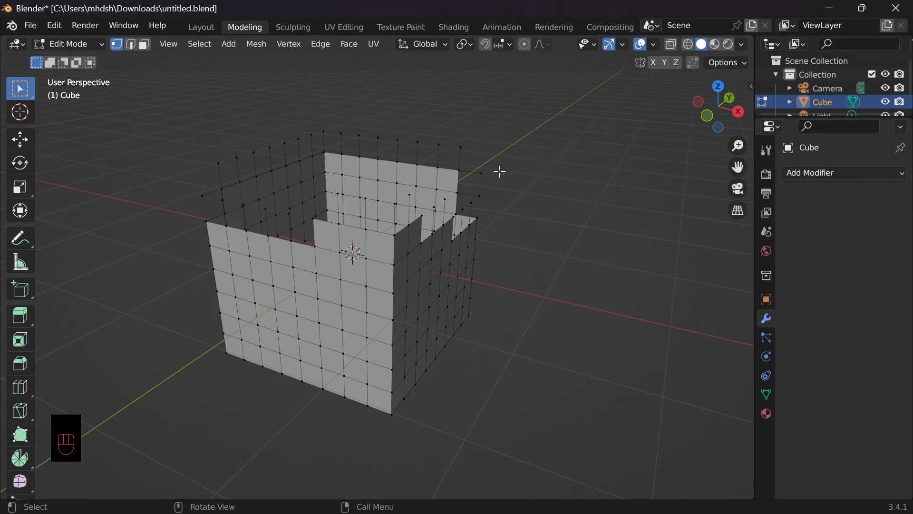
key(ctrl+z)
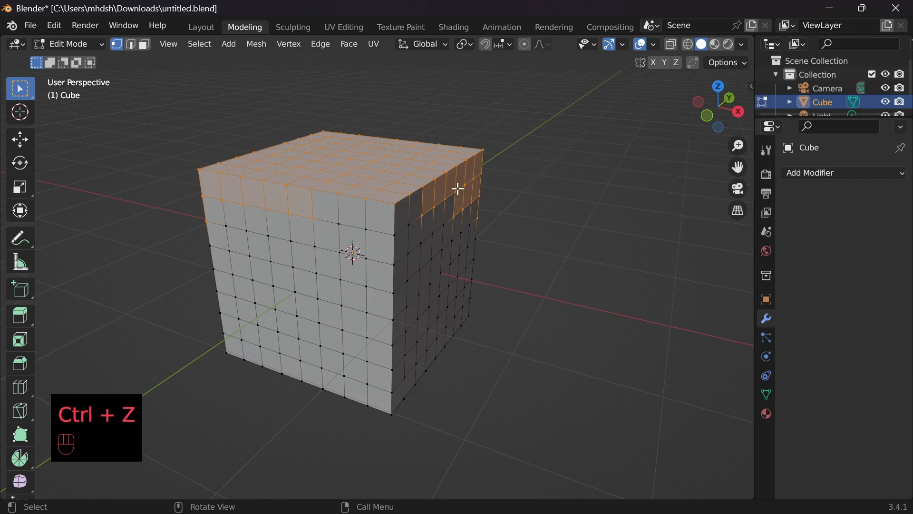
- Delete the faces of the selected upper part of the cube, and undo it
key(x)
click(380, 202)
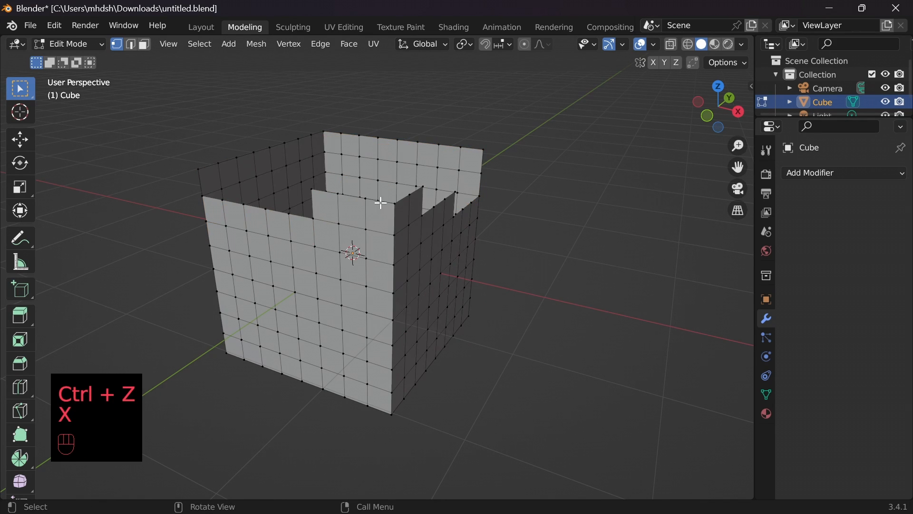
key(ctrl+z)
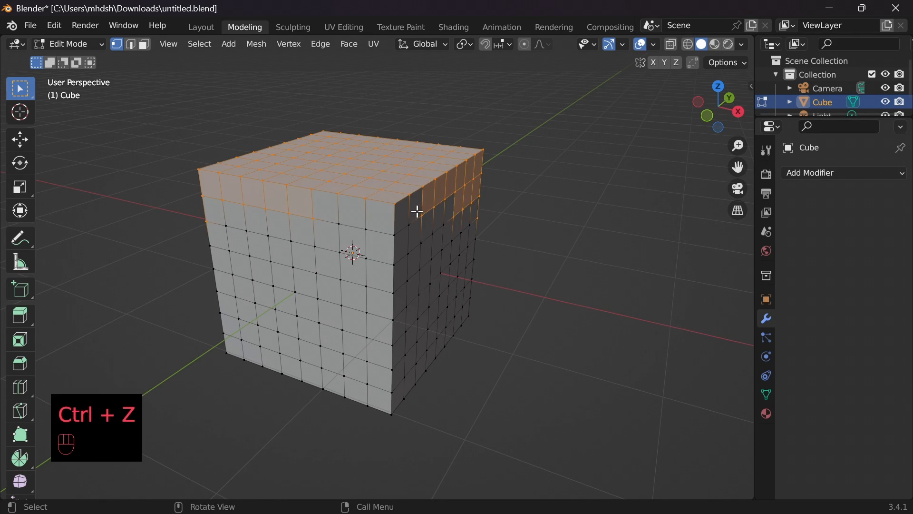
- Apply the Only Edges & Faces deletion to the selected upper part of the cube, and undo it
key(x)
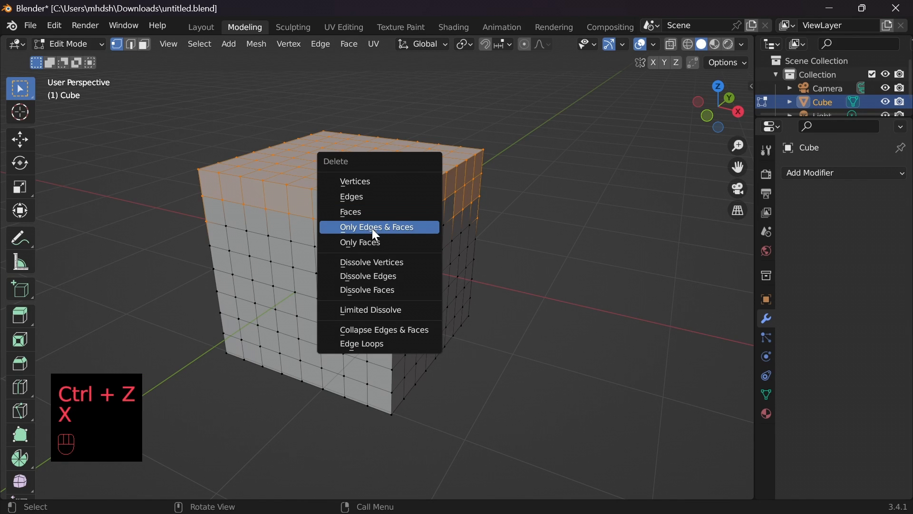
click(375, 229)
middle_drag(520, 280, 487, 279)
key(ctrl+z)
- Apply the Only Faces deletion to the cube's upper part, inspect the remaining wireframe, and undo it
key(x)
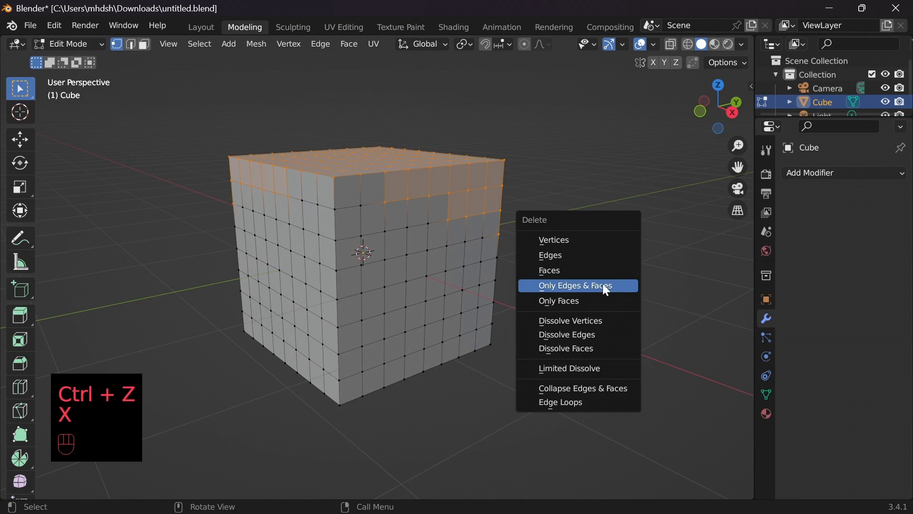
click(570, 301)
middle_drag(552, 288, 490, 277)
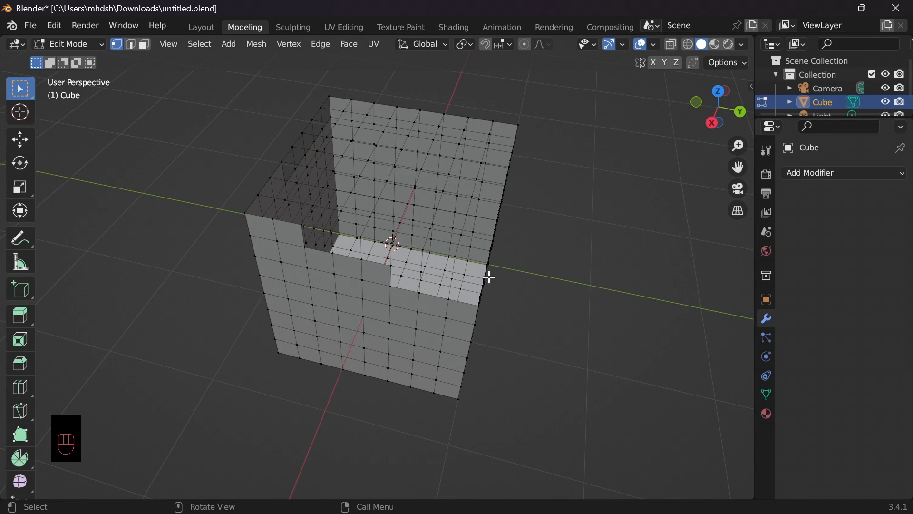
scroll(490, 277, up, 2)
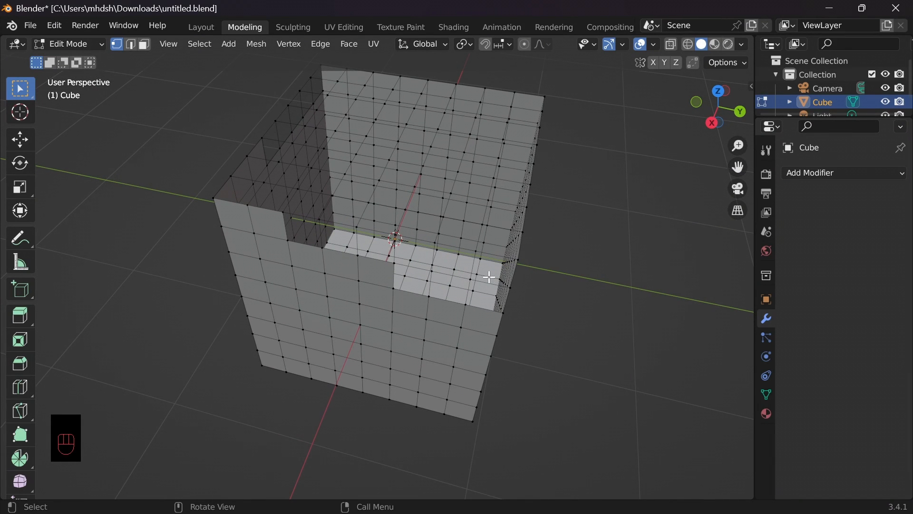
middle_drag(575, 282, 590, 227)
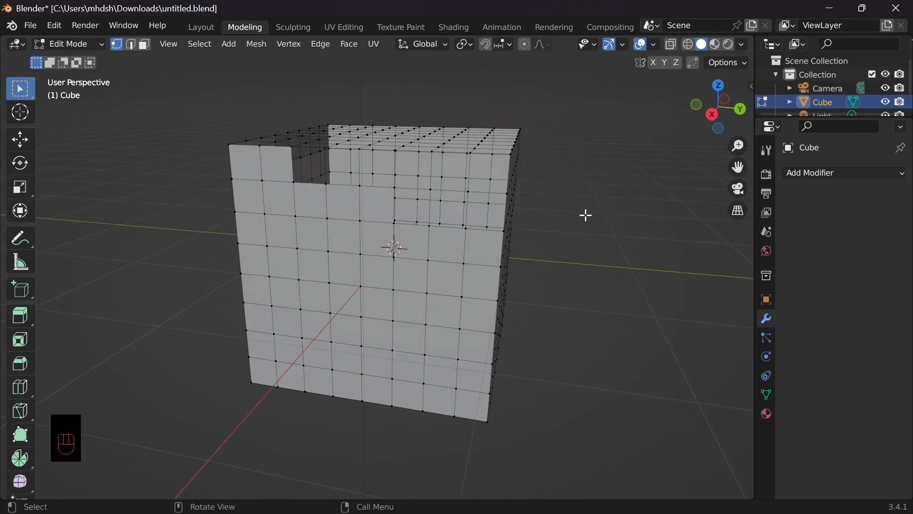
key(ctrl+z)
- Select three adjacent vertices in a row near the middle of a side face, apply Dissolve Vertices, and undo it
key(x)
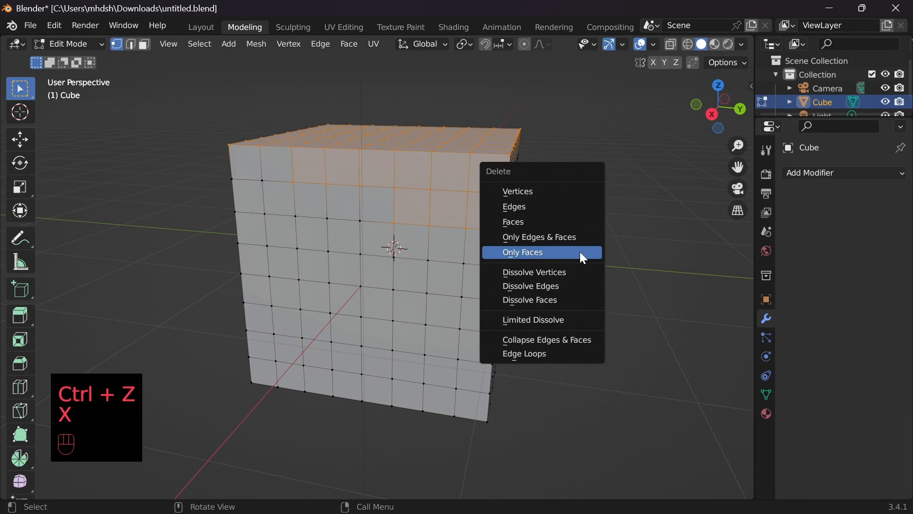
click(538, 287)
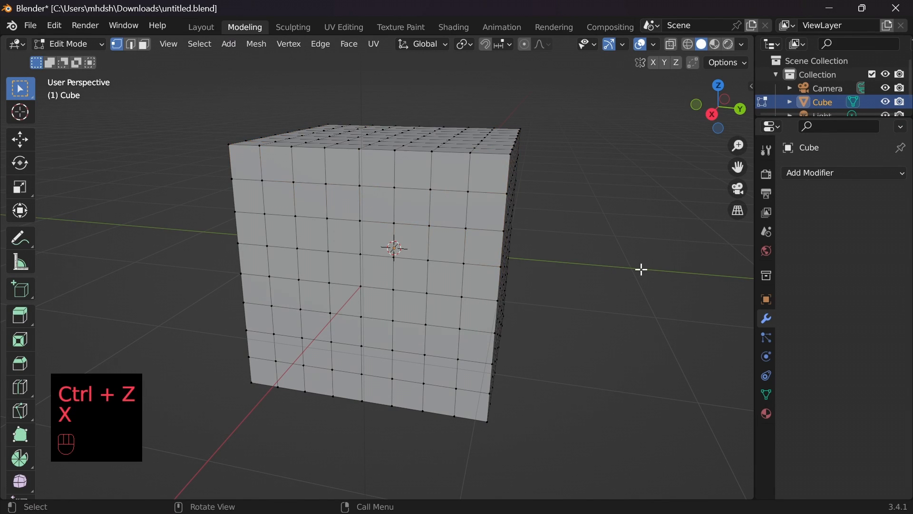
click(331, 250)
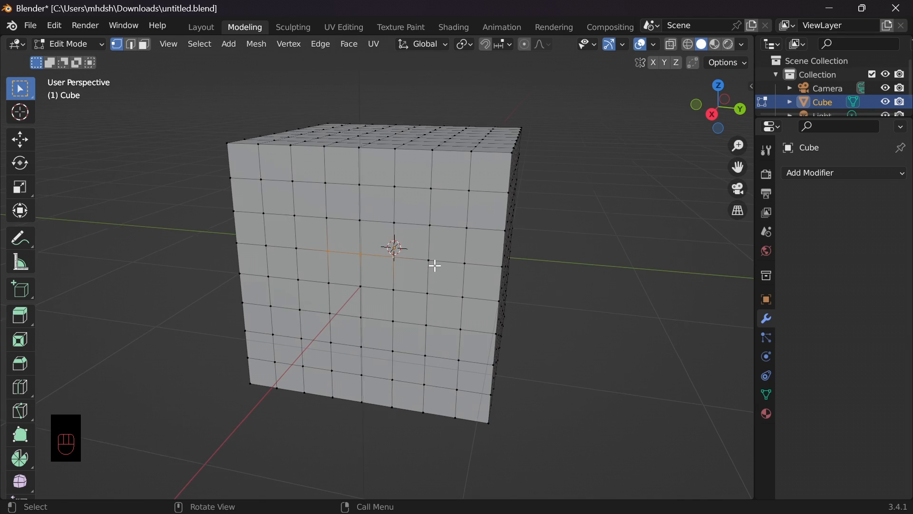
scroll(432, 265, up, 4)
key(x)
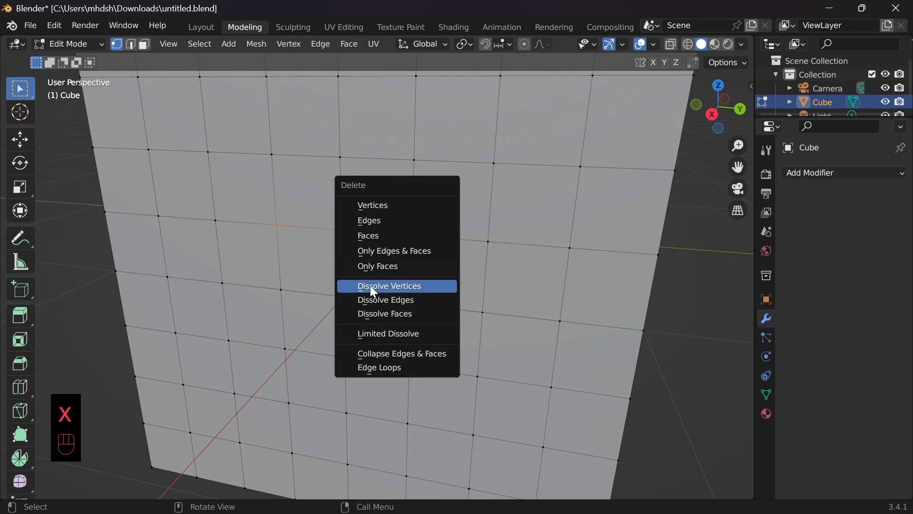
click(395, 288)
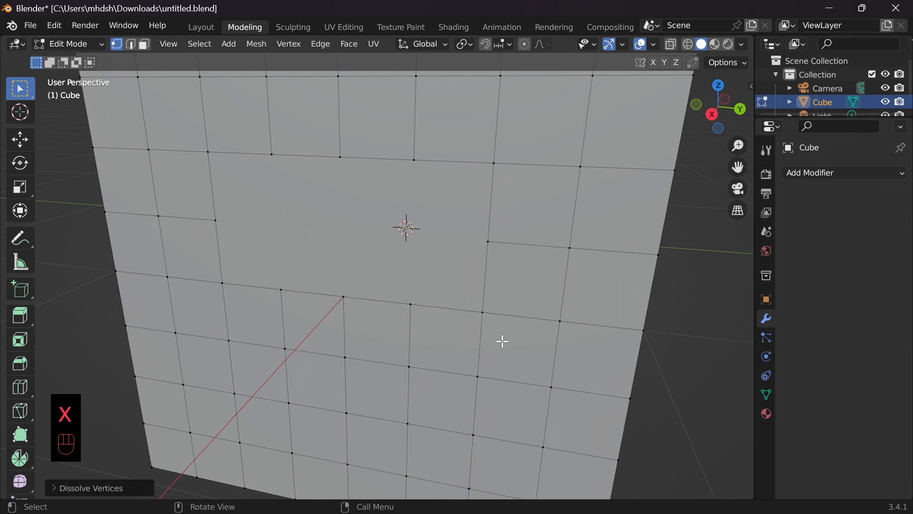
middle_drag(503, 342, 564, 333)
key(ctrl+z)
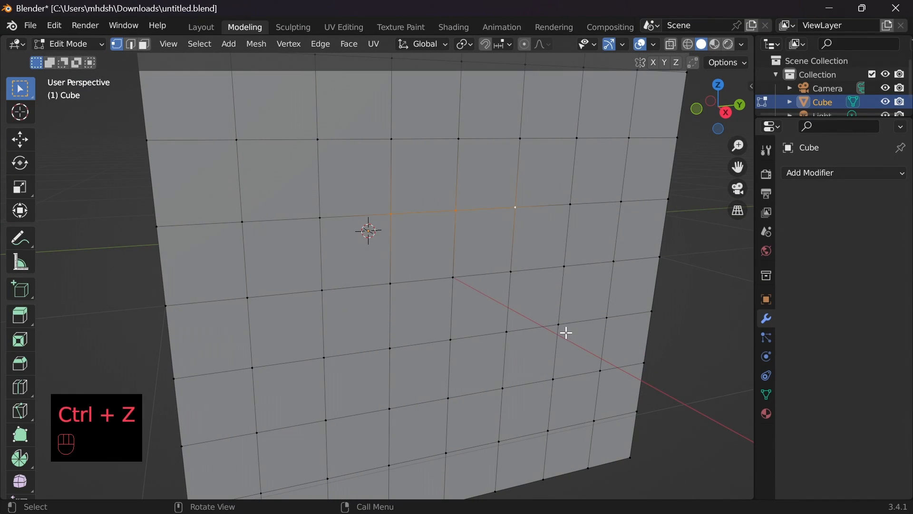
- Select three neighbouring vertices in the row beside the 3D cursor and switch to edge selection mode
key(x)
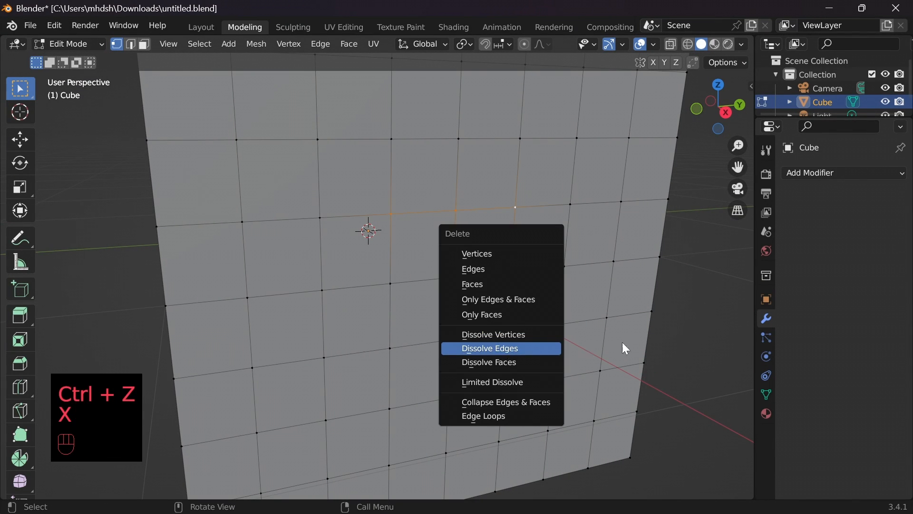
click(360, 309)
alt+click(251, 232)
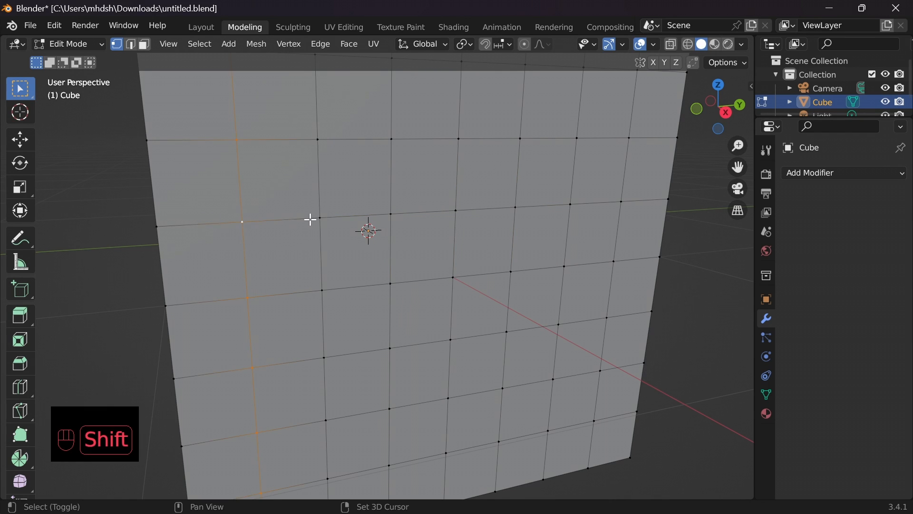
shift+click(316, 218)
shift+click(321, 218)
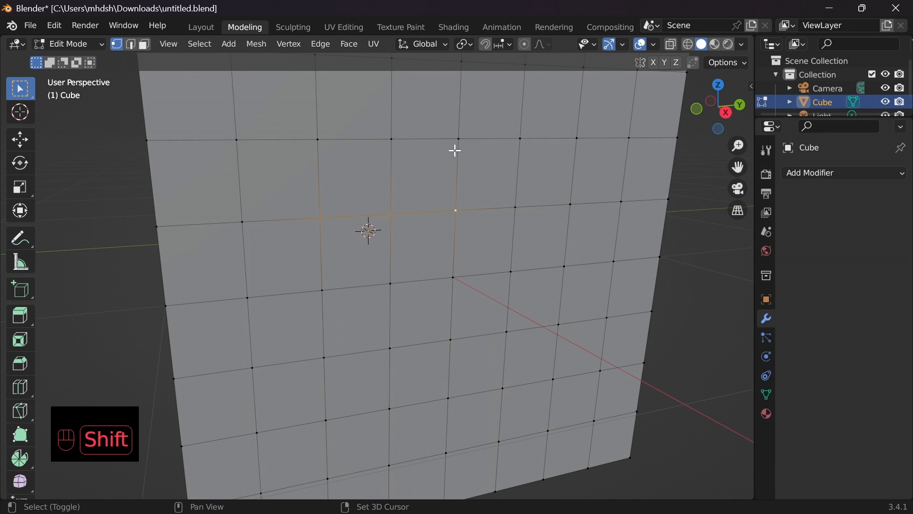
key(2)
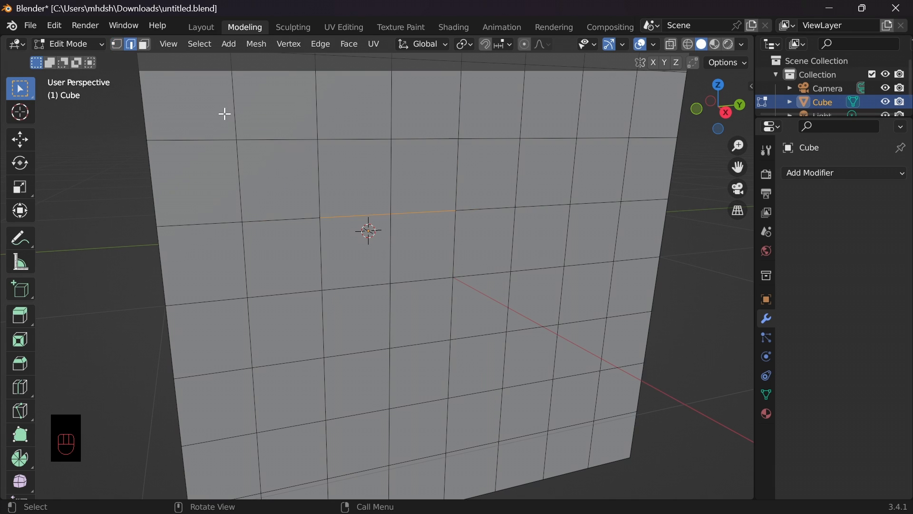
- Add the horizontal edges of the next two rows and the two vertical edges between them to the selection, apply Dissolve Edges, and undo it
shift+click(369, 286)
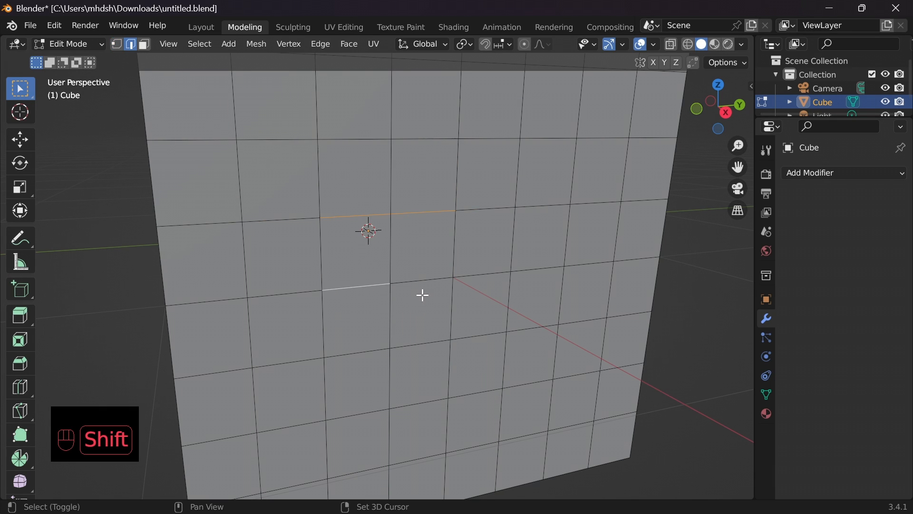
shift+click(428, 282)
shift+click(417, 347)
shift+click(363, 352)
shift+click(391, 329)
shift+click(388, 259)
key(x)
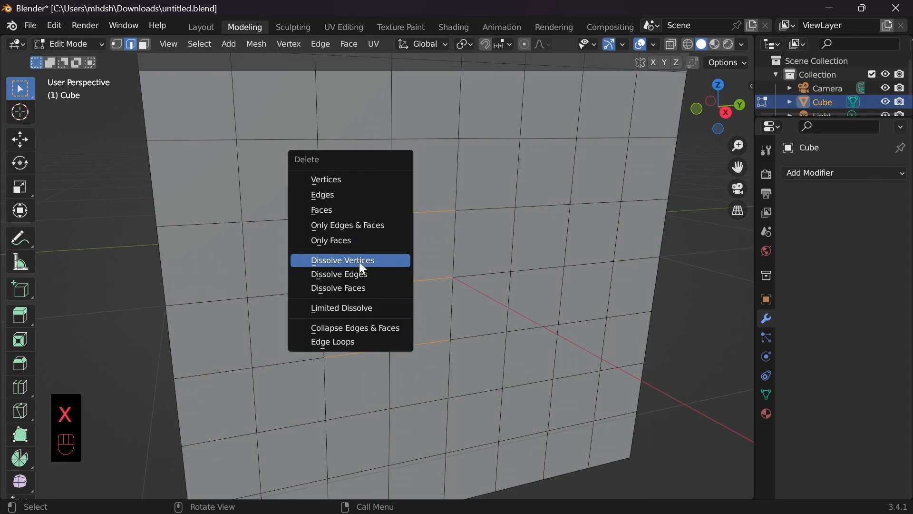
click(356, 270)
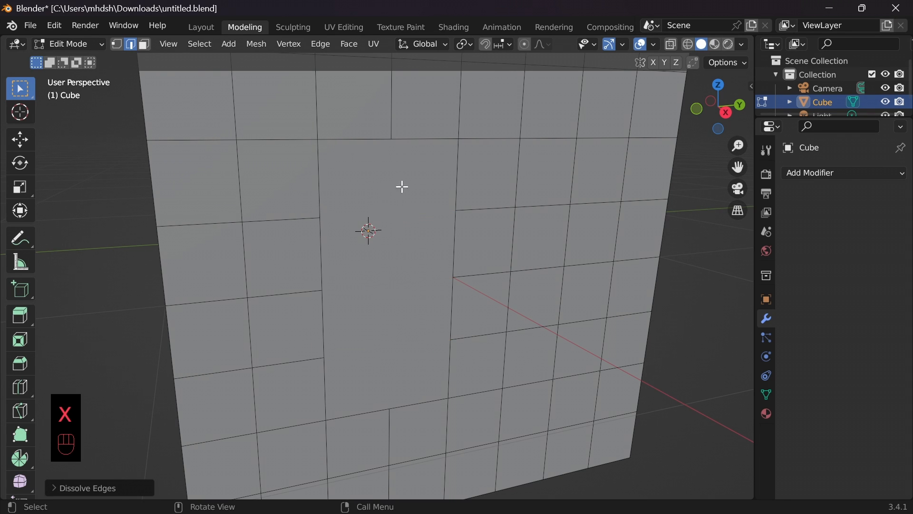
key(ctrl+z)
key(ctrl+z)
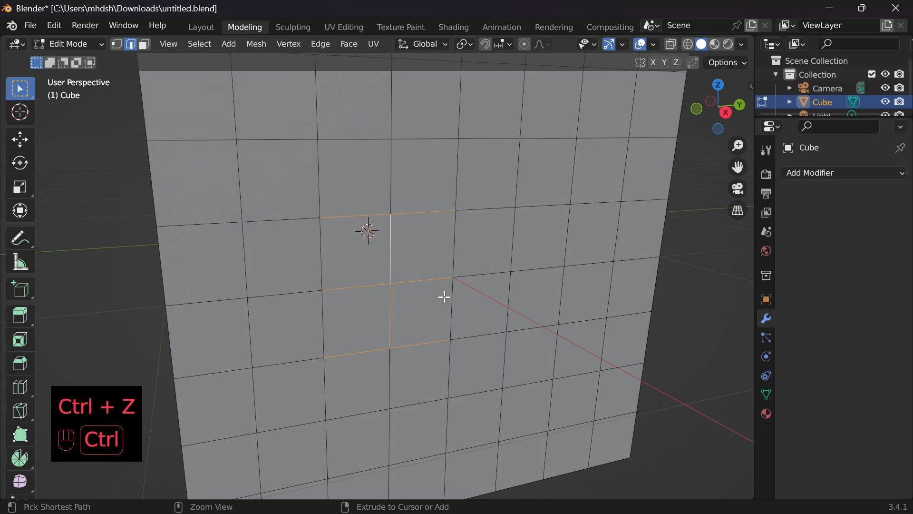
- Clear the edge selection, switch to face selection mode, and select the seven faces in the 3D cursor's row from the second column to the far edge
click(455, 329)
key(x)
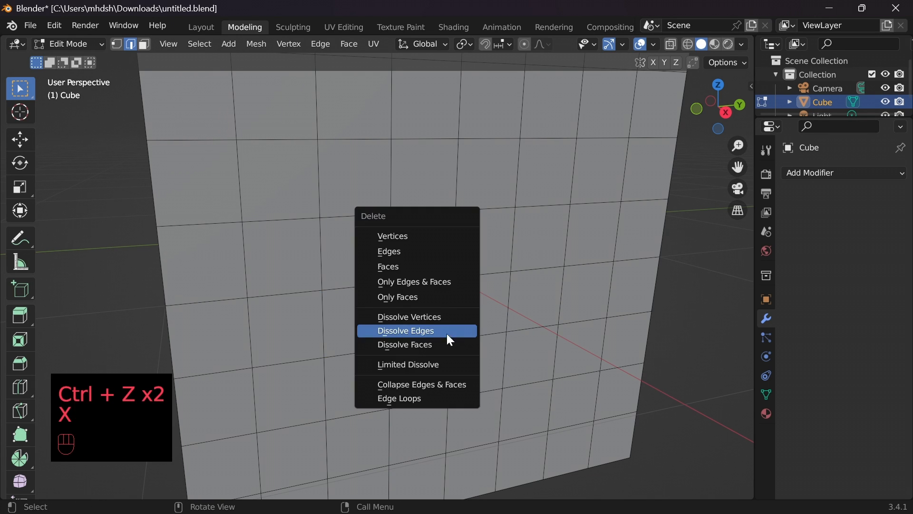
click(299, 285)
click(143, 54)
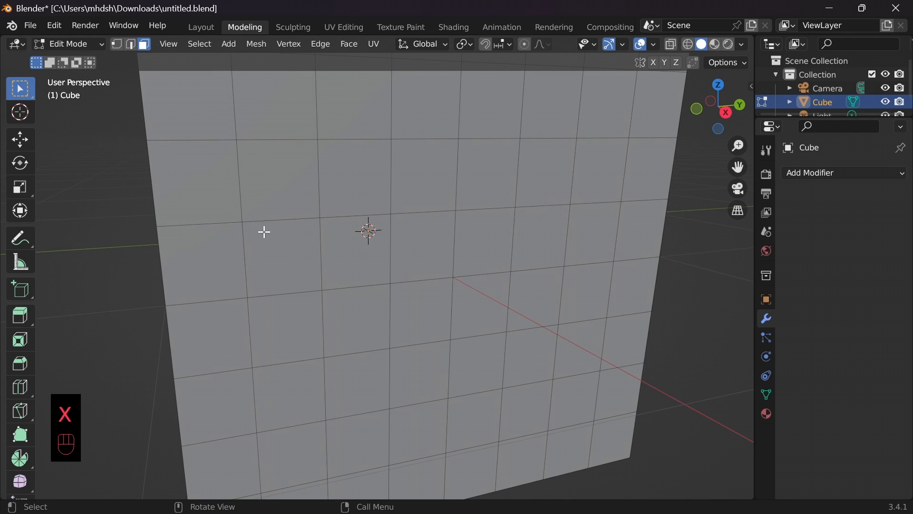
shift+click(266, 235)
shift+click(357, 238)
shift+click(423, 241)
shift+click(522, 242)
shift+click(541, 240)
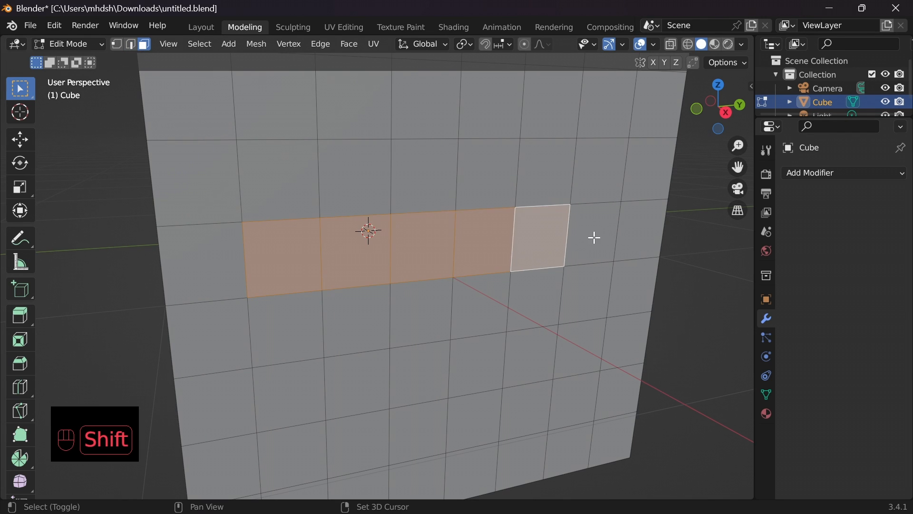
shift+click(594, 237)
shift+click(637, 238)
- Add the seven faces directly below to the selection and merge both rows with Dissolve Faces
shift+click(635, 286)
shift+click(595, 294)
shift+click(527, 306)
shift+click(428, 315)
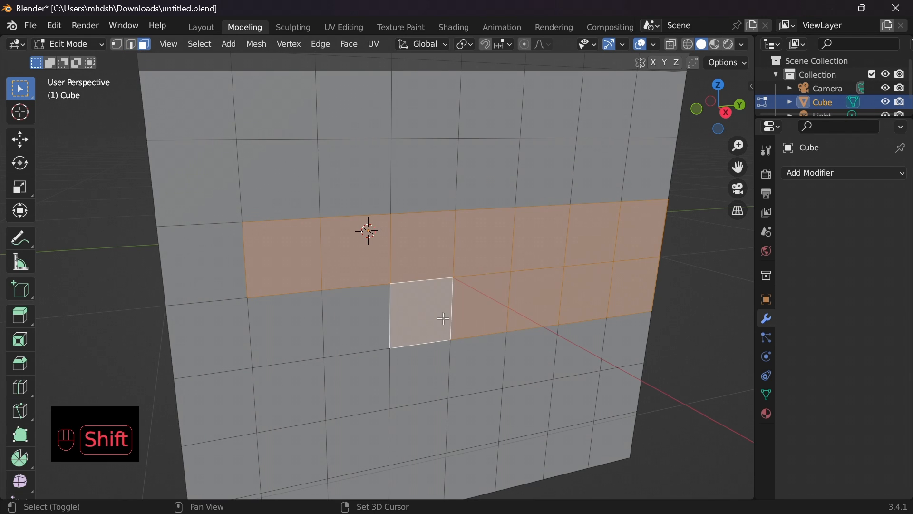
shift+click(356, 323)
shift+click(320, 330)
key(x)
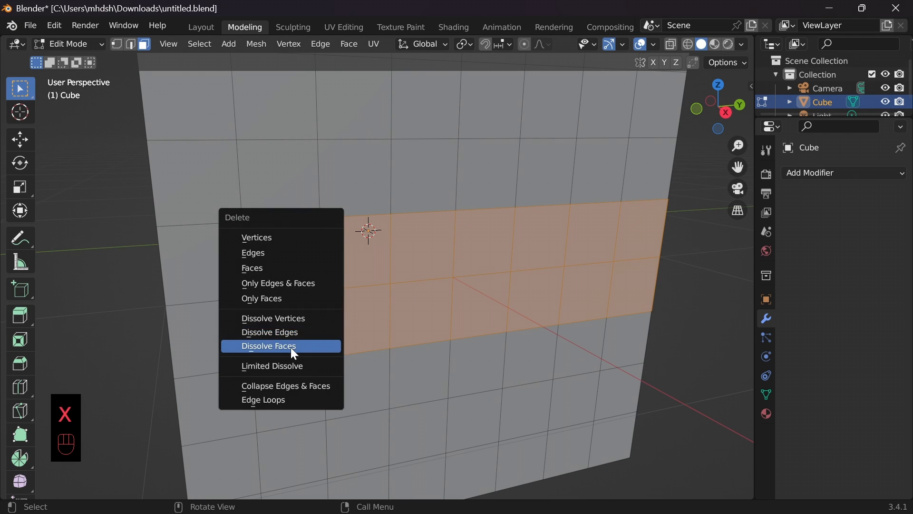
click(290, 349)
scroll(493, 367, down, 1)
scroll(383, 369, down, 4)
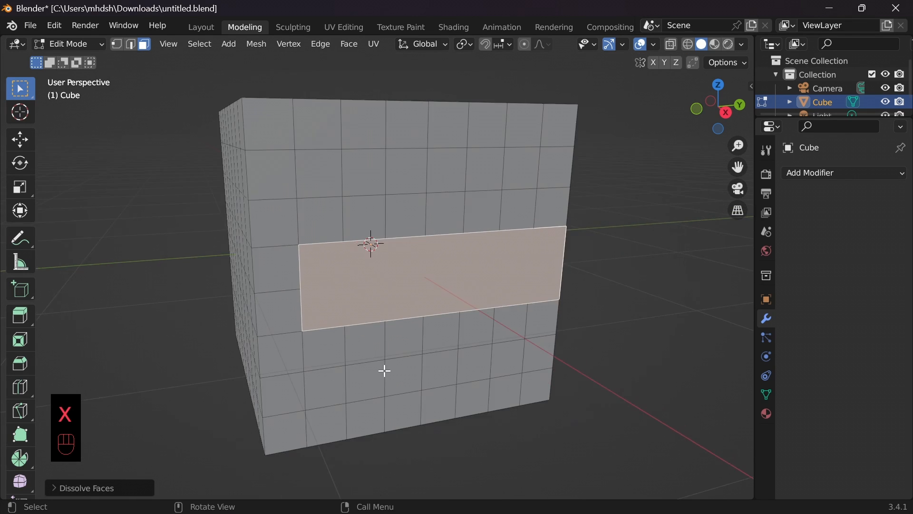
middle_drag(383, 369, 418, 374)
- Delete the two faces meeting at the cube's vertical edge in the second row from its bottom
click(417, 374)
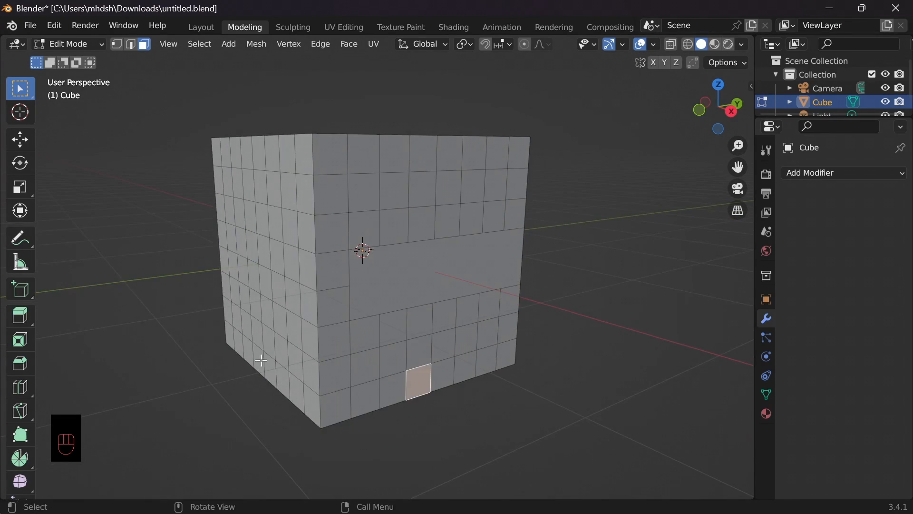
scroll(403, 392, up, 3)
key(x)
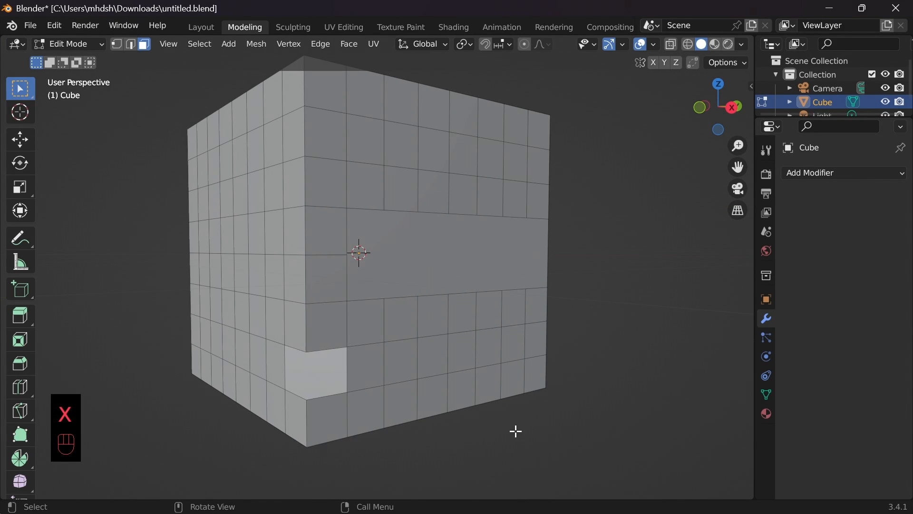
middle_drag(554, 440, 631, 442)
middle_drag(371, 447, 407, 362)
- On an intact gridded side, select three neighbouring vertices in a row in vertex mode and apply Collapse Edges & Faces
key(Tab)
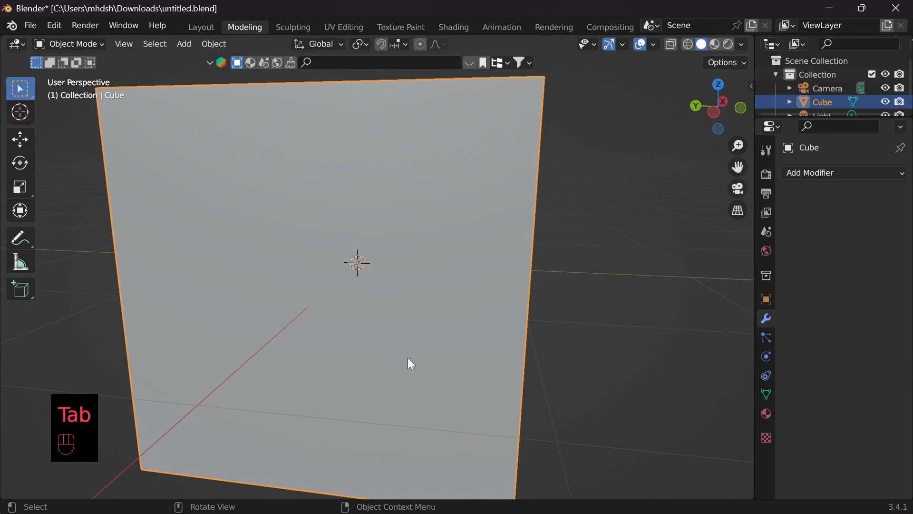
key(Tab)
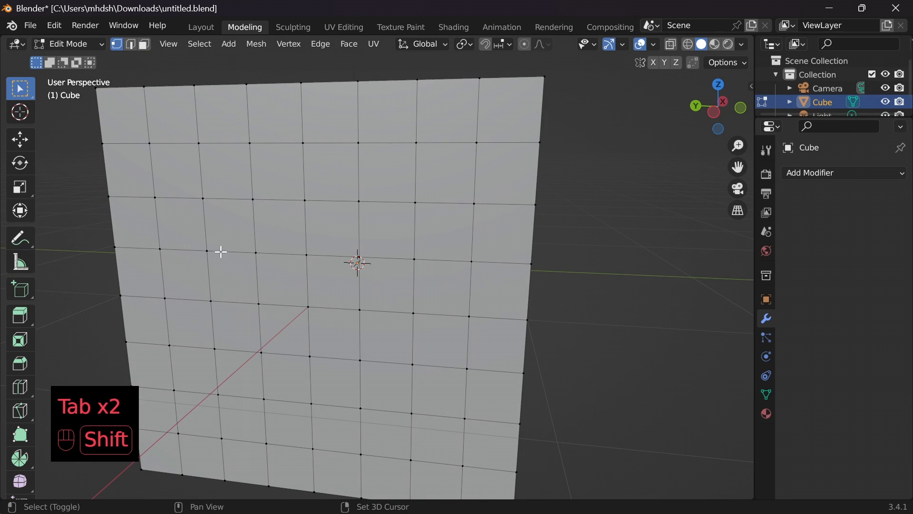
shift+click(256, 254)
shift+click(306, 254)
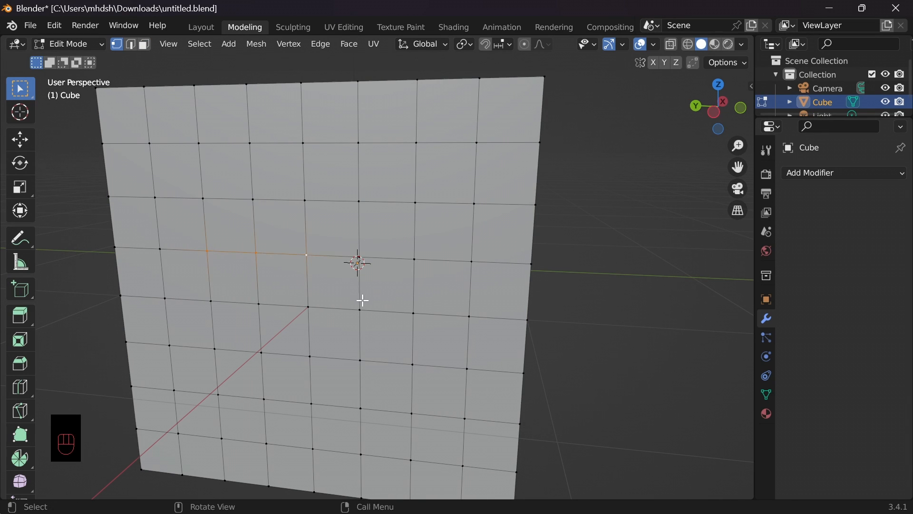
shift+middle_drag(362, 300, 381, 302)
scroll(381, 301, down, 1)
key(x)
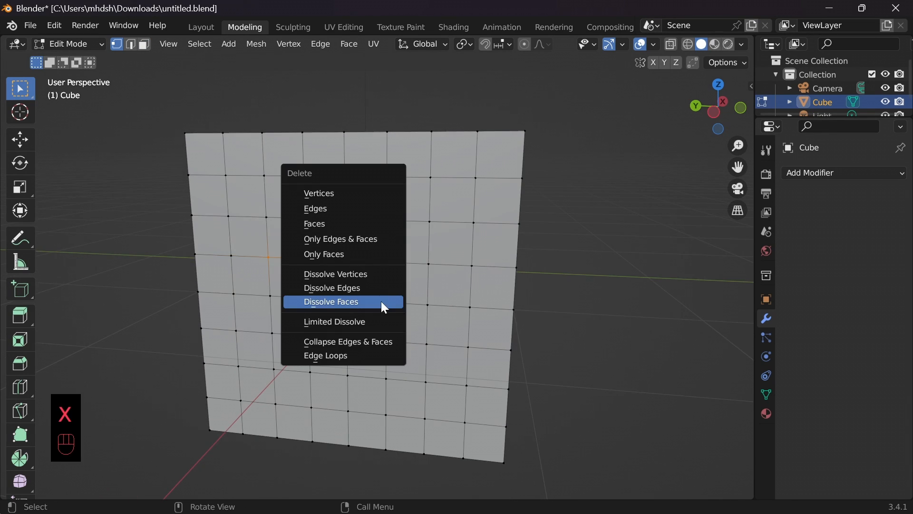
click(321, 343)
- Examine the mesh around the collapsed vertices up close and from a distance
middle_drag(197, 321, 208, 322)
scroll(442, 278, up, 5)
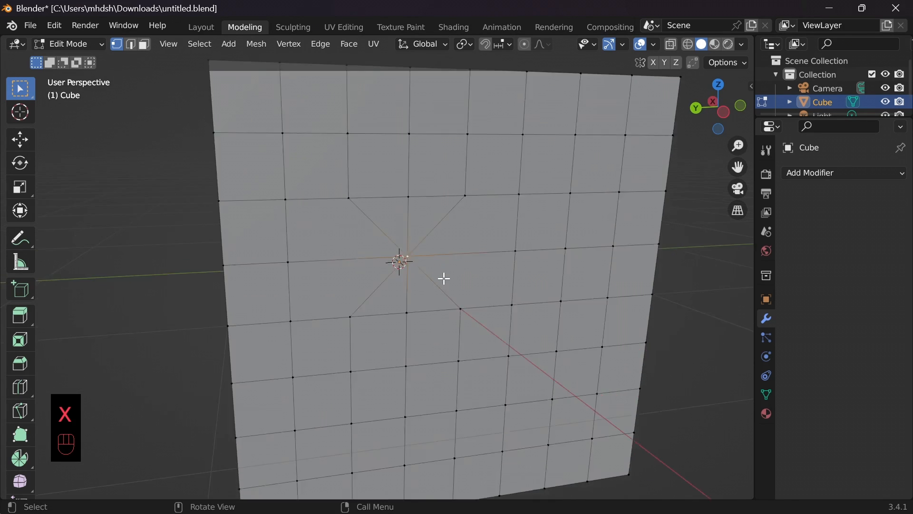
scroll(497, 257, down, 1)
scroll(504, 239, down, 2)
scroll(497, 301, down, 2)
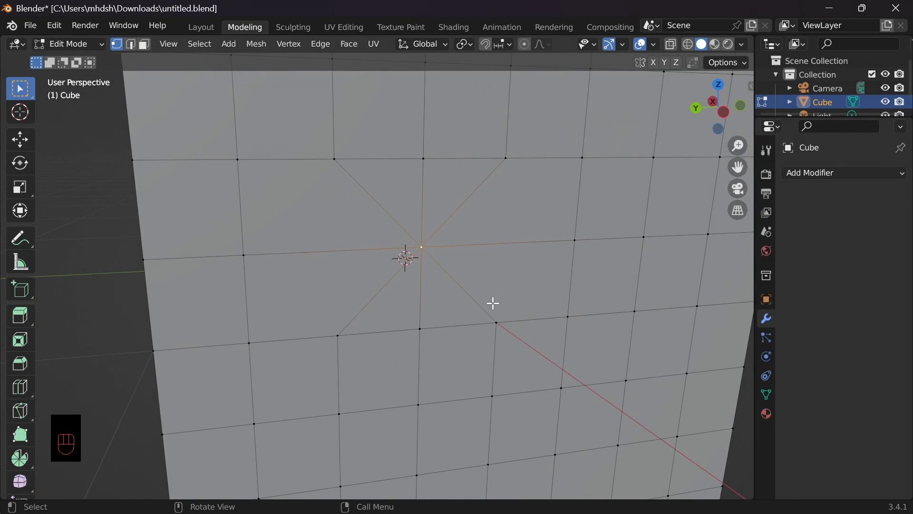
key(Tab)
key(Tab)
scroll(457, 335, down, 4)
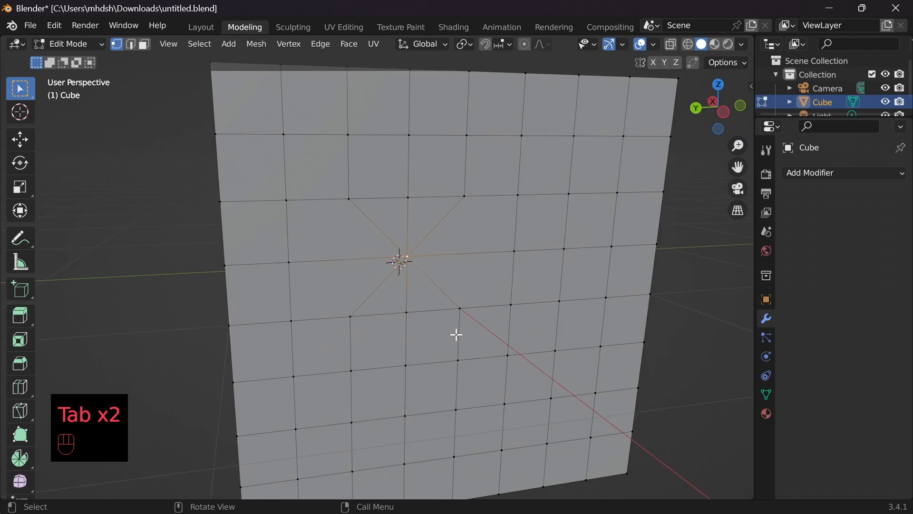
- From the front view with X-ray on, select all of the cube's bottom vertices, turn X-ray off, and delete them as Edge Loops
key(KP_1)
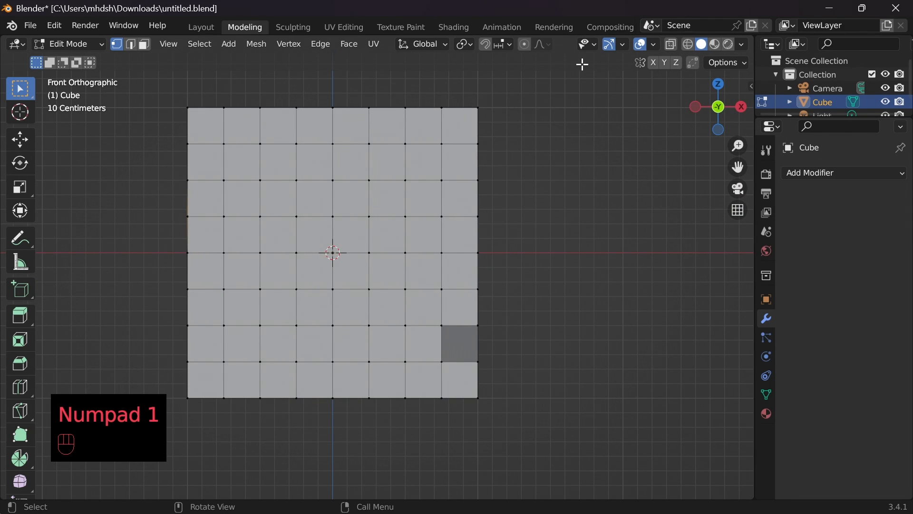
click(671, 45)
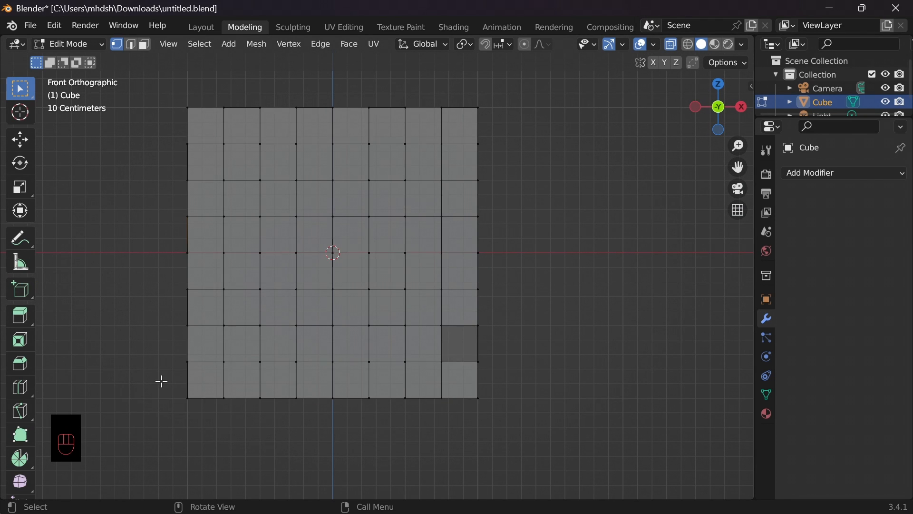
drag(161, 381, 502, 435)
middle_drag(561, 384, 438, 373)
click(671, 45)
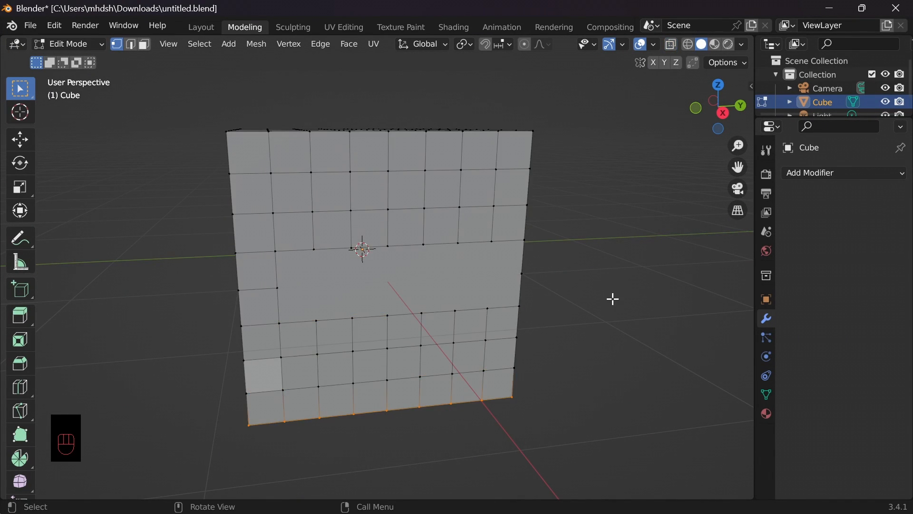
key(x)
key(x)
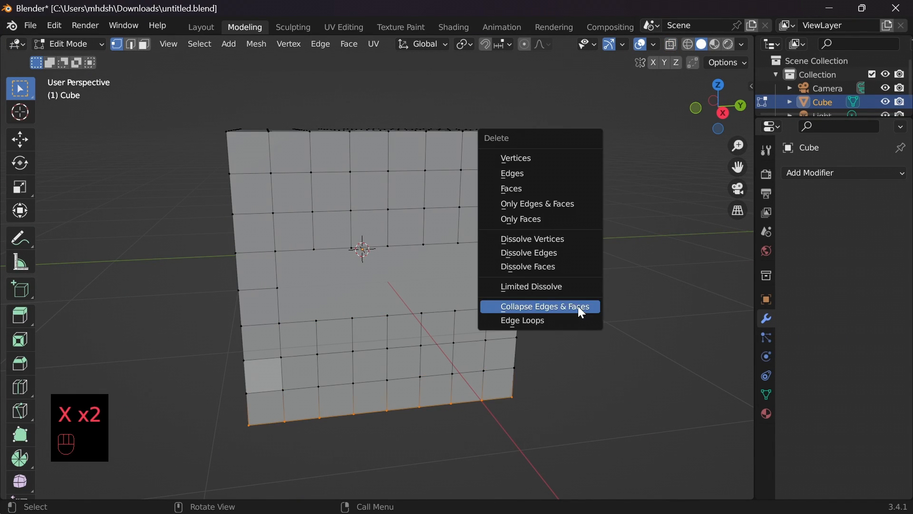
click(531, 319)
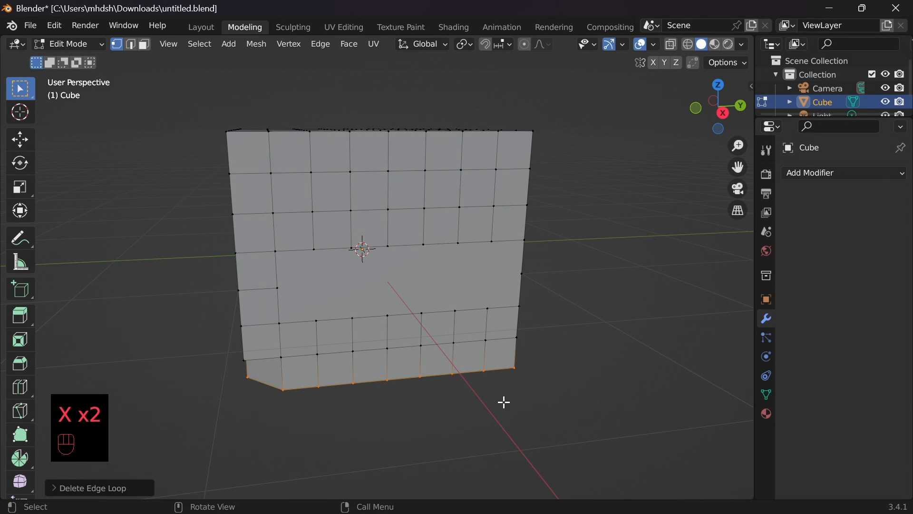
middle_drag(301, 400, 468, 399)
mouse_move(573, 365)
middle_down()
mouse_move(607, 369)
mouse_move(580, 366)
middle_up()
- Save the blend file and return to Object Mode with nothing selected
key(ctrl+s)
key(ctrl+s)
key(ctrl+s)
key(ctrl+s)
key(ctrl+s)
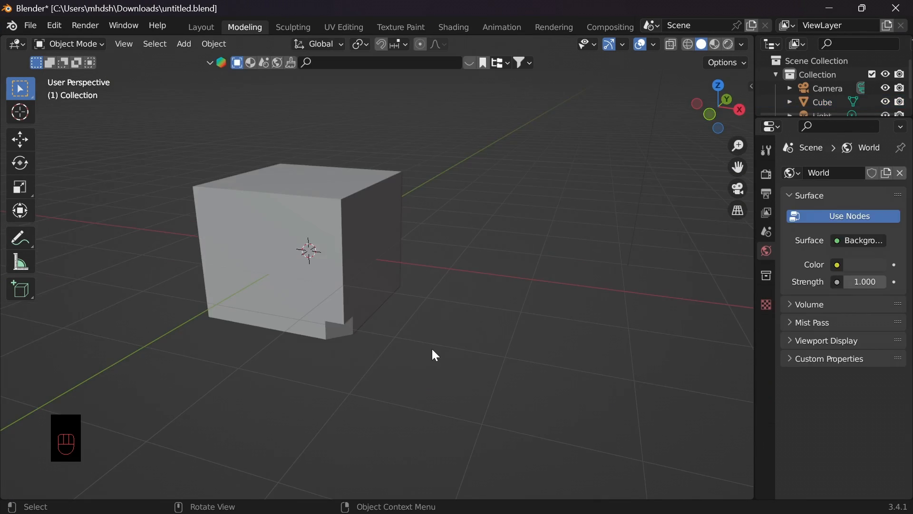
- Delete the edited cube and add a new mesh cube at the 3D cursor
shift+middle_drag(433, 365, 508, 350)
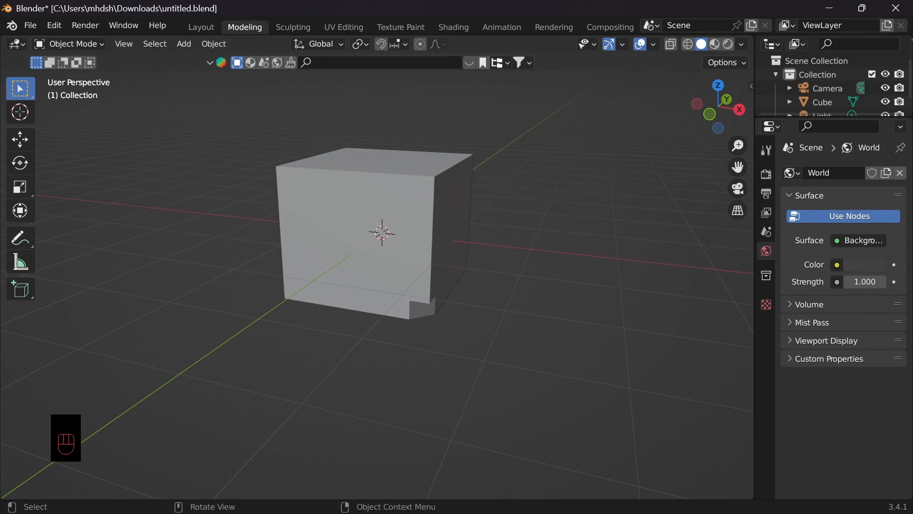
click(352, 234)
key(Delete)
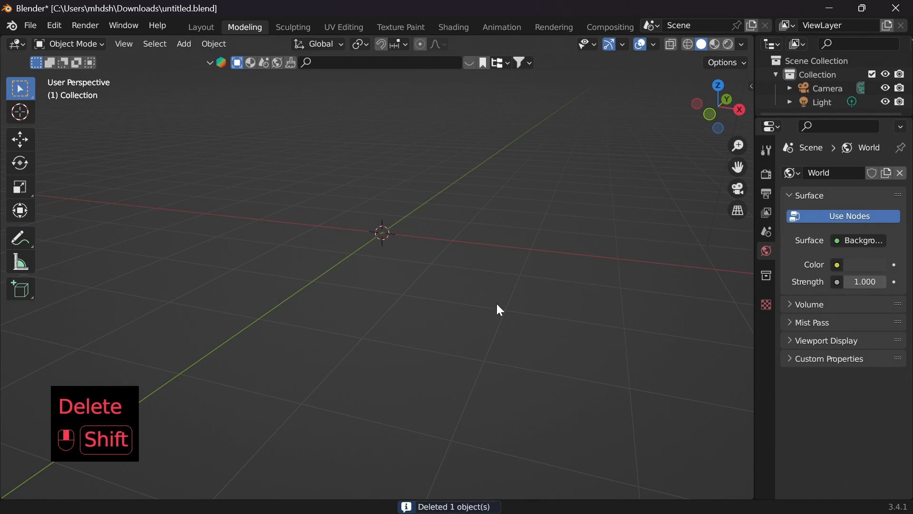
shift+middle_drag(498, 310, 465, 331)
key(shift+a)
mouse_move(453, 238)
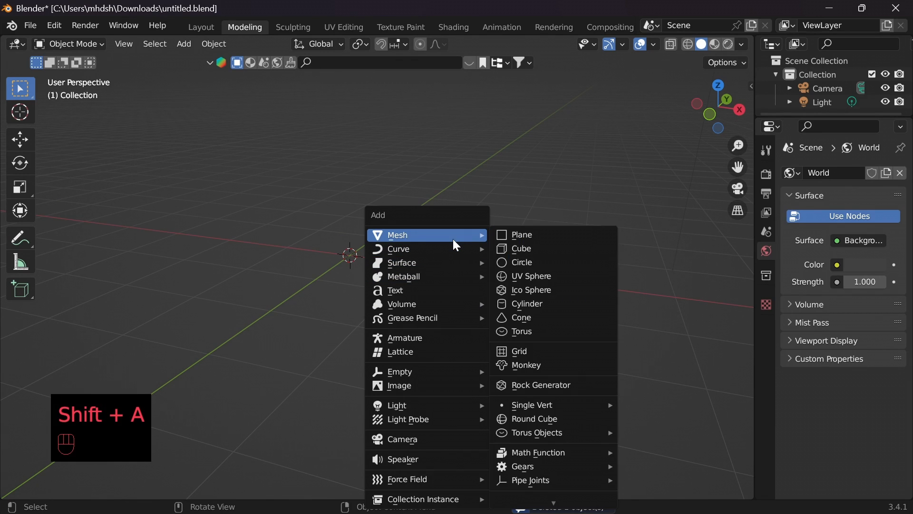
click(515, 247)
middle_drag(541, 280, 519, 278)
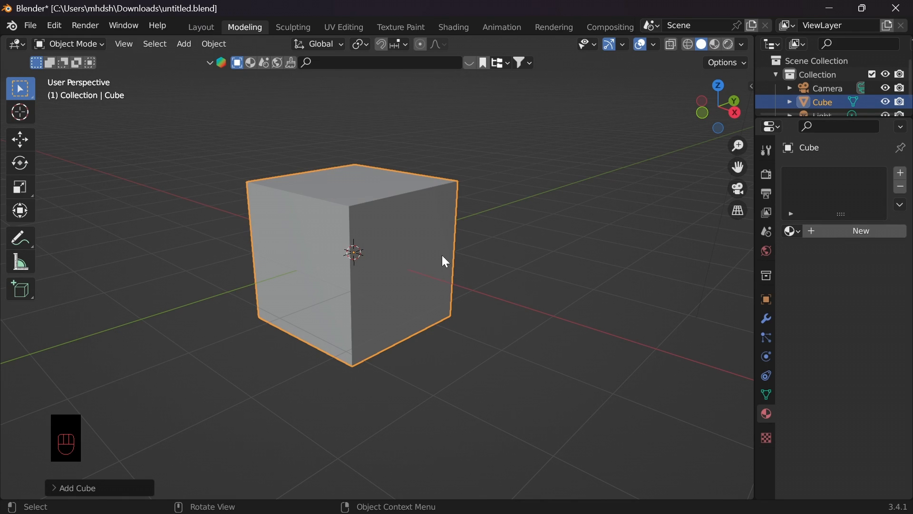
- In Edit Mode, select one side face of the new cube and separate it by Selection
key(Tab)
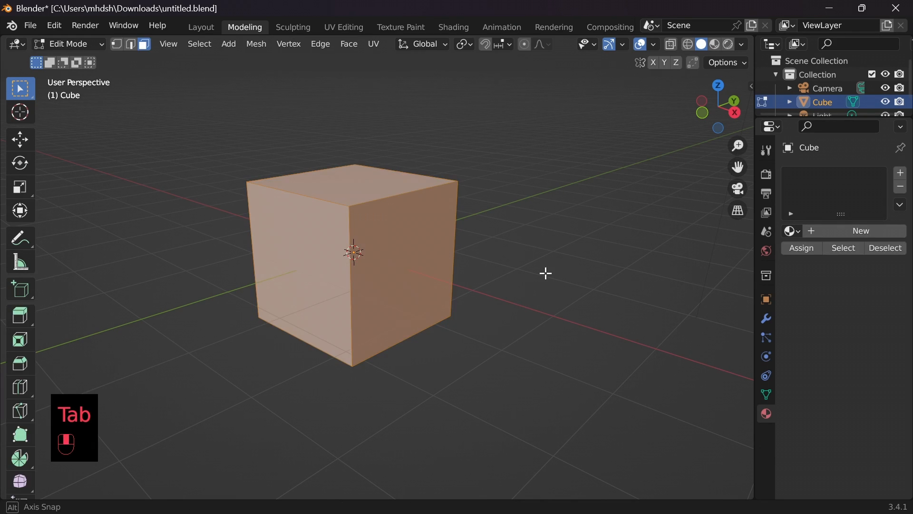
middle_drag(546, 273, 372, 236)
click(402, 245)
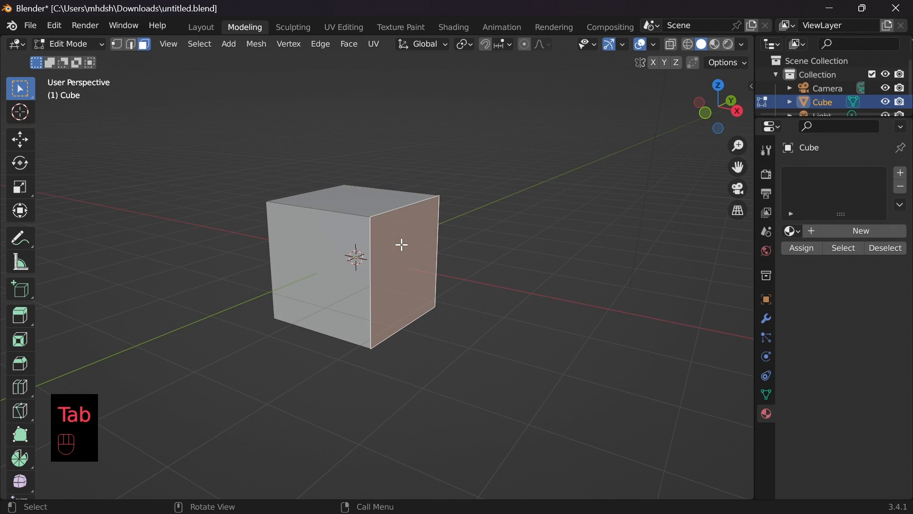
key(p)
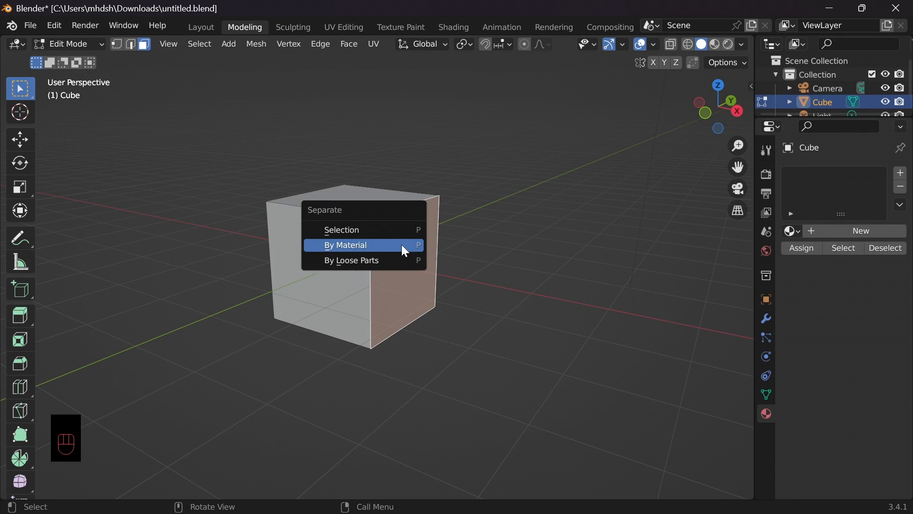
click(380, 231)
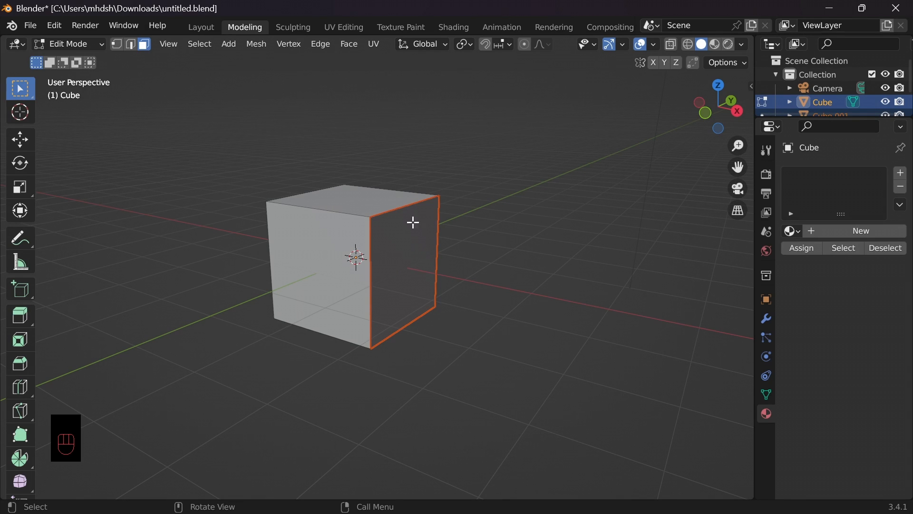
- In Object Mode, move the separated face away from the cube along its open side, and undo the move
key(Tab)
click(409, 257)
key(g)
click(581, 266)
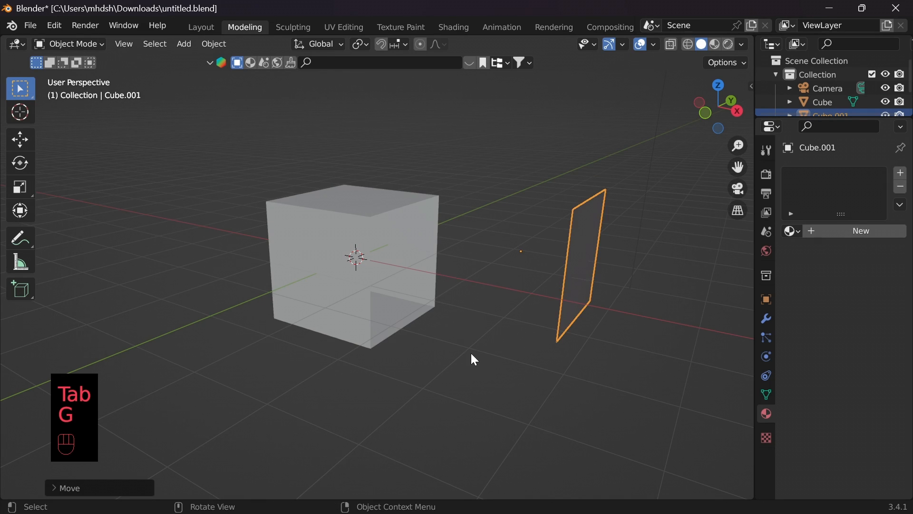
middle_drag(475, 360, 453, 339)
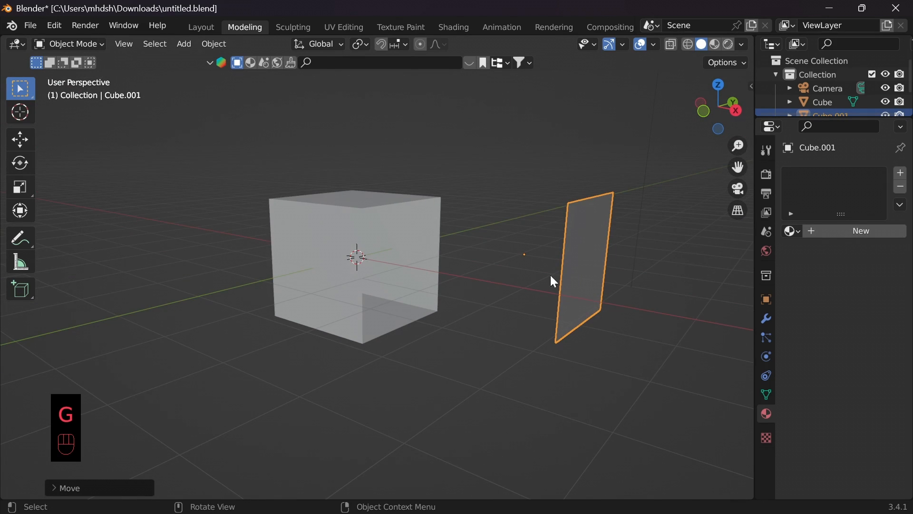
key(ctrl+z)
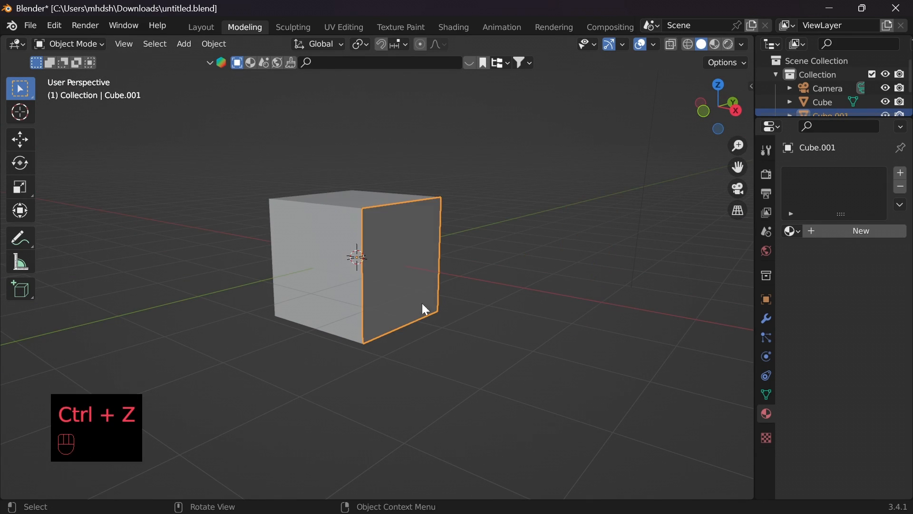
- Select the main cube body, enter Edit Mode, and bring up the Separate options with no geometry selected
key(p)
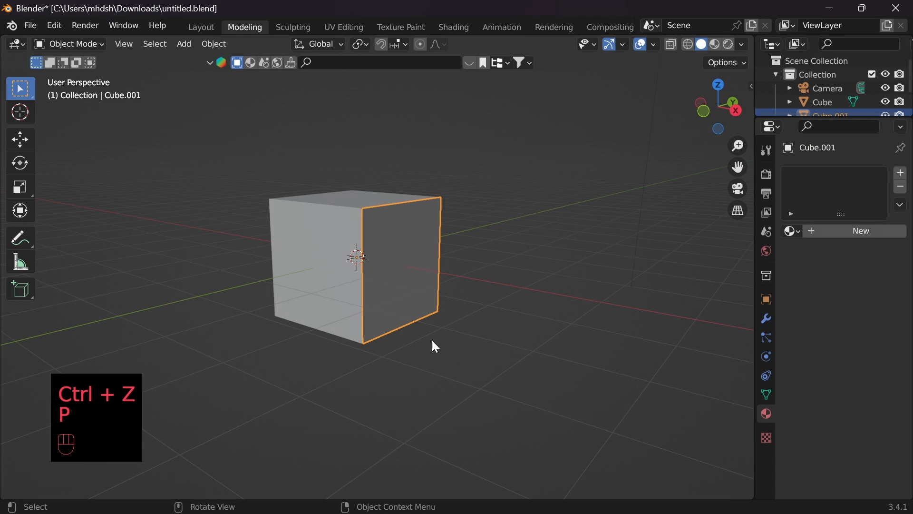
click(434, 322)
click(341, 287)
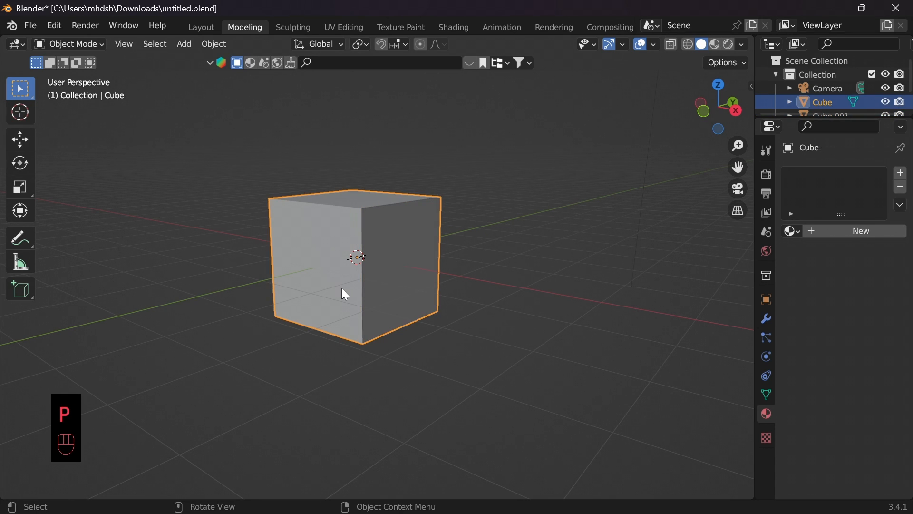
key(Tab)
key(p)
click(302, 302)
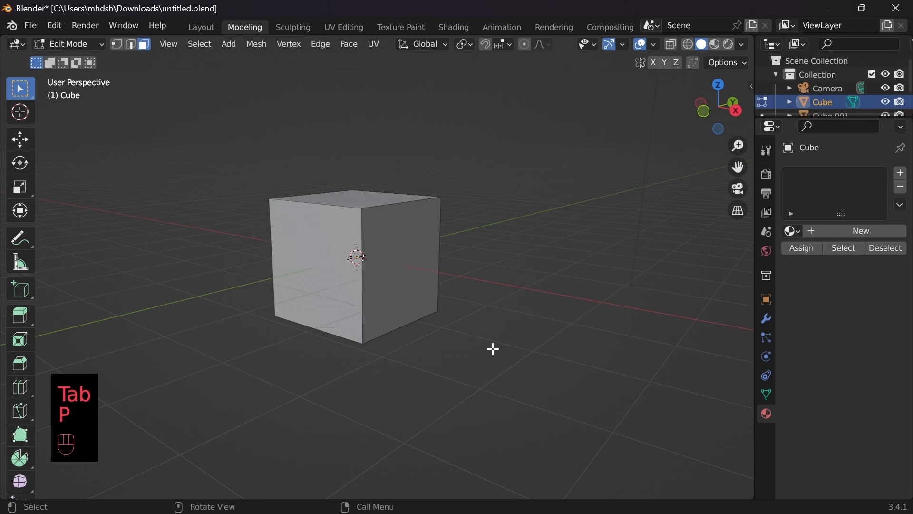
- Leave Edit Mode, delete the cube body together with its separated face, and add a new mesh cube
key(Tab)
click(492, 348)
shift+click(384, 278)
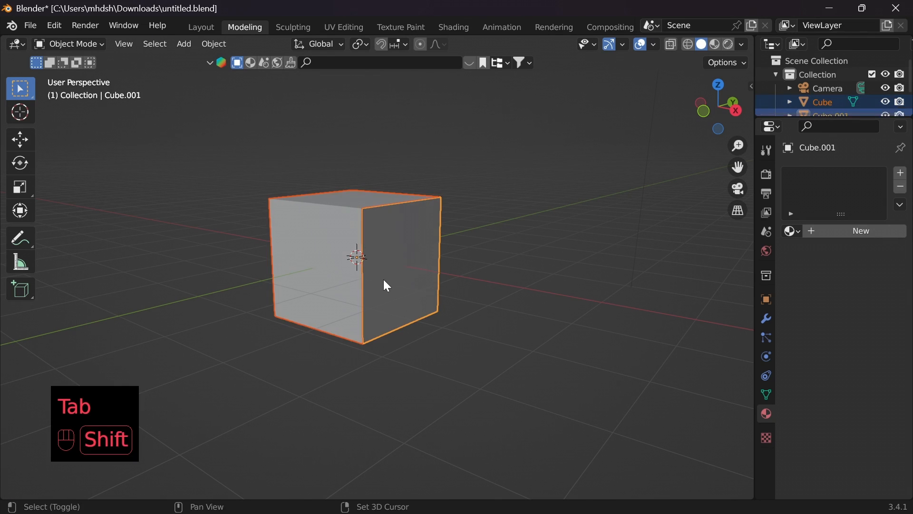
key(Delete)
key(shift+a)
mouse_move(355, 235)
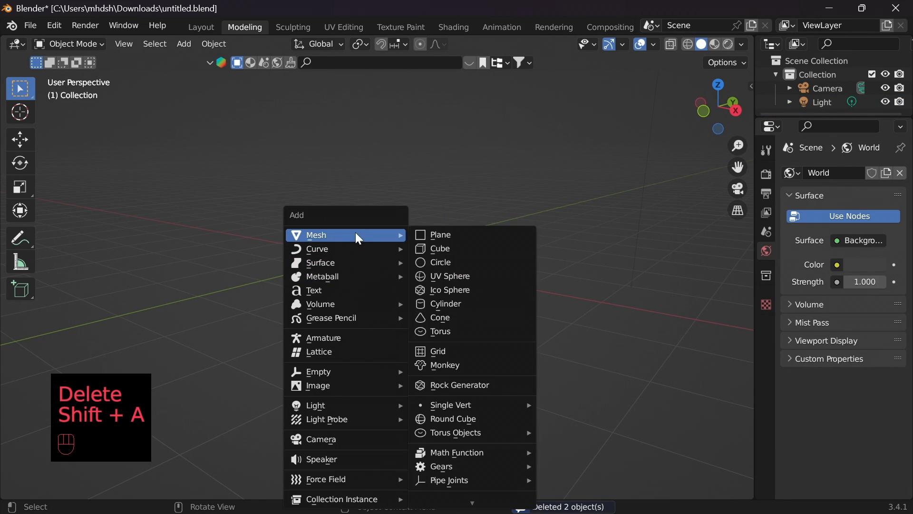
click(437, 249)
- In Edit Mode, create a material named 1 for the new cube and select all faces that use it
key(Tab)
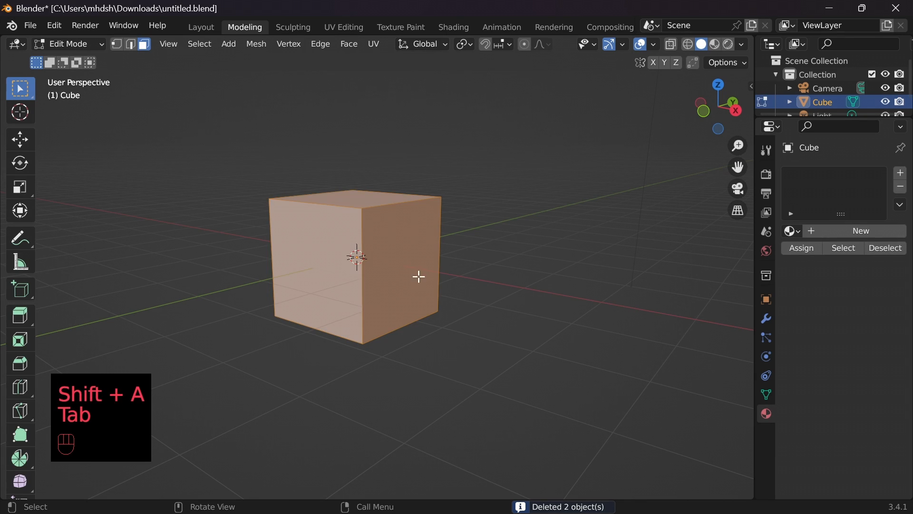
click(407, 268)
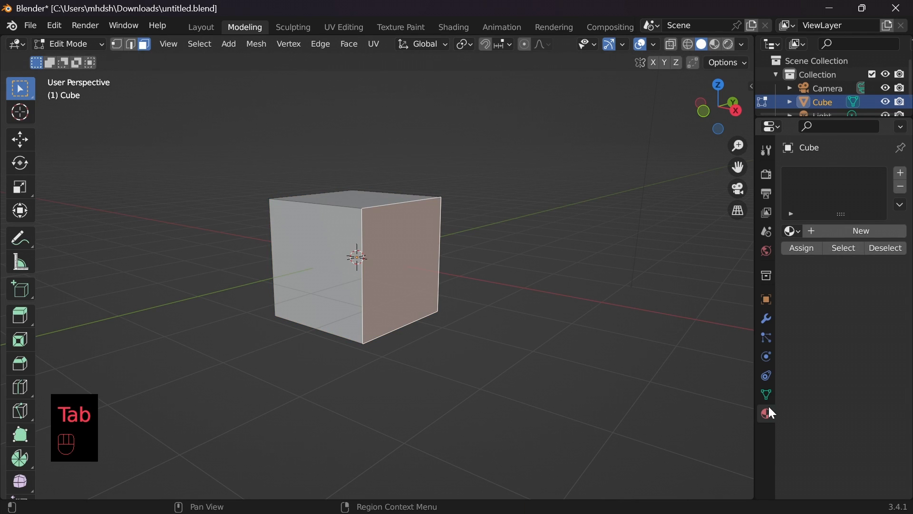
click(902, 173)
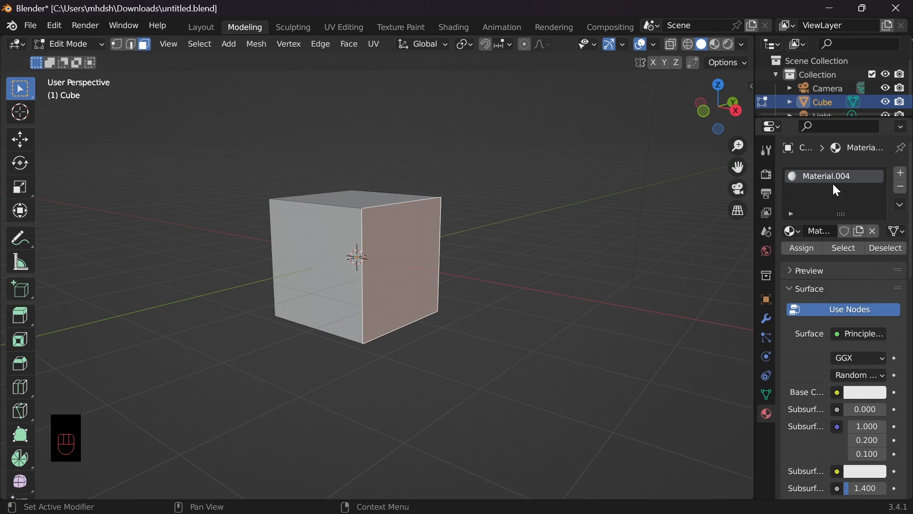
key(BackSpace)
text(1)
key(Return)
click(846, 248)
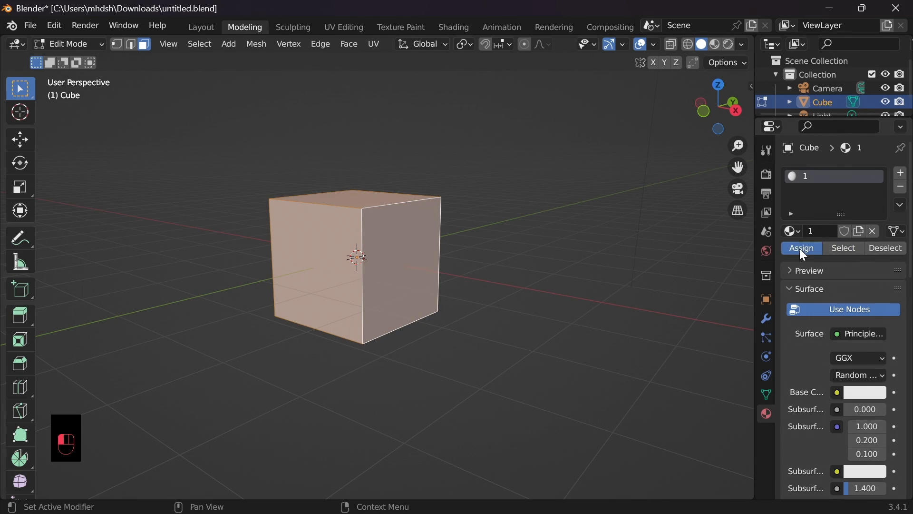
- Set material 1's base color to crimson red and show the cube with Material Preview shading in Object Mode
click(875, 401)
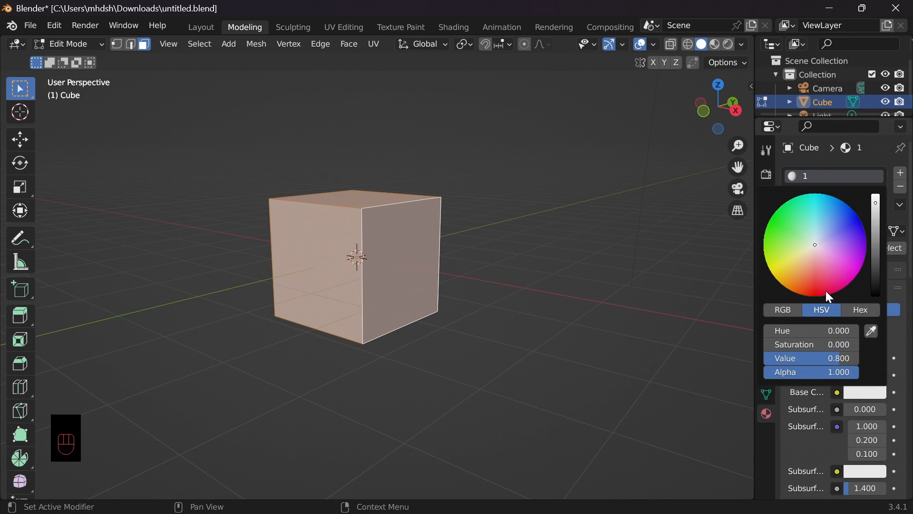
click(824, 287)
click(715, 44)
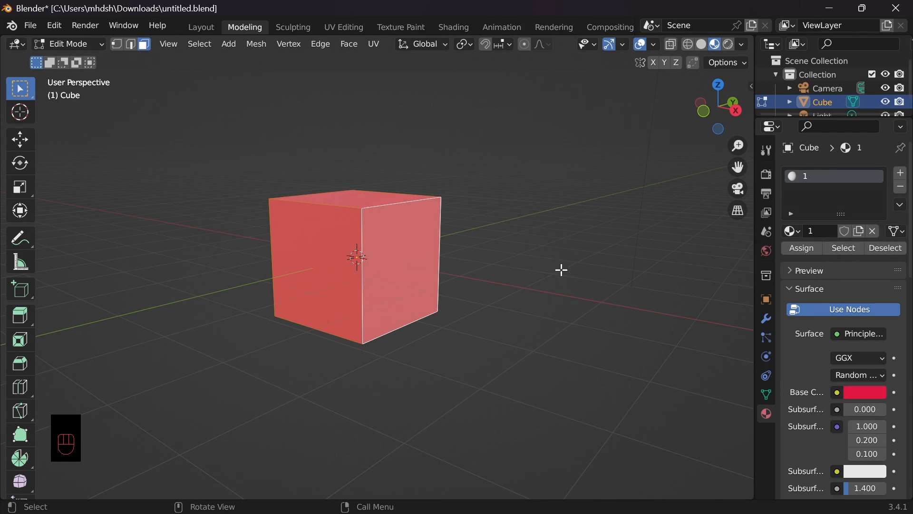
click(587, 350)
key(Tab)
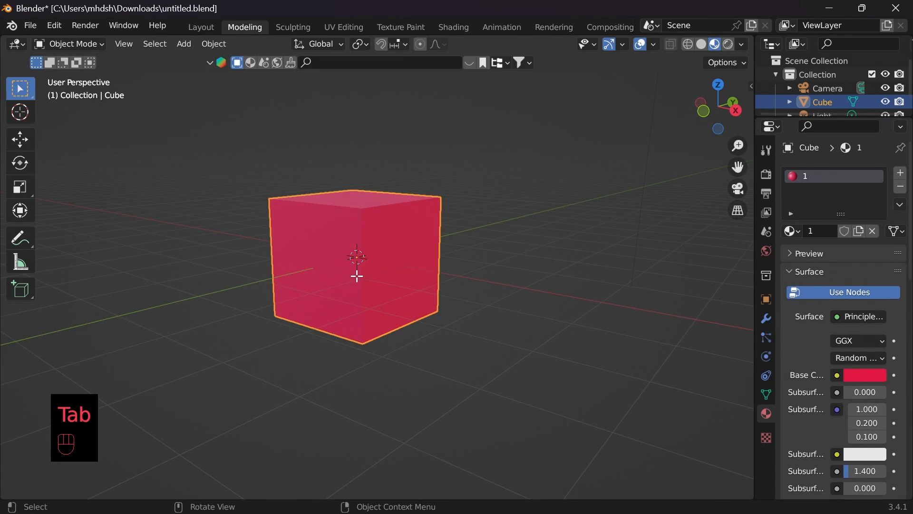
- In Edit Mode, select one side face of the red cube and create a second material named 2
key(Tab)
click(305, 261)
click(902, 174)
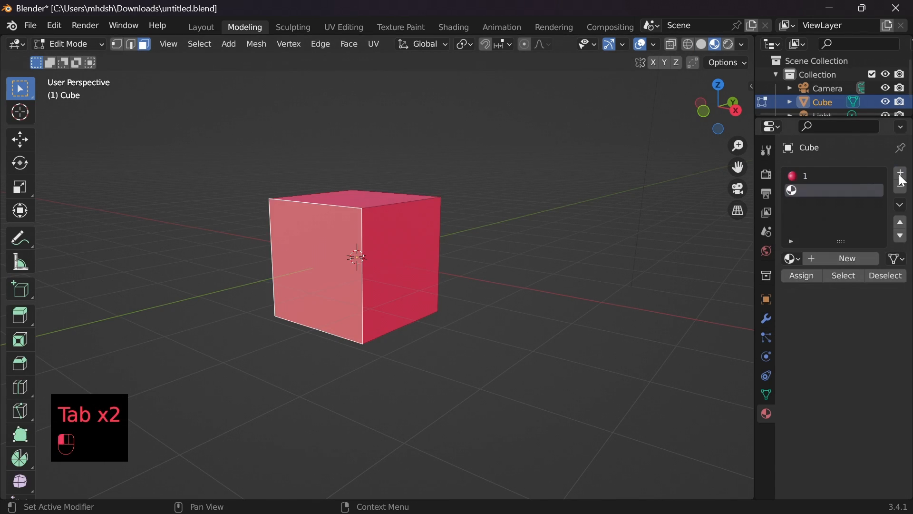
click(840, 259)
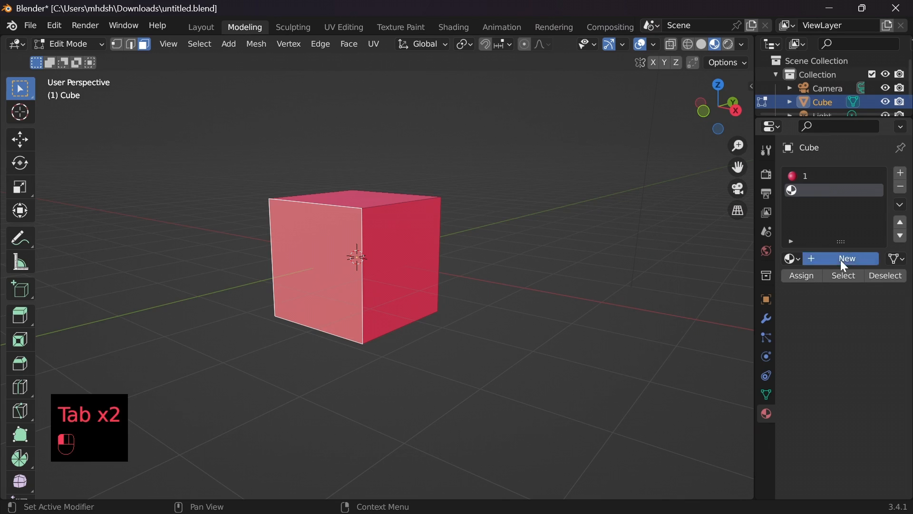
click(845, 178)
double_click(847, 191)
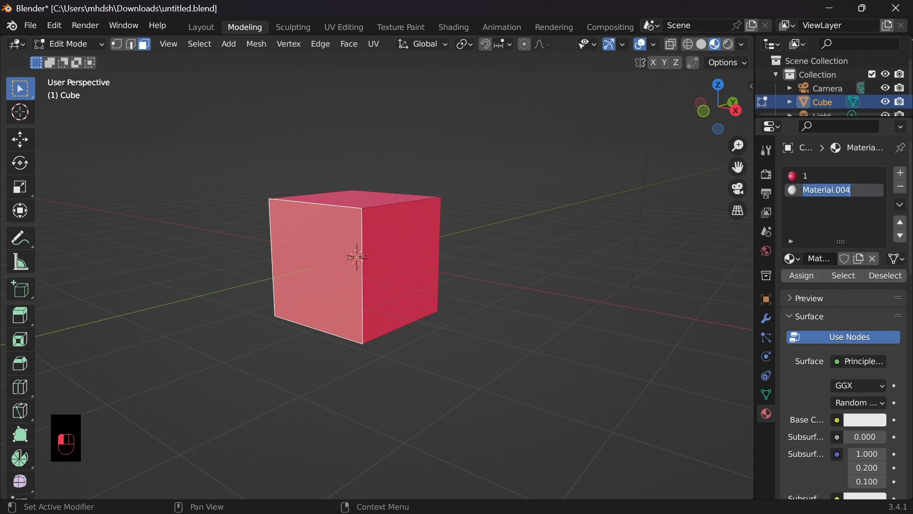
text(2)
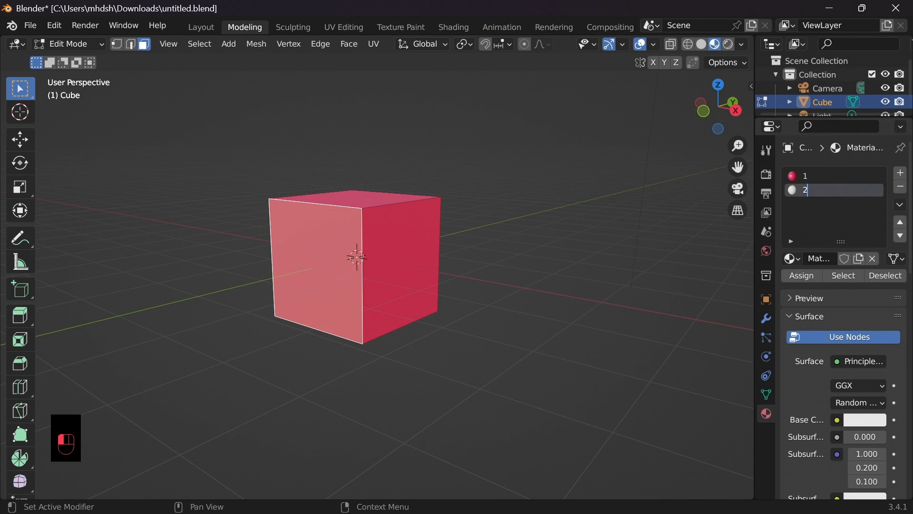
key(Return)
- Assign material 2 to the selected face and set its base color to blue, hue 0.670 and saturation 0.995
click(809, 278)
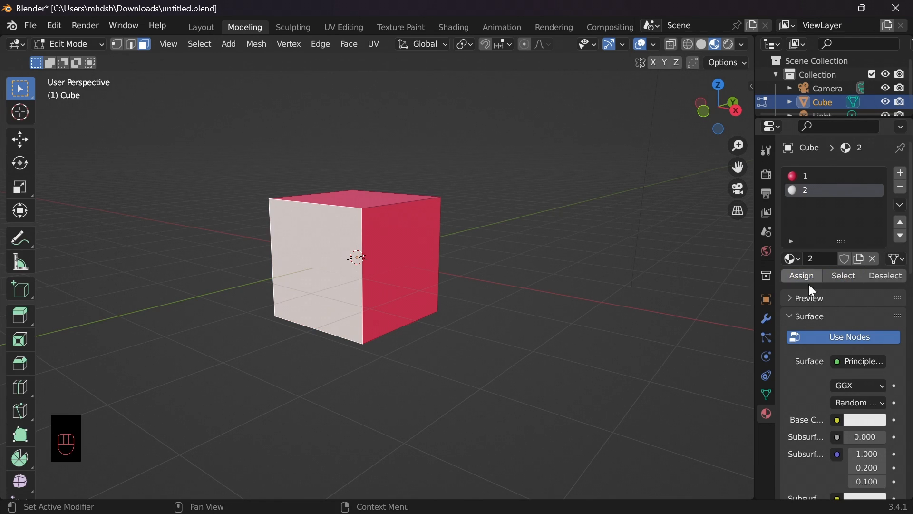
click(871, 423)
click(863, 261)
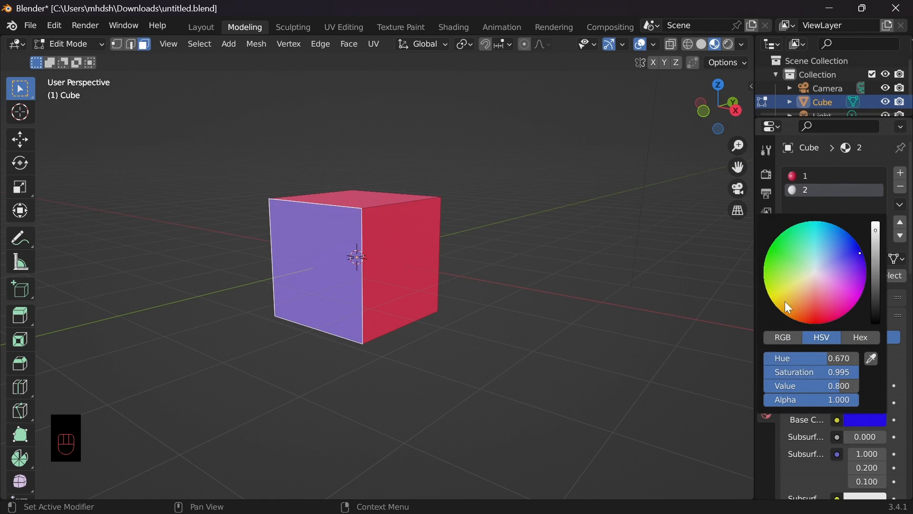
- Select the side face opposite the blue one and create a third material named 3
middle_drag(557, 373, 412, 367)
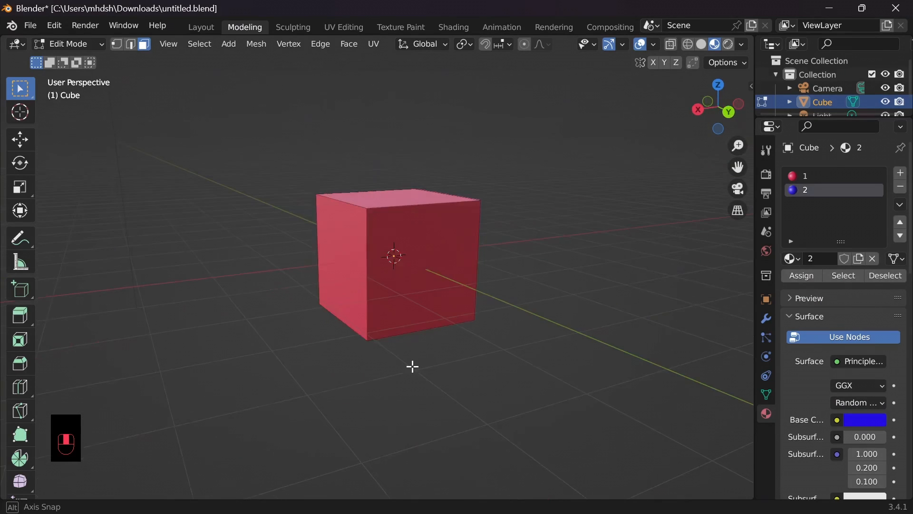
click(414, 284)
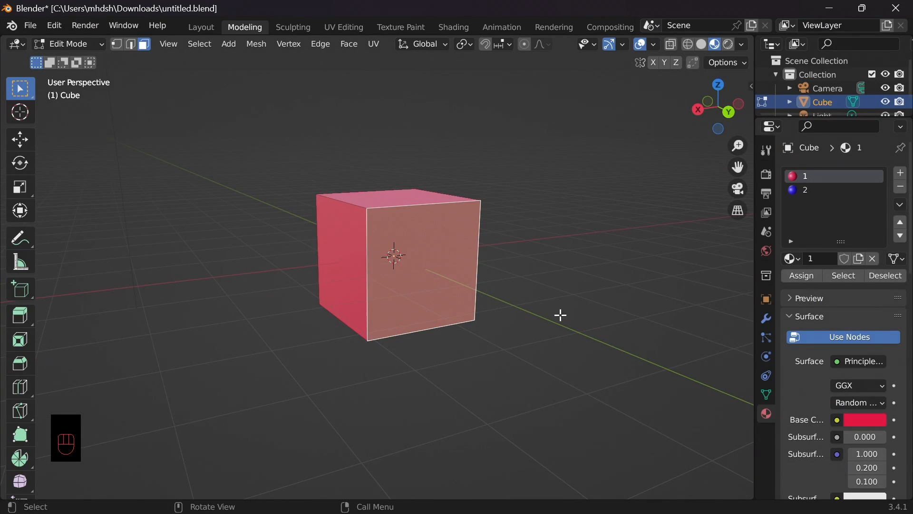
click(901, 172)
click(845, 257)
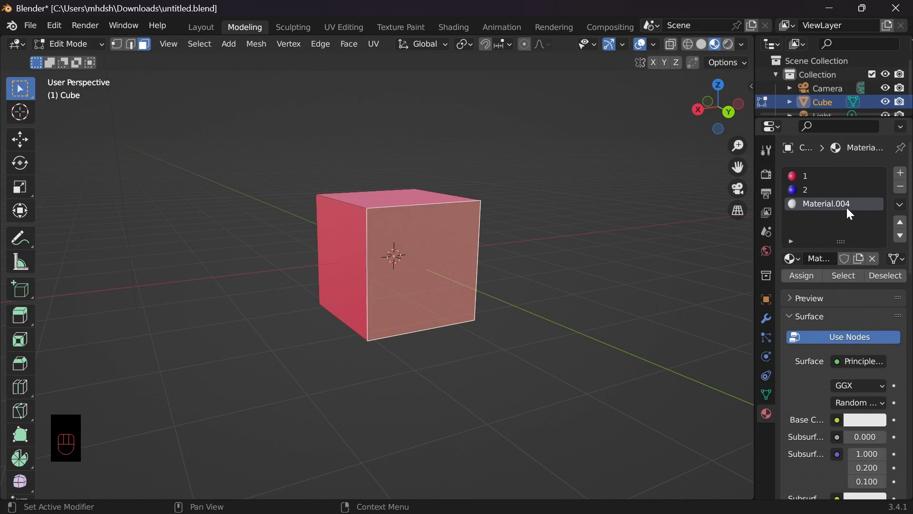
double_click(826, 203)
text(3)
key(Return)
- Assign material 3 to the selected face, set its base color to green, and deselect the face
click(841, 277)
click(805, 275)
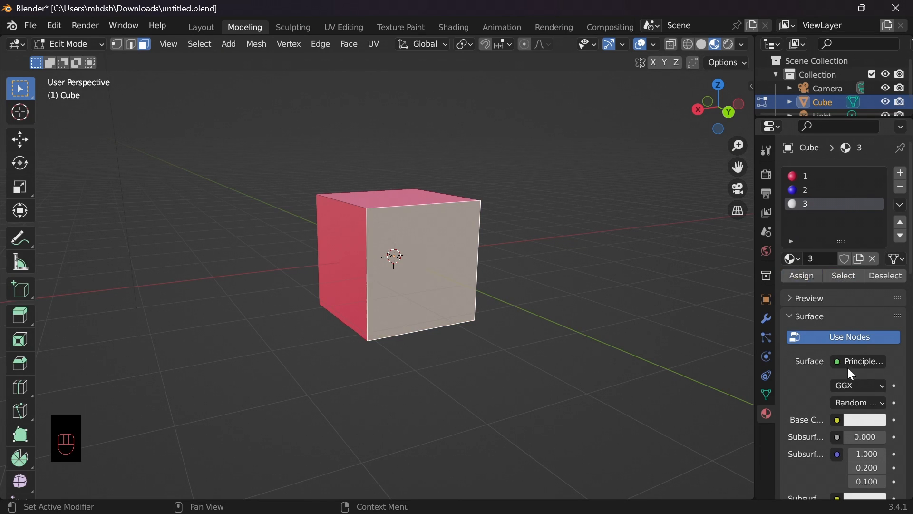
click(868, 420)
click(778, 261)
click(585, 341)
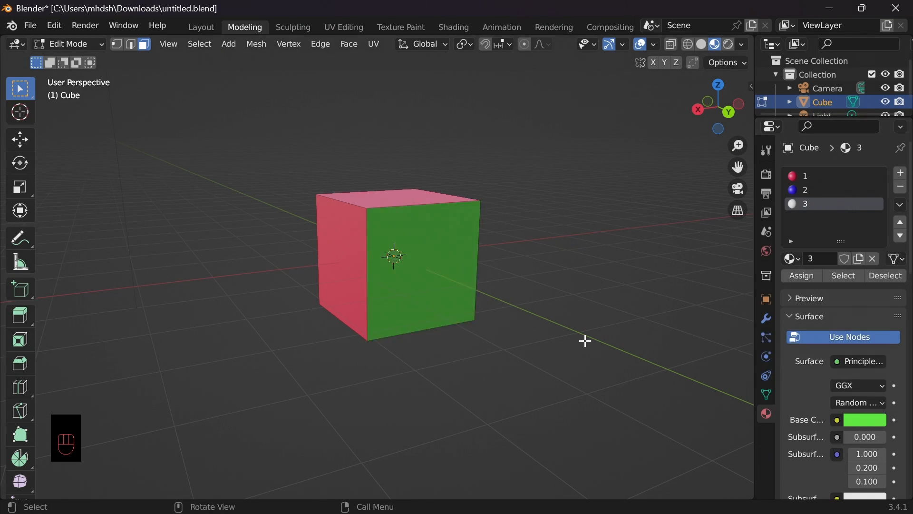
- Separate the three-colored cube By Material in Edit Mode and return to Object Mode
middle_drag(585, 340, 574, 382)
key(Tab)
key(Tab)
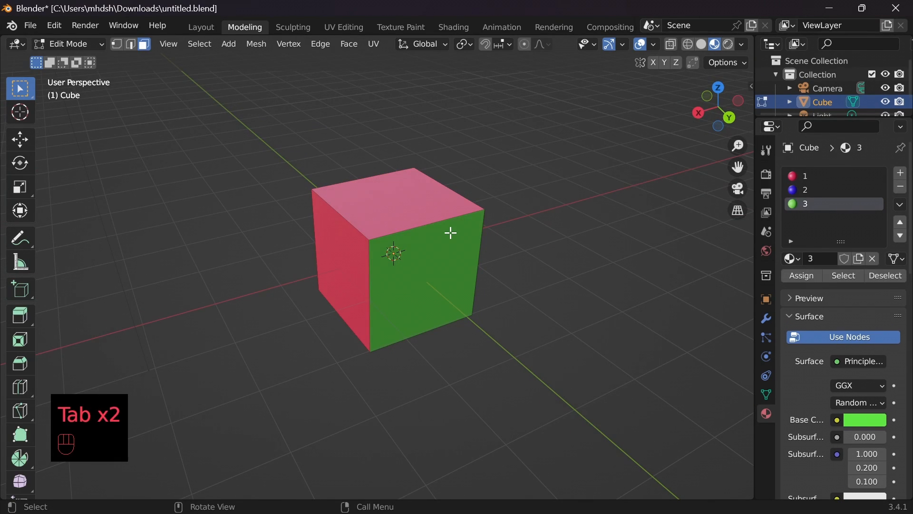
key(p)
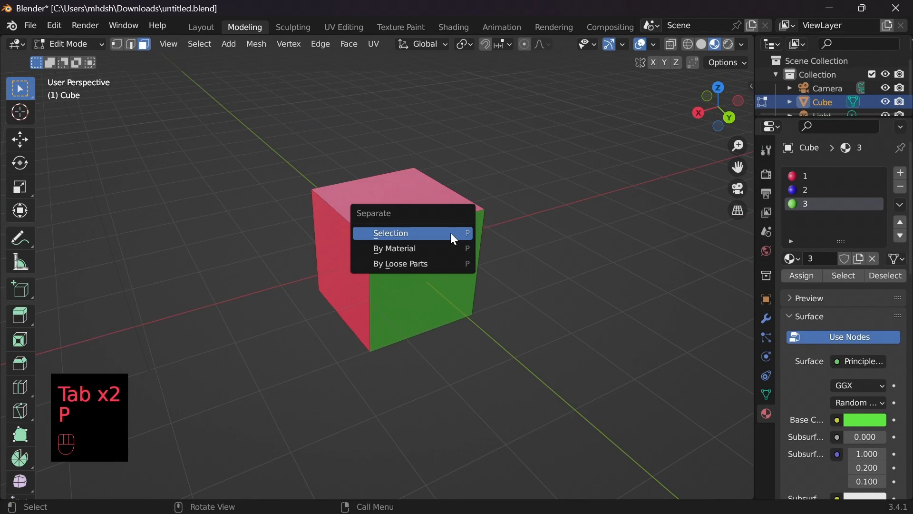
click(415, 250)
key(Tab)
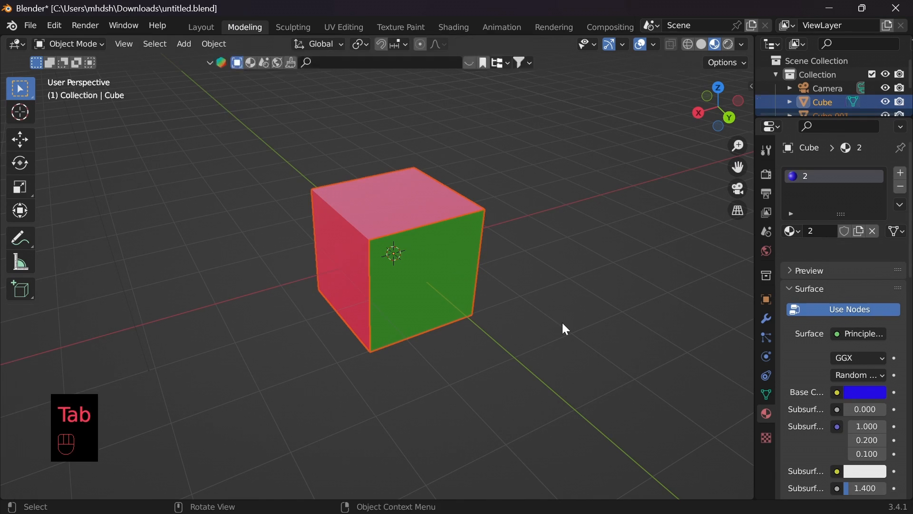
- Select the green face object and move it away from the cube's open side
click(447, 297)
key(g)
click(561, 285)
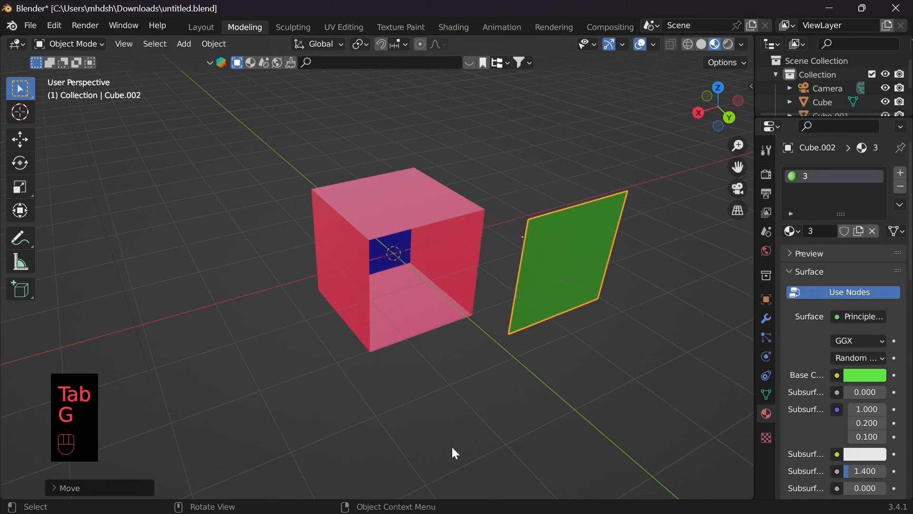
- Select the red cube body and move it away from the green and blue faces
middle_drag(452, 446, 573, 398)
click(395, 280)
key(g)
click(263, 272)
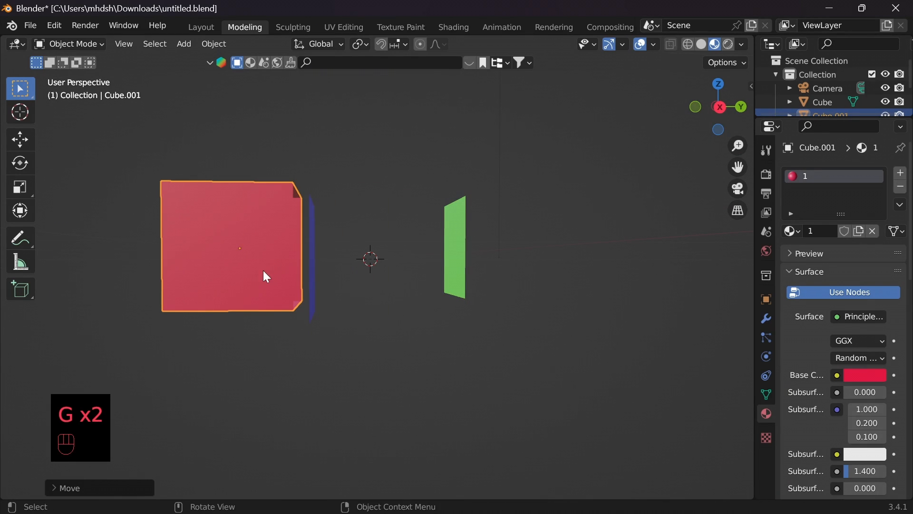
- Select the blue face object and move it past the green face, away from the red body
click(318, 272)
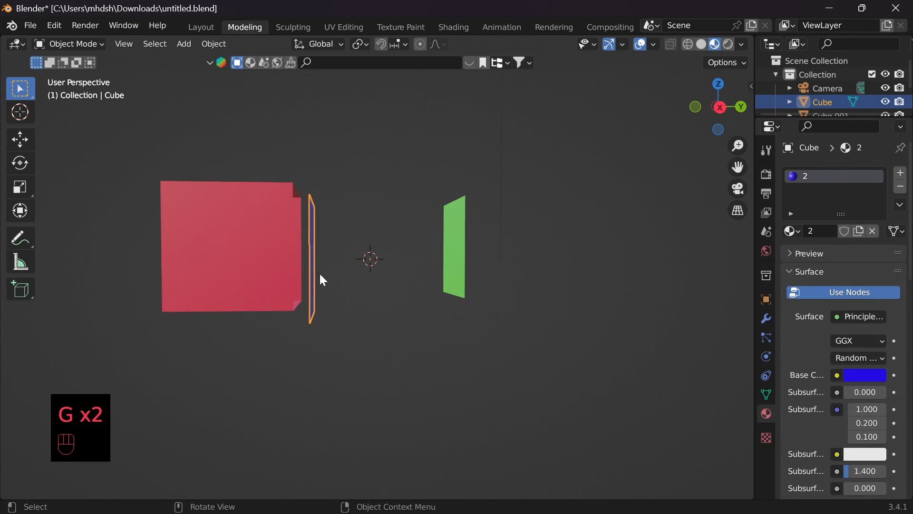
key(g)
click(666, 281)
middle_drag(466, 343, 428, 356)
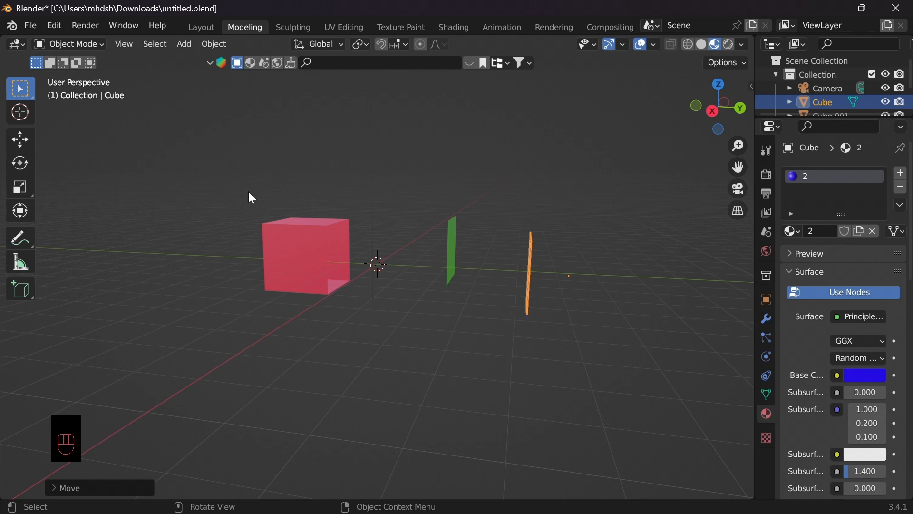
- Delete the red body and the green and blue faces, and add a Monkey mesh
drag(247, 190, 265, 228)
shift+drag(436, 204, 534, 290)
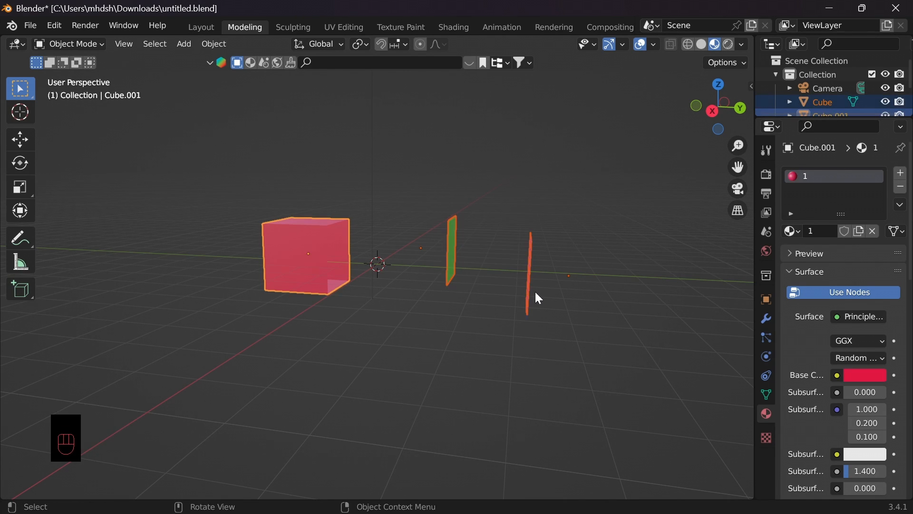
key(Delete)
middle_drag(535, 293, 483, 313)
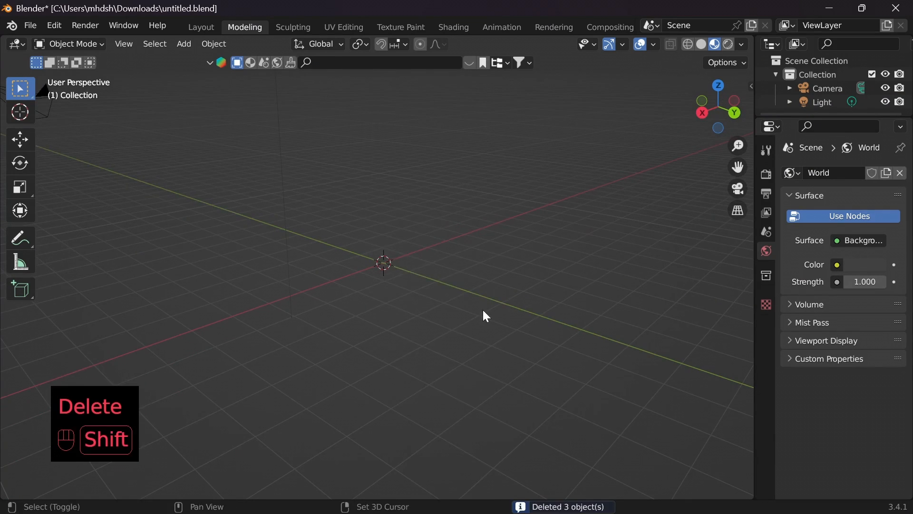
key(shift+a)
mouse_move(458, 237)
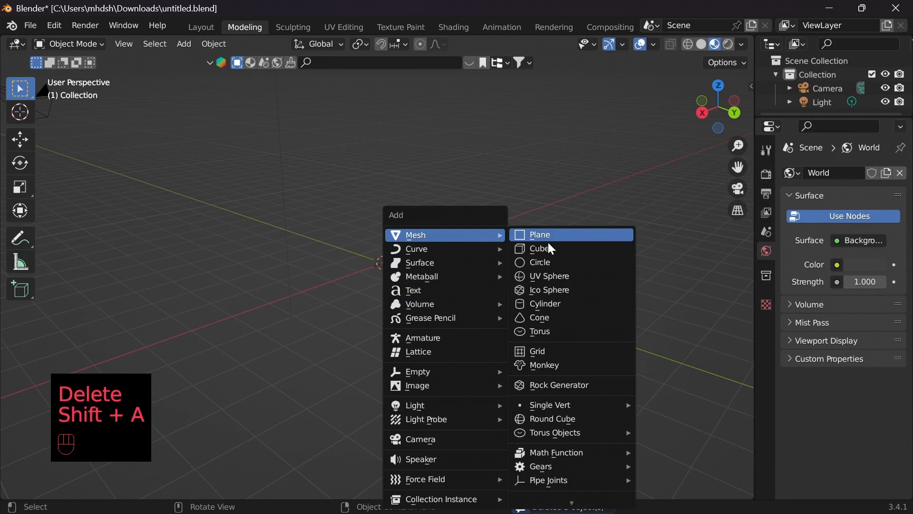
click(547, 363)
- Separate the monkey mesh By Loose Parts in Edit Mode and return to Object Mode
mouse_move(544, 348)
middle_down()
mouse_move(493, 358)
mouse_move(624, 357)
mouse_move(526, 361)
mouse_move(630, 333)
mouse_move(542, 342)
middle_up()
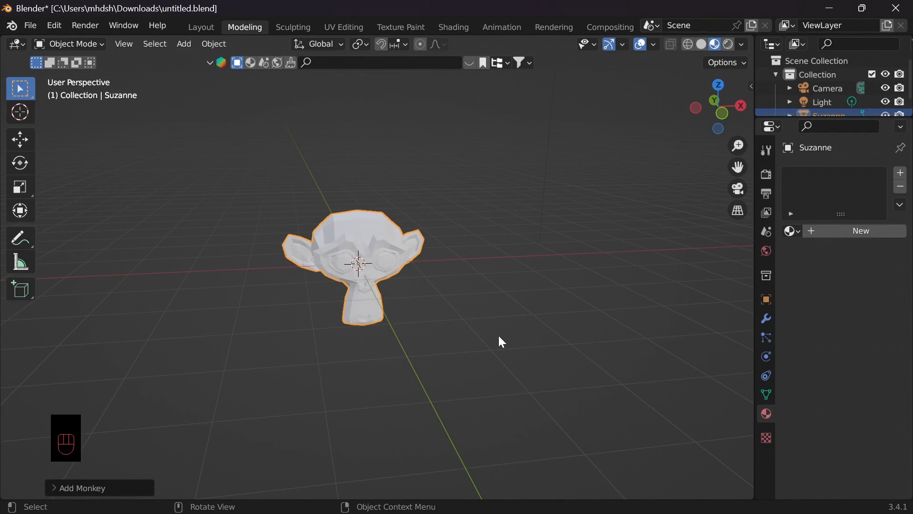
key(Tab)
key(p)
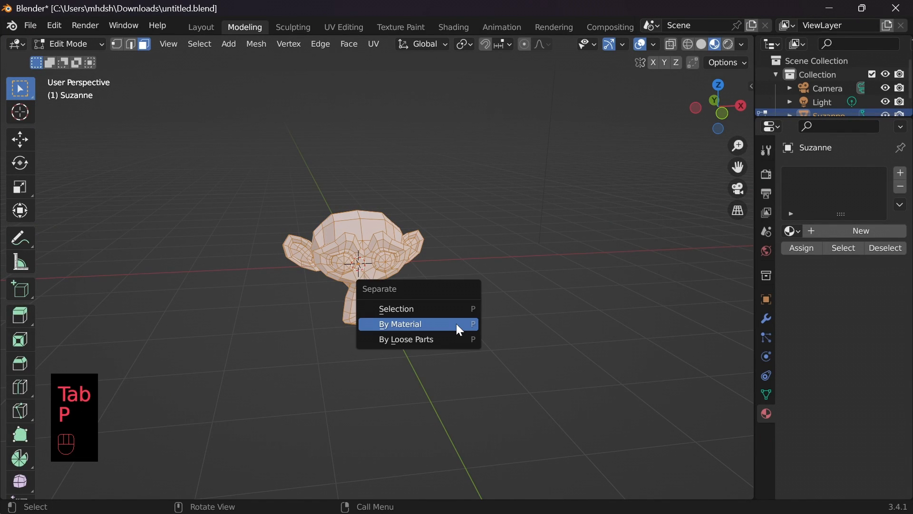
click(413, 343)
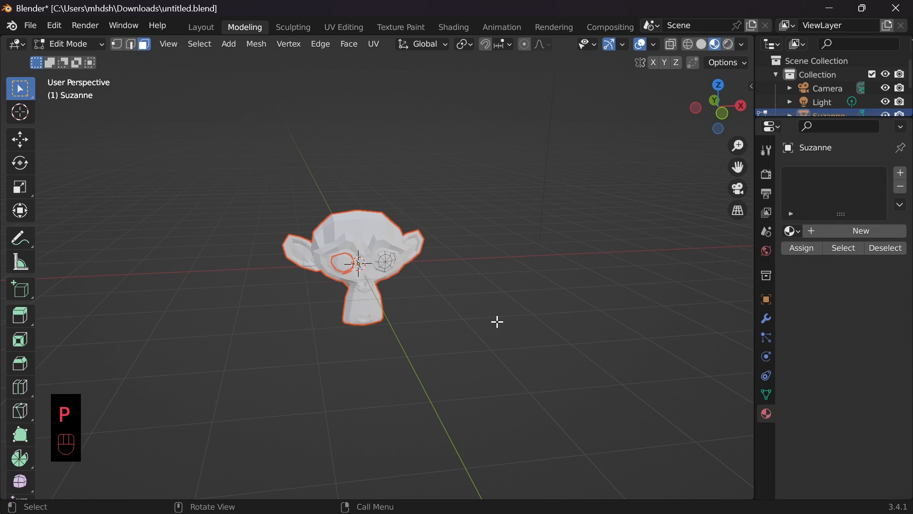
key(Tab)
- Move all the separated monkey parts together a short distance from the origin
middle_drag(443, 337, 498, 344)
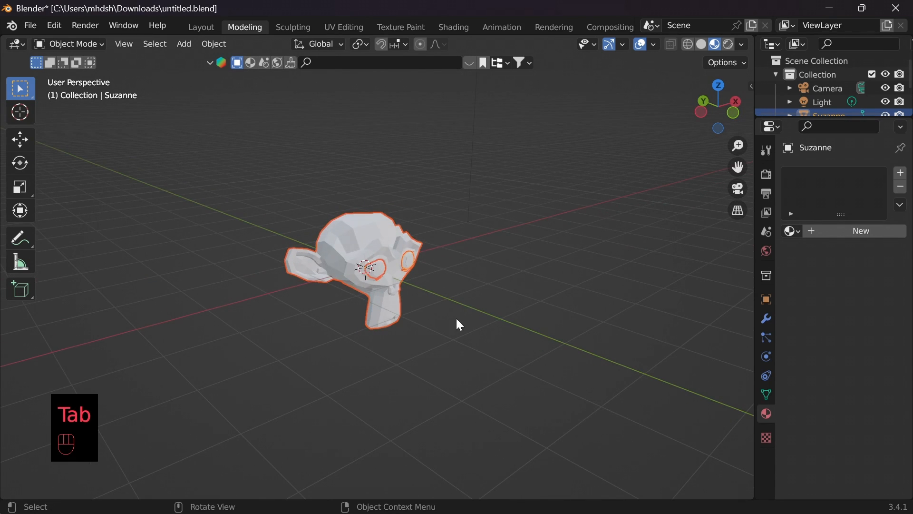
key(g)
click(430, 273)
- Select the two separated eye pieces one after the other and move each out past the monkey's head
click(424, 272)
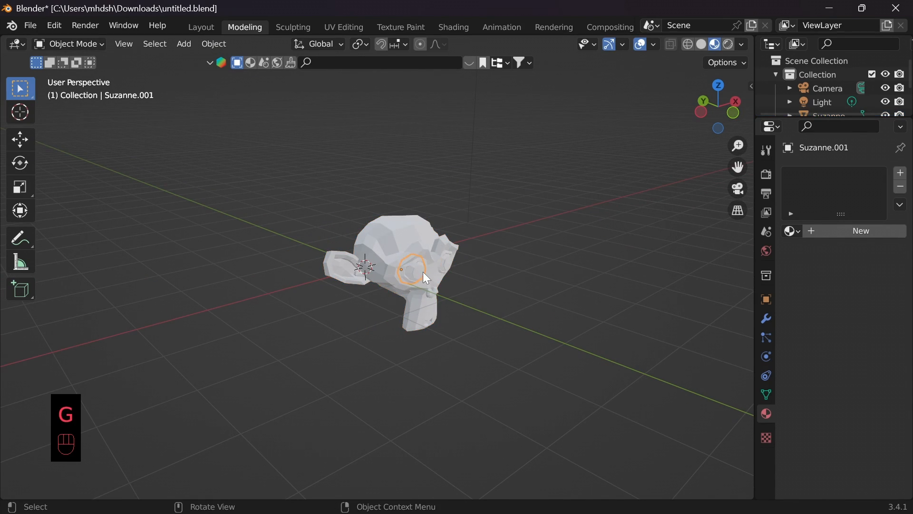
key(g)
click(475, 268)
click(452, 266)
key(f)
key(g)
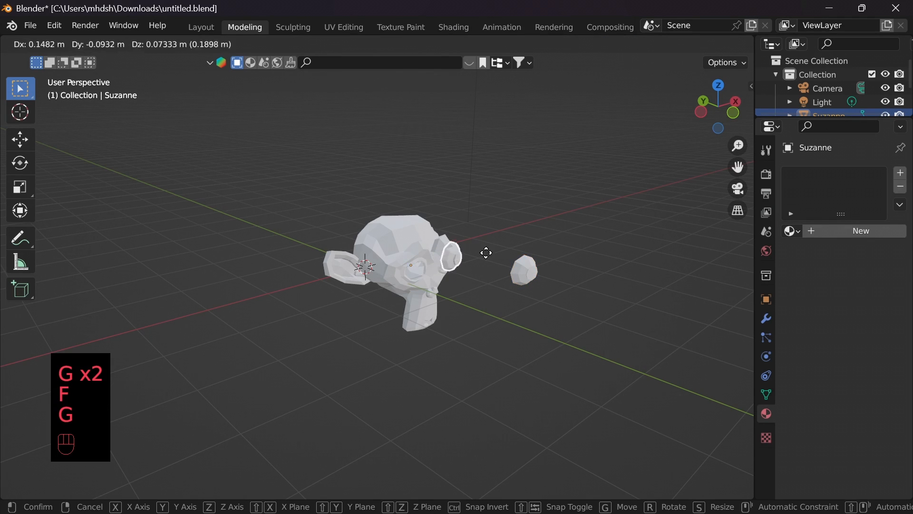
click(600, 239)
- Delete the separated eyeballs and all the remaining monkey parts
middle_drag(498, 313, 408, 323)
middle_drag(408, 321, 405, 323)
key(Delete)
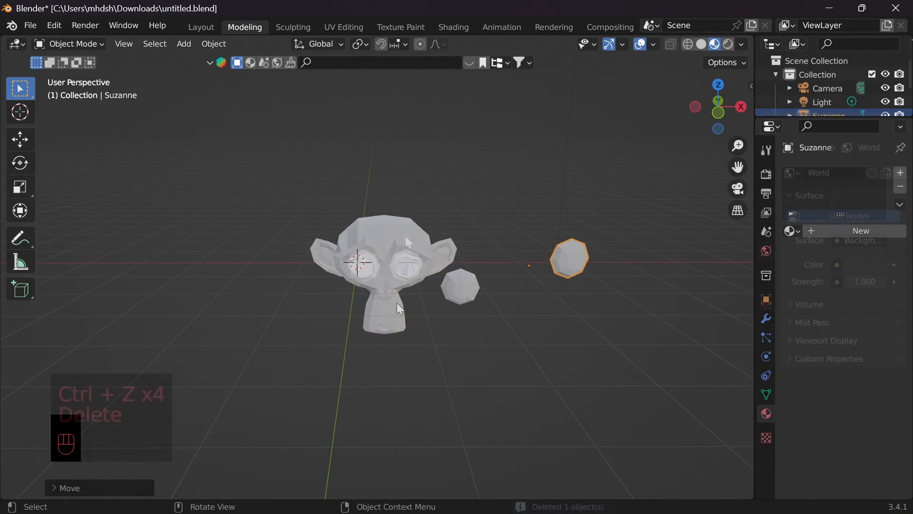
click(375, 267)
shift+click(415, 270)
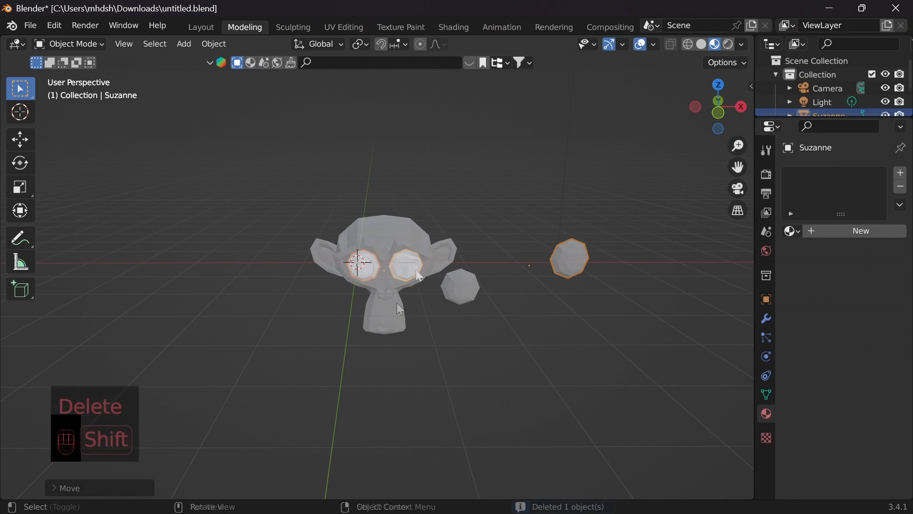
key(Delete)
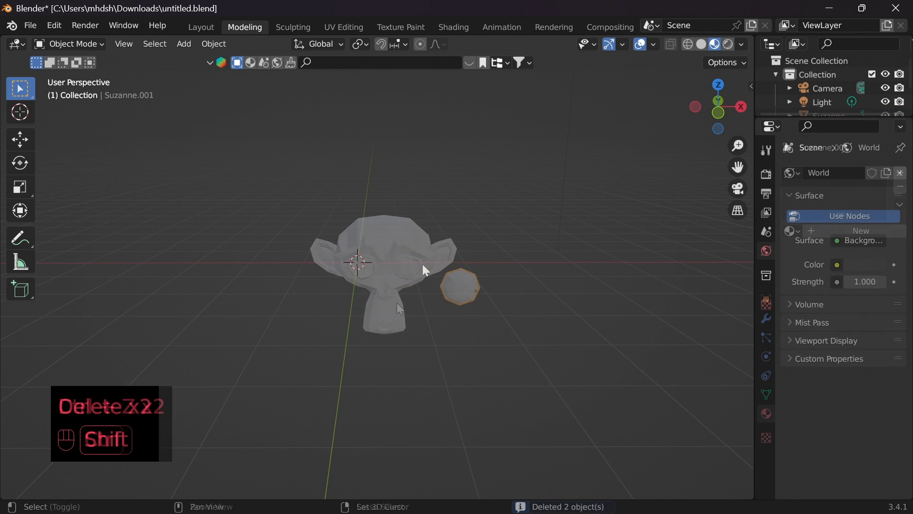
- Add a Cube mesh and a UV Sphere mesh at the origin
key(shift+a)
mouse_move(418, 239)
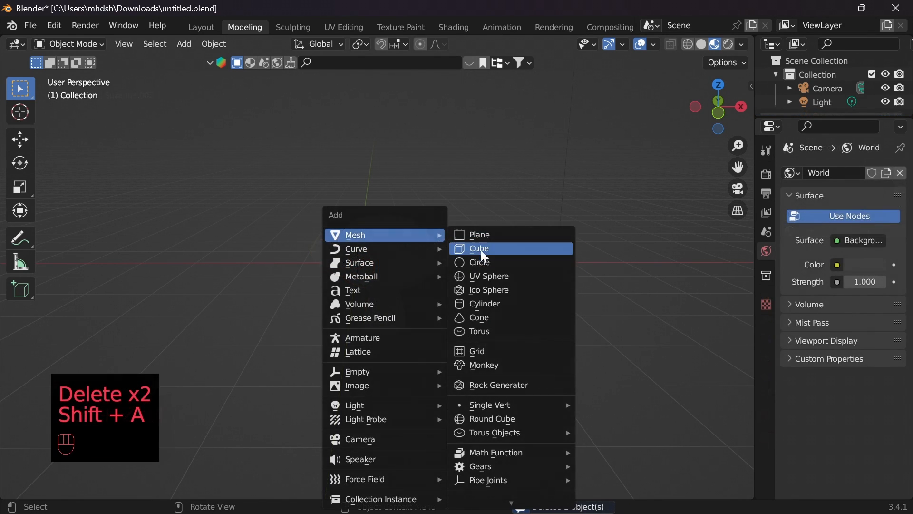
click(481, 250)
middle_drag(481, 381, 404, 261)
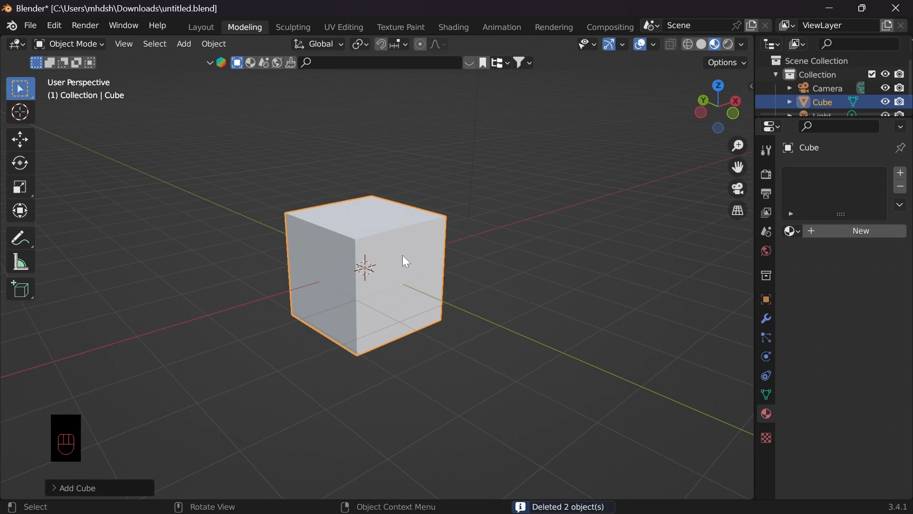
key(shift+a)
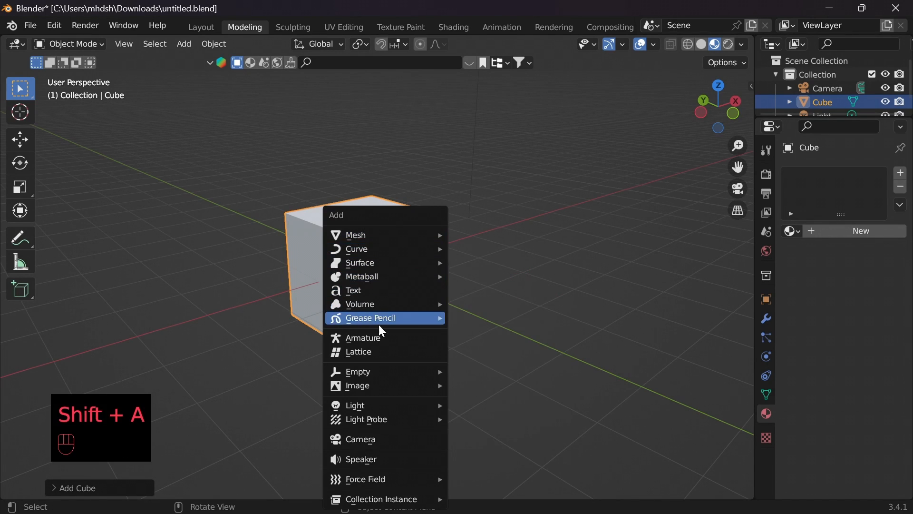
mouse_move(373, 232)
click(478, 277)
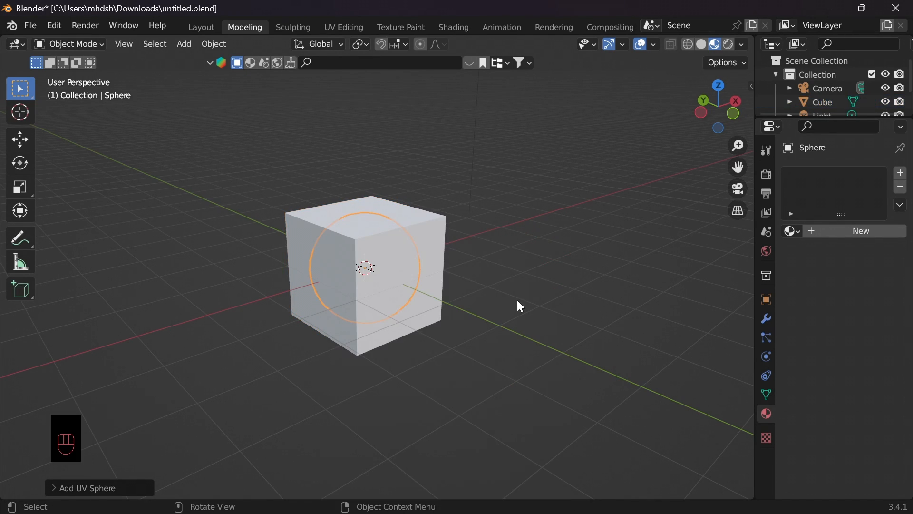
- Scale the sphere narrower and raise it along Z until its upper half sticks out of the cube's top
key(s)
click(467, 293)
key(g)
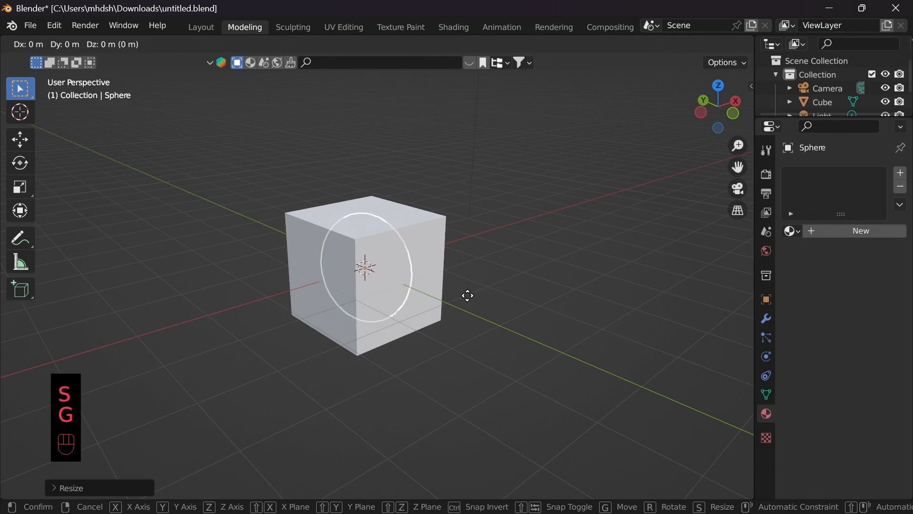
key(z)
click(472, 252)
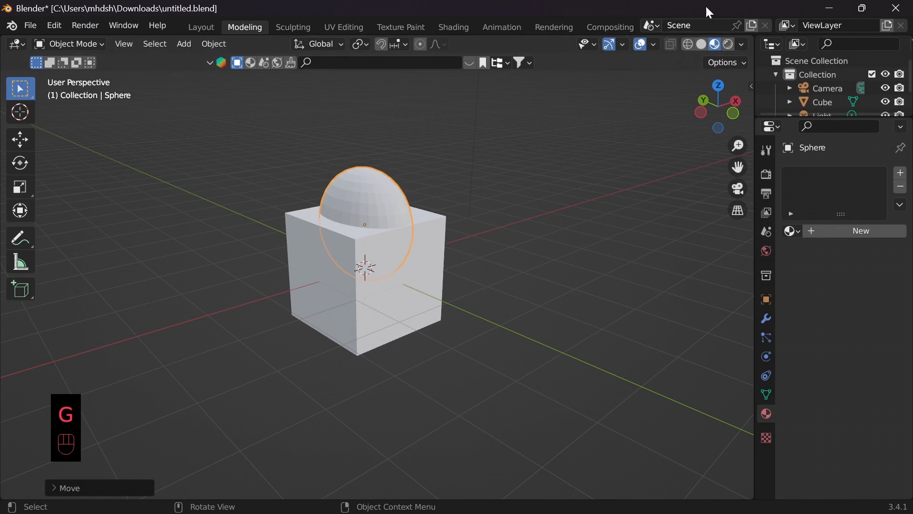
- Switch the viewport shading to Solid
click(702, 44)
click(383, 226)
click(386, 201)
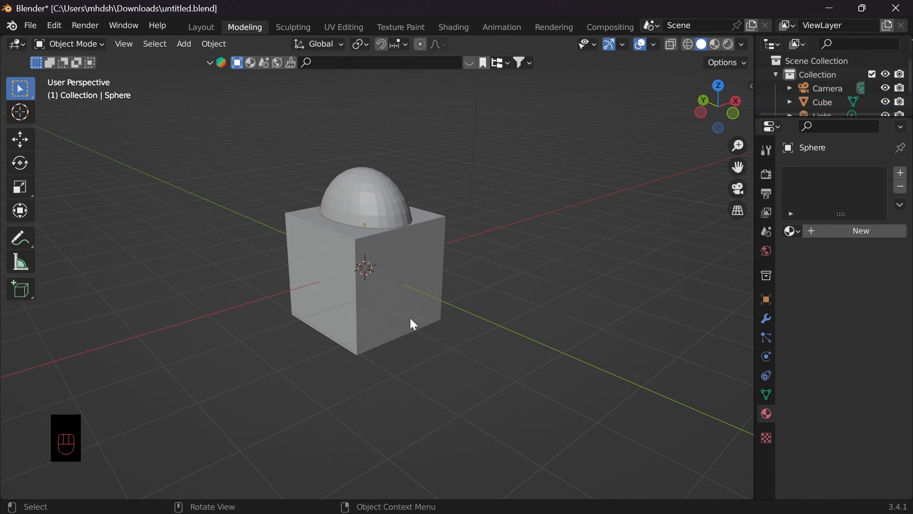
- Try moving the cube and the sphere individually, undoing each move
click(408, 314)
key(g)
click(547, 283)
key(ctrl+z)
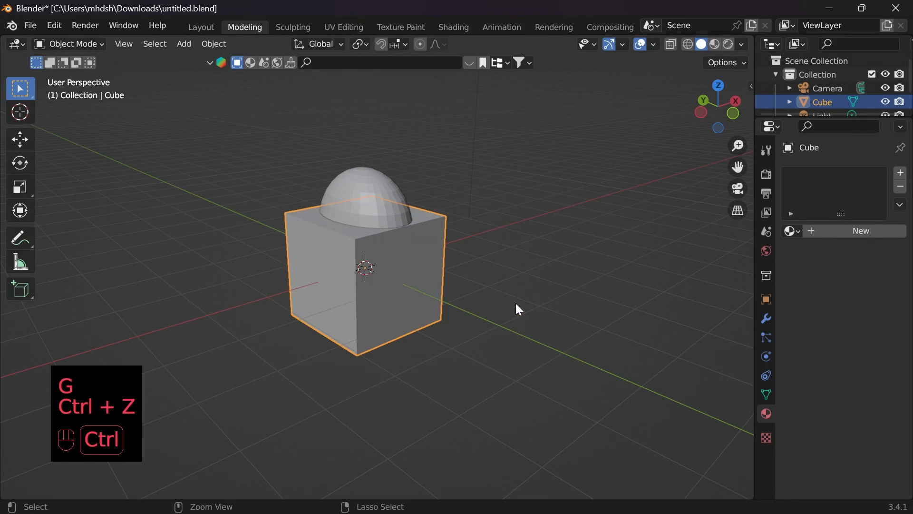
click(383, 210)
key(g)
click(438, 224)
key(ctrl+z)
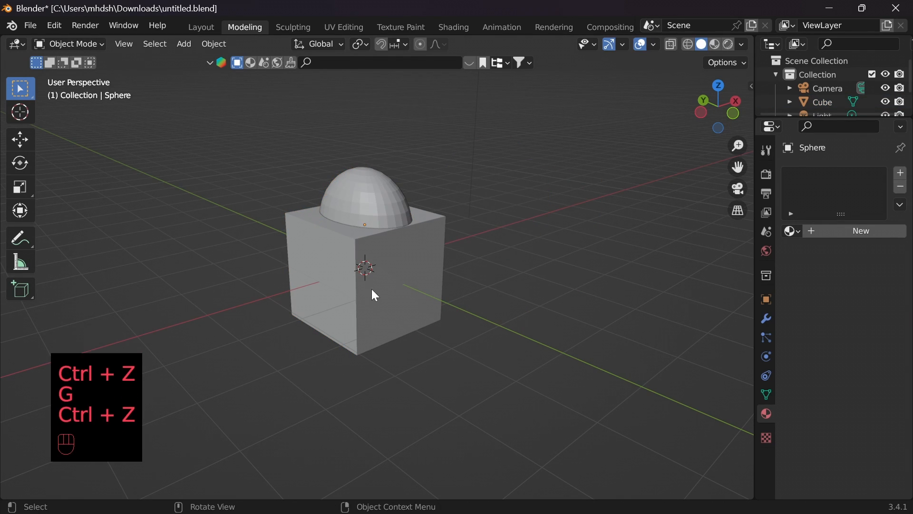
- Select the cube together with the sphere and join them into one object
click(413, 306)
shift+click(377, 182)
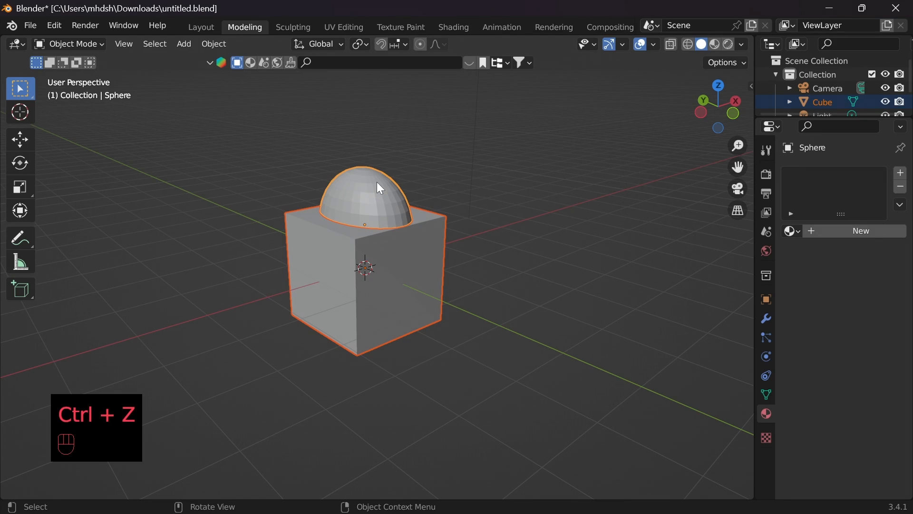
key(ctrl+j)
click(526, 262)
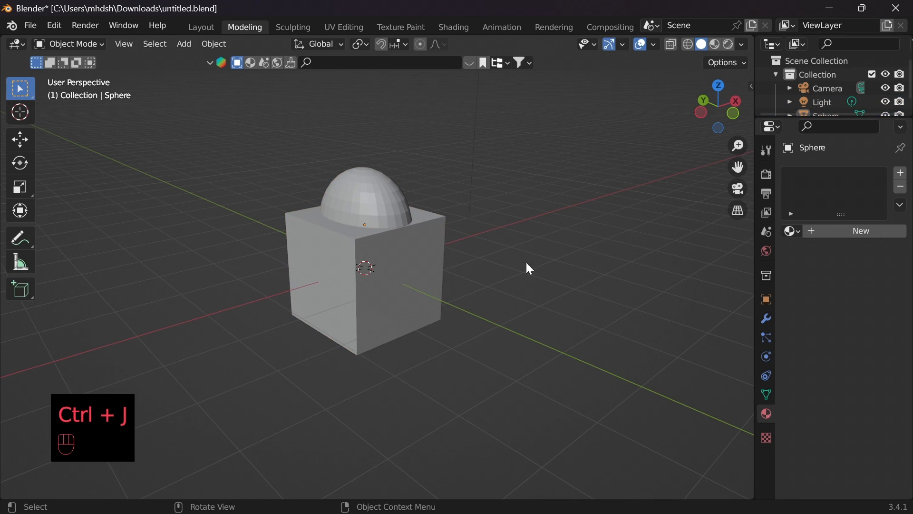
- Move the joined cube and sphere around as a single object and deselect it
click(424, 265)
key(g)
click(450, 185)
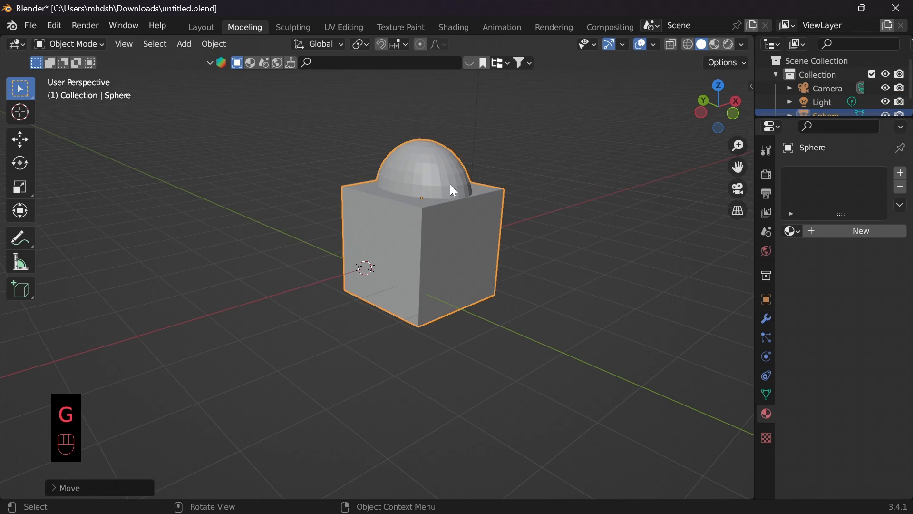
key(g)
click(427, 206)
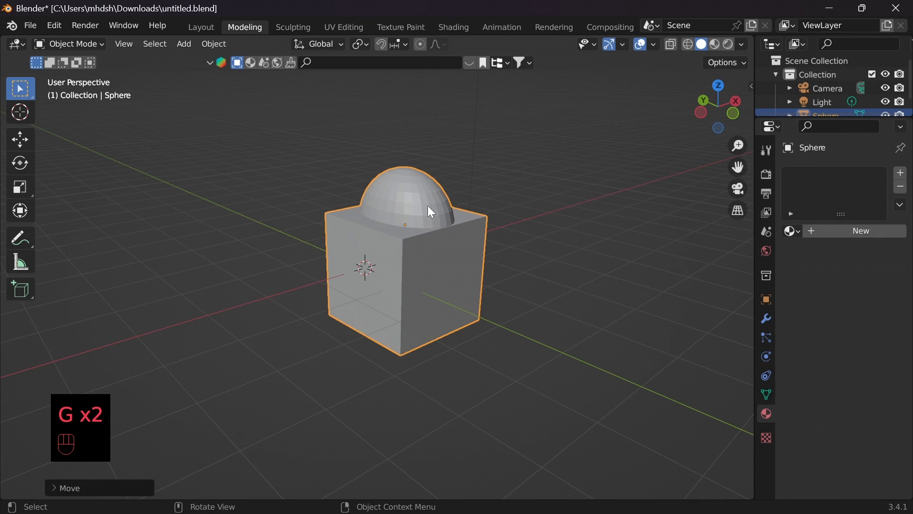
click(525, 336)
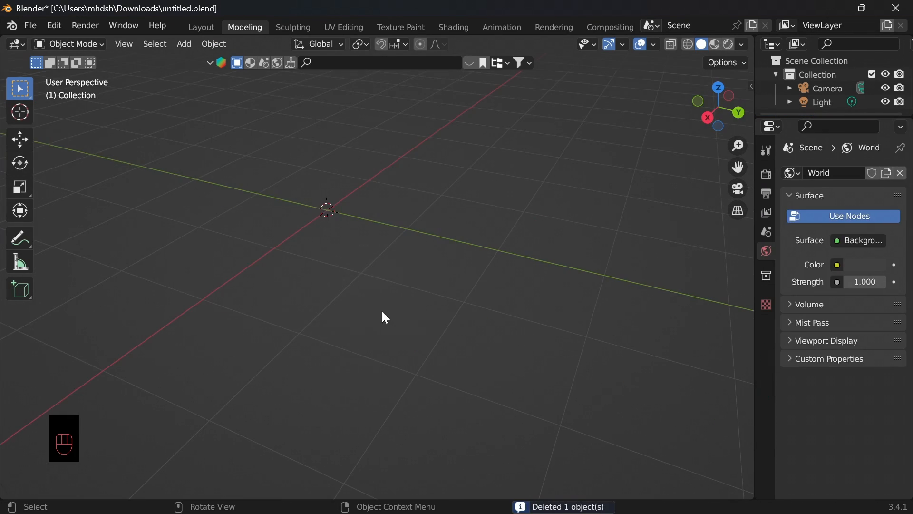
- Add a Plane mesh and enter Edit Mode on it
shift+middle_drag(389, 315, 420, 357)
key(shift+a)
mouse_move(381, 234)
click(466, 234)
key(Tab)
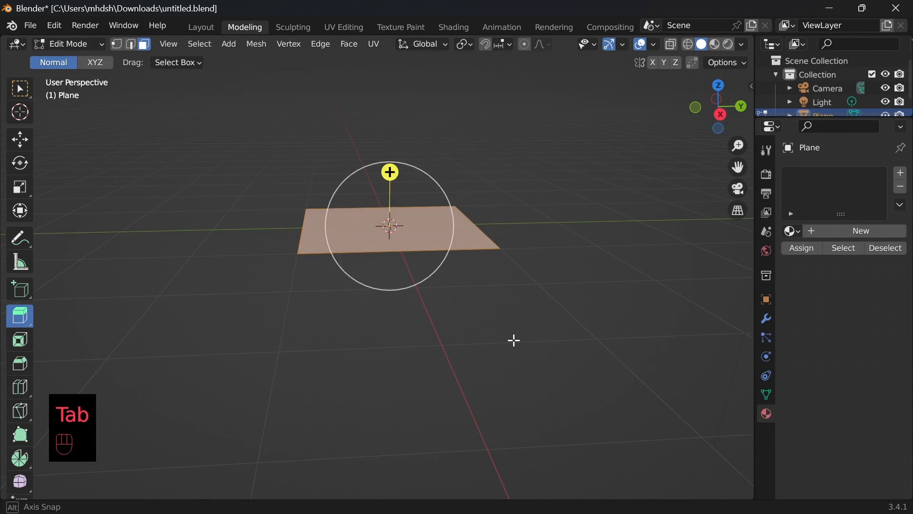
- Extrude the plane's face upward into a low box with the Extrude Region tool
middle_drag(514, 340, 462, 344)
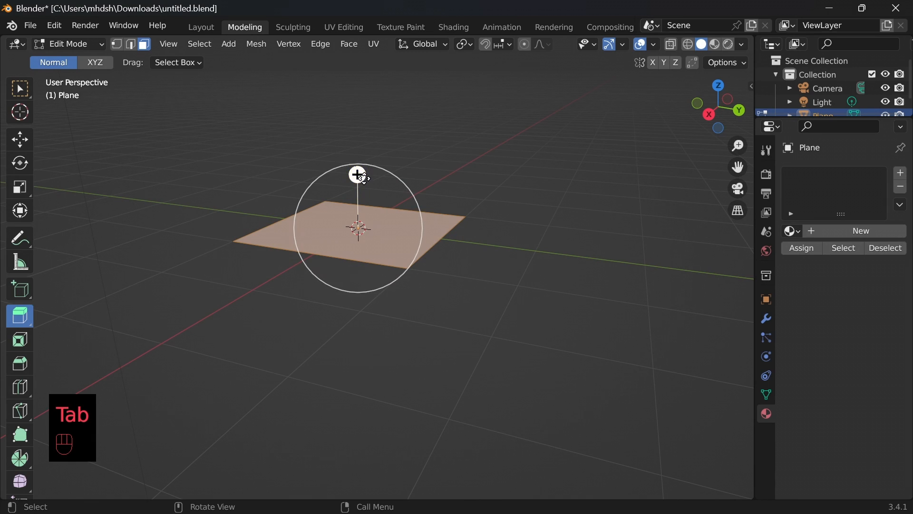
drag(358, 175, 370, 146)
key(Tab)
key(Tab)
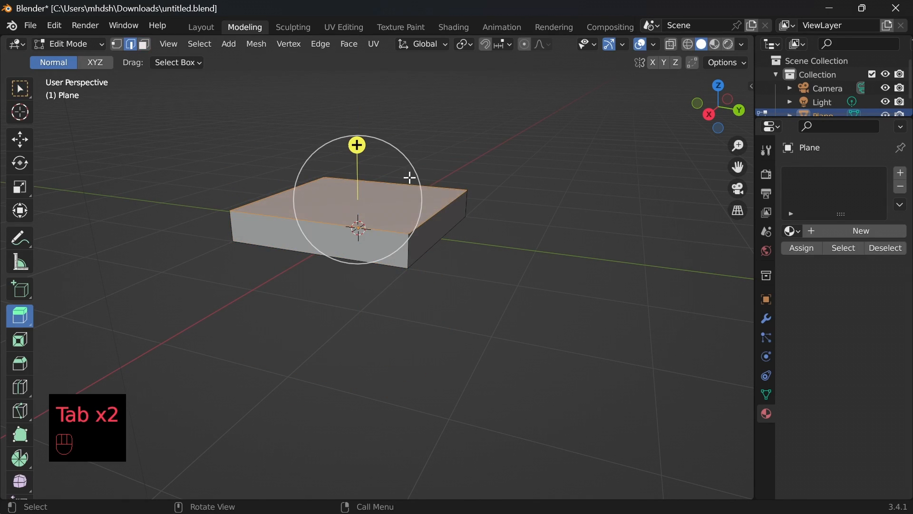
- Select an upper end edge of the box with the Select Box tool and extrude it outward and up as a sloping face
click(443, 211)
click(19, 97)
middle_drag(438, 360, 448, 343)
key(e)
click(578, 312)
- Keep extruding the free edge to form a strip of faces curving around the front of the box
key(e)
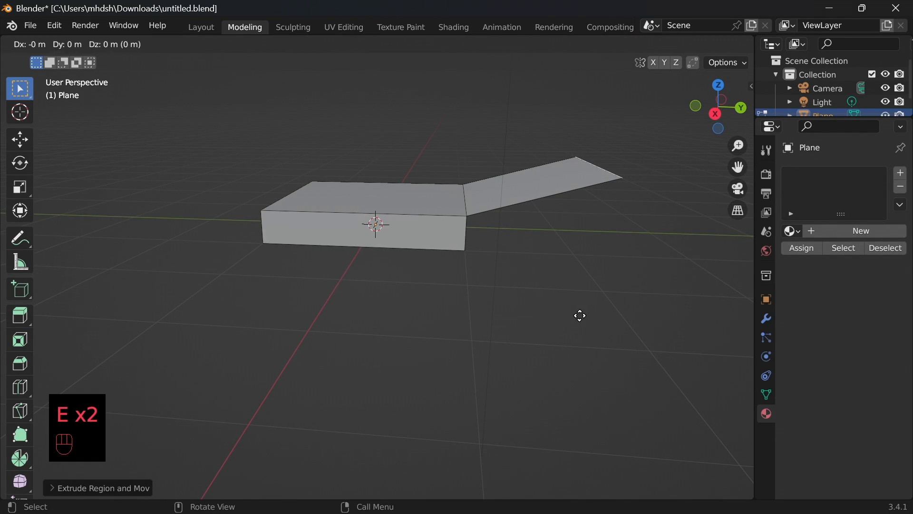
key(e)
click(562, 444)
key(e)
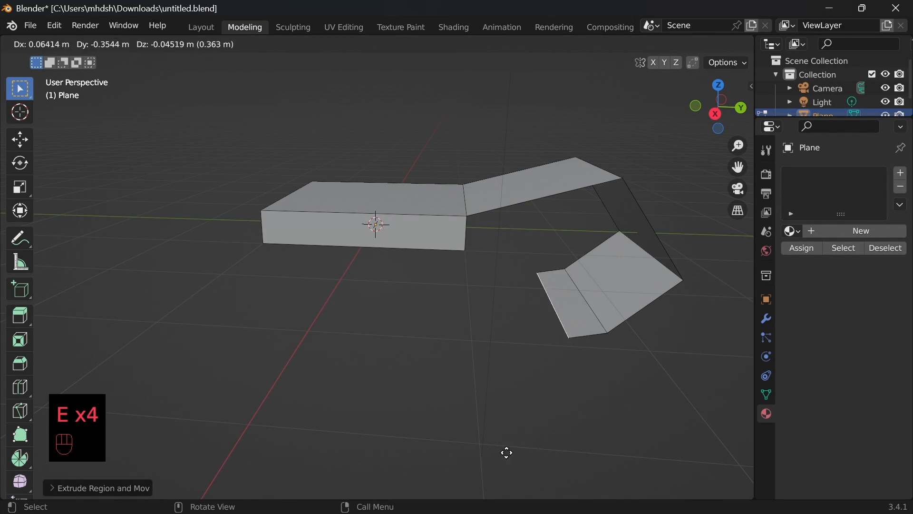
click(397, 471)
key(e)
click(207, 456)
key(e)
click(144, 403)
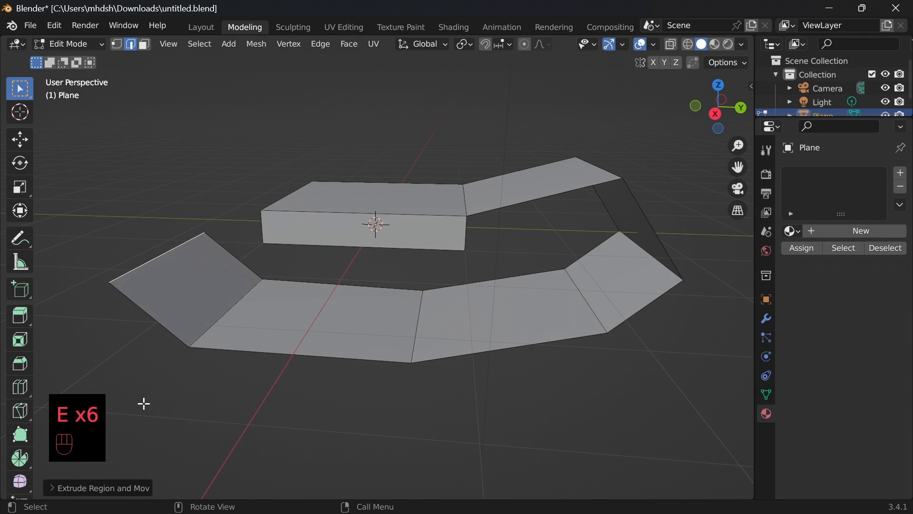
key(e)
click(95, 341)
- Switch to vertex selection and extrude a corner vertex at the strip's free end five times into a zigzag chain of edges
shift+middle_drag(161, 369, 375, 372)
click(117, 44)
middle_drag(228, 295, 242, 295)
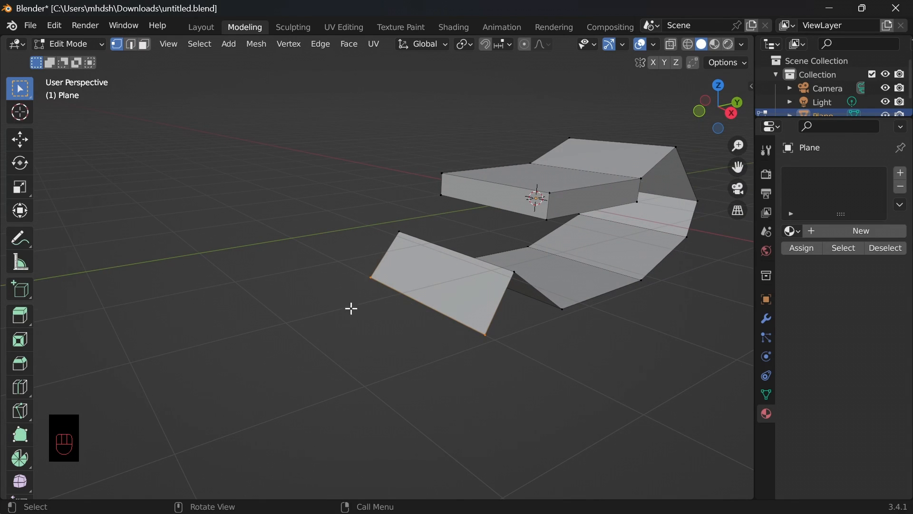
key(e)
click(285, 247)
key(e)
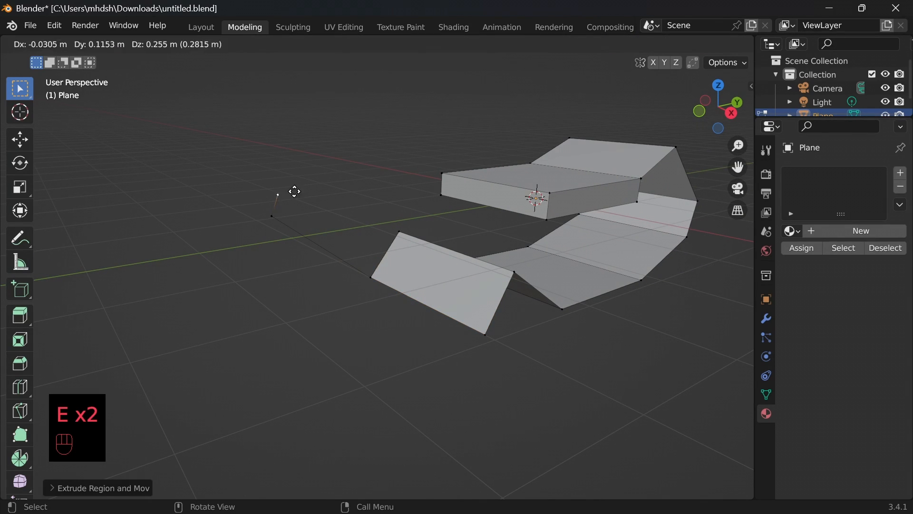
click(314, 156)
key(e)
click(372, 187)
key(e)
click(292, 320)
key(e)
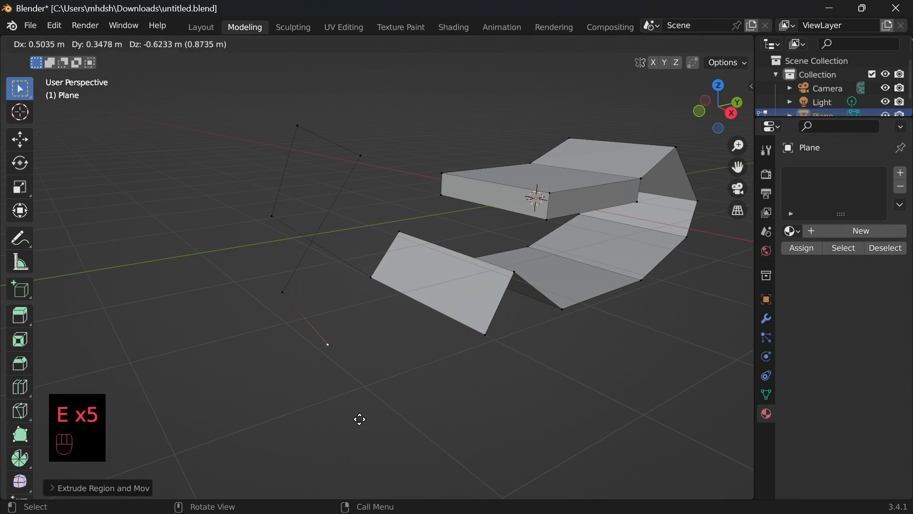
click(359, 420)
- Activate the Extrude Along Normals tool and return to Object Mode
drag(20, 315, 66, 327)
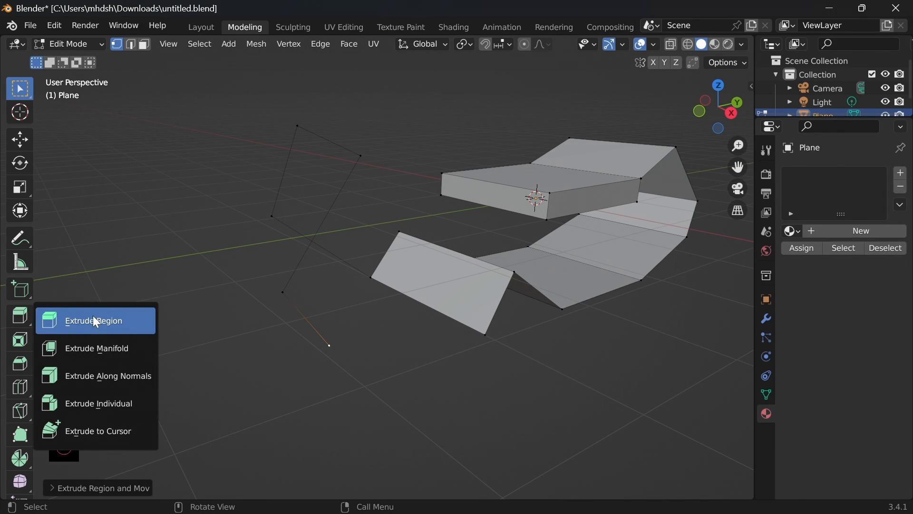
click(100, 379)
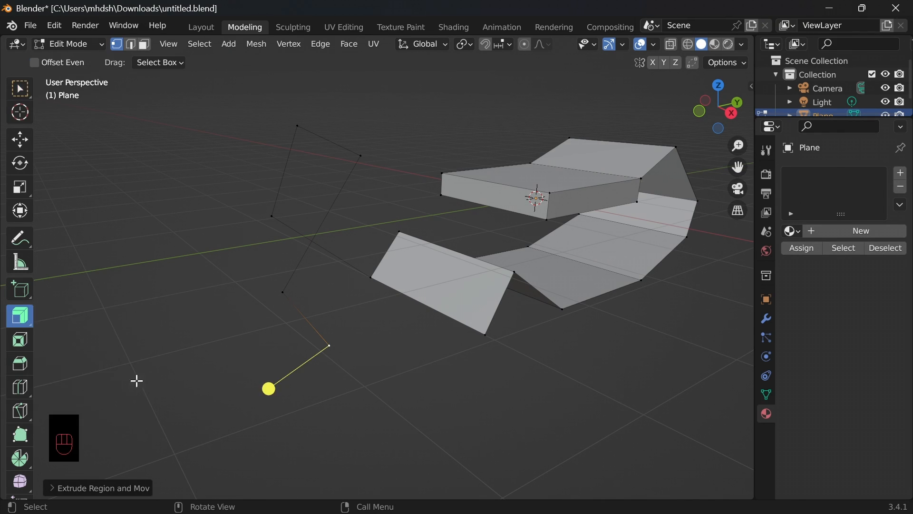
key(Tab)
key(Tab)
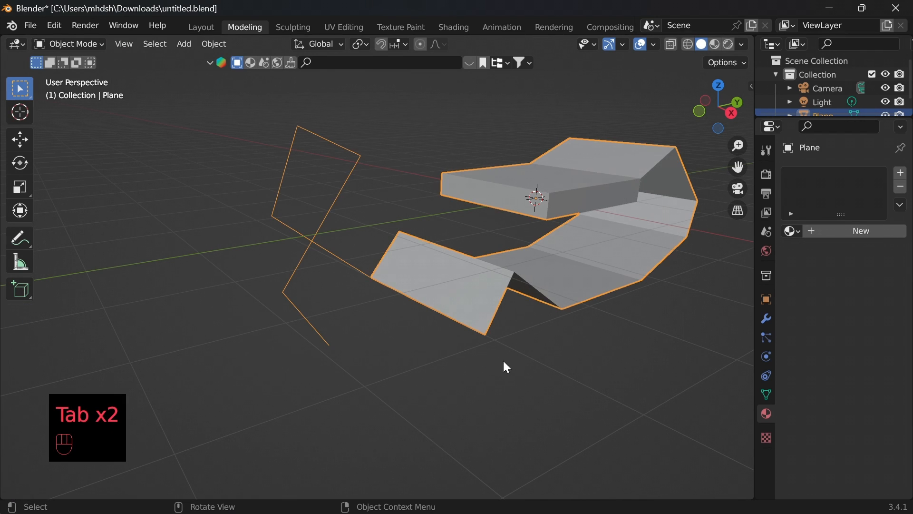
- Delete the extruded plane object and add a Cylinder mesh
key(Delete)
key(shift+a)
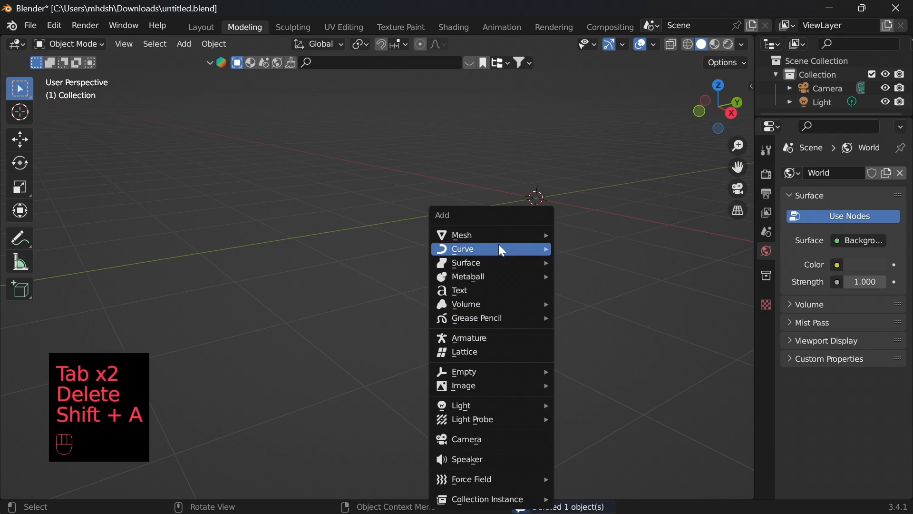
mouse_move(545, 242)
click(586, 305)
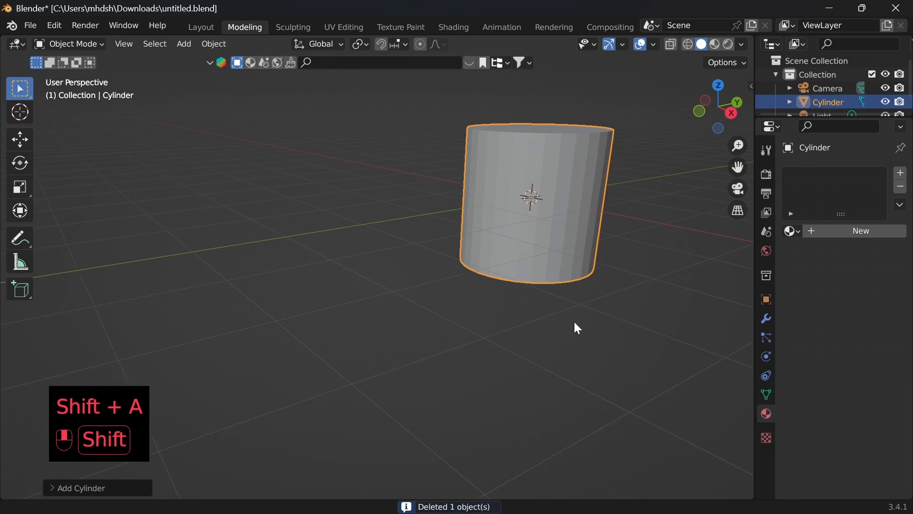
- Scale the cylinder down along Z into a flat disc
key(s)
key(z)
click(427, 258)
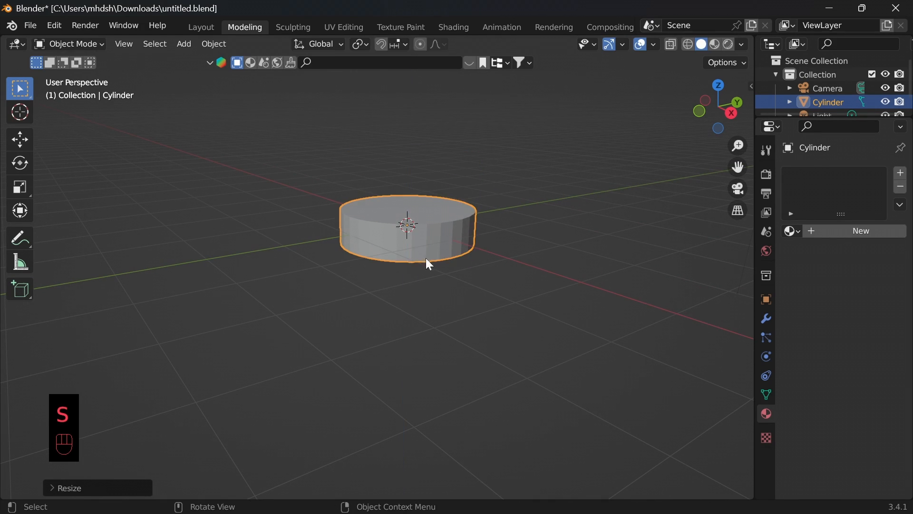
- Enter Edit Mode on the cylinder and select a vertex on its lower rim with the Select Box tool
key(Tab)
key(Tab)
key(Tab)
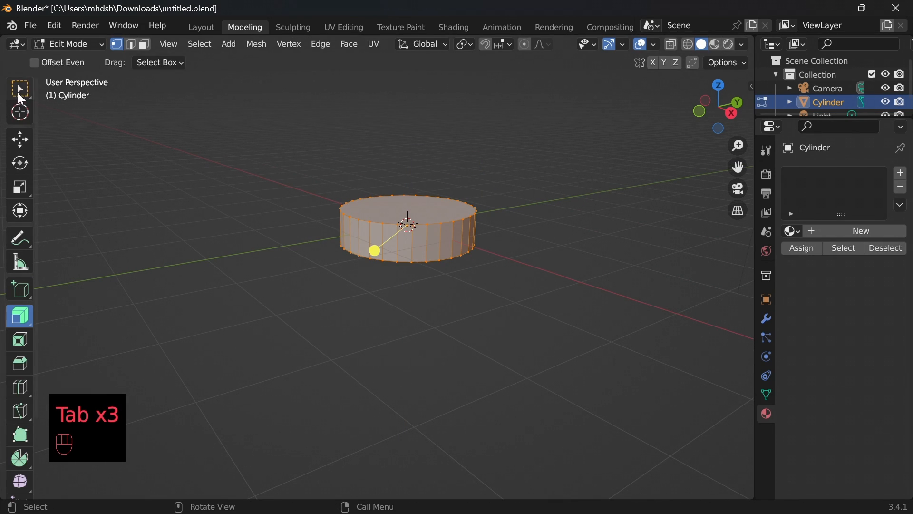
click(20, 89)
shift+middle_drag(331, 295, 352, 306)
click(403, 256)
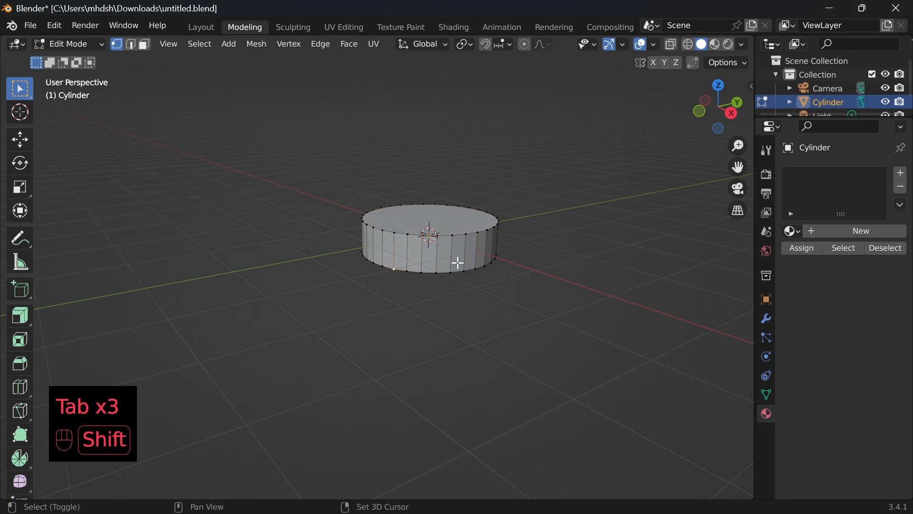
- Select separate, non-adjacent side faces spaced all the way around the cylinder in face selection mode
middle_drag(273, 369, 341, 320)
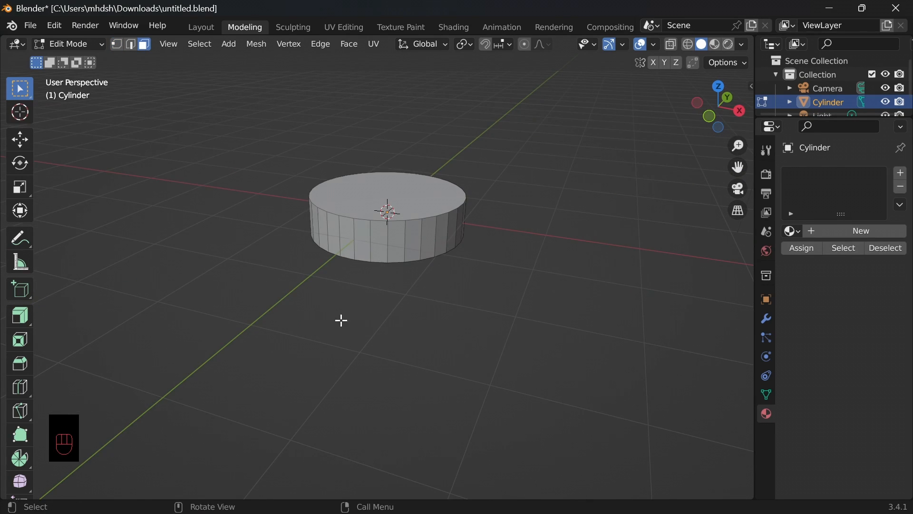
shift+click(358, 234)
shift+click(429, 238)
middle_drag(430, 238, 436, 306)
shift+click(436, 306)
shift+click(519, 306)
shift+click(551, 310)
middle_drag(551, 310, 376, 286)
shift+click(376, 286)
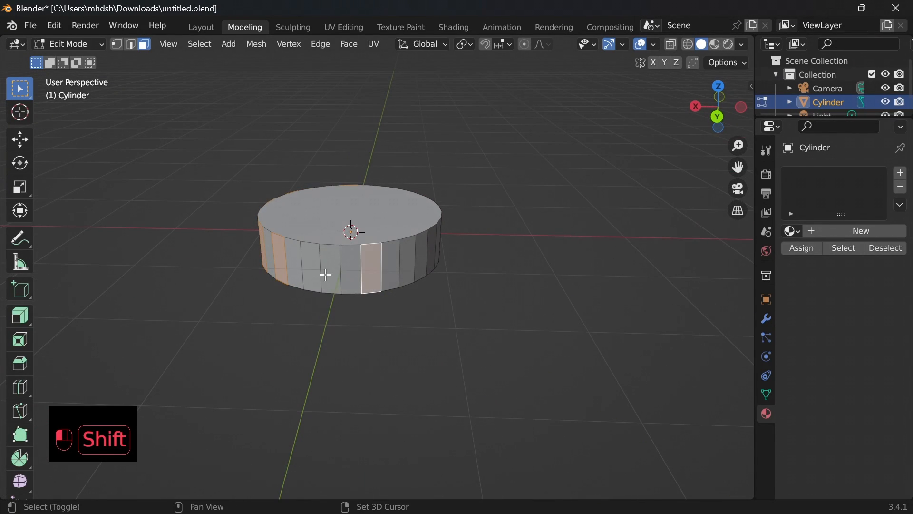
shift+click(323, 271)
middle_drag(430, 263, 367, 281)
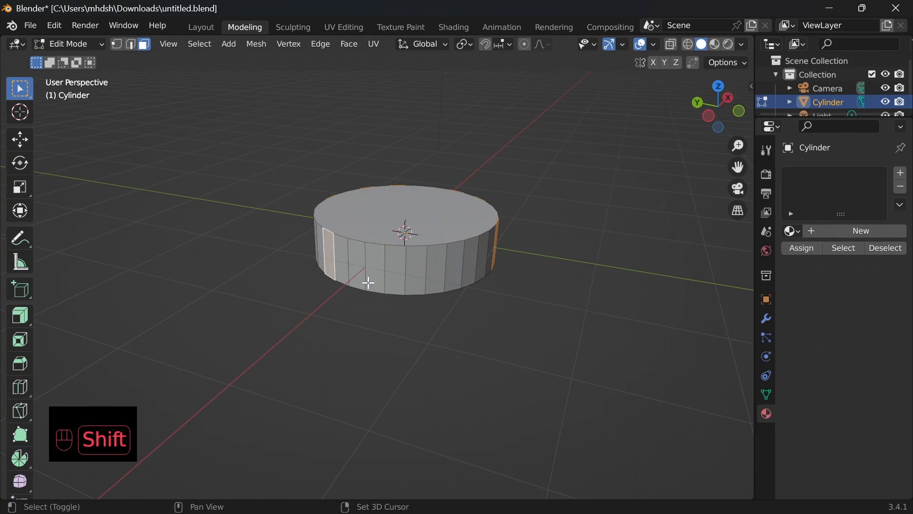
shift+click(373, 280)
shift+click(433, 274)
shift+click(470, 274)
middle_drag(509, 336, 417, 329)
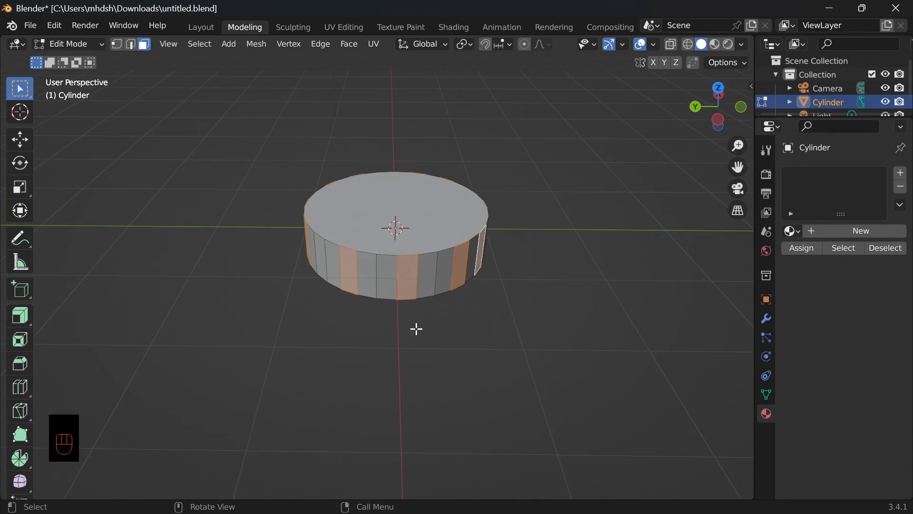
- Try extruding the selected side faces with Extrude Region, then undo the extrusion
click(19, 316)
click(19, 316)
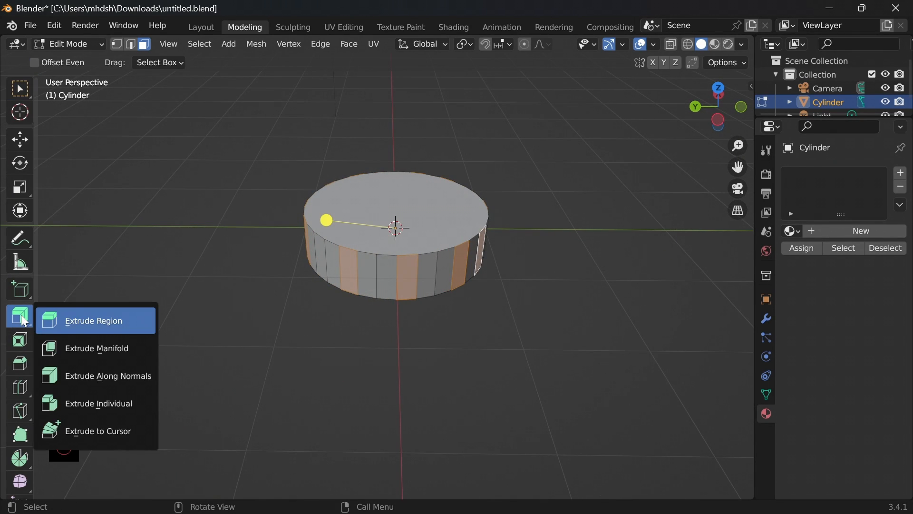
click(107, 328)
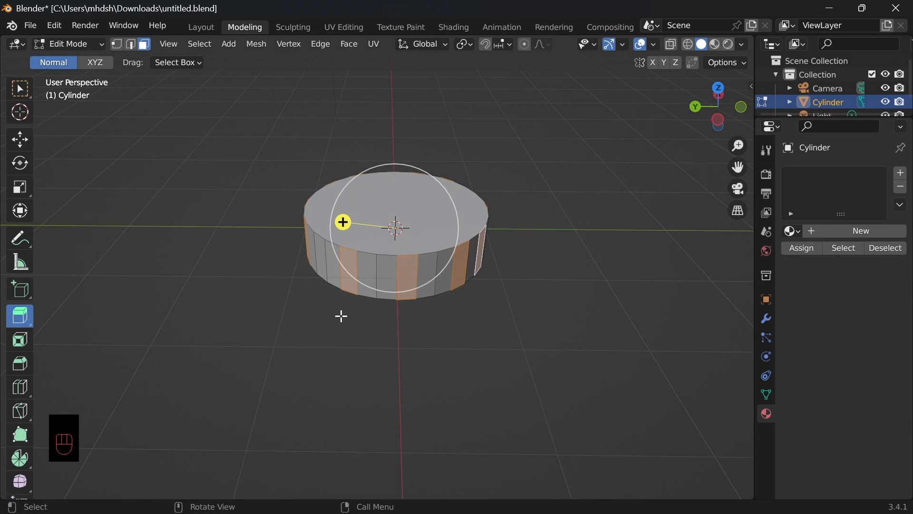
key(e)
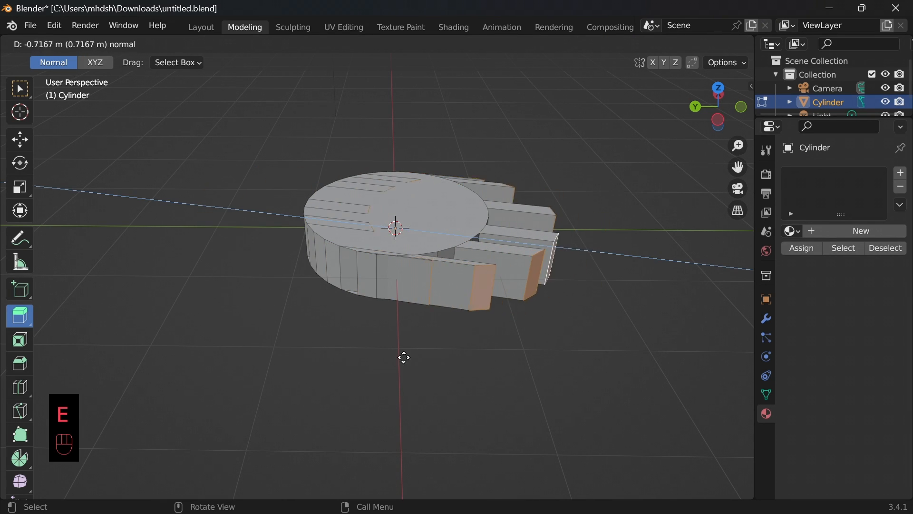
click(431, 373)
key(ctrl+z)
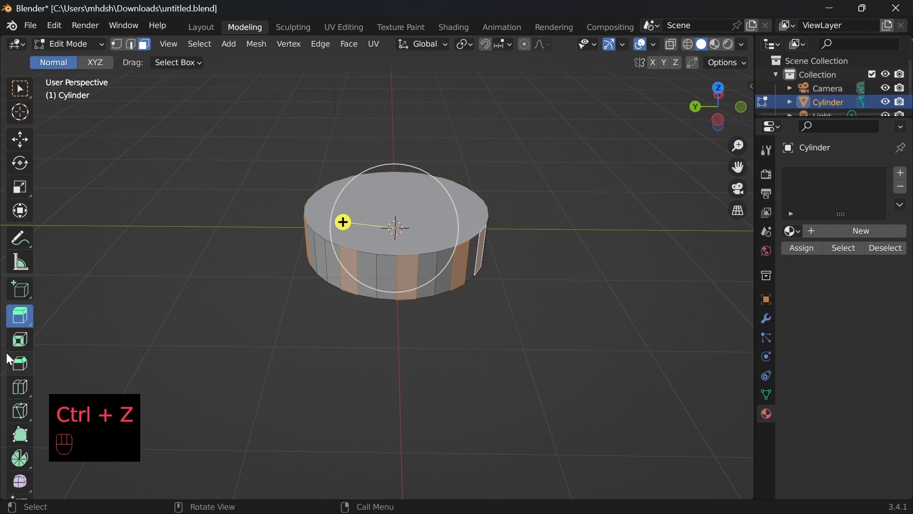
- Extrude the selected side faces outward with Extrude Along Normals to form long spokes around the cylinder
click(20, 325)
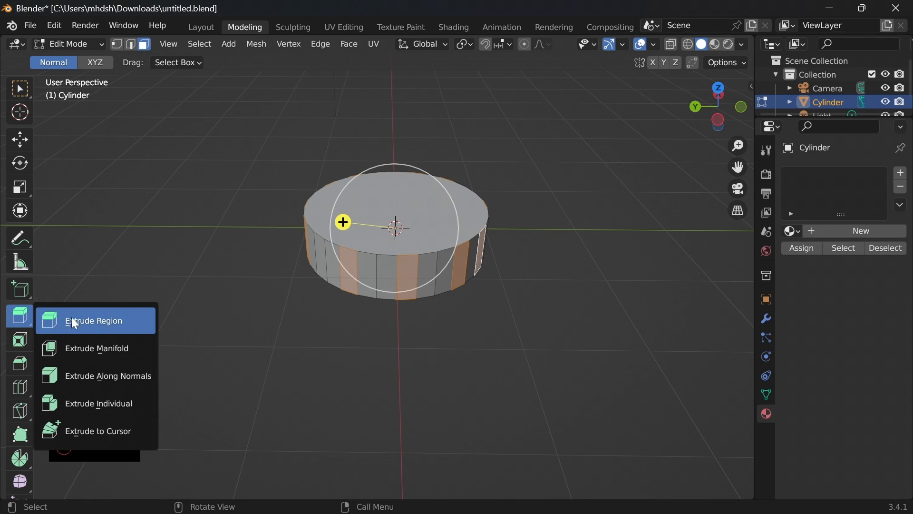
click(95, 378)
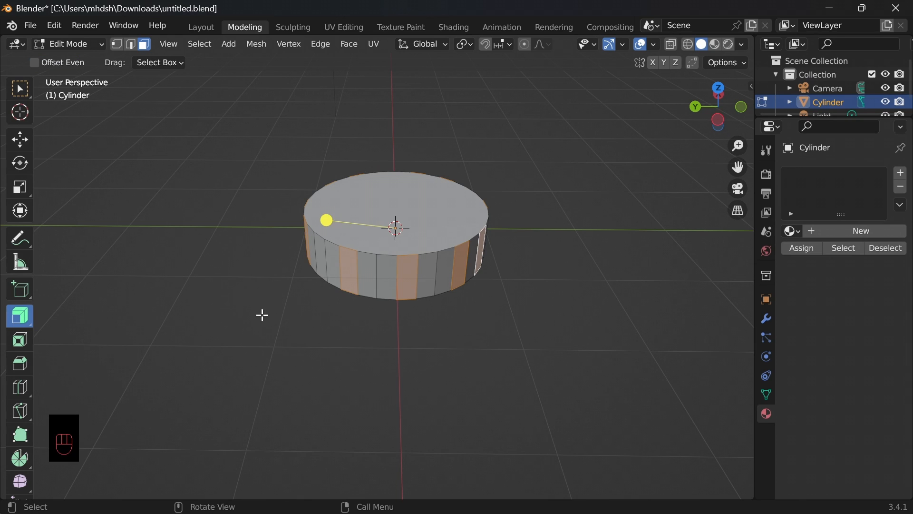
drag(338, 221, 431, 148)
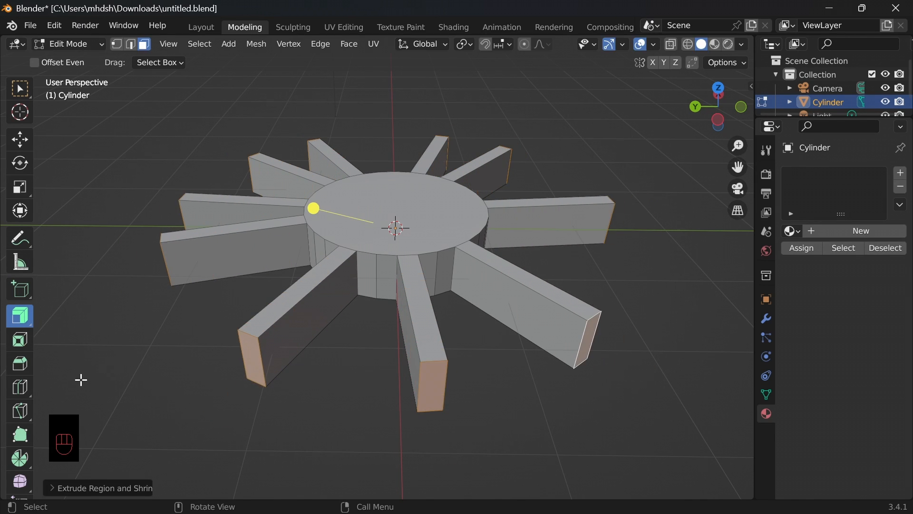
middle_drag(82, 380, 37, 316)
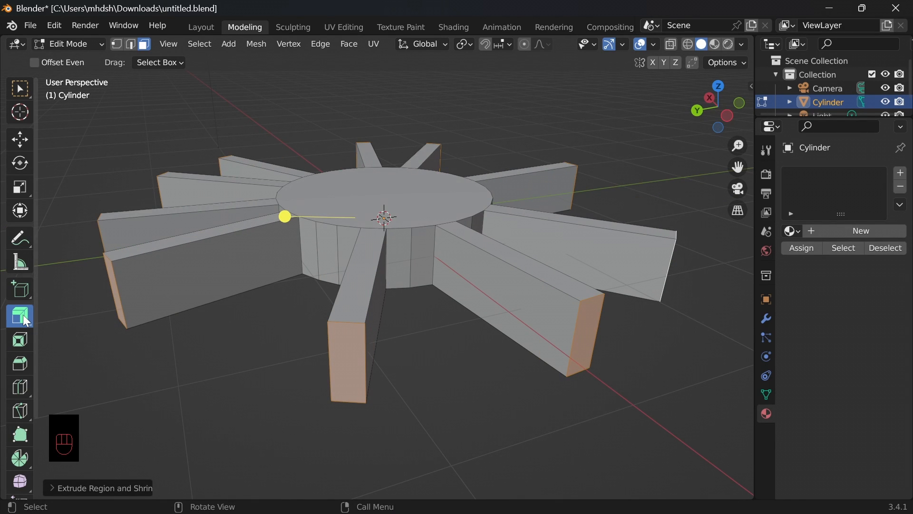
- Return to Object Mode and delete the spoked cylinder
key(ctrl+s)
key(ctrl+s)
key(ctrl+s)
key(Tab)
key(Delete)
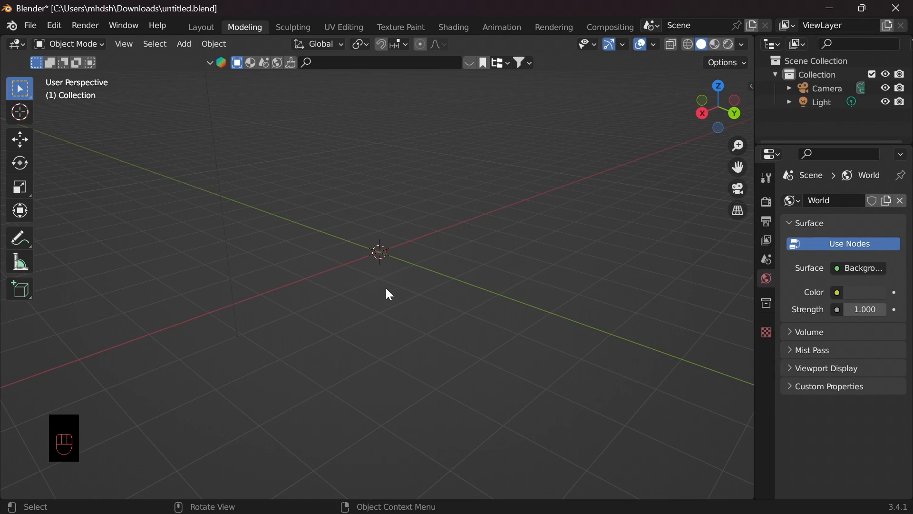
- Add a mesh circle with 32 vertices and a 1 m radius at the world origin
key(shift+a)
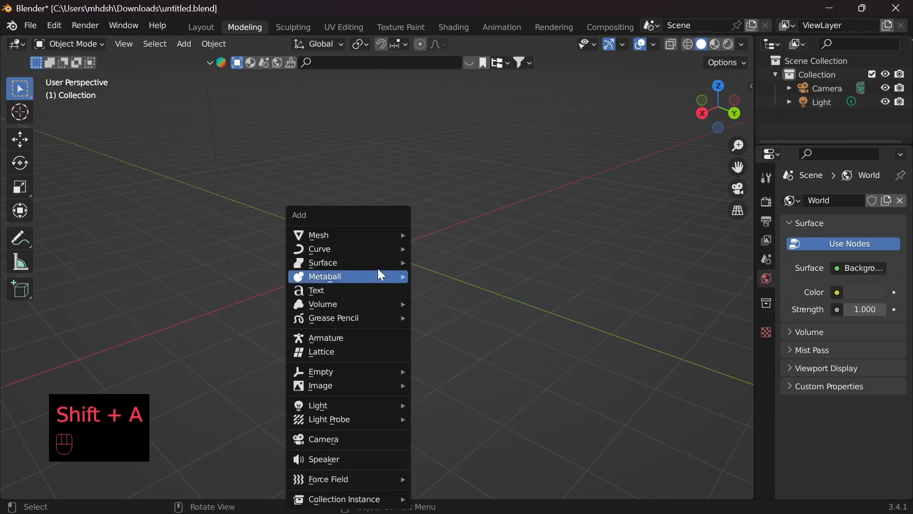
mouse_move(372, 235)
click(437, 263)
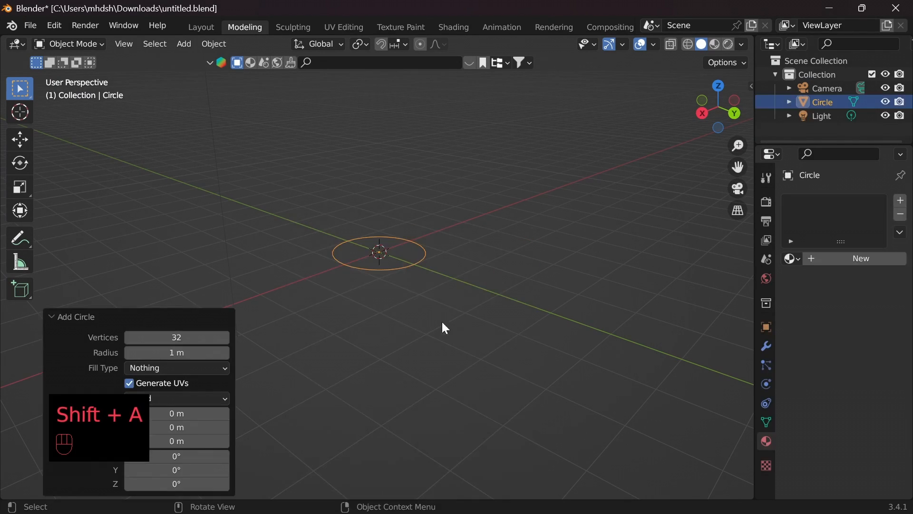
scroll(421, 310, up, 6)
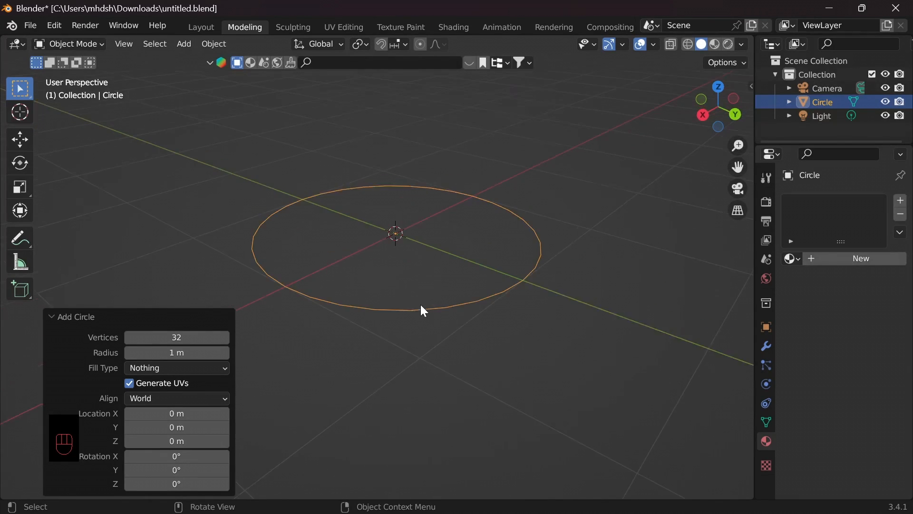
shift+middle_drag(424, 341, 427, 365)
- Fill the circle outline with a single face in Edit Mode
key(Tab)
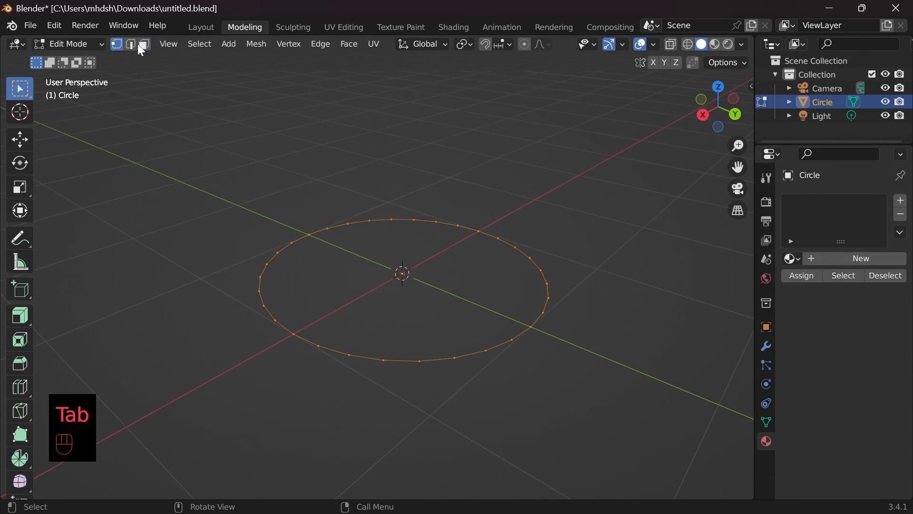
key(f)
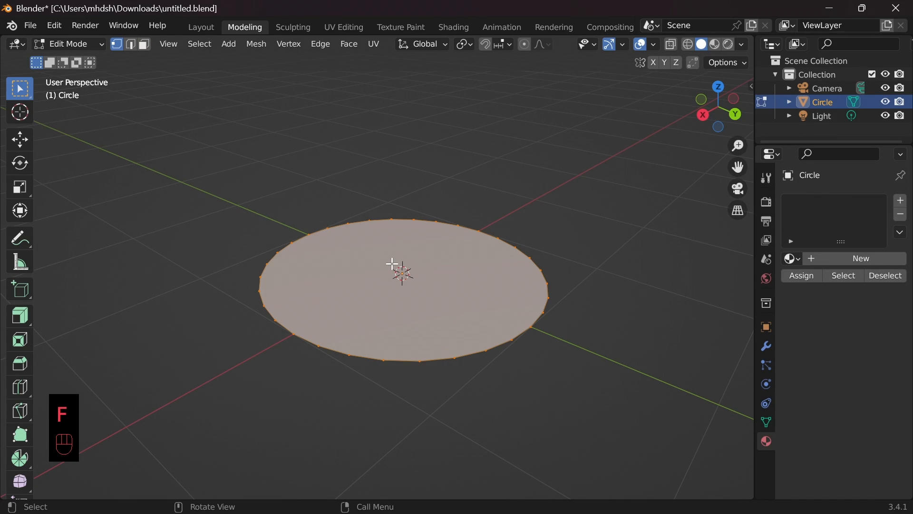
middle_drag(464, 326, 434, 308)
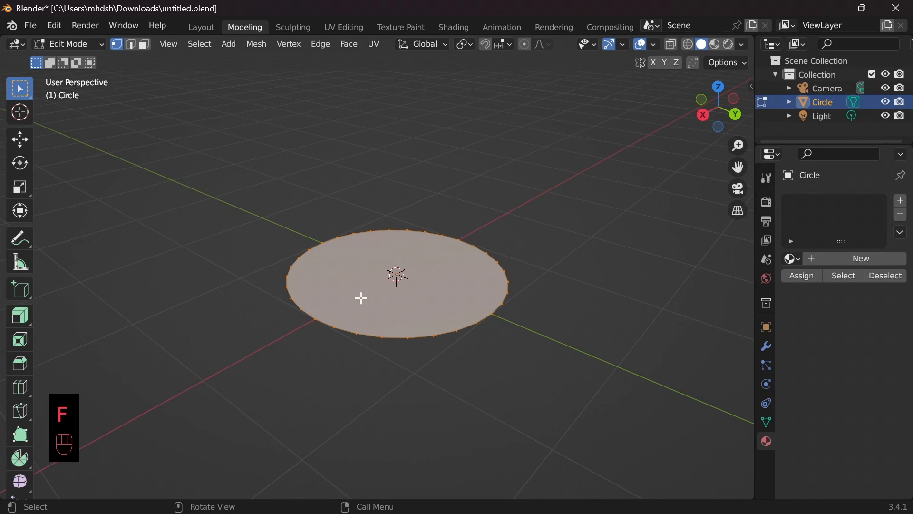
middle_drag(247, 302, 271, 300)
shift+middle_drag(475, 387, 453, 359)
middle_drag(471, 323, 469, 344)
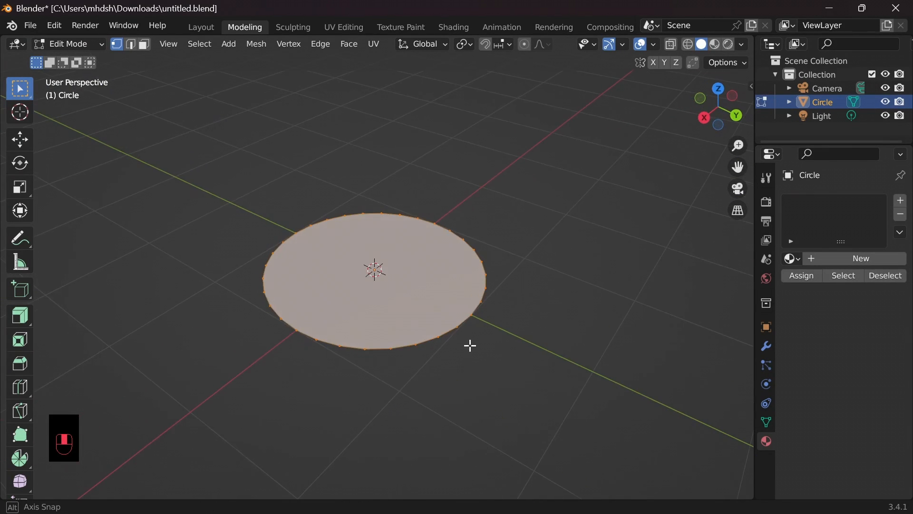
- Return to Object Mode and delete the filled circle
key(Tab)
key(Tab)
key(Tab)
key(Tab)
key(Tab)
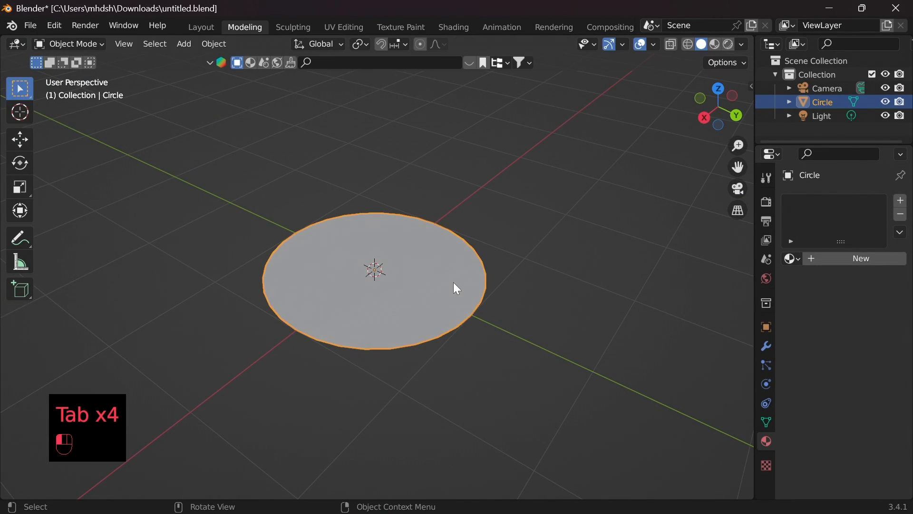
key(Delete)
- Add a 2 m plane at the world origin and apply Shade Smooth to it
key(shift+a)
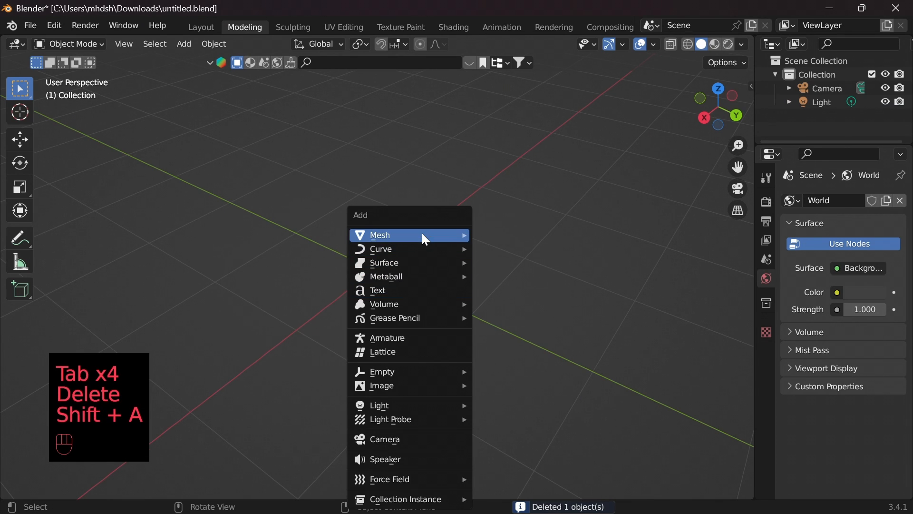
mouse_move(421, 233)
click(496, 231)
middle_drag(468, 309, 399, 232)
right_click(400, 236)
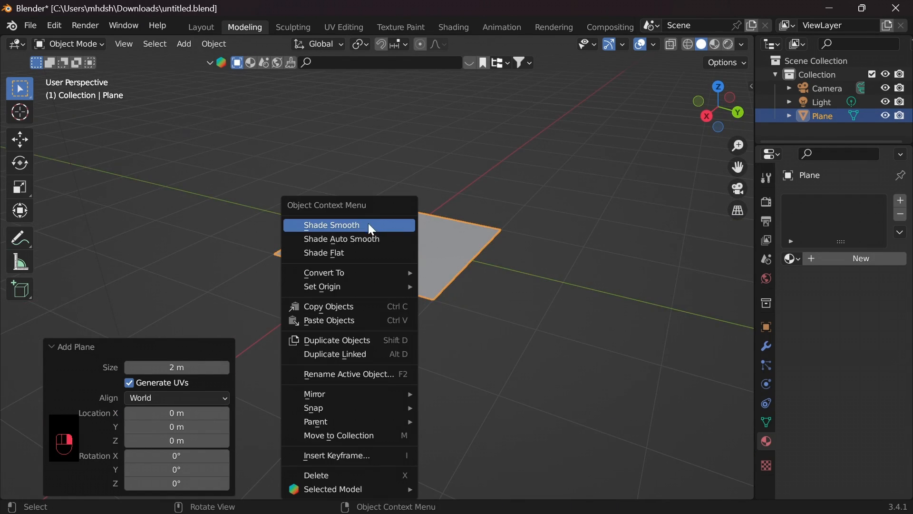
click(370, 225)
- Subdivide the whole plane three times in Edit Mode, with one cut each time
key(Tab)
right_click(383, 228)
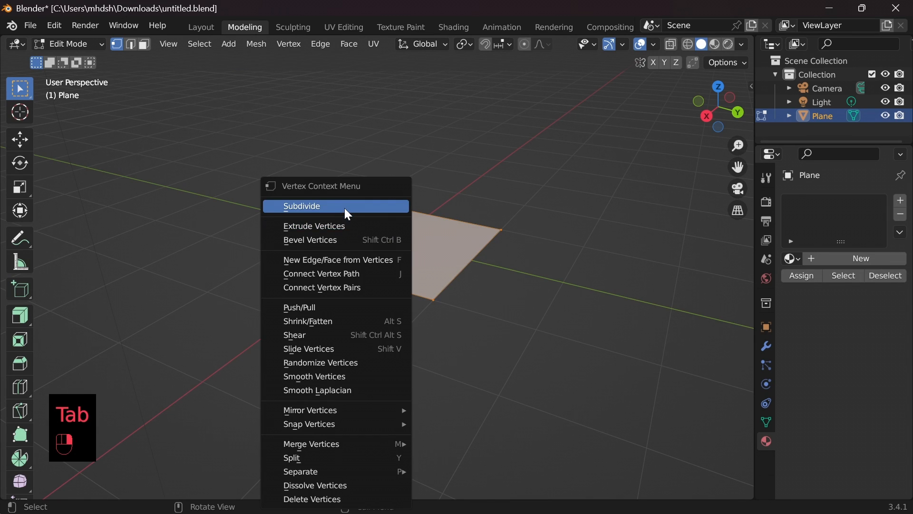
click(344, 207)
right_click(387, 237)
click(337, 207)
right_click(370, 218)
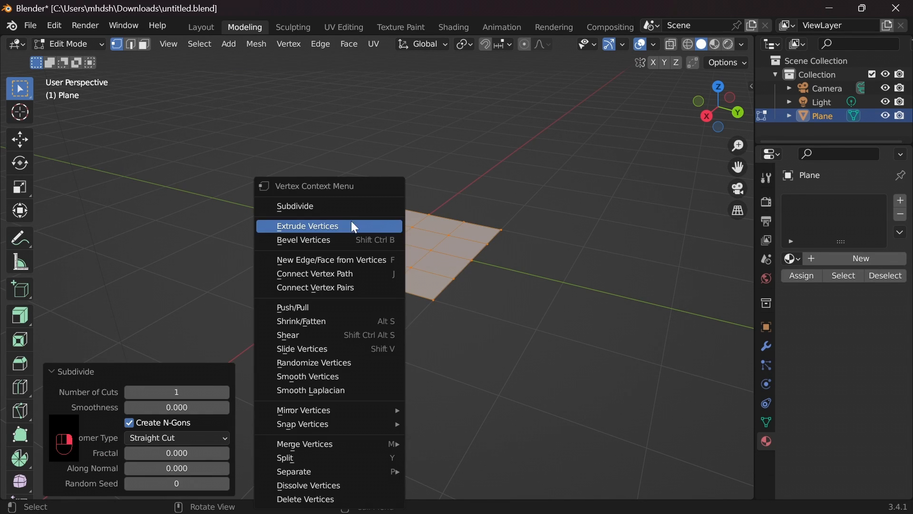
click(330, 208)
scroll(434, 302, up, 6)
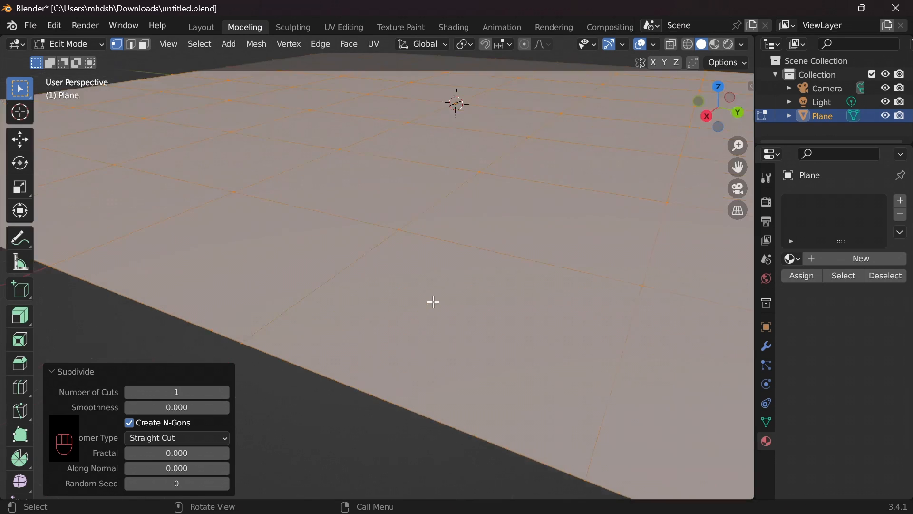
scroll(435, 277, down, 5)
scroll(469, 318, up, 3)
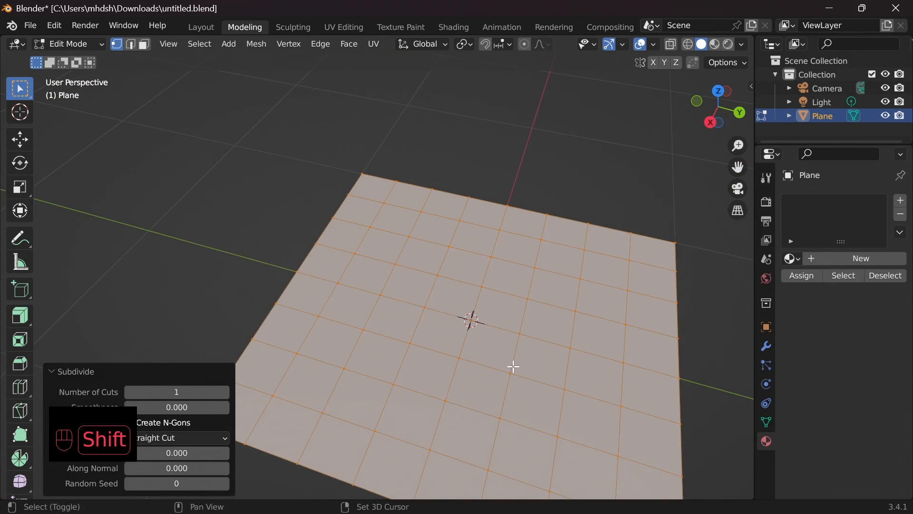
- Select two diagonally opposite interior vertices of the plane grid and connect them with a vertex path through the centre
shift+middle_drag(512, 367, 464, 311)
click(288, 270)
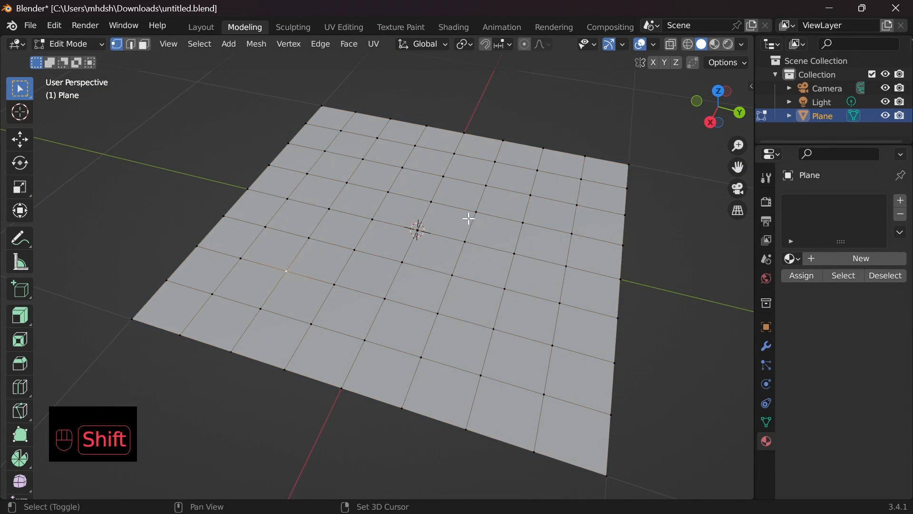
middle_drag(364, 270, 551, 256)
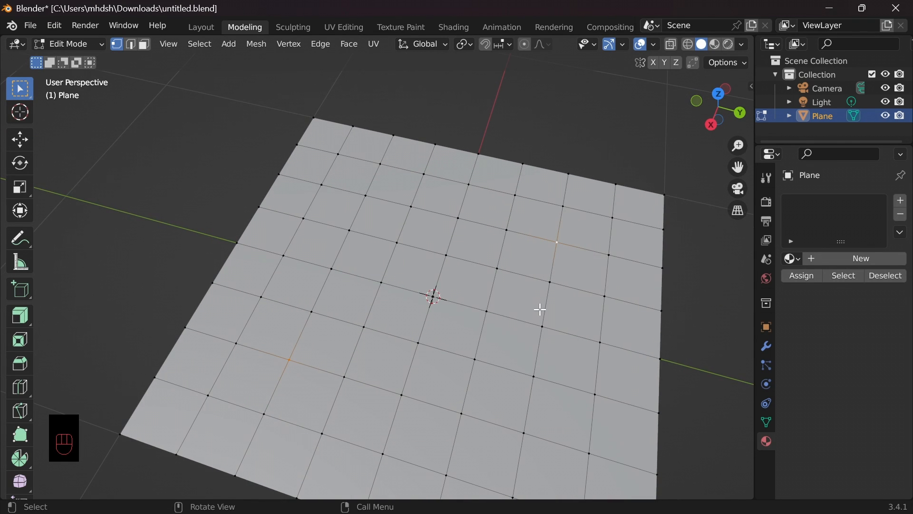
key(j)
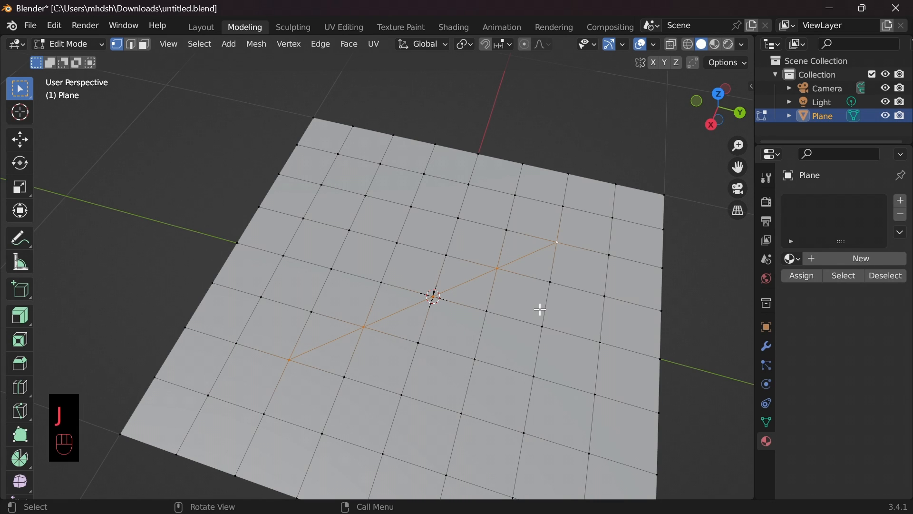
- Return to Object Mode and delete the subdivided plane
key(Tab)
key(Tab)
key(Tab)
key(Delete)
- Add a 2 m mesh cube at the world origin and enter Edit Mode on it
key(shift+a)
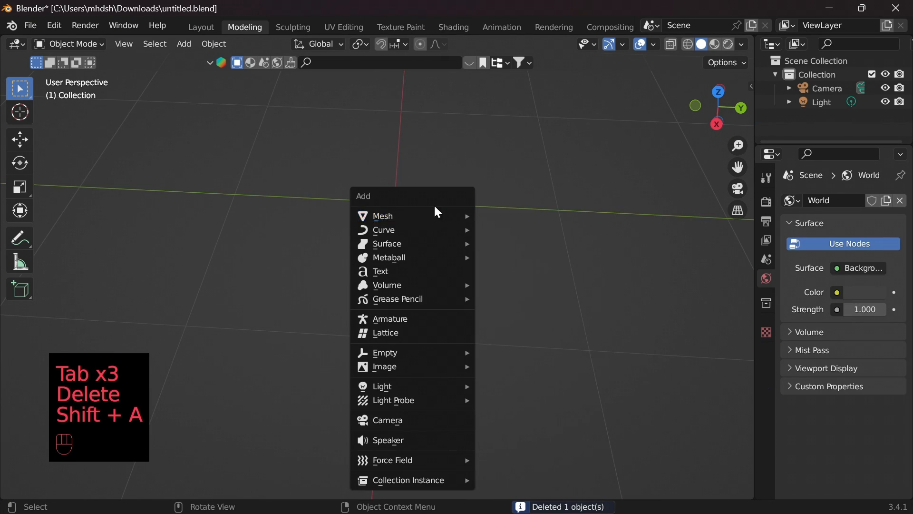
mouse_move(425, 216)
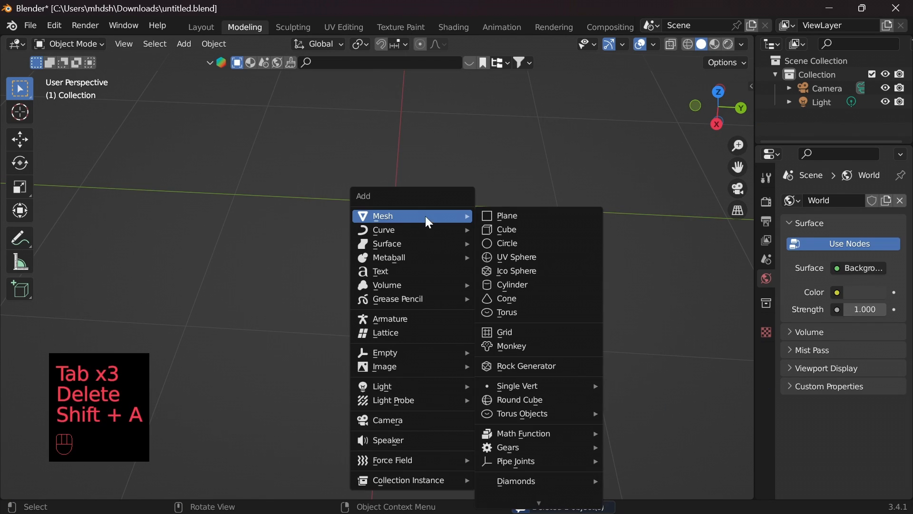
click(508, 229)
scroll(459, 295, down, 5)
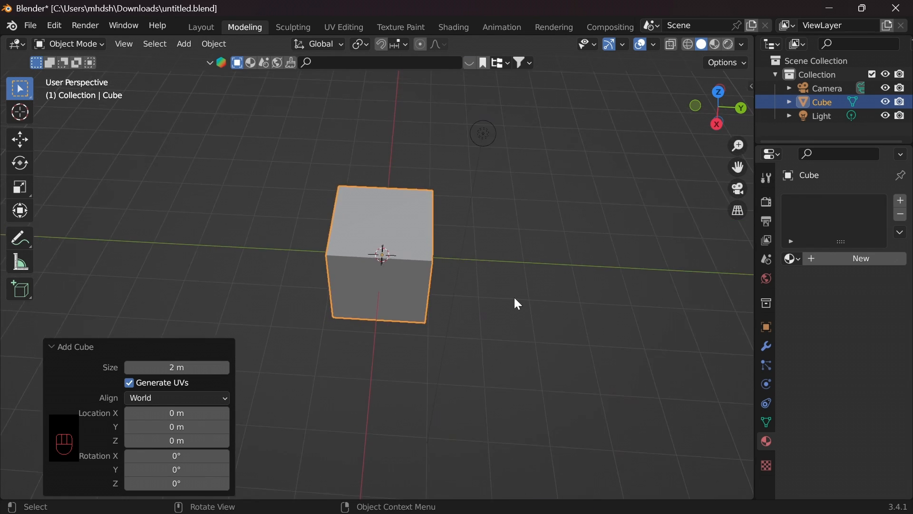
middle_drag(514, 301, 450, 251)
key(Tab)
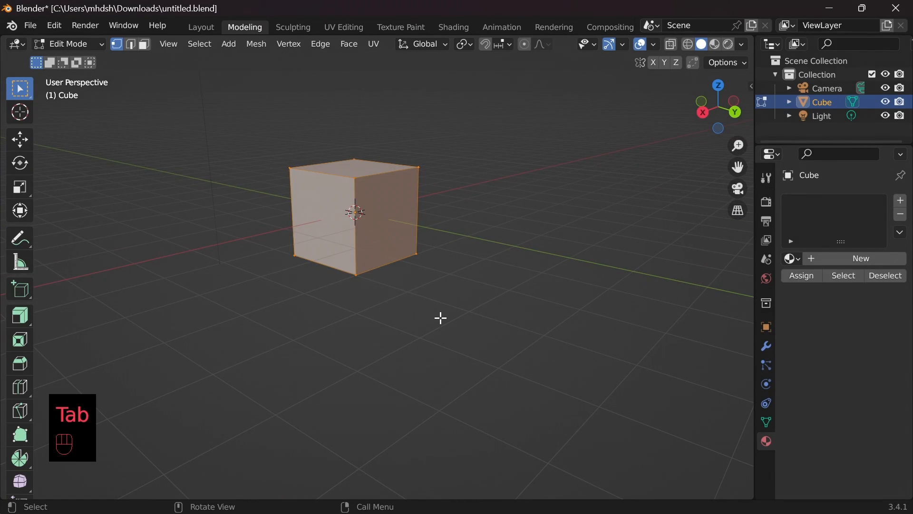
shift+middle_drag(423, 320, 439, 353)
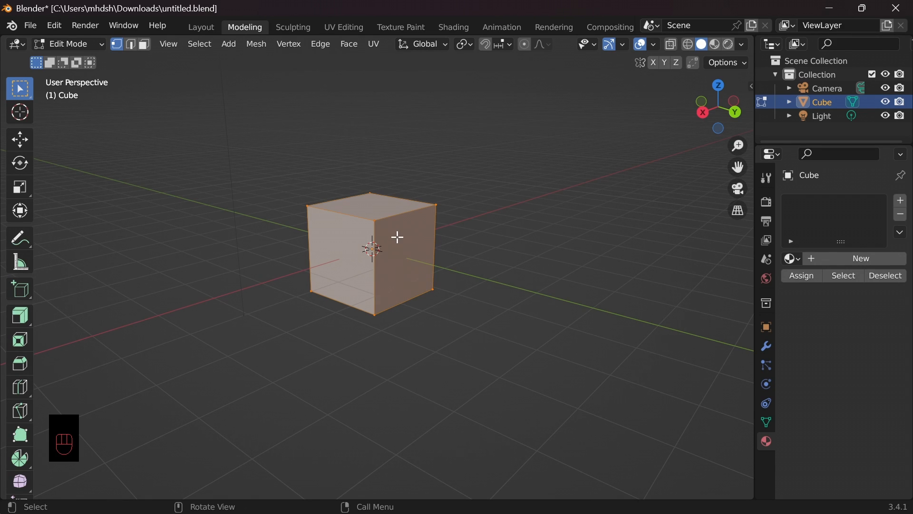
- Add a loop cut across the cube's X-direction edges and set the number of cuts to 6
key(ctrl)
key(ctrl)
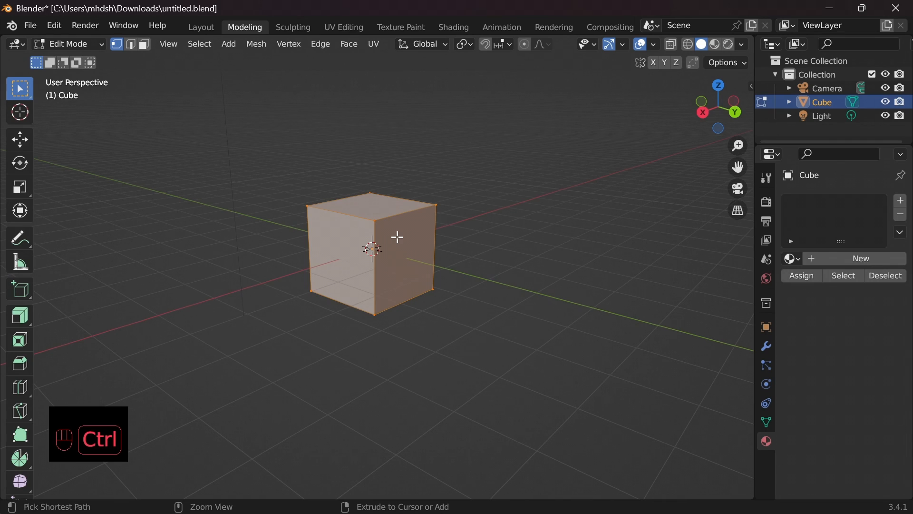
key(ctrl+r)
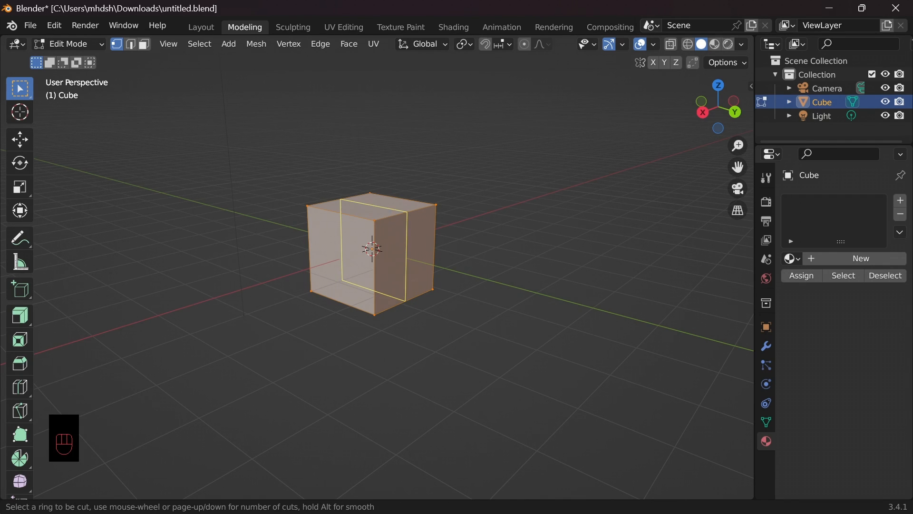
click(393, 218)
click(393, 218)
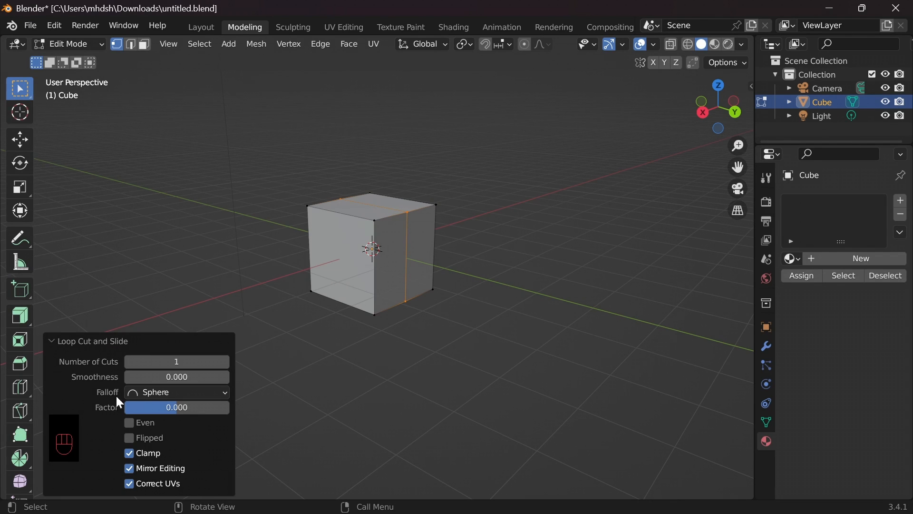
click(225, 362)
click(225, 361)
click(225, 362)
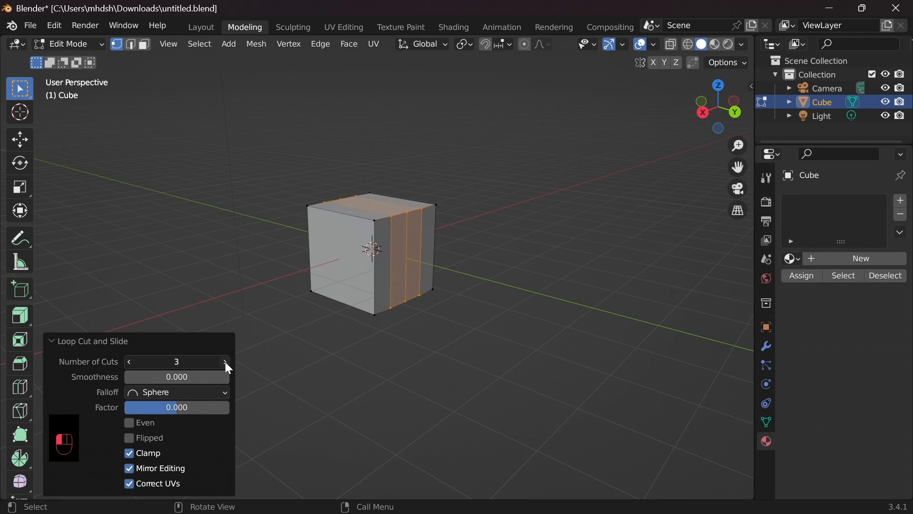
click(225, 361)
click(224, 361)
middle_drag(477, 340, 371, 223)
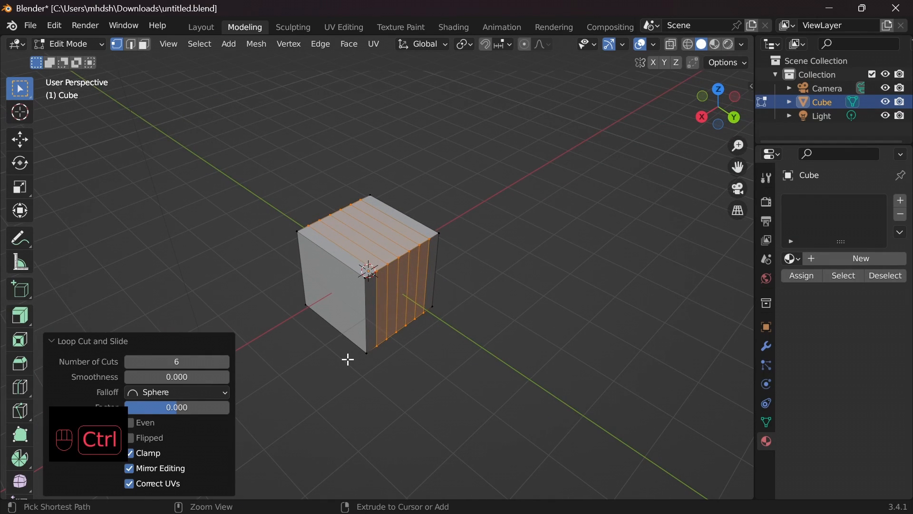
key(ctrl+r)
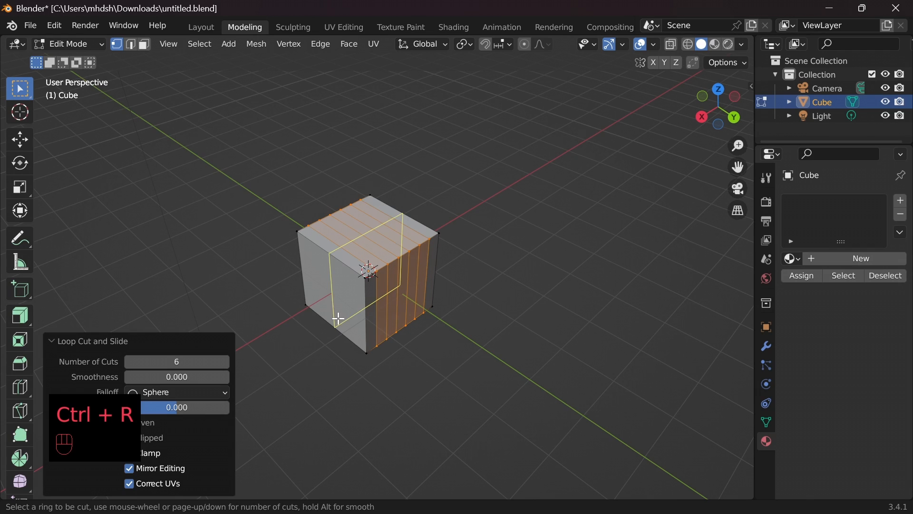
click(382, 330)
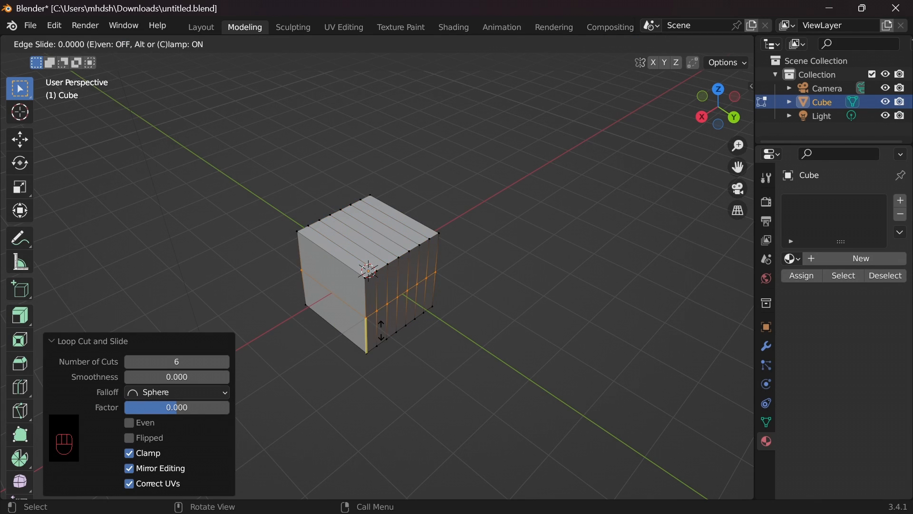
double_click(381, 330)
key(ctrl+z)
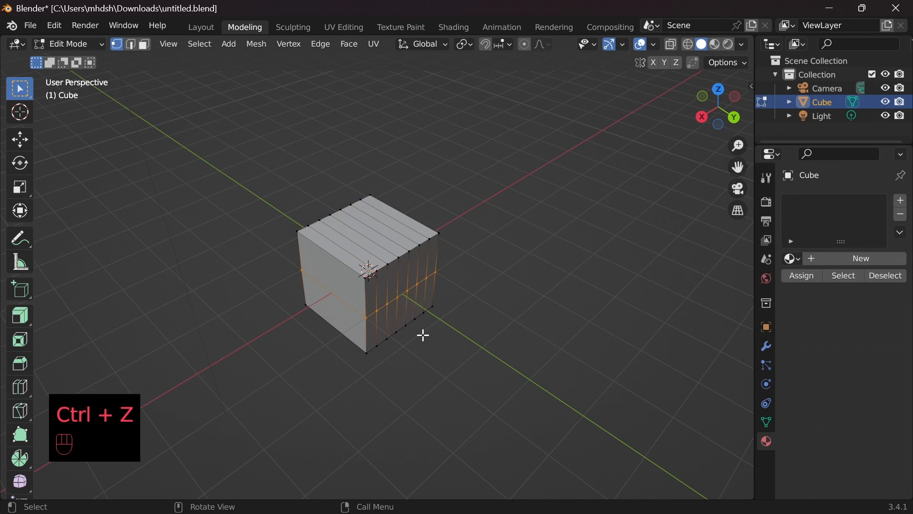
key(ctrl+z)
- Add horizontal loop cuts around the cube's vertical edges with the number of cuts set to 5
key(ctrl+r)
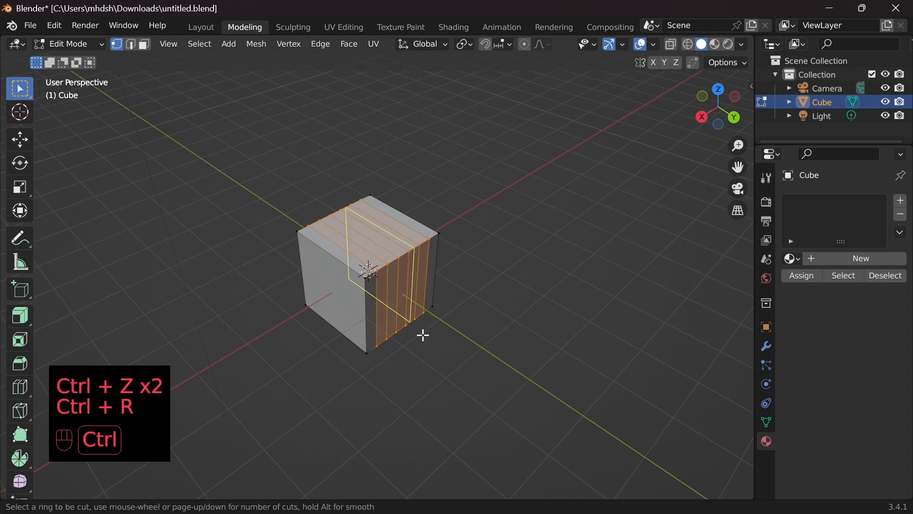
click(390, 286)
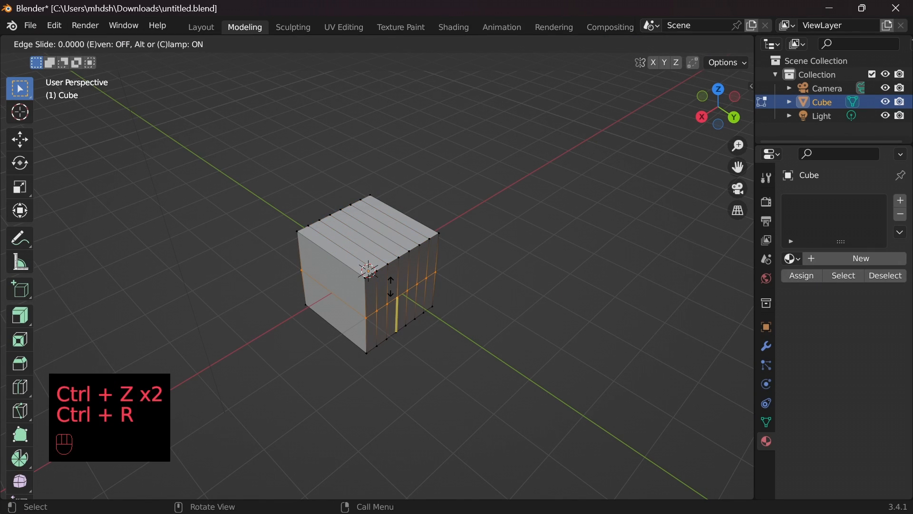
click(390, 286)
click(226, 361)
click(226, 362)
click(226, 361)
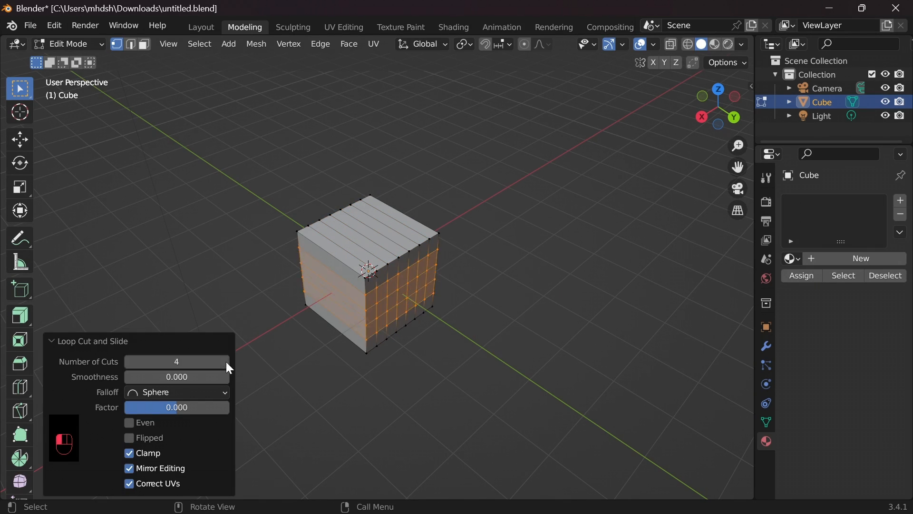
click(226, 361)
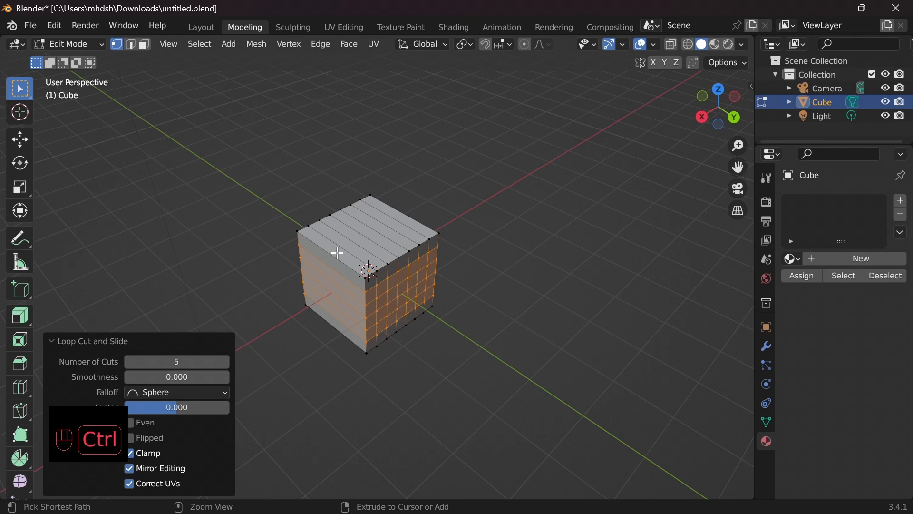
- Add loop cuts dividing the cube along its Y direction with 5 cuts, completing the grid on all faces
key(ctrl+r)
click(338, 253)
click(338, 253)
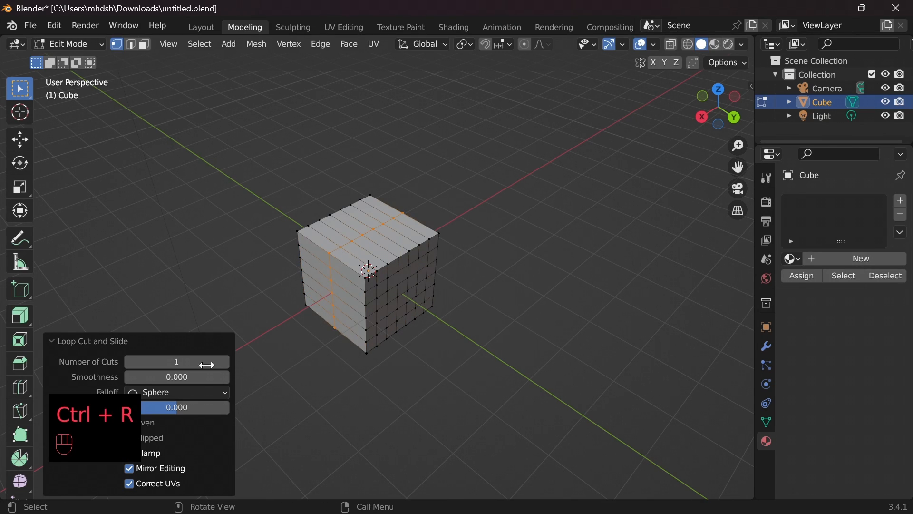
click(226, 362)
click(226, 362)
click(226, 366)
click(227, 366)
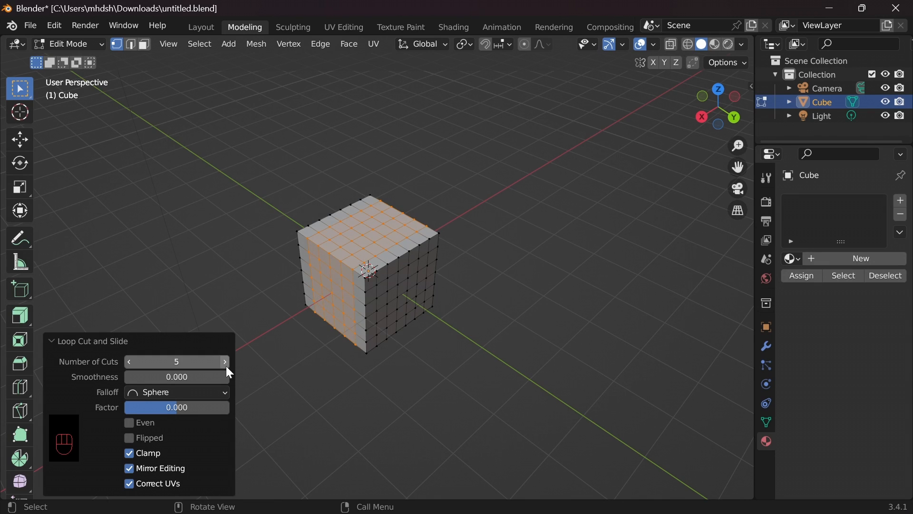
middle_drag(344, 365, 521, 358)
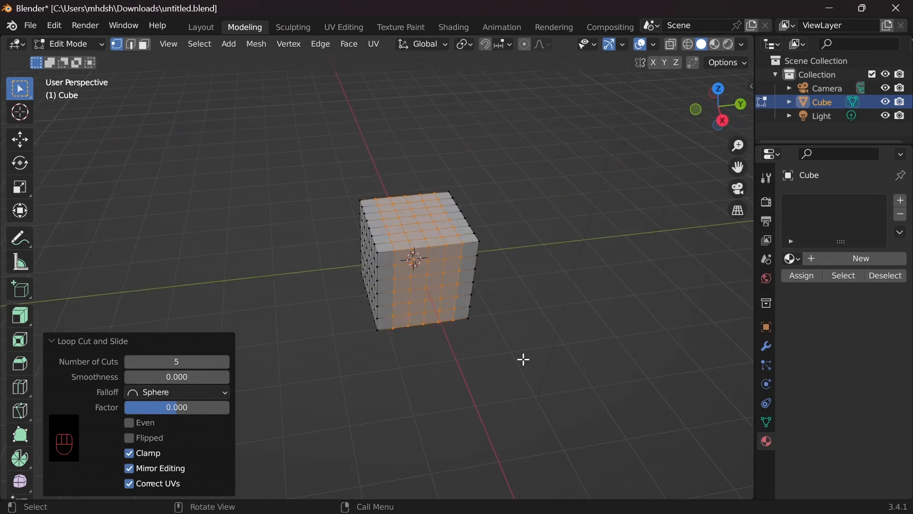
- Clear the cube's mesh selection and switch to face selection mode
key(Tab)
key(Tab)
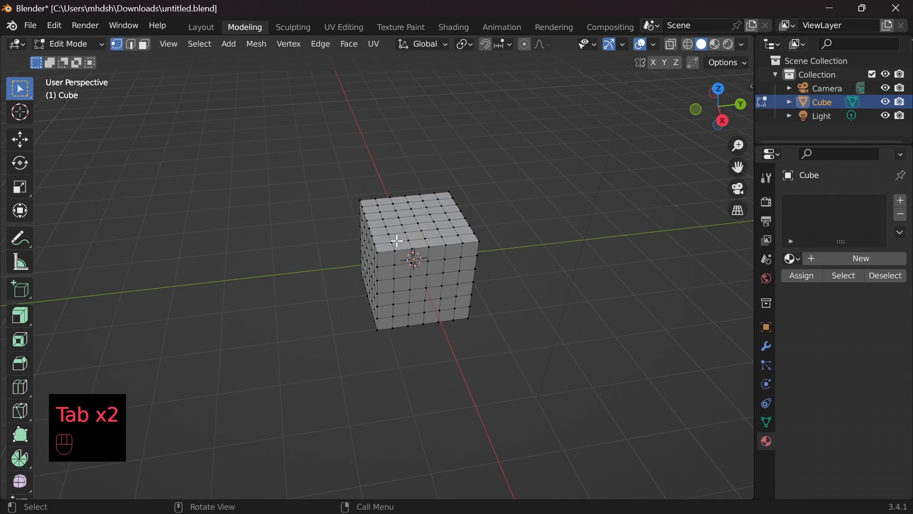
middle_drag(460, 382, 456, 283)
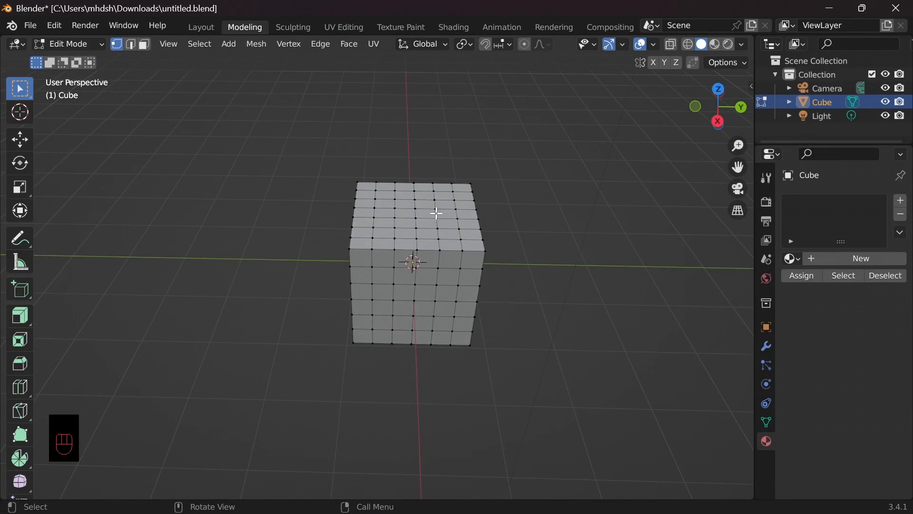
middle_drag(534, 261, 450, 234)
click(145, 45)
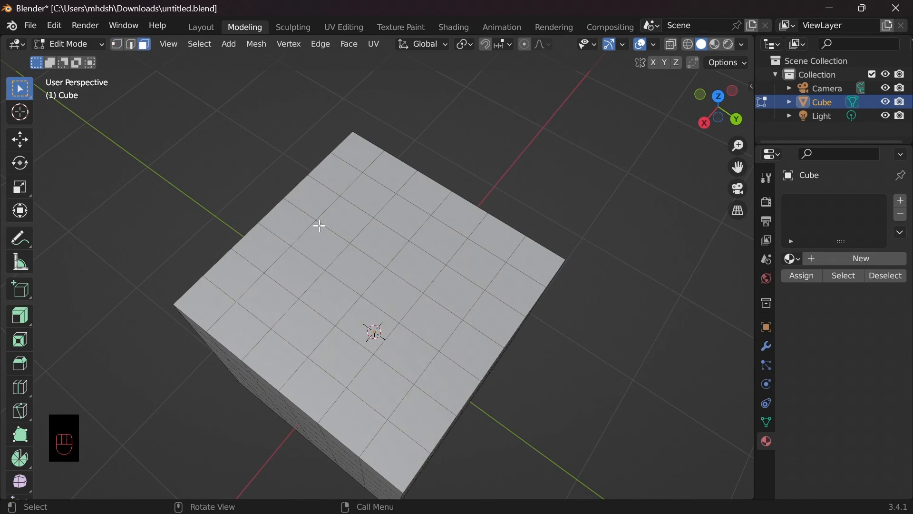
- Select various single faces across the cube's gridded top, one after another
click(319, 236)
click(377, 241)
click(471, 269)
click(369, 327)
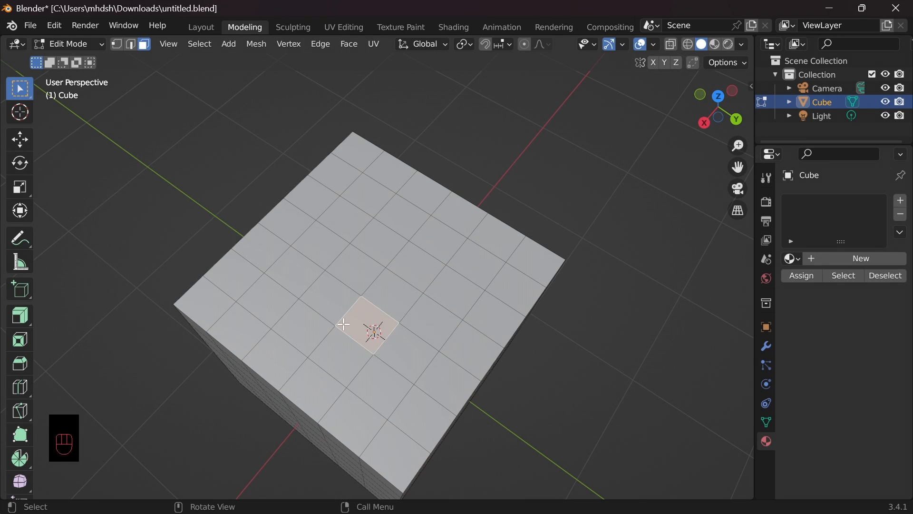
click(315, 304)
click(297, 270)
click(394, 218)
click(457, 291)
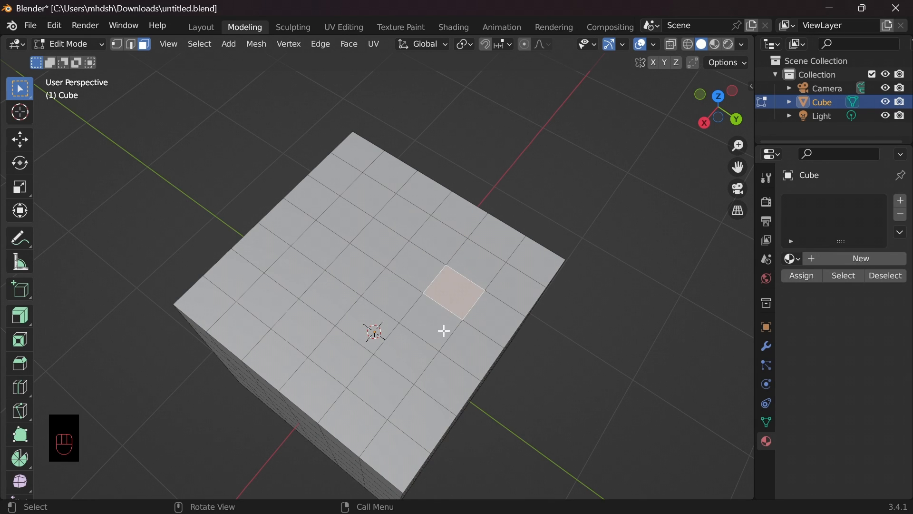
click(404, 350)
click(376, 381)
scroll(405, 382, down, 2)
middle_drag(403, 381, 477, 307)
- Return to Object Mode, delete the subdivided cube and add a 2 m mesh plane at the world origin
key(ctrl+s)
key(Tab)
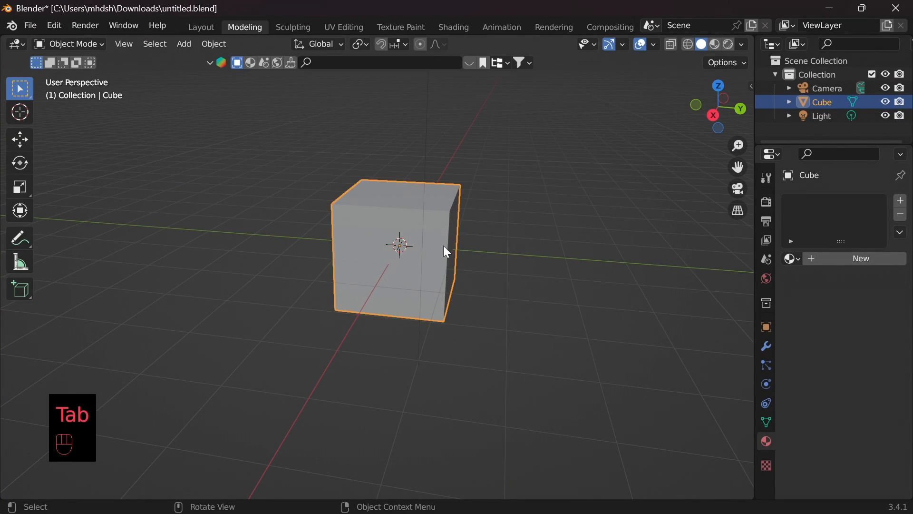
key(Delete)
key(shift+a)
mouse_move(464, 235)
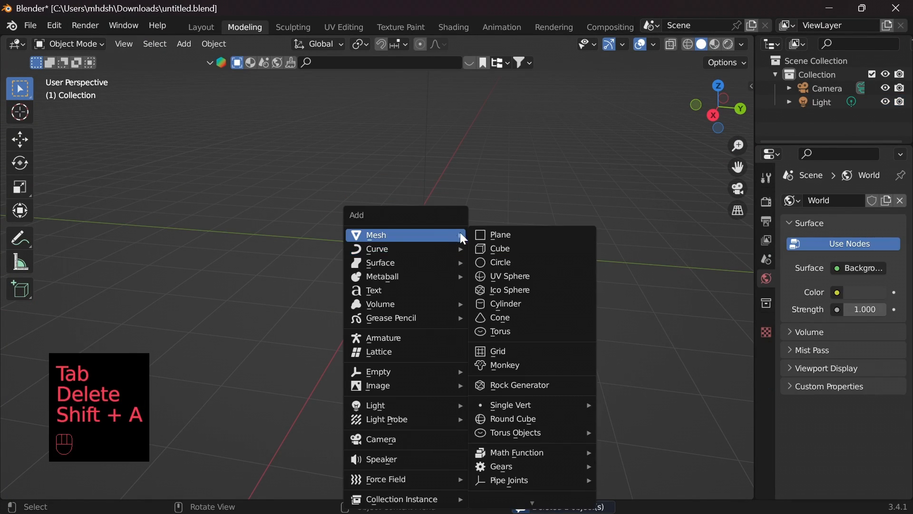
click(542, 233)
- Scale the new plane up uniformly by a factor of about 1.456
key(s)
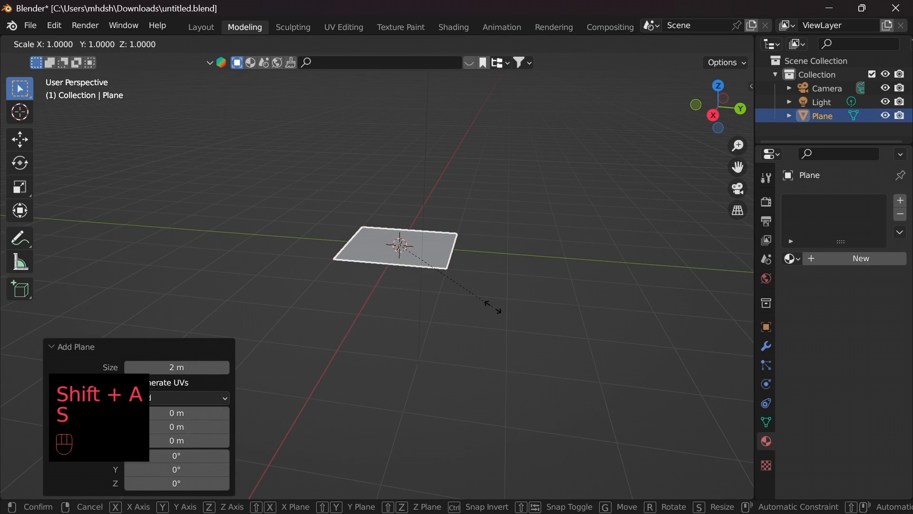
click(535, 335)
key(e)
key(z)
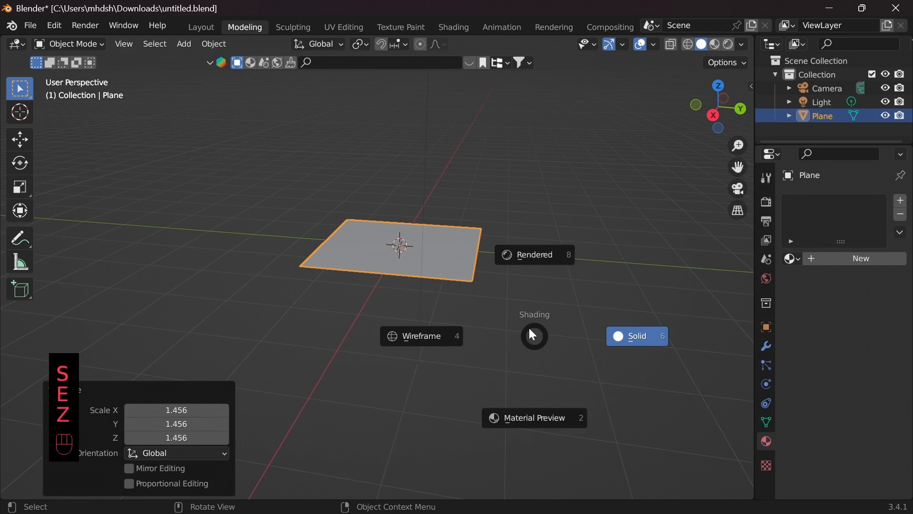
click(572, 303)
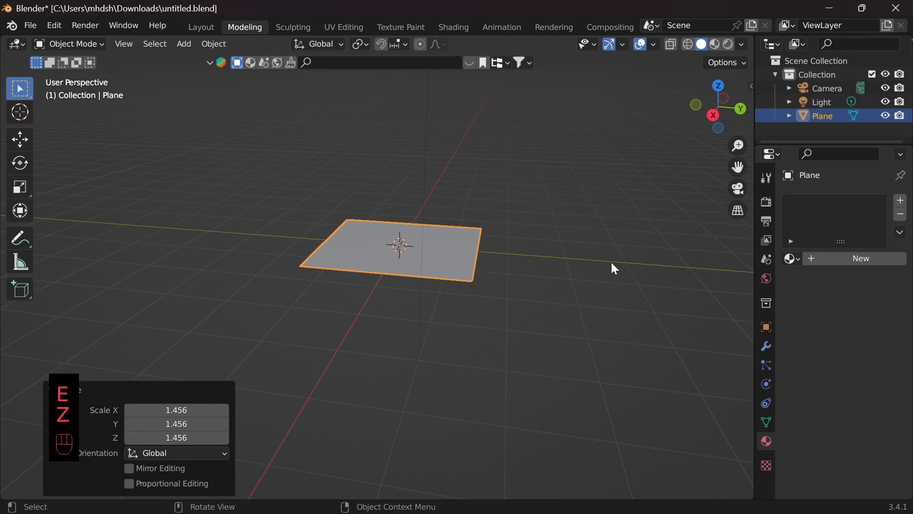
- Enter Edit Mode and extrude the plane downward along Z into a thin slab
key(Tab)
key(e)
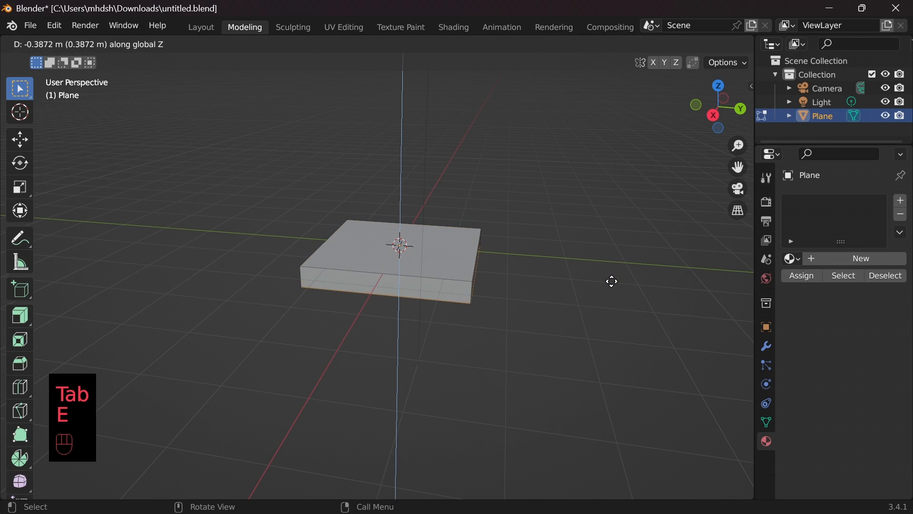
click(612, 276)
- Add loop cuts dividing the slab along its Y direction, with 6 evenly spaced cuts
key(Tab)
key(Tab)
key(a)
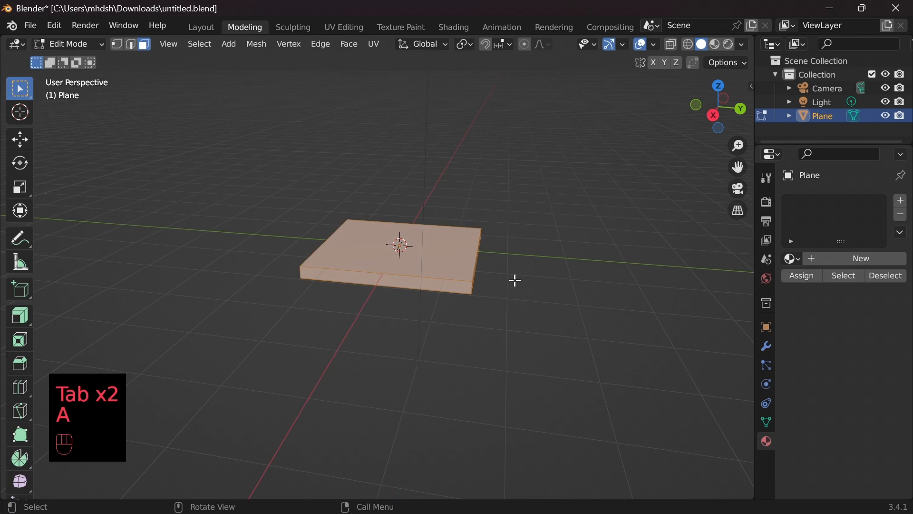
key(ctrl+r)
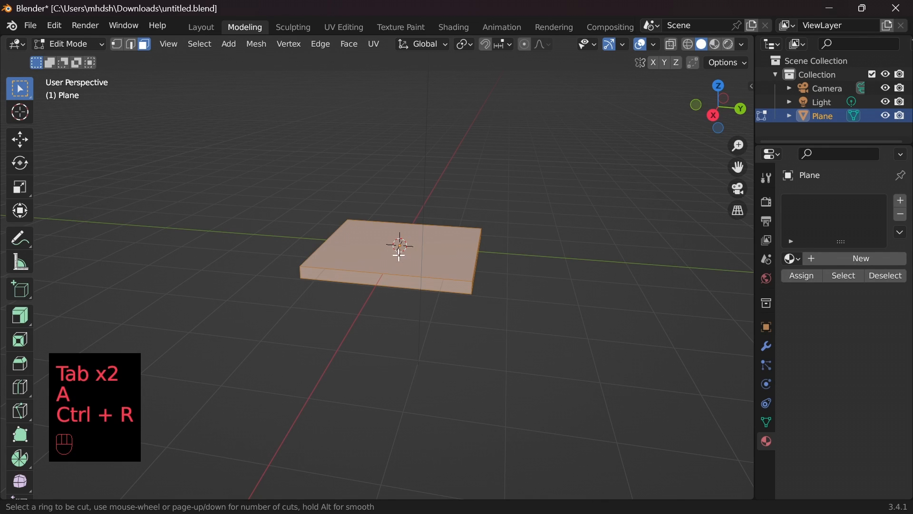
click(384, 270)
right_click(384, 270)
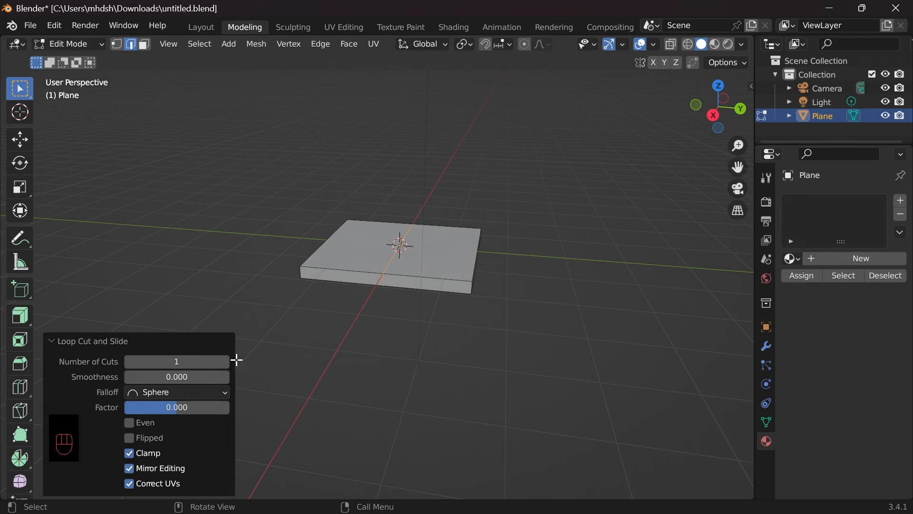
drag(227, 363, 285, 363)
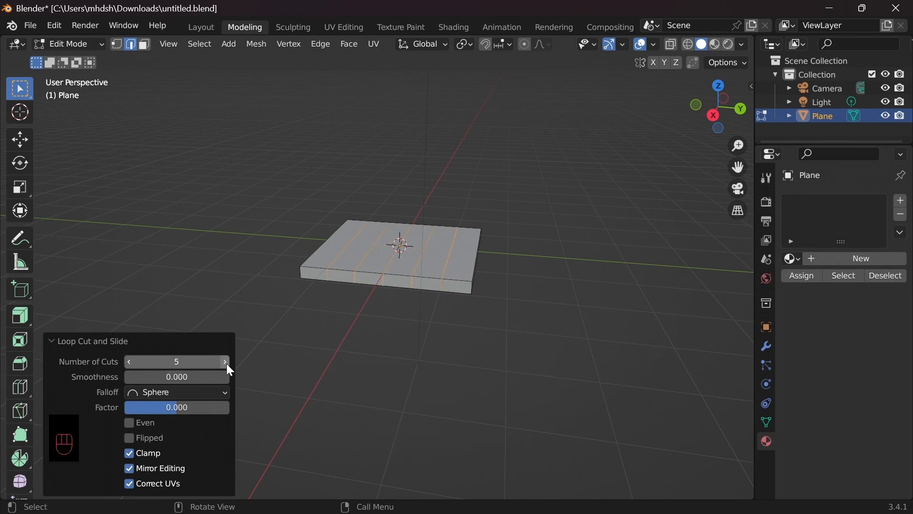
- Add loop cuts dividing the slab along its X direction, with the number of cuts set to 6
key(ctrl+r)
click(350, 260)
right_click(350, 260)
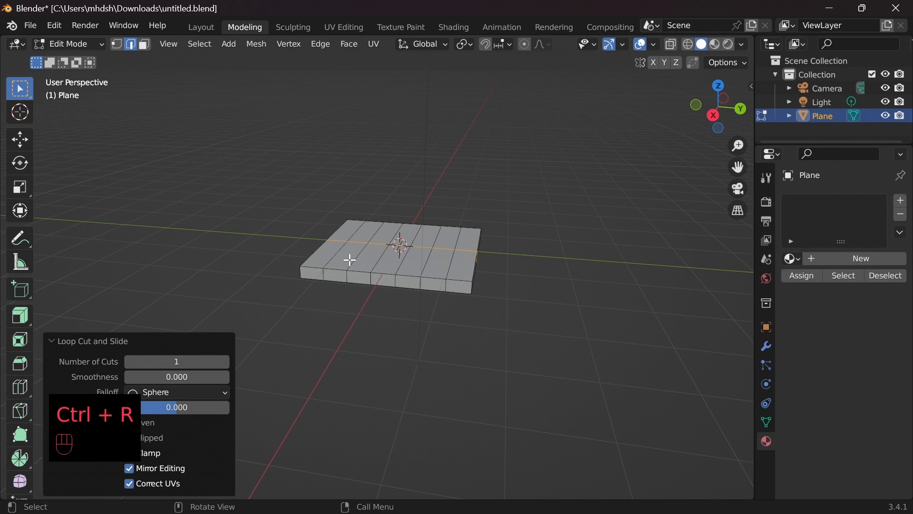
click(225, 361)
click(225, 361)
click(224, 362)
click(224, 361)
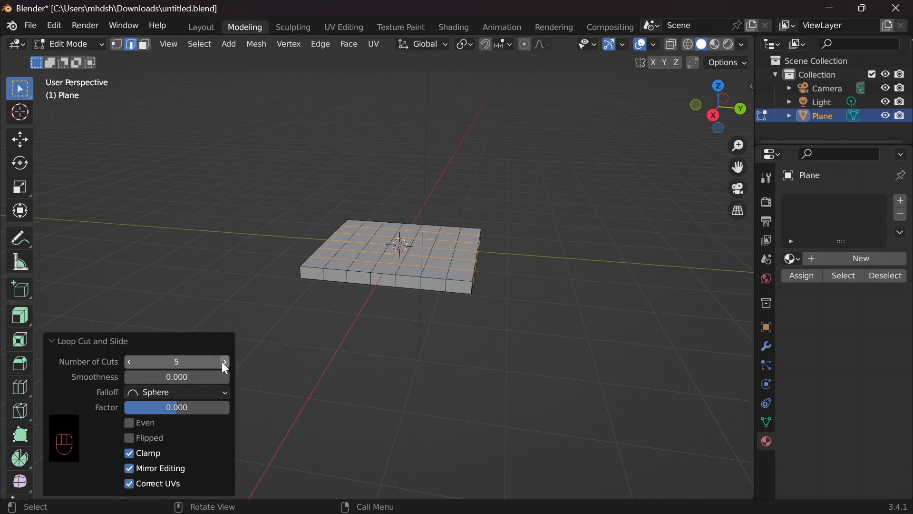
click(224, 361)
- In face select mode, select the four corner faces on the underside of the slab
middle_drag(289, 343, 374, 215)
key(Tab)
key(Tab)
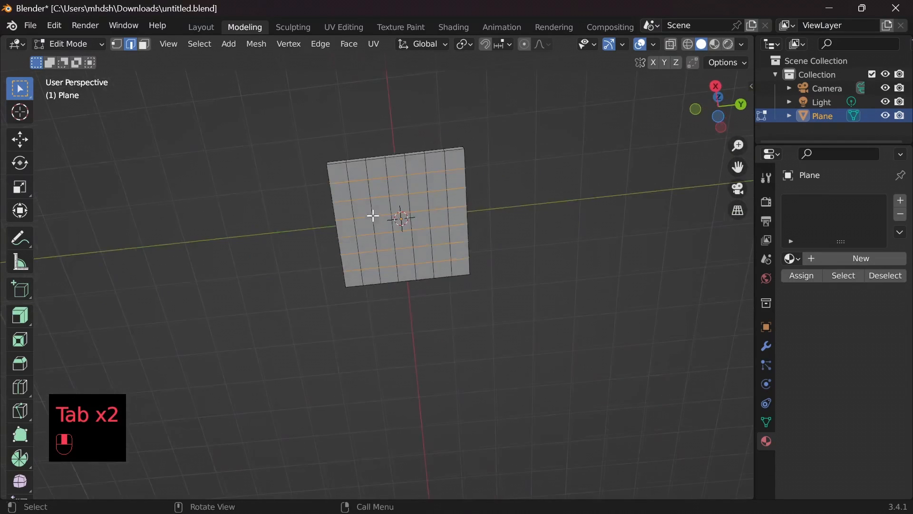
click(145, 44)
shift+click(339, 175)
shift+click(453, 163)
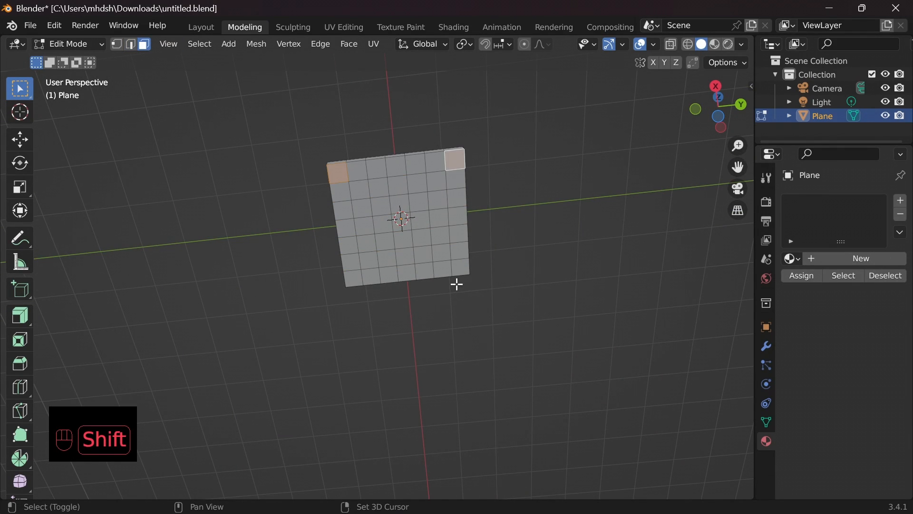
shift+click(460, 267)
shift+click(352, 278)
- Try extruding the four corner faces downward about 1.23 m as legs, and undo that extrusion
middle_drag(287, 233, 395, 361)
key(e)
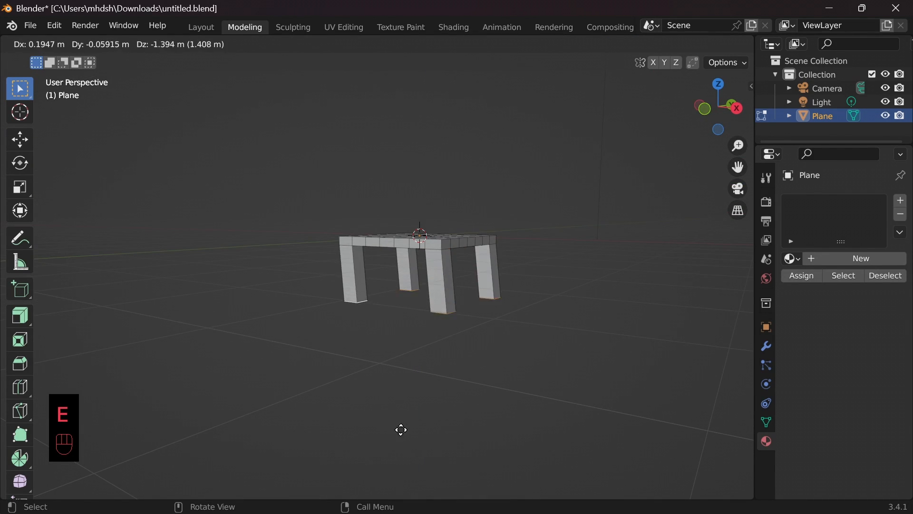
click(391, 410)
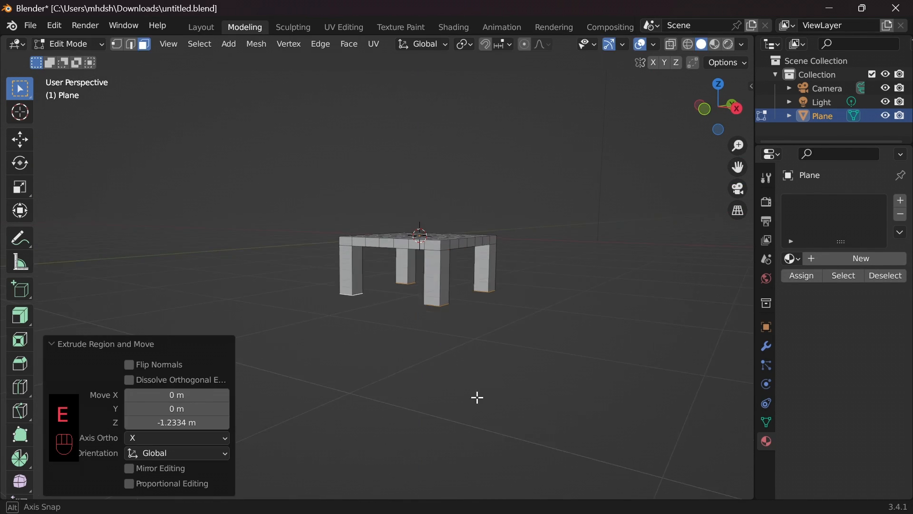
middle_drag(477, 397, 489, 369)
key(w)
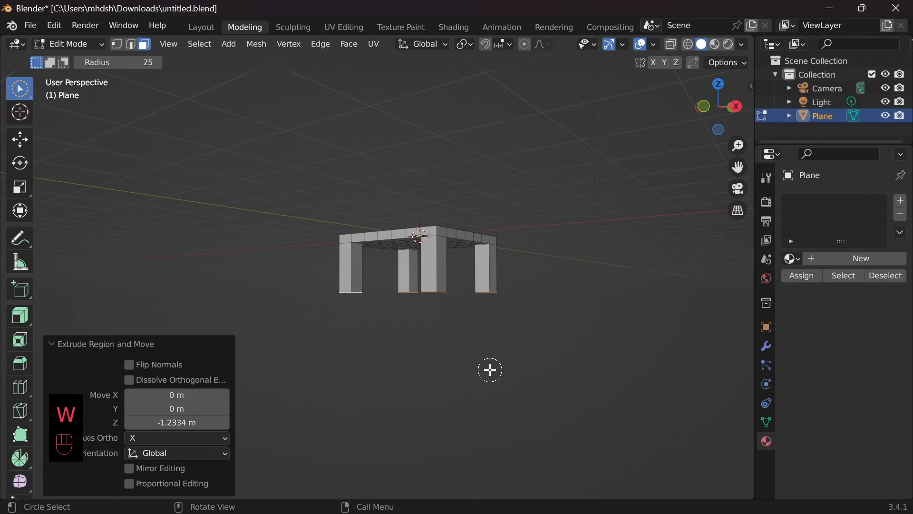
key(Escape)
key(ctrl+z)
- Extrude the four corner faces downward about 2.3 m to form the legs, and return to the box selection tool
key(e)
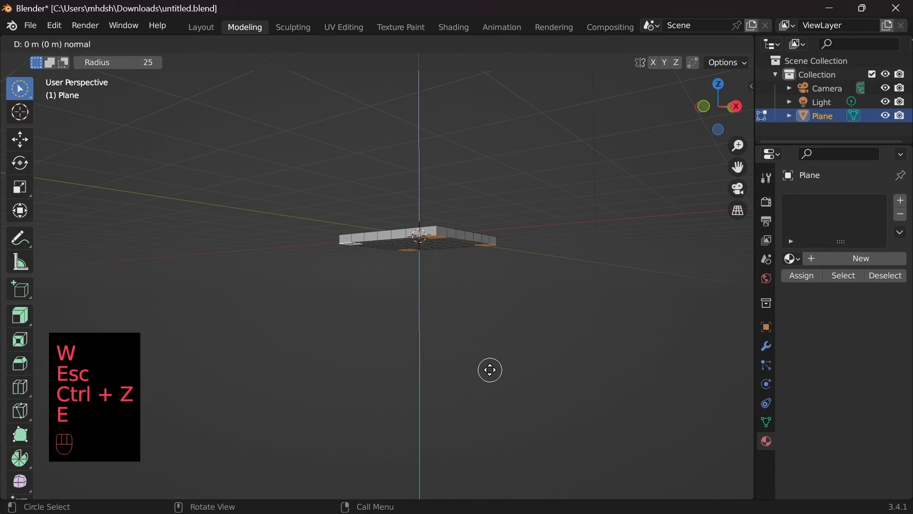
click(498, 455)
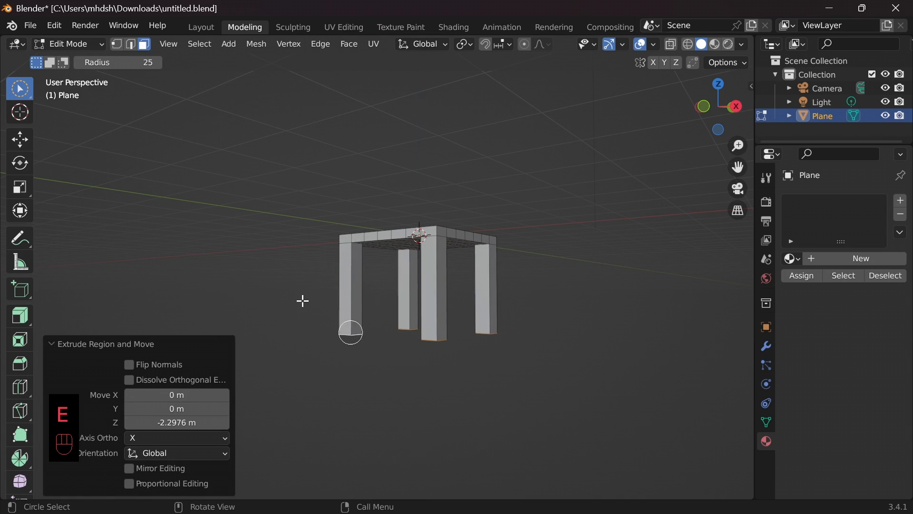
drag(20, 89, 87, 120)
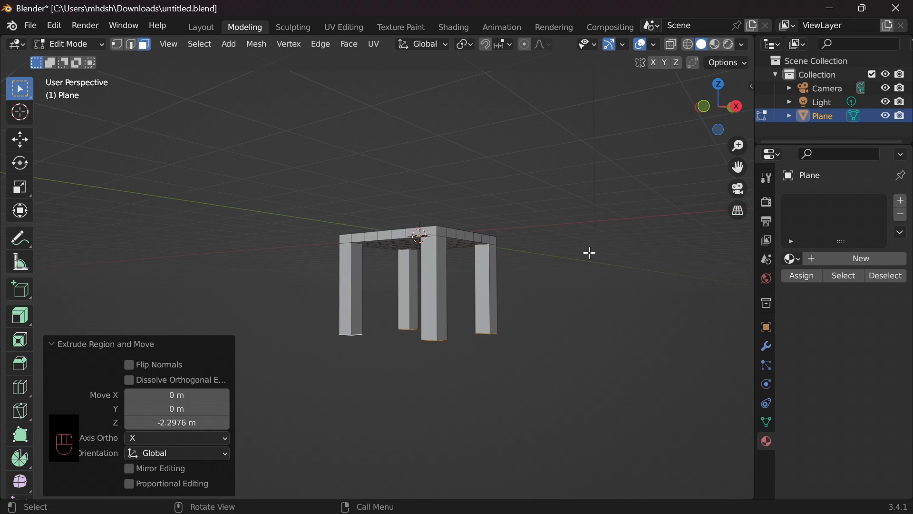
- Extrude the row of top faces along the slab's -X edge upward about 2.3 m to form a chair backrest
middle_drag(590, 253, 541, 322)
shift+click(349, 241)
shift+click(364, 237)
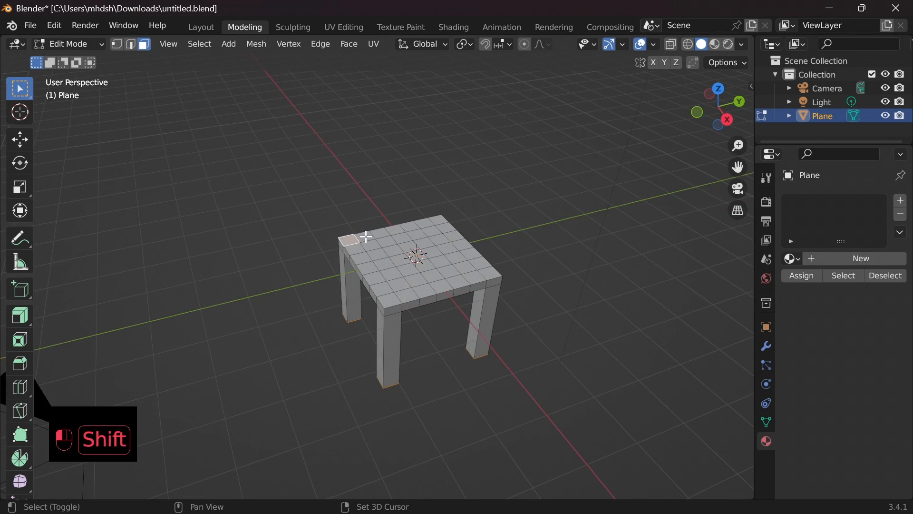
shift+click(427, 223)
shift+click(438, 220)
middle_drag(482, 227, 491, 255)
middle_drag(421, 236, 544, 271)
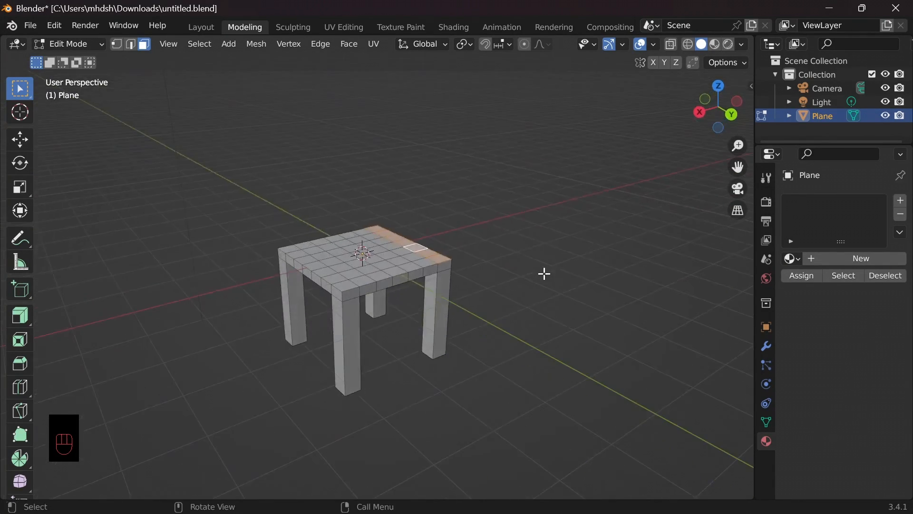
key(e)
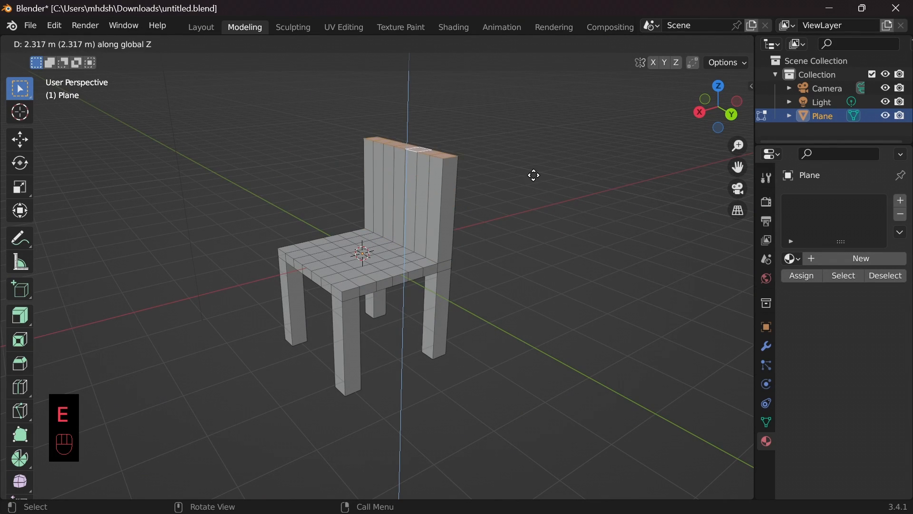
click(524, 171)
middle_drag(523, 171, 599, 234)
shift+middle_drag(586, 247, 583, 310)
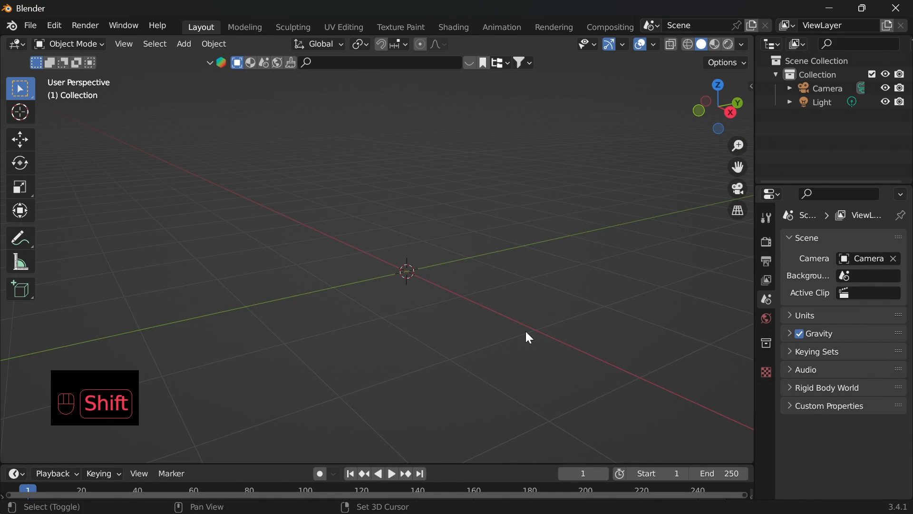
- Add a 2 m cube to the empty scene and enter Edit Mode on it
key(shift+a)
mouse_move(503, 238)
click(572, 249)
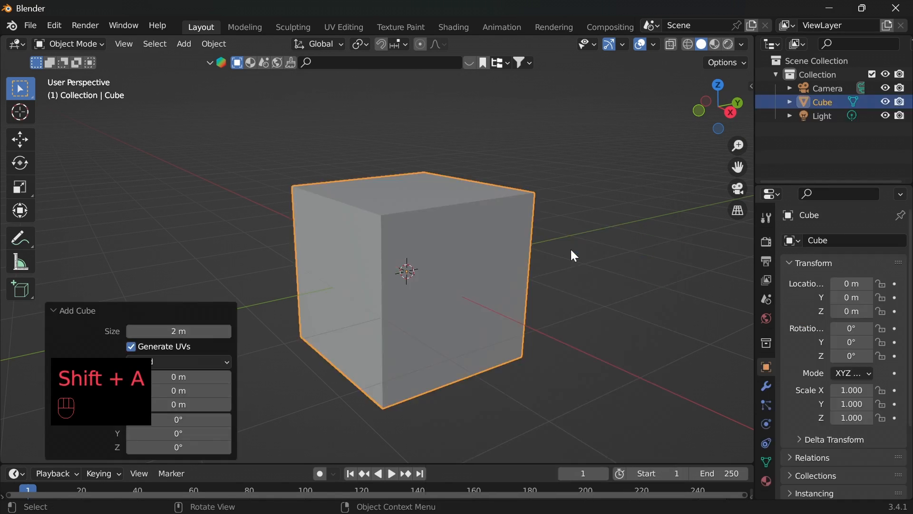
key(Tab)
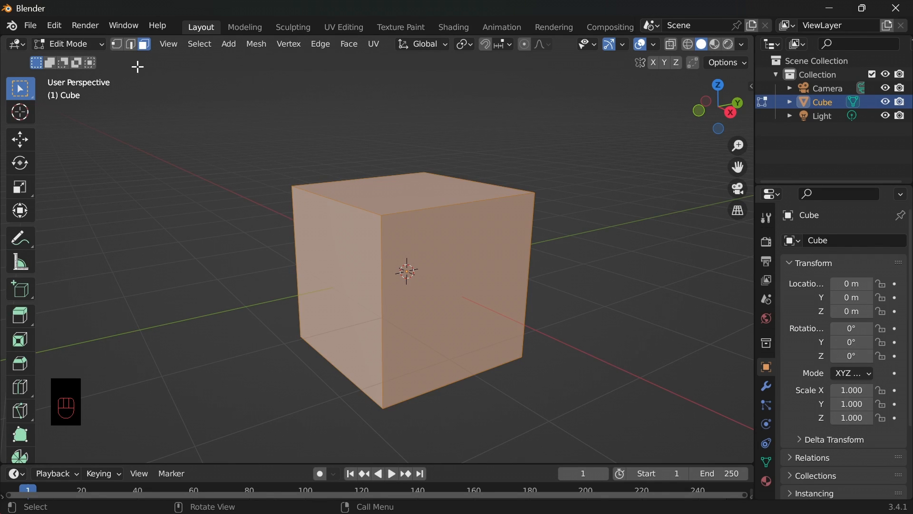
- Examine the context menus for faces, edges and vertices in their select modes, finishing in face select mode
right_click(413, 130)
click(132, 46)
right_click(341, 103)
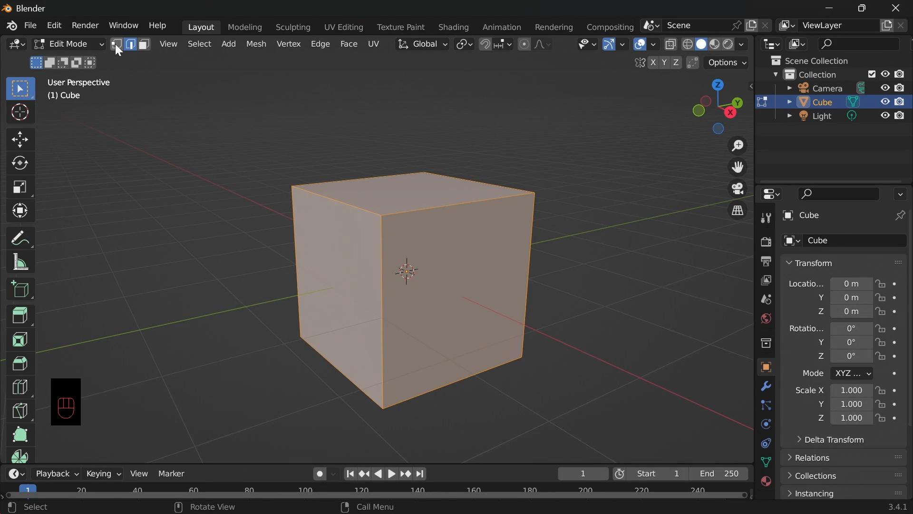
click(116, 44)
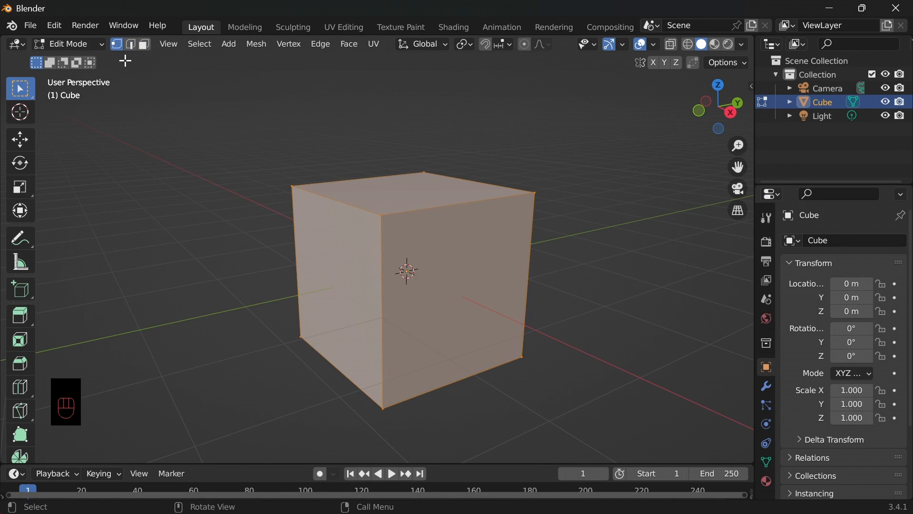
right_click(444, 132)
click(538, 158)
click(146, 46)
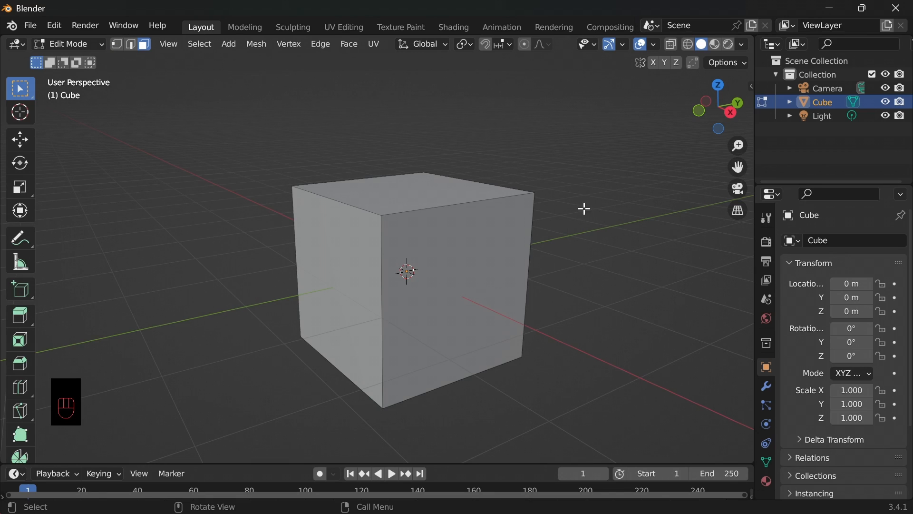
right_click(522, 151)
- Try insetting the cube's +X face by about 0.14 m, and undo the inset
shift+middle_drag(583, 283, 610, 265)
key(Tab)
key(Tab)
click(458, 214)
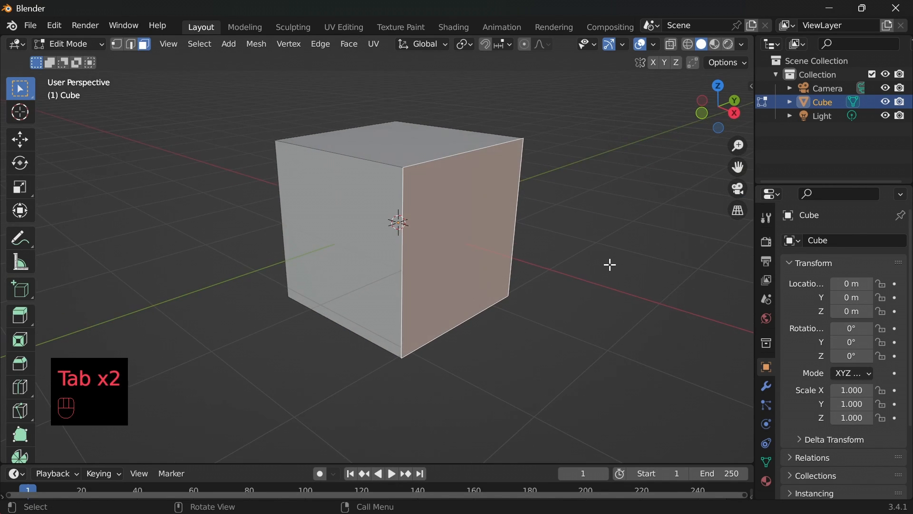
key(i)
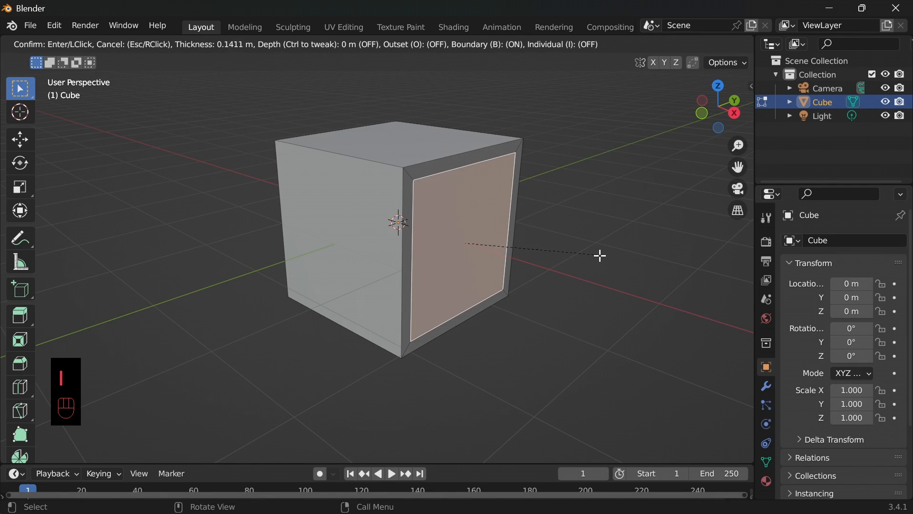
ctrl+click(600, 256)
key(ctrl+z)
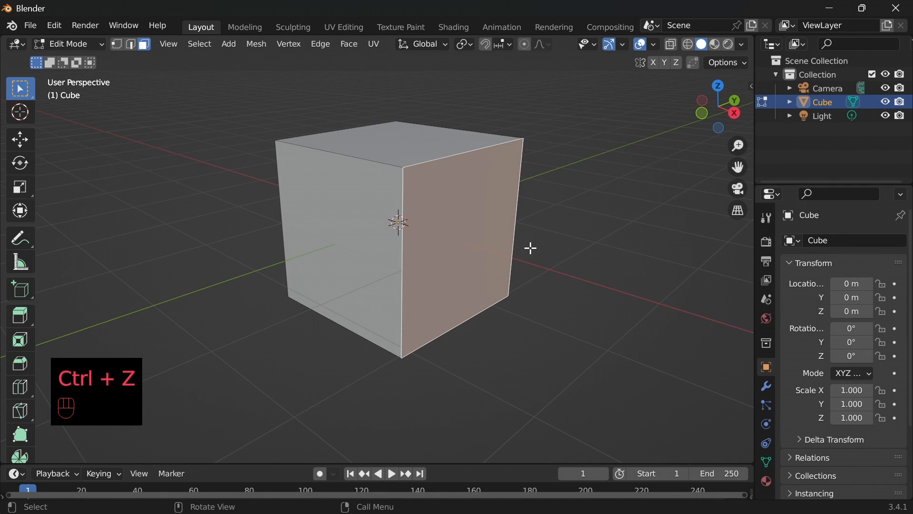
- Inset the cube's +X face again, and select several of the new border faces and the inner face in turn
key(i)
click(420, 239)
click(414, 238)
click(522, 189)
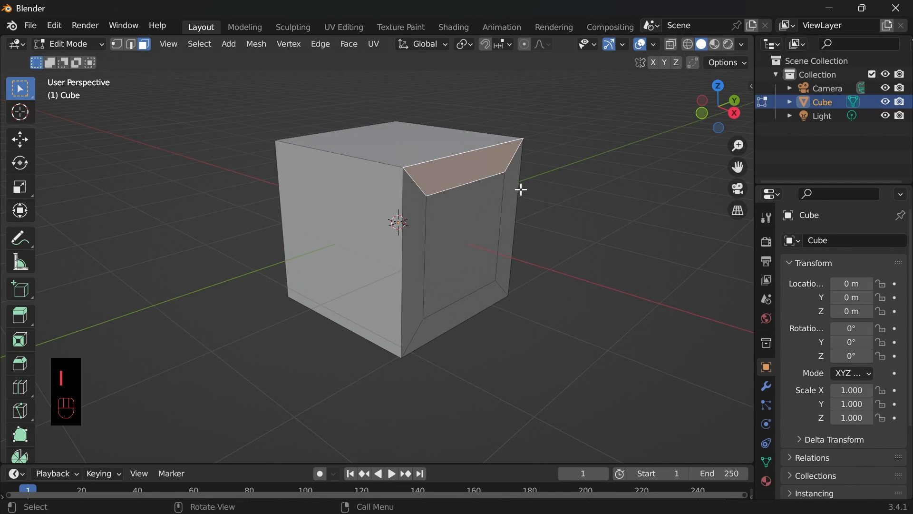
click(471, 305)
click(463, 267)
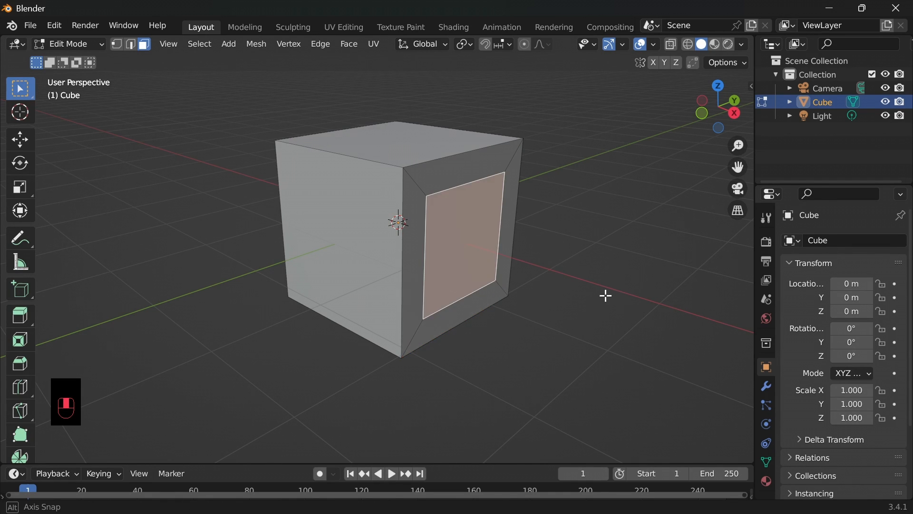
middle_drag(607, 296, 630, 309)
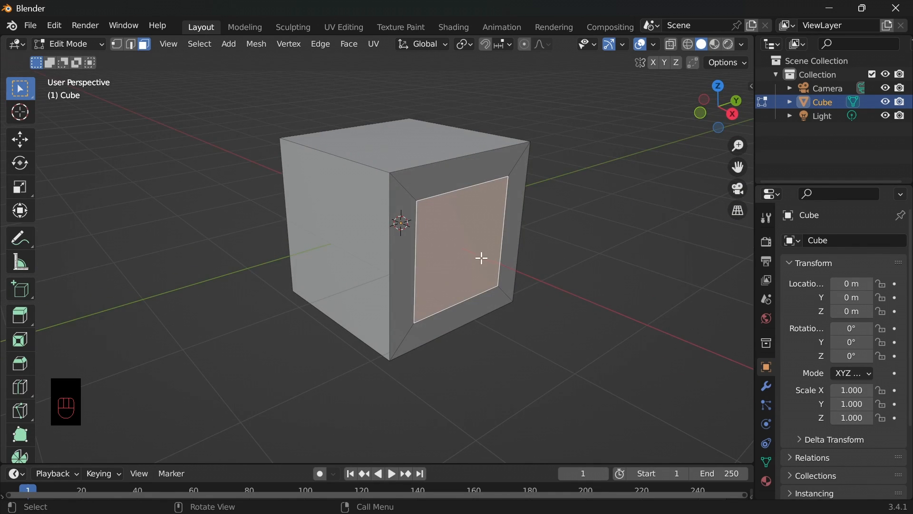
key(Tab)
key(Tab)
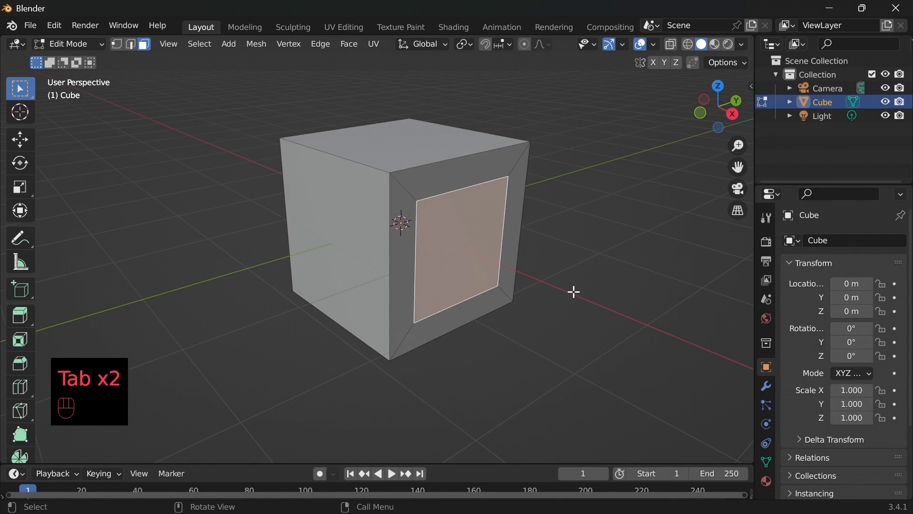
- Undo the face selections and the inset on the cube's +X face
key(ctrl+z)
key(ctrl+z)
key(ctrl+z)
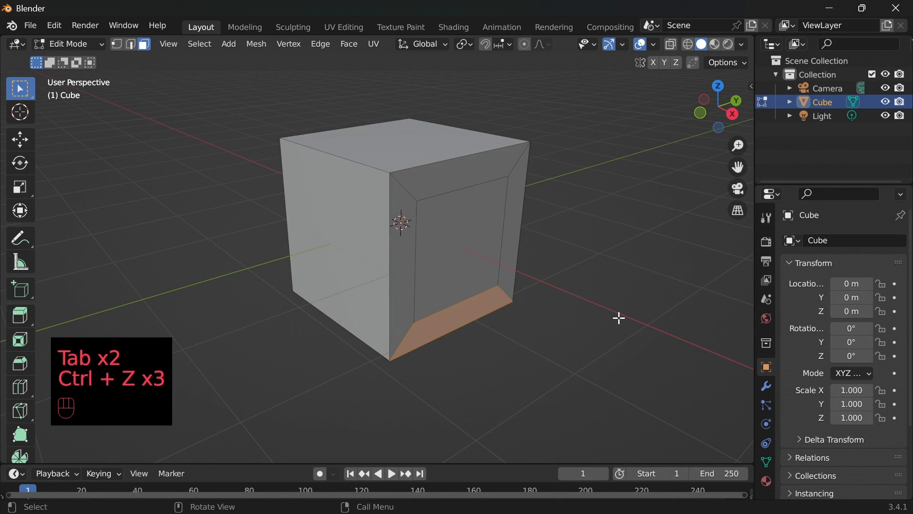
key(ctrl+z)
key(ctrl+z)
key(ctrl+z)
key(ctrl+z)
key(ctrl+z)
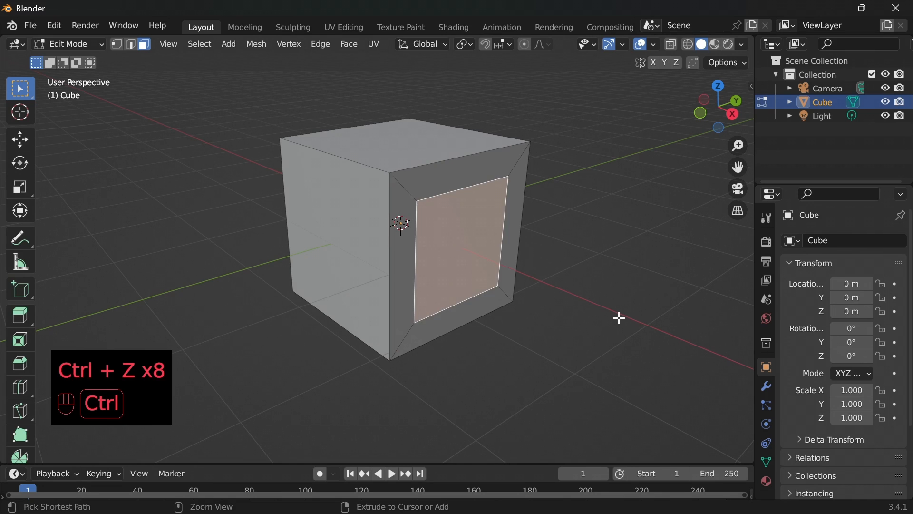
key(ctrl+z)
- Inset the cube's adjacent +X and -Y faces by about 0.44 m and enable the Individual option
click(606, 316)
click(476, 256)
shift+click(379, 279)
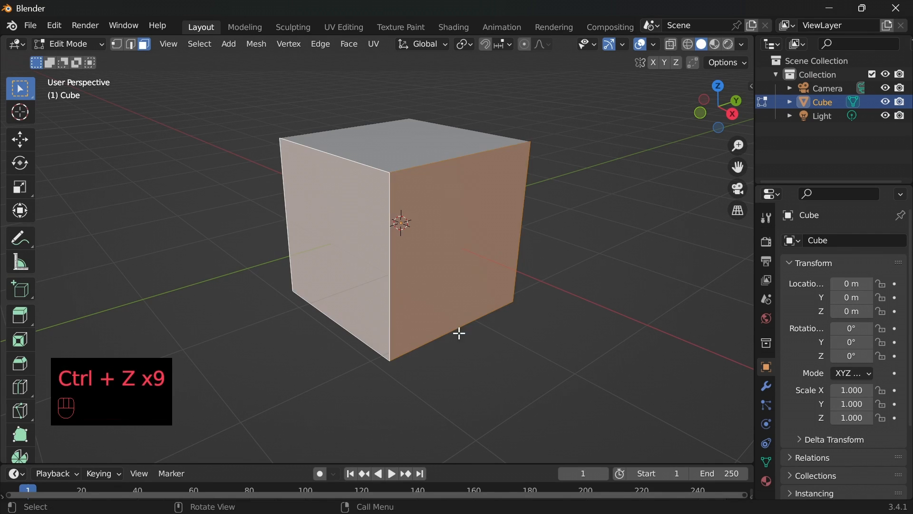
key(i)
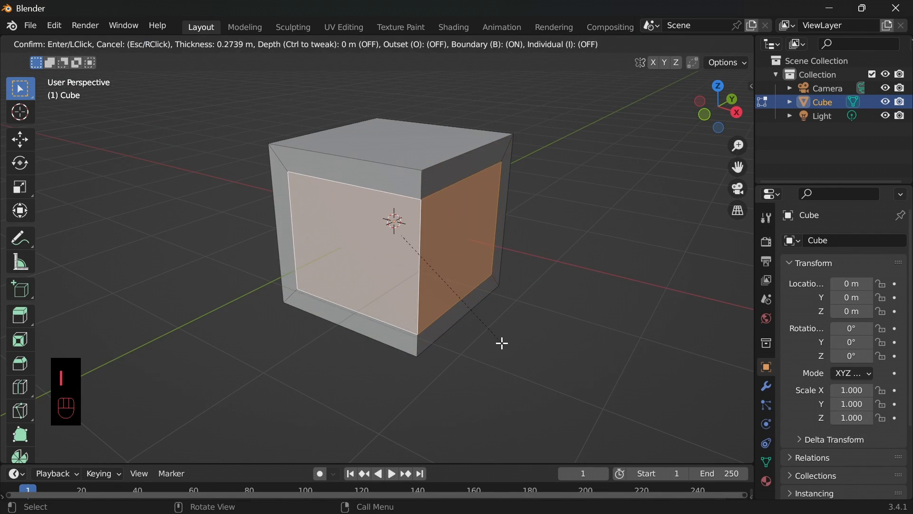
click(492, 336)
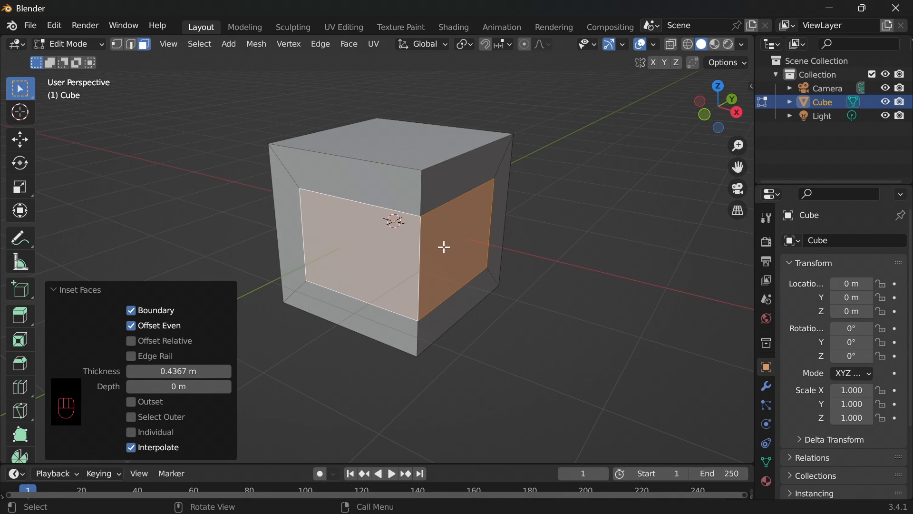
click(131, 433)
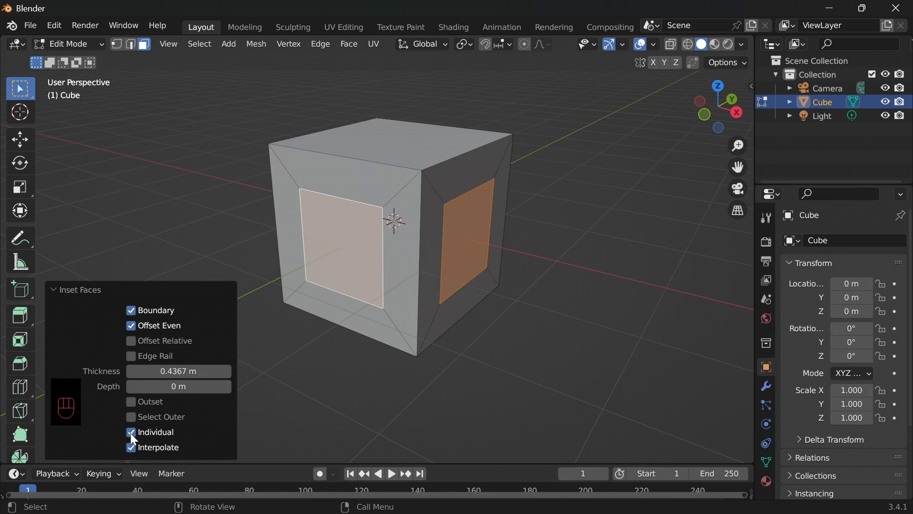
- Try a second individual inset of about 0.13 m on both inner faces, and undo both insets
key(i)
click(576, 357)
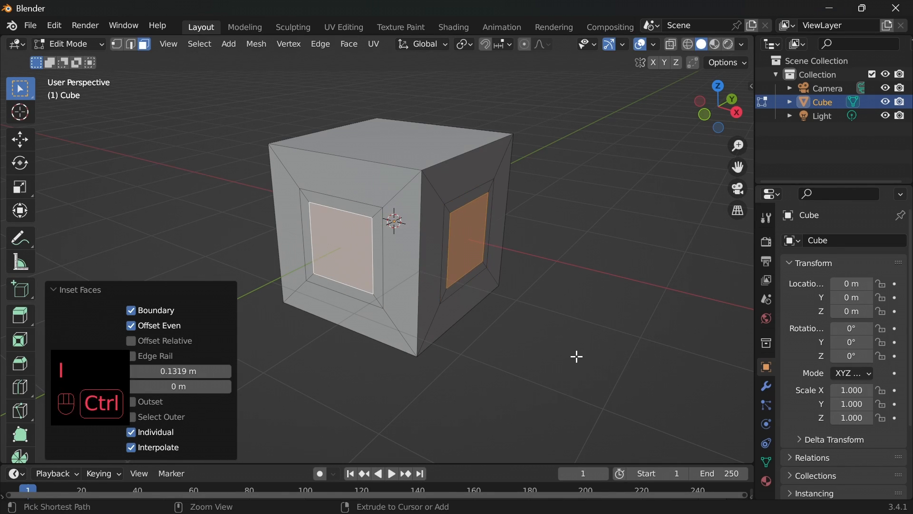
key(ctrl+z)
key(ctrl+z)
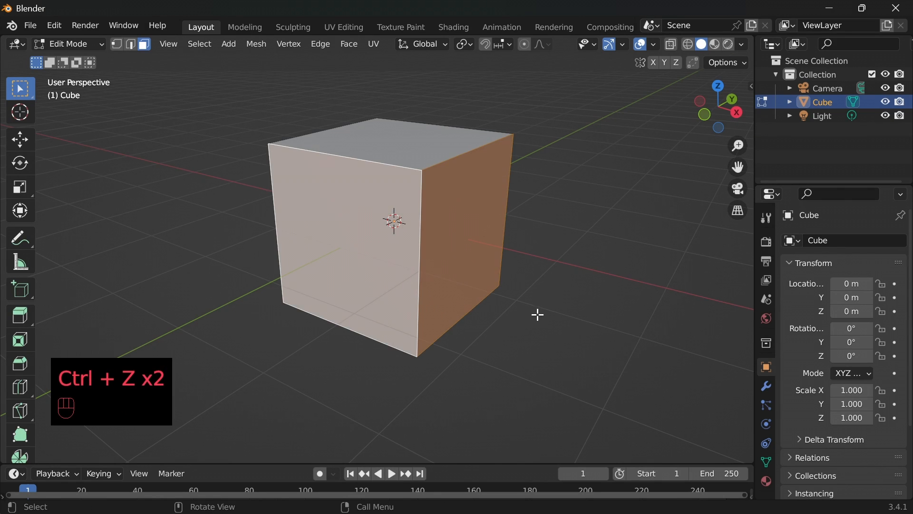
- Reselect the cube's +X and -Y faces and inset each individually by about 0.31 m
click(596, 291)
click(485, 261)
shift+click(375, 278)
key(i)
click(447, 275)
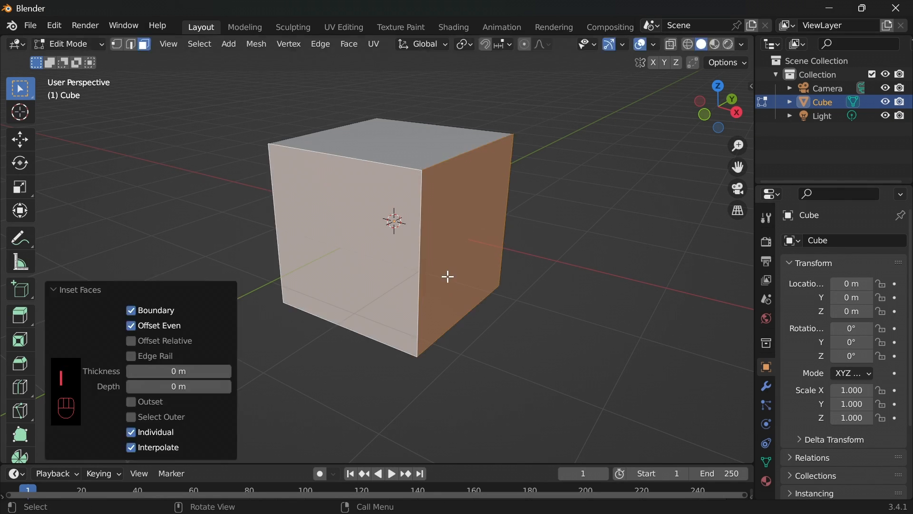
key(ctrl+z)
key(i)
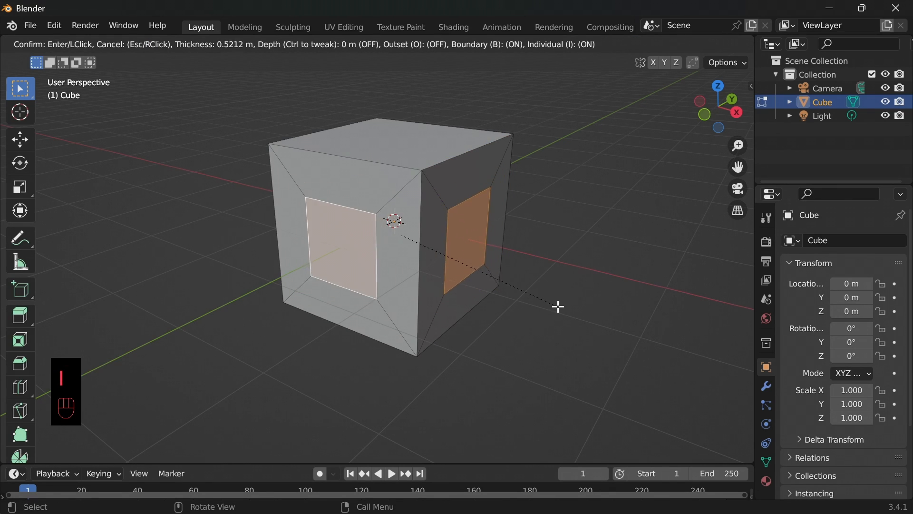
click(573, 314)
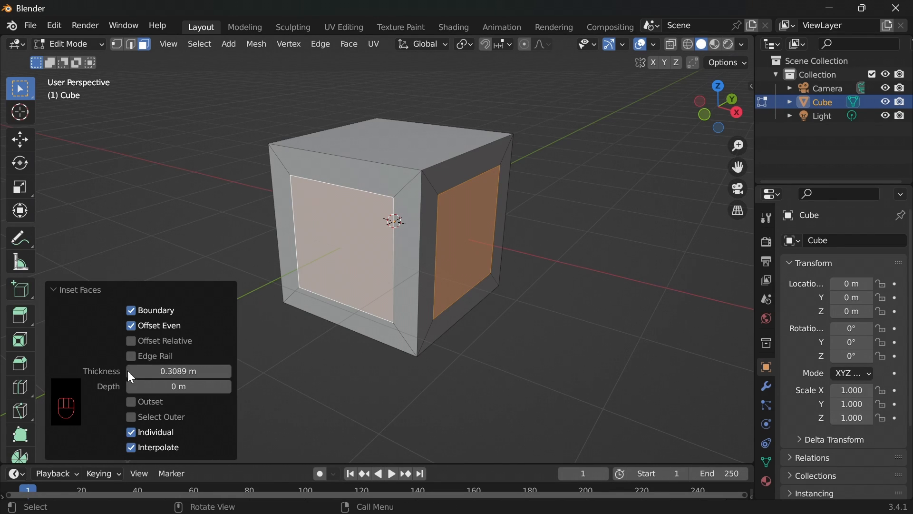
- Set the individual inset's thickness to about 0.447 m, try a negative depth of about 0.11 m, and reset the depth to 0 m
drag(128, 371, 155, 389)
middle_drag(440, 396, 361, 380)
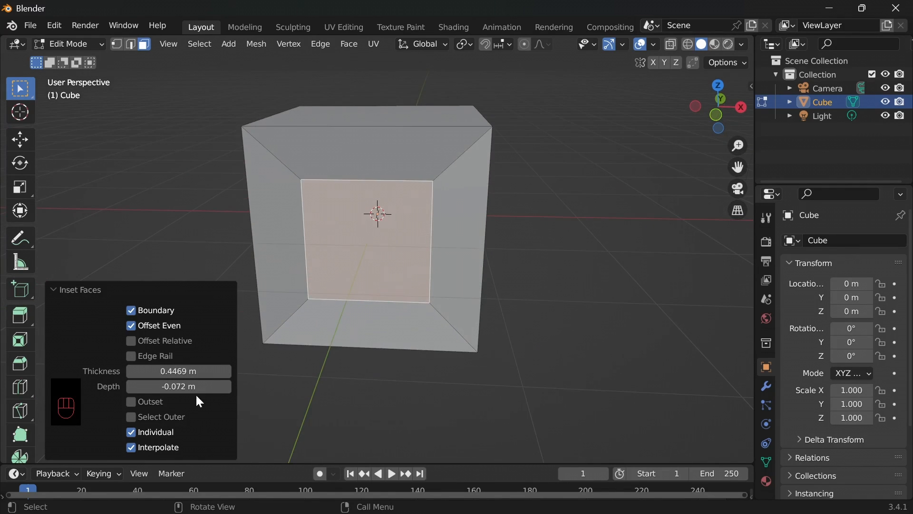
drag(178, 387, 152, 386)
middle_drag(565, 404, 228, 404)
click(181, 386)
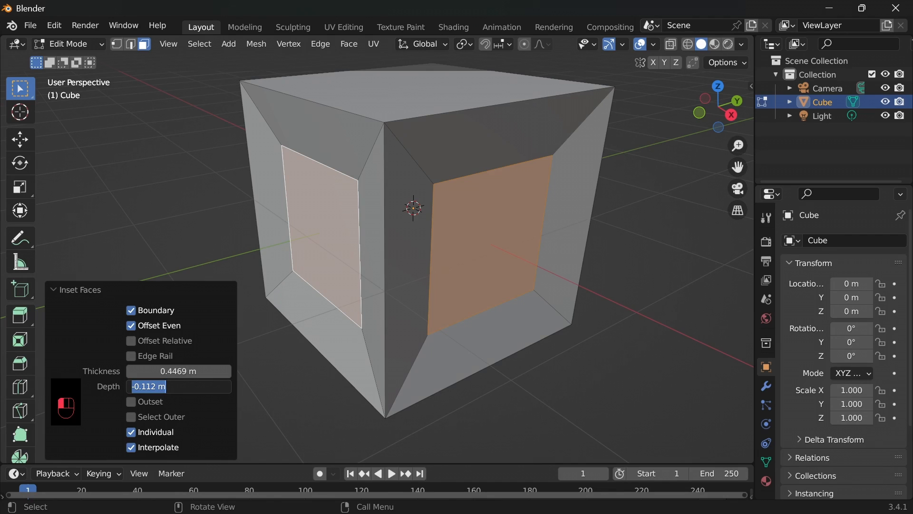
text(0)
key(Return)
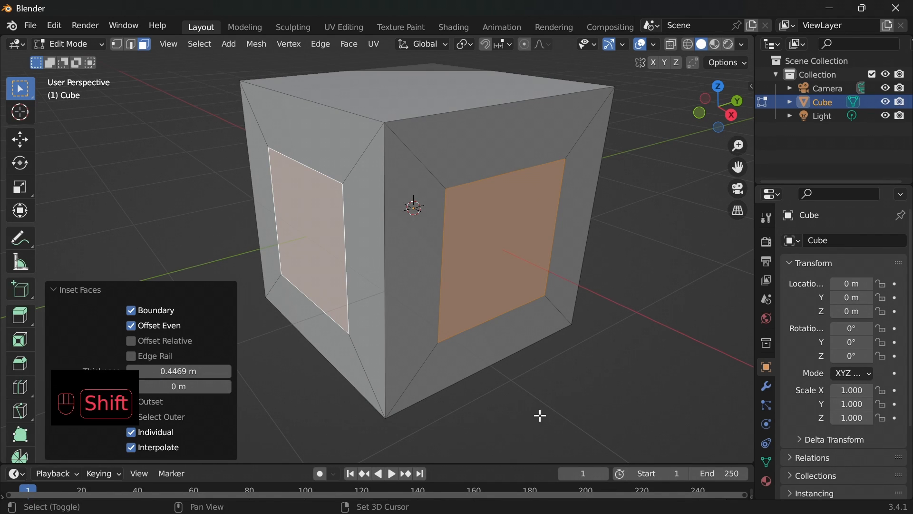
- Enable the Select Outer option for the cube's individual insets and inspect the rim faces
shift+middle_drag(540, 414, 427, 420)
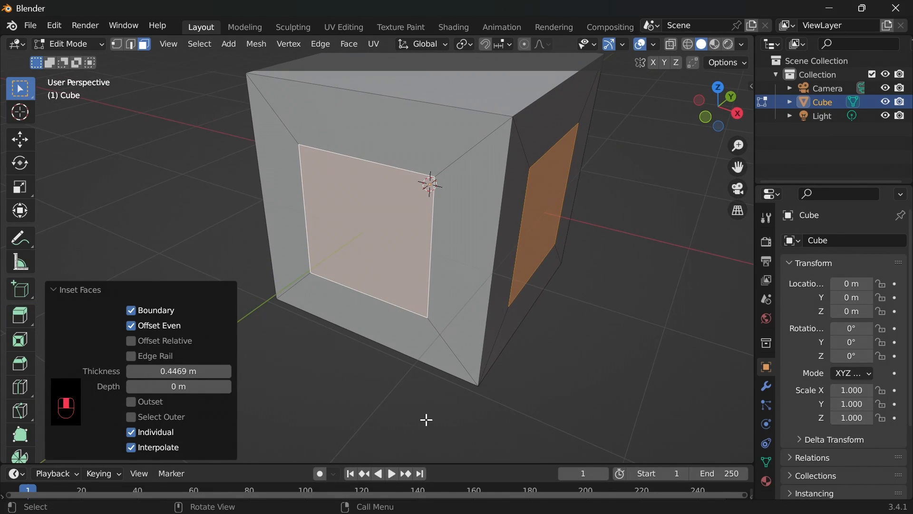
shift+middle_drag(495, 412, 333, 265)
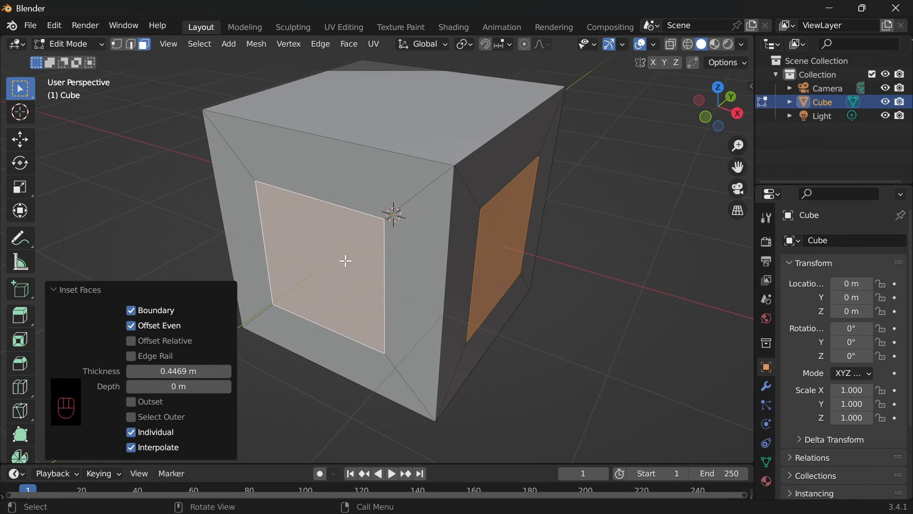
click(133, 418)
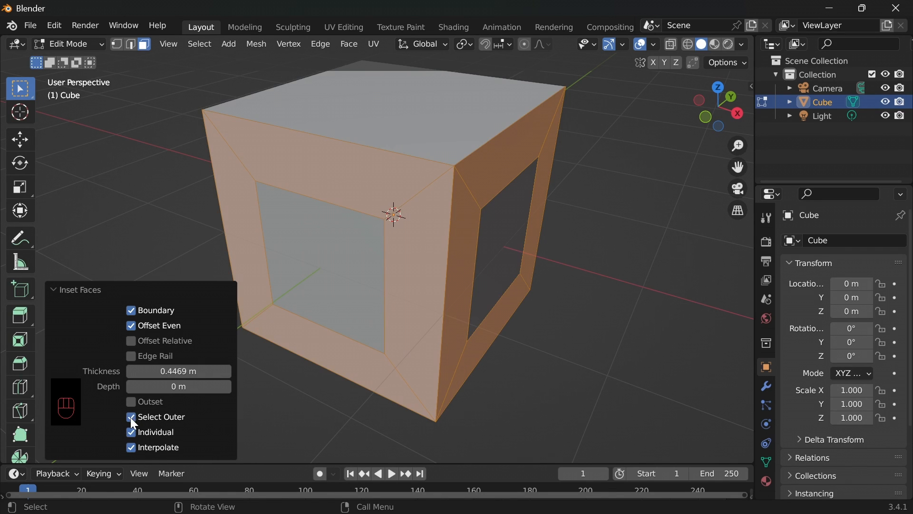
middle_drag(626, 311, 656, 334)
middle_drag(502, 339, 544, 348)
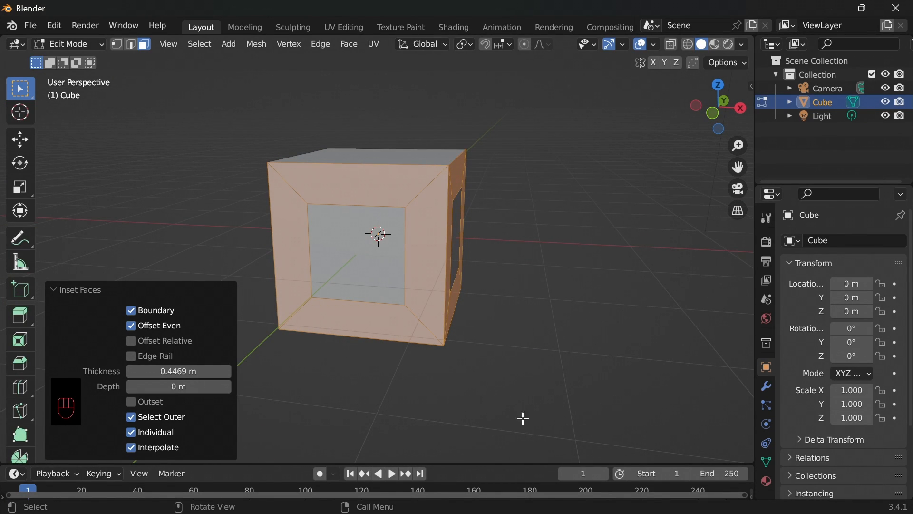
- Undo the cube's insets and face selections back to the plain cube in Edit Mode
key(Tab)
key(Tab)
key(Tab)
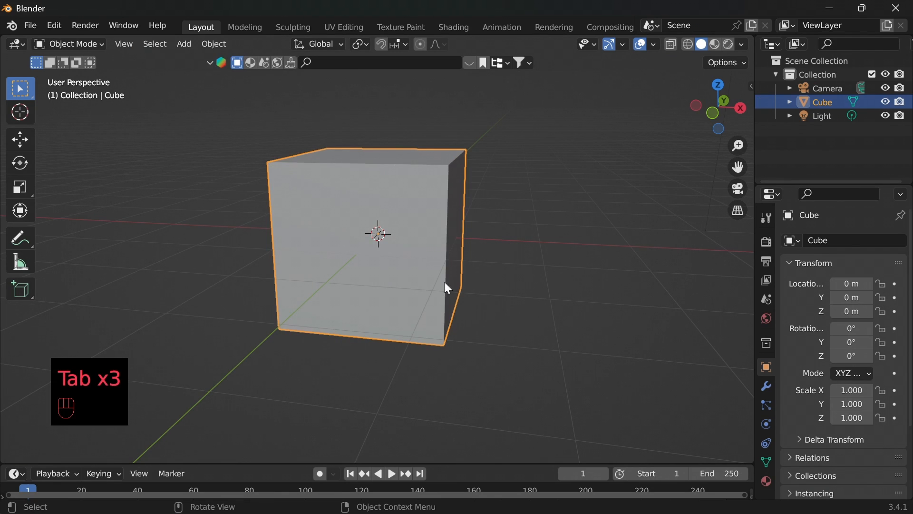
key(Tab)
key(ctrl+z)
key(ctrl+z)
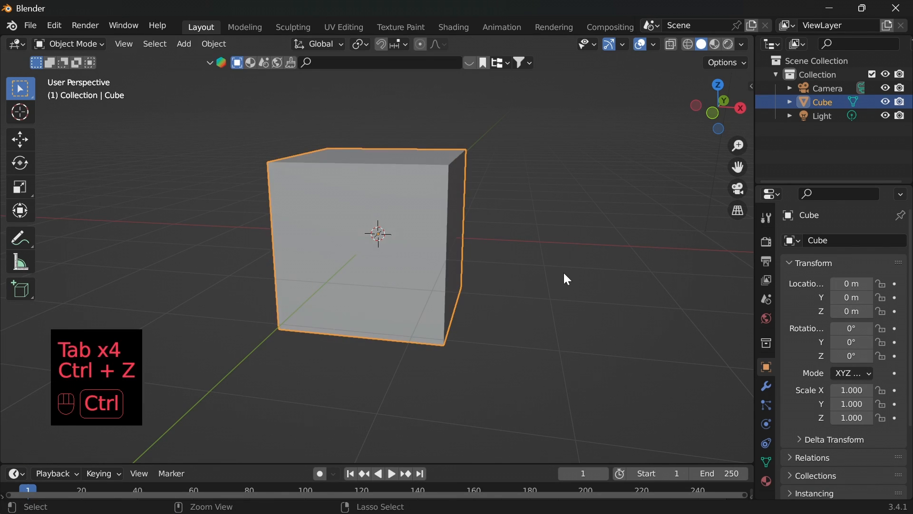
key(ctrl+z)
key(ctrl+z)
key(ctrl+z)
key(ctrl+z)
key(ctrl+z)
key(ctrl+z)
key(ctrl+z)
key(ctrl+z)
key(ctrl+z)
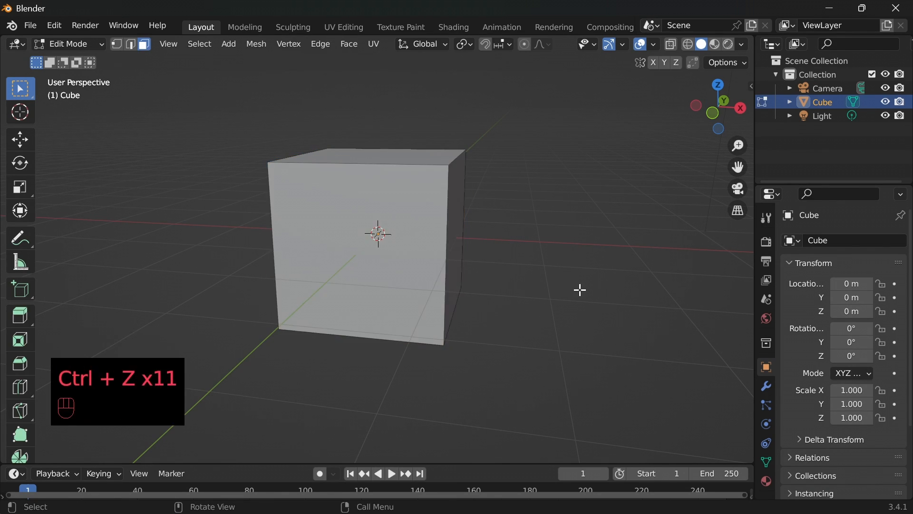
- Delete the cube's +X, -Y and top faces, leaving an open corner of three faces
middle_drag(586, 304, 491, 255)
click(445, 237)
key(Delete)
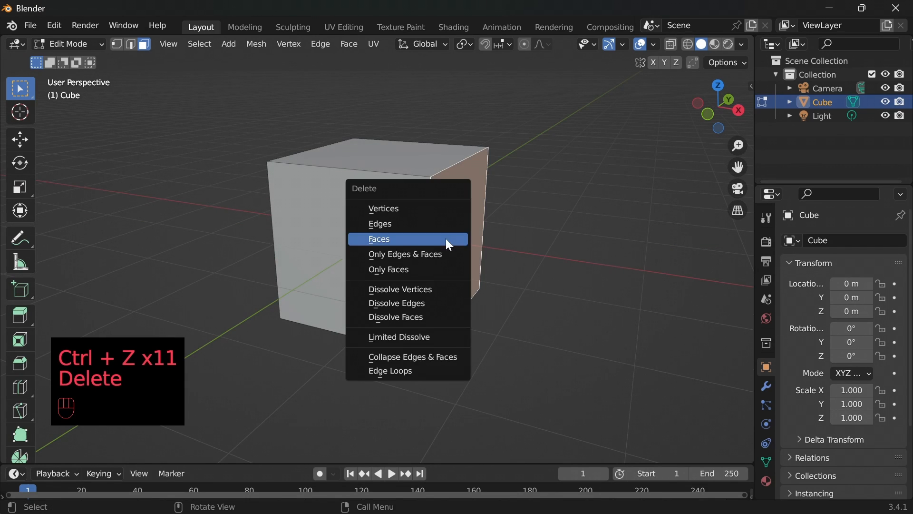
click(450, 244)
click(404, 238)
key(Delete)
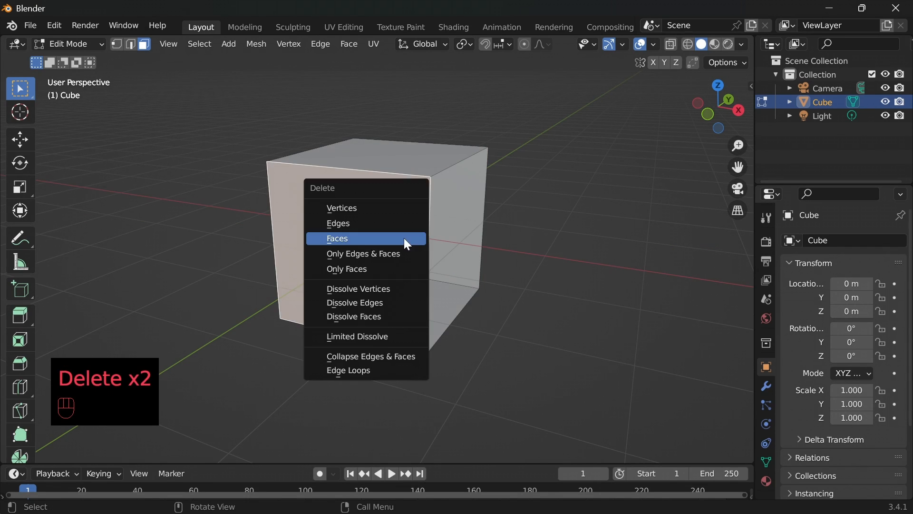
click(404, 238)
click(407, 152)
key(Delete)
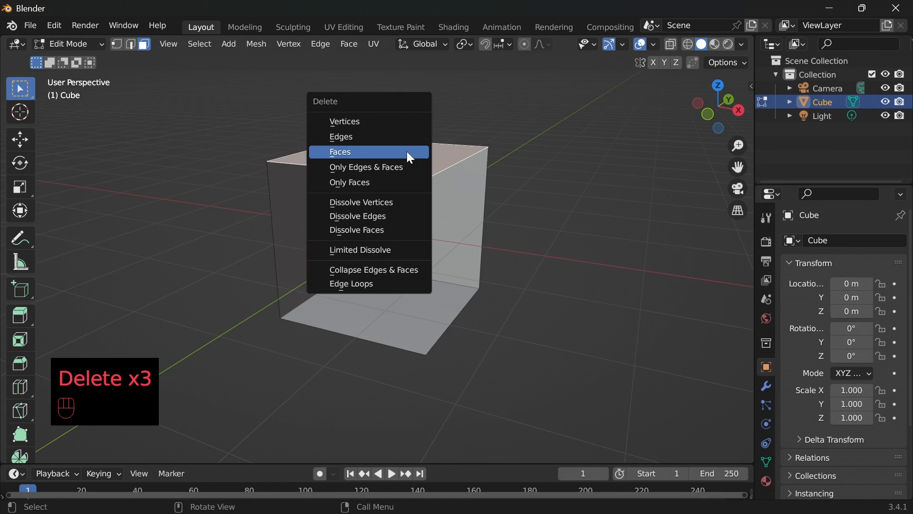
click(407, 152)
- Select the two walls and the floor of the open corner and inset each individually by about 0.22 m
click(447, 199)
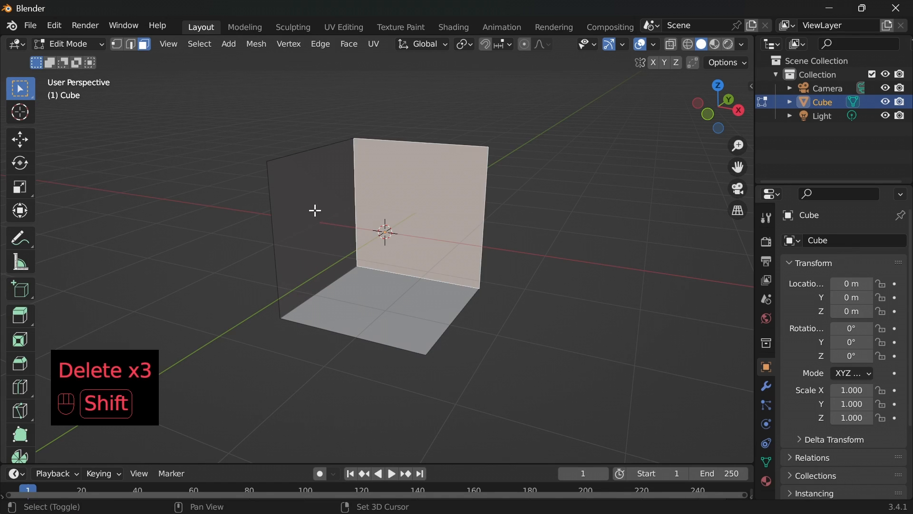
shift+click(314, 212)
shift+click(386, 310)
middle_drag(569, 334, 564, 314)
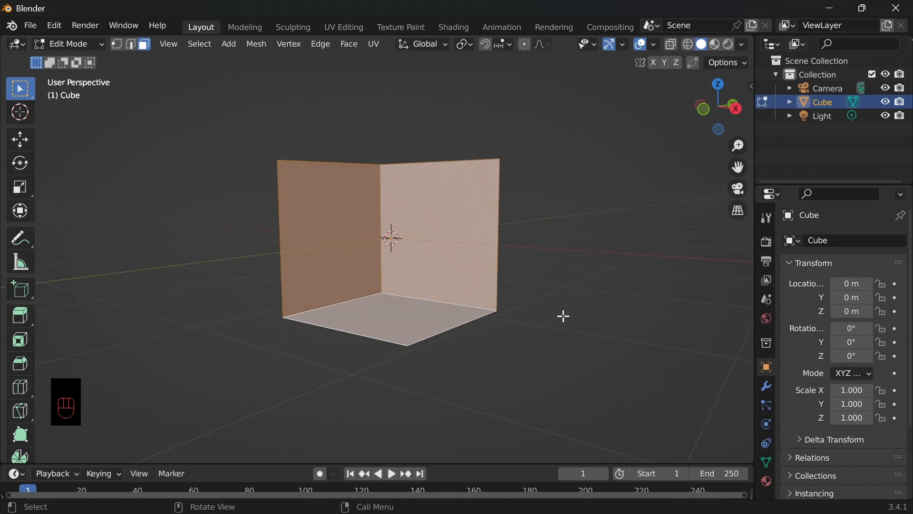
key(i)
click(547, 317)
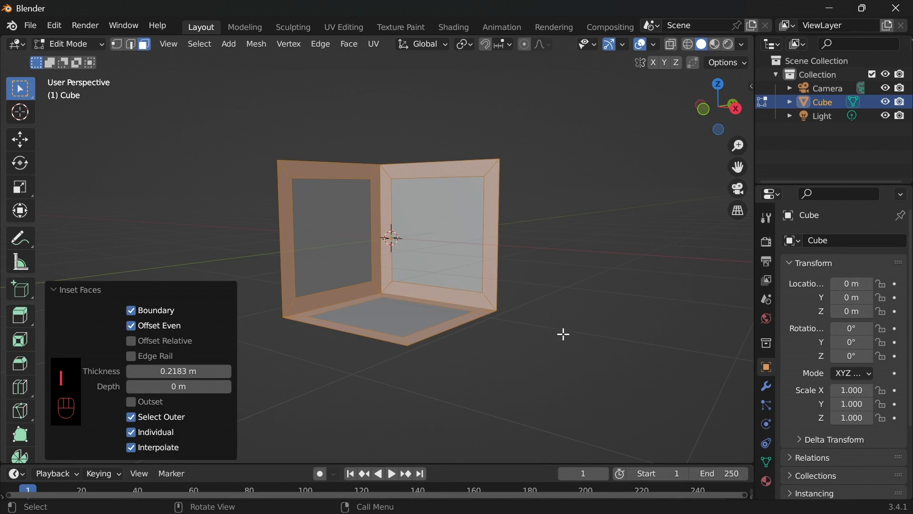
- Turn off Individual, Select Outer and Offset Even for the inset, and undo the inset and clear the selection
click(132, 432)
click(131, 417)
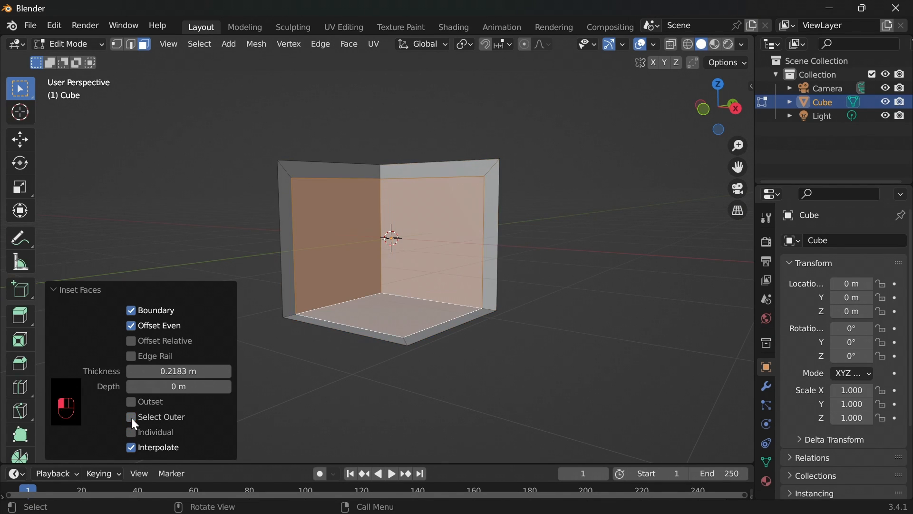
click(131, 327)
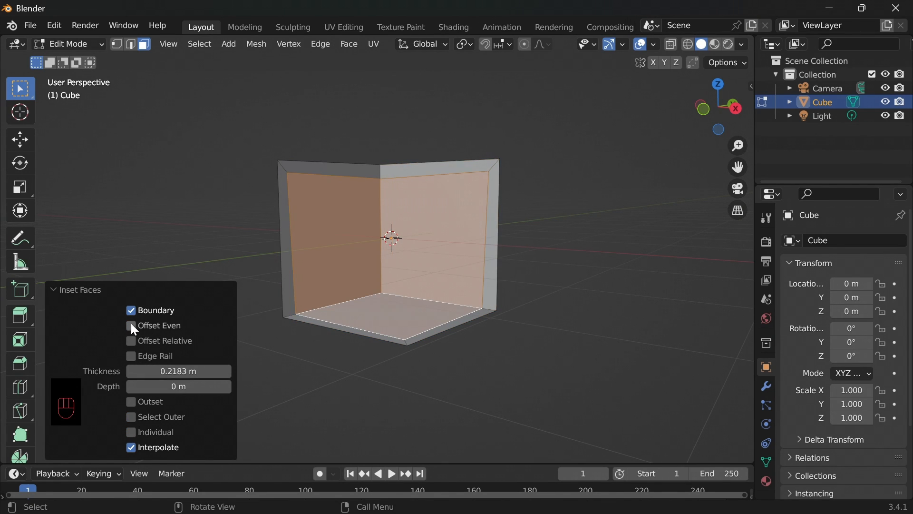
key(ctrl+z)
click(565, 381)
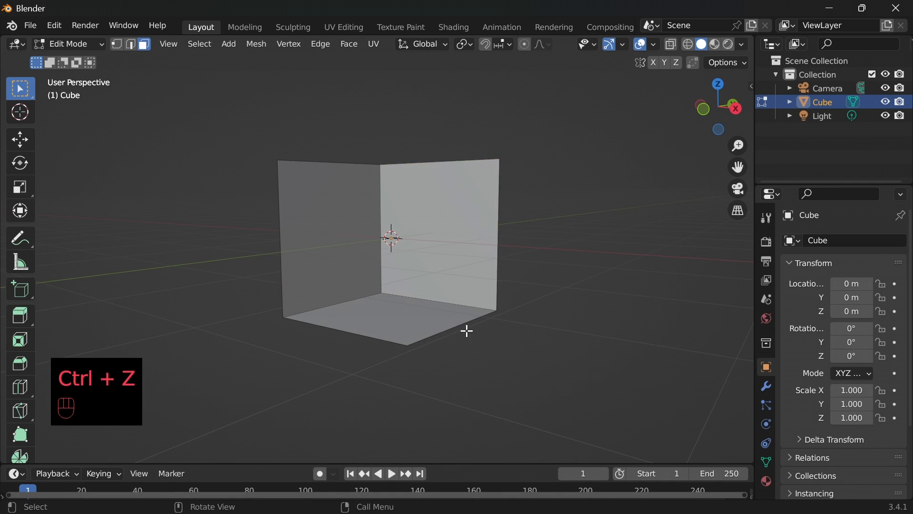
- Reselect both walls and the floor and inset them as one region by about 0.63 m with Offset Even off
click(444, 253)
shift+click(368, 285)
shift+click(380, 313)
key(i)
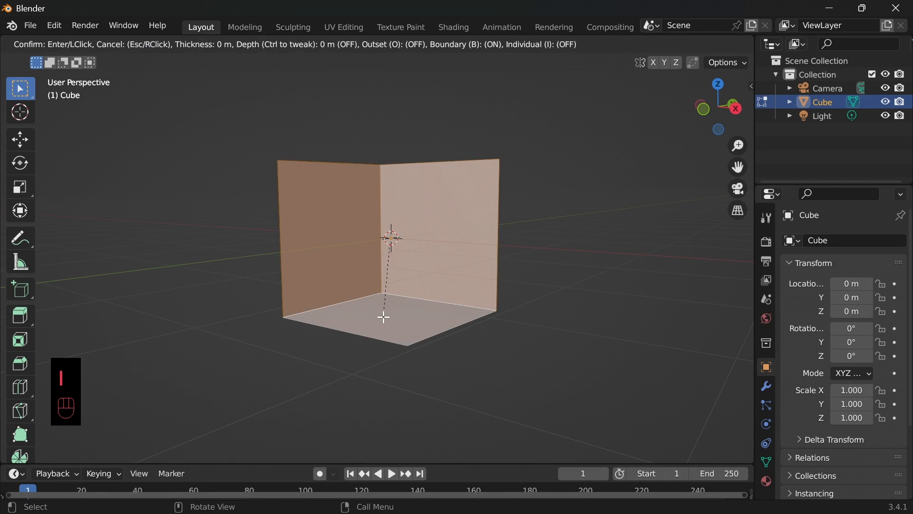
click(369, 243)
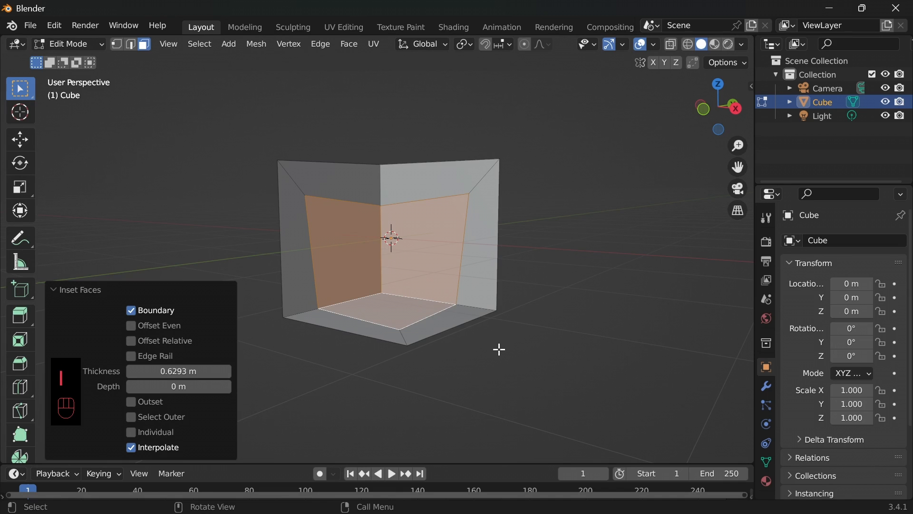
middle_drag(497, 349, 462, 379)
scroll(460, 378, up, 5)
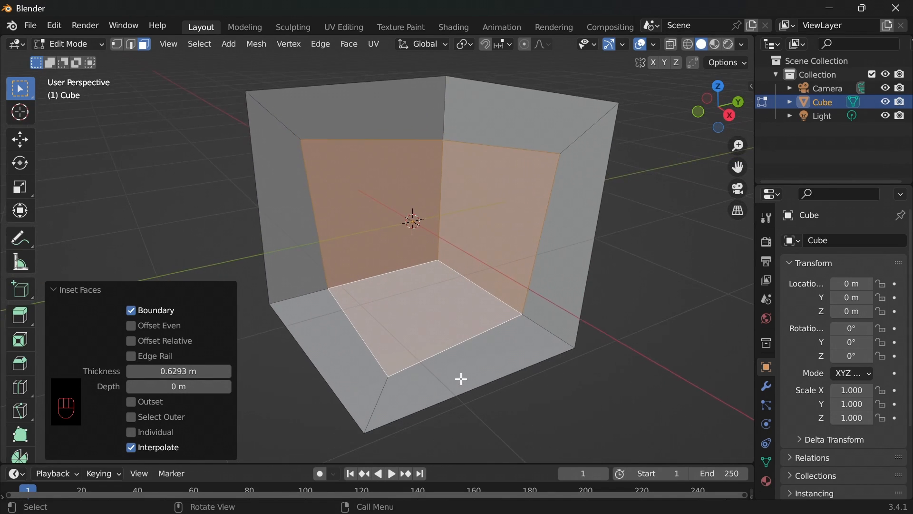
- Compare the corner's inset with Offset Even on and off, leaving Offset Even enabled
shift+middle_drag(476, 302, 476, 339)
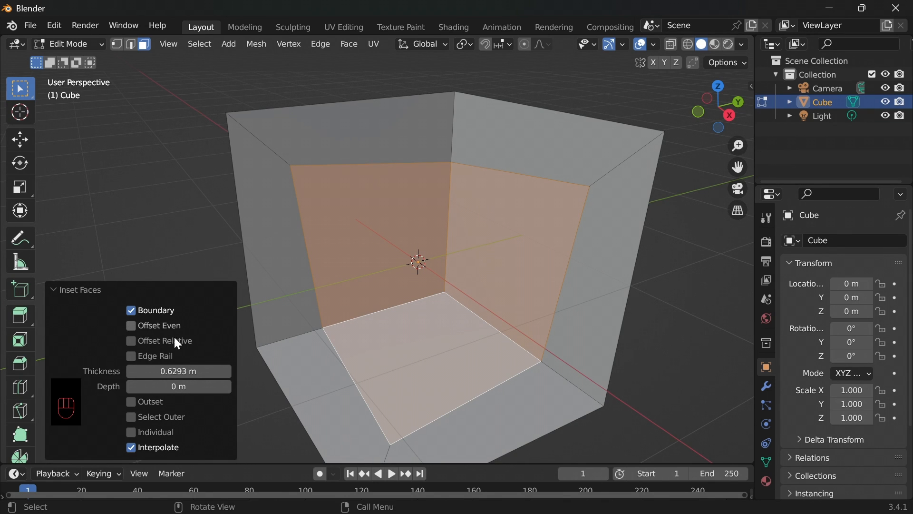
middle_drag(342, 340, 324, 318)
click(132, 325)
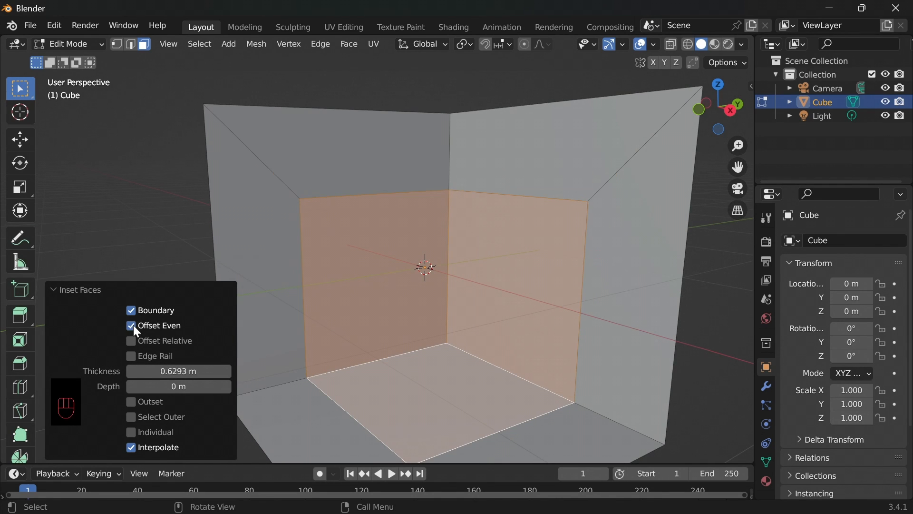
shift+middle_drag(520, 373, 536, 328)
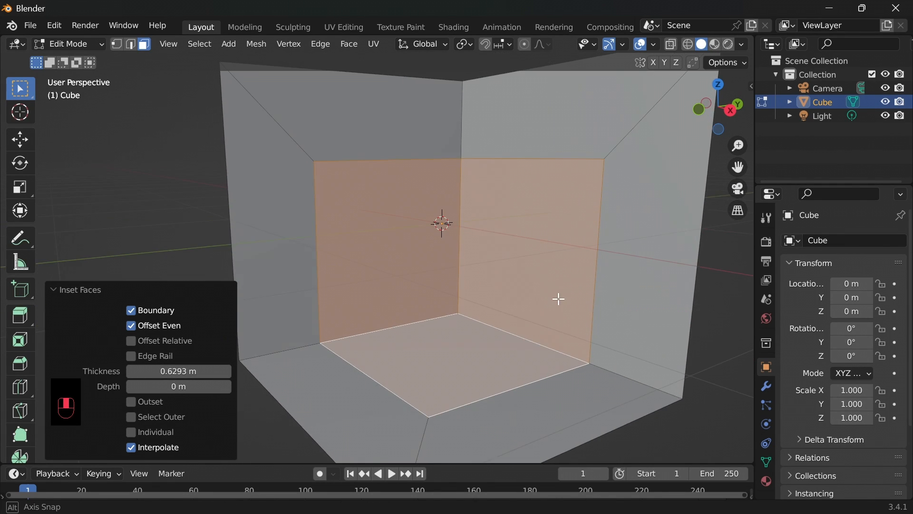
middle_drag(558, 300, 518, 324)
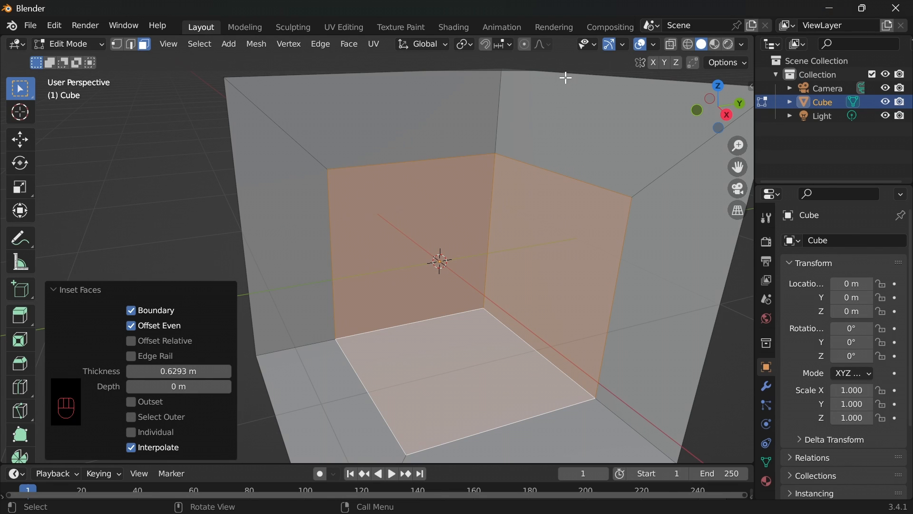
click(131, 325)
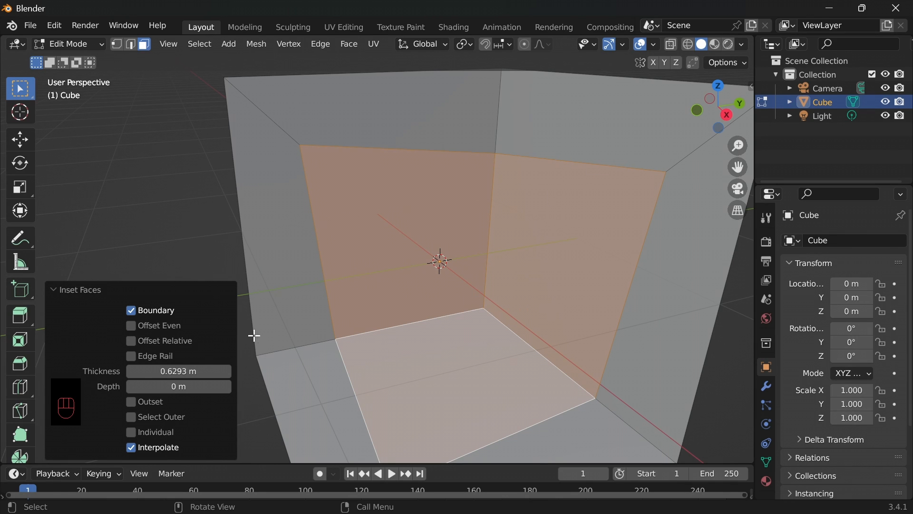
click(131, 326)
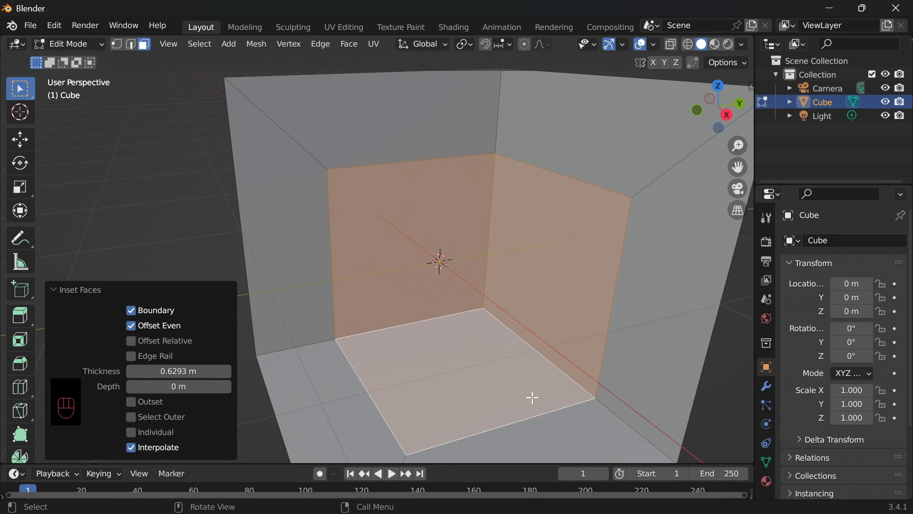
- Enable Select Outer for the corner's inset and set its thickness to about 1 m and depth to about 0.17 m
middle_drag(533, 397, 605, 357)
mouse_move(538, 359)
shift+middle_down()
mouse_move(538, 369)
mouse_move(555, 365)
mouse_move(541, 359)
shift+middle_up()
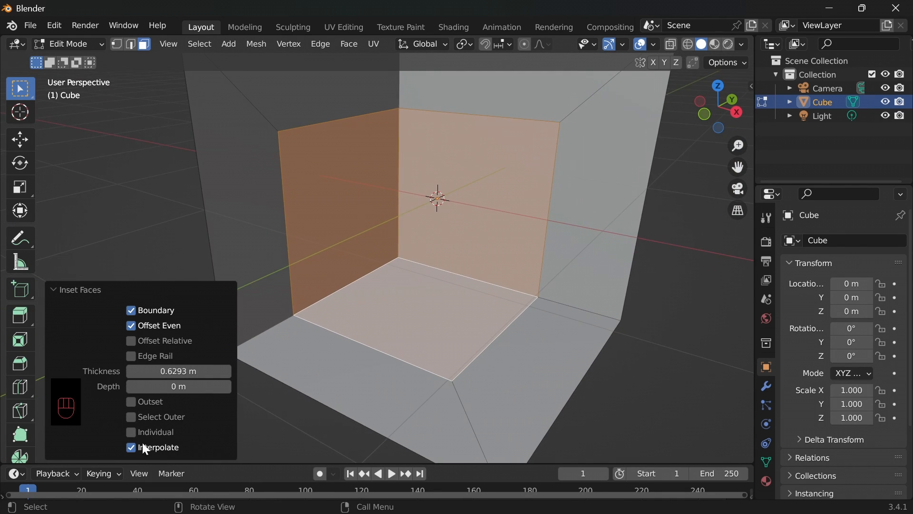
click(132, 417)
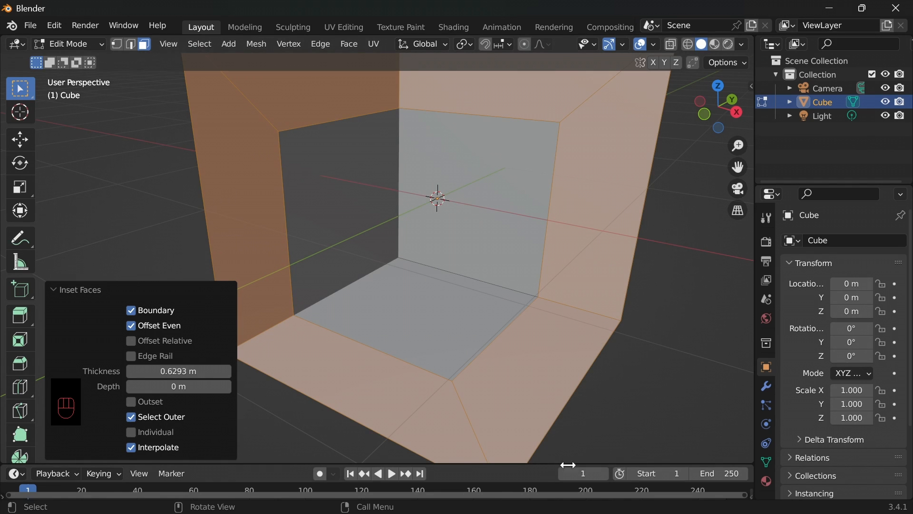
drag(178, 371, 227, 371)
mouse_move(178, 386)
mouse_down()
mouse_move(228, 386)
mouse_move(190, 386)
mouse_up()
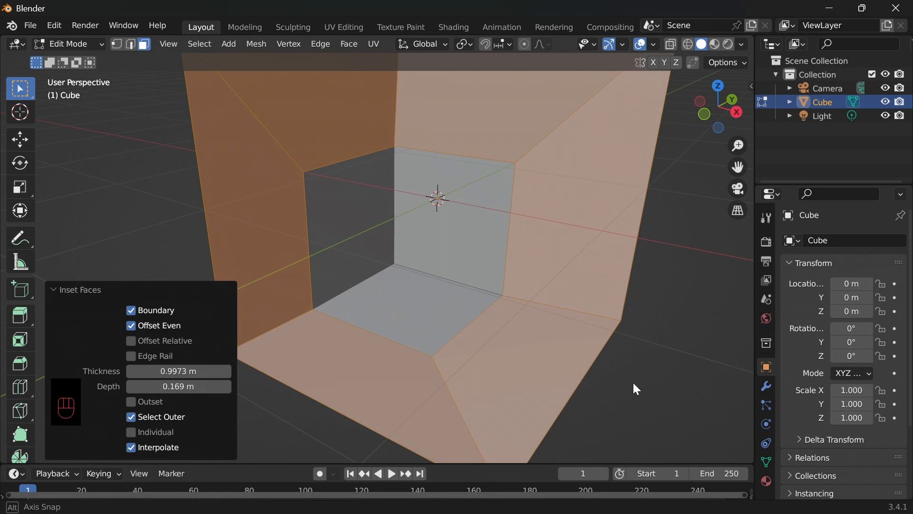
- Check the inset corner in Object Mode, and subdivide its small inner floor face back in Edit Mode
middle_drag(633, 381, 452, 332)
key(Tab)
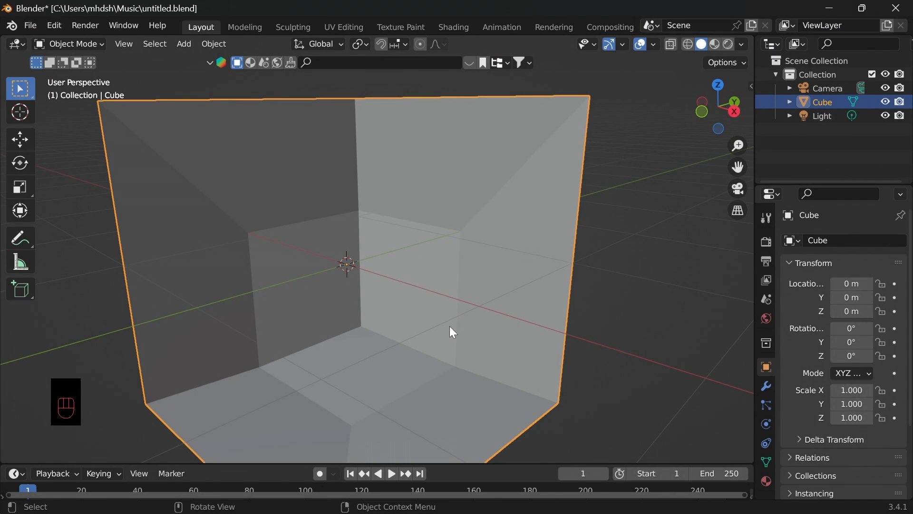
key(Tab)
right_click(431, 191)
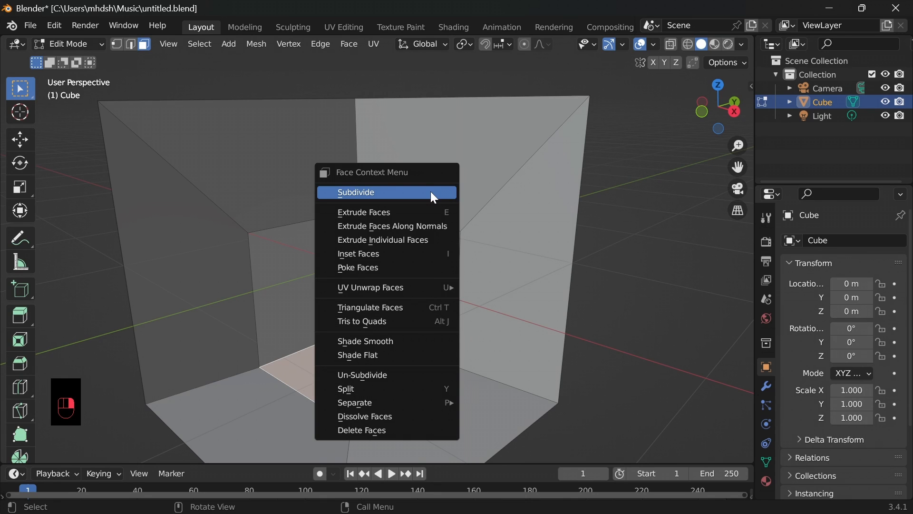
click(434, 193)
- Return to Object Mode and delete the cube from the scene
key(Tab)
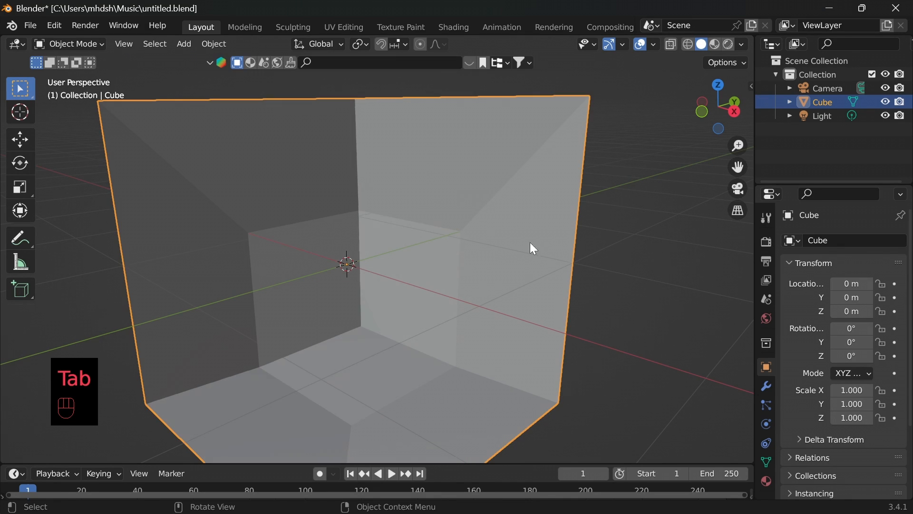
key(Delete)
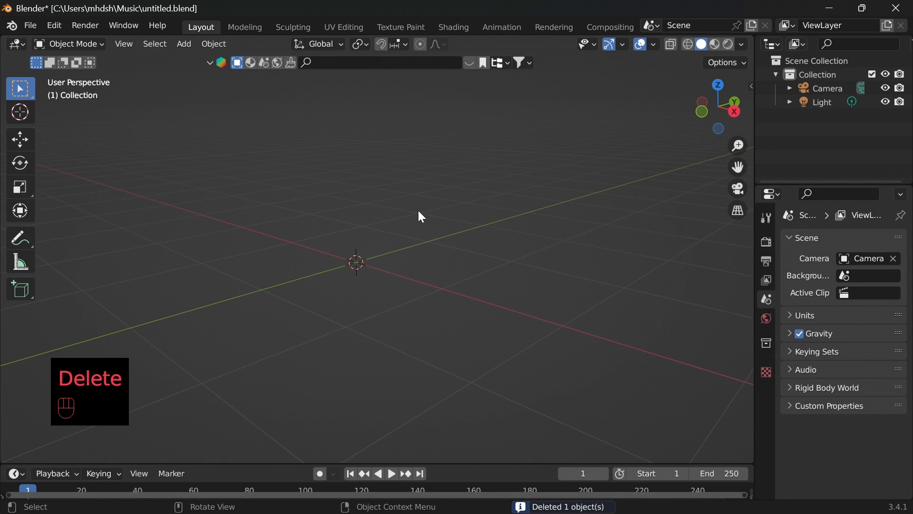
- Add a mesh cube to the empty scene
key(shift+a)
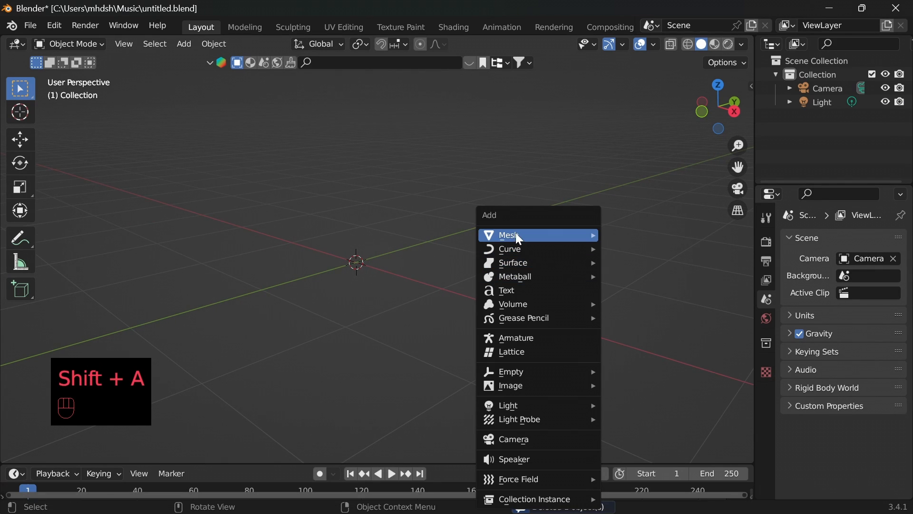
mouse_move(519, 238)
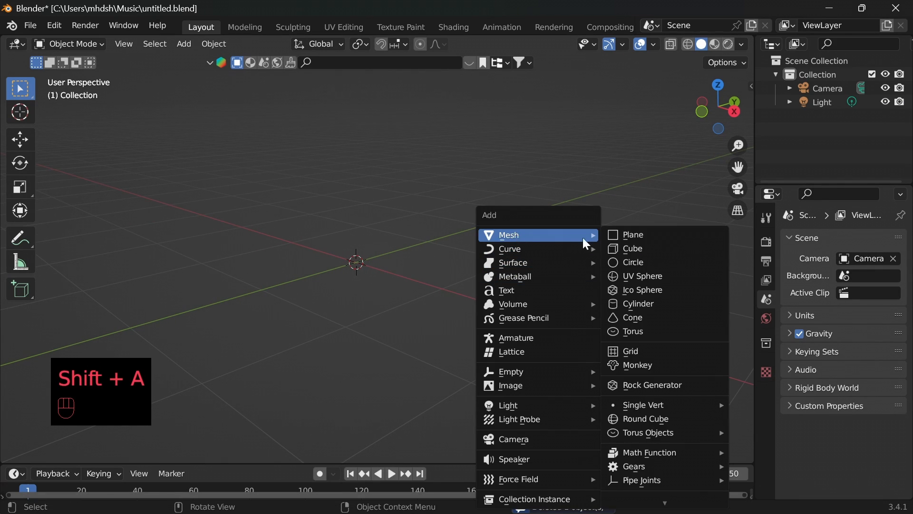
click(629, 250)
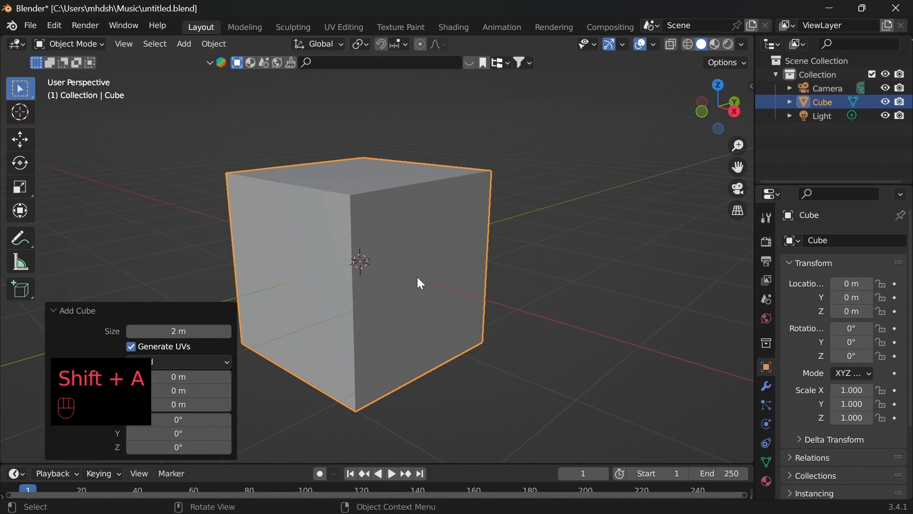
- Subdivide all faces of the cube four times in Edit Mode to form a dense grid
key(Tab)
right_click(407, 224)
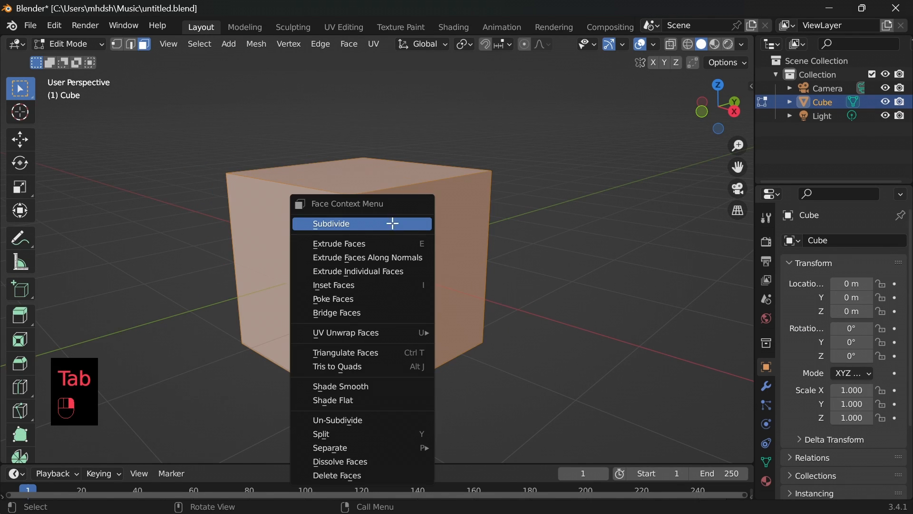
click(405, 222)
right_click(407, 223)
click(407, 223)
right_click(409, 223)
click(411, 229)
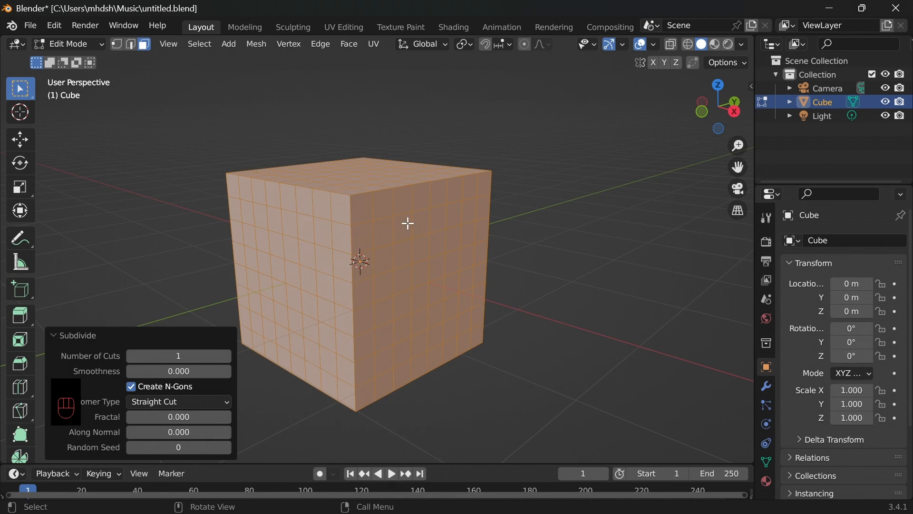
right_click(408, 220)
click(409, 228)
key(Tab)
key(Tab)
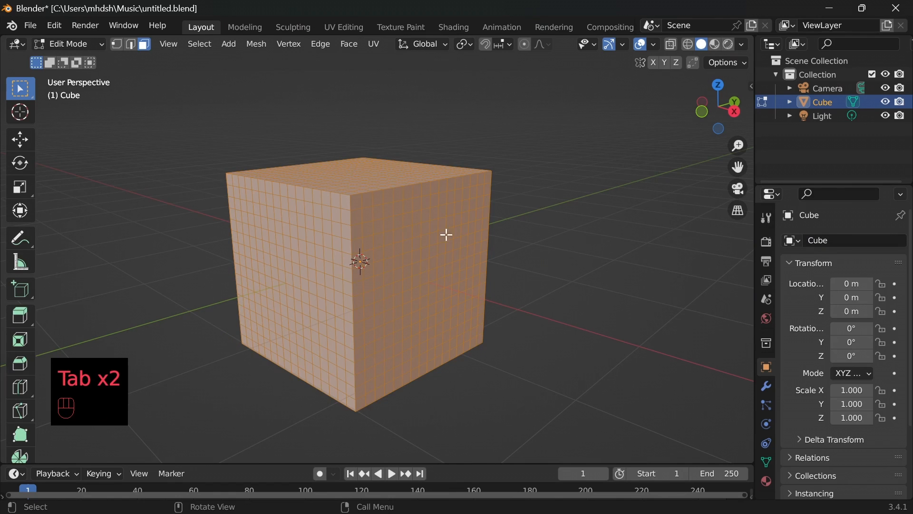
- Apply Poke Faces to the whole cube and try Poke Offsets of about 0.07 m and 0 m
right_click(397, 214)
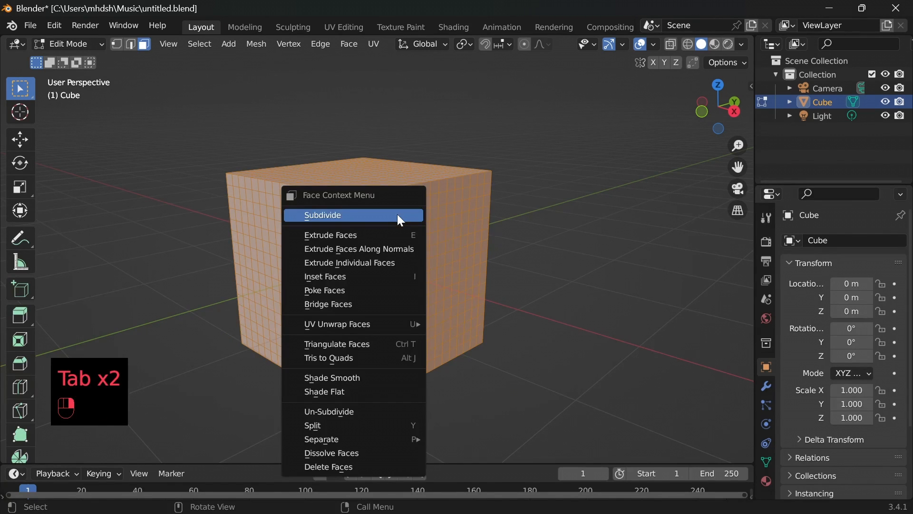
click(331, 291)
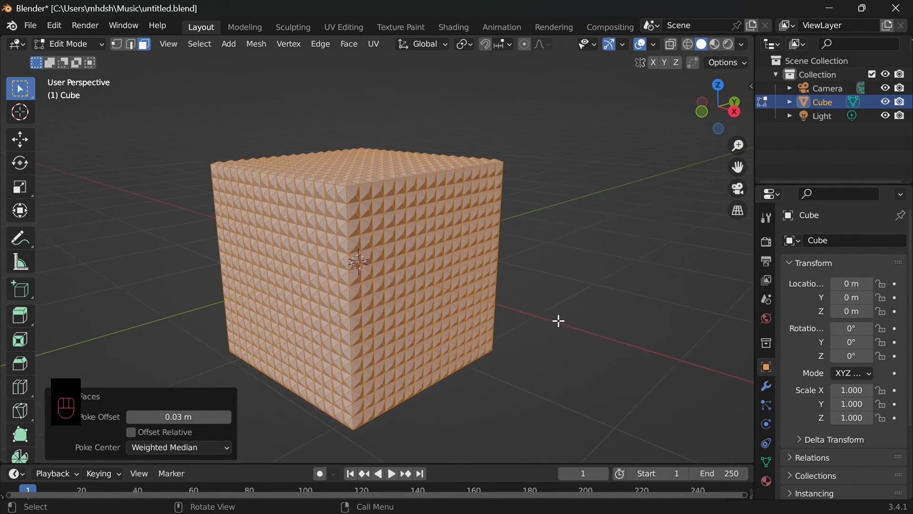
middle_drag(559, 321, 540, 329)
mouse_move(179, 417)
mouse_down()
mouse_move(228, 417)
mouse_move(150, 417)
mouse_move(184, 416)
mouse_up()
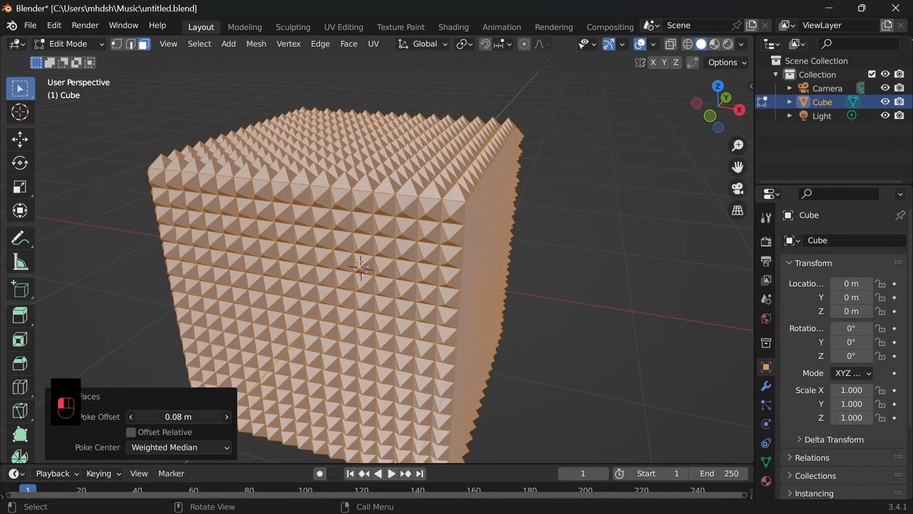
click(173, 417)
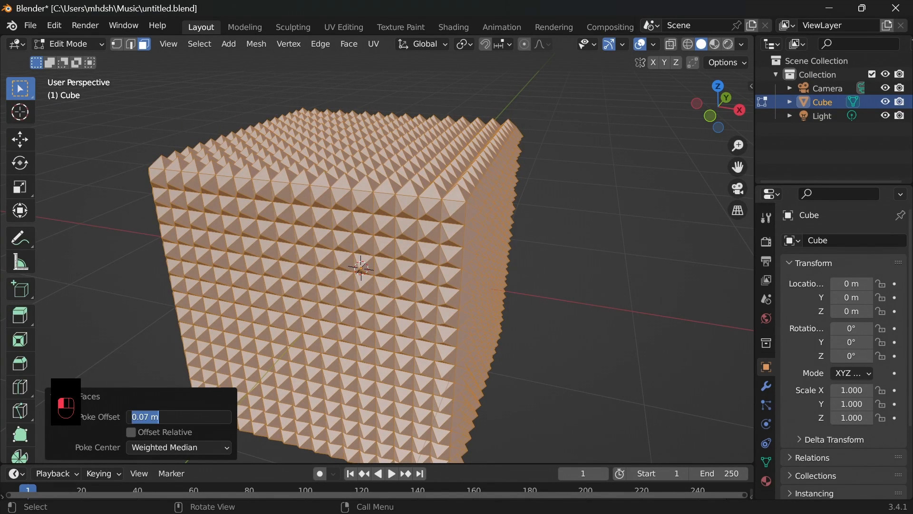
text(0)
key(Return)
- Examine the flat poked faces up close in vertex select mode, and undo the Poke Faces operation
click(113, 43)
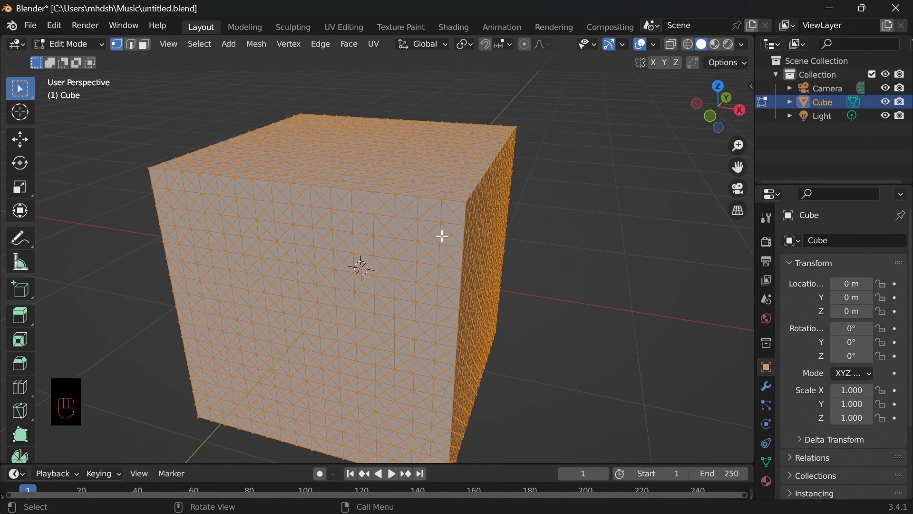
scroll(378, 281, up, 5)
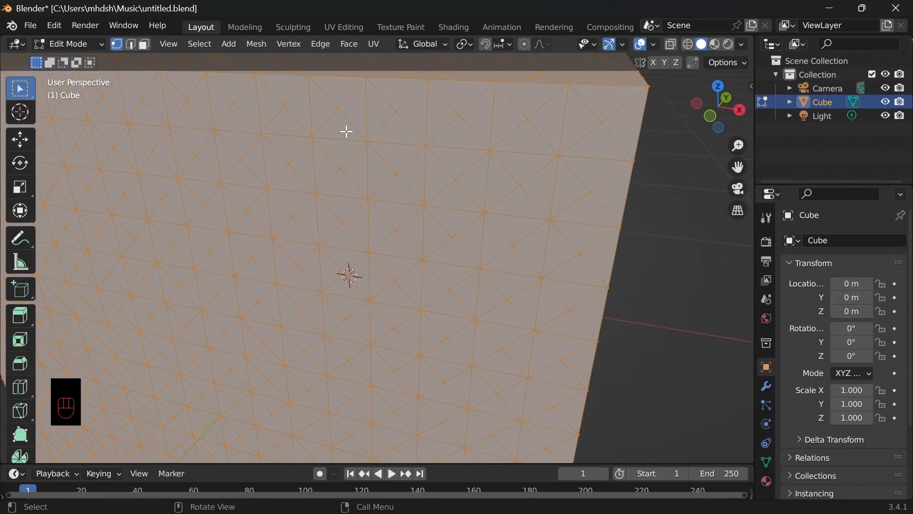
shift+middle_drag(350, 189, 379, 217)
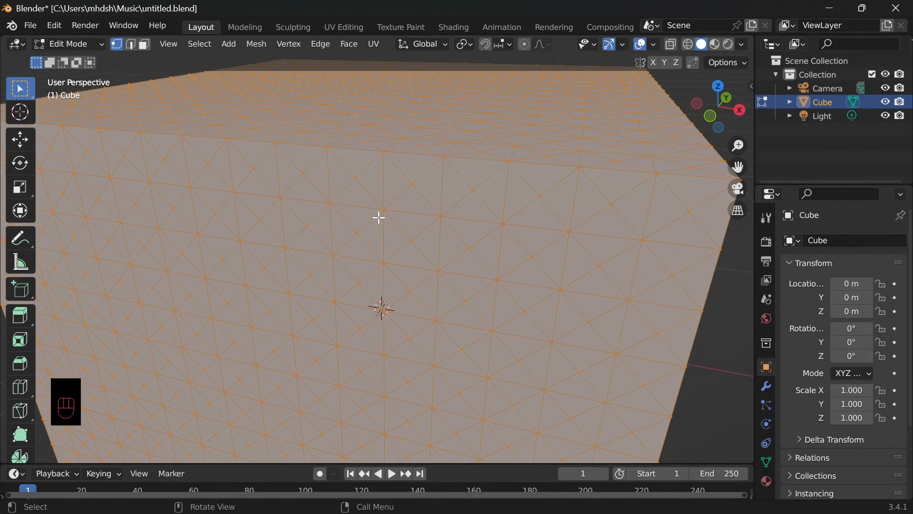
key(ctrl+z)
key(ctrl+z)
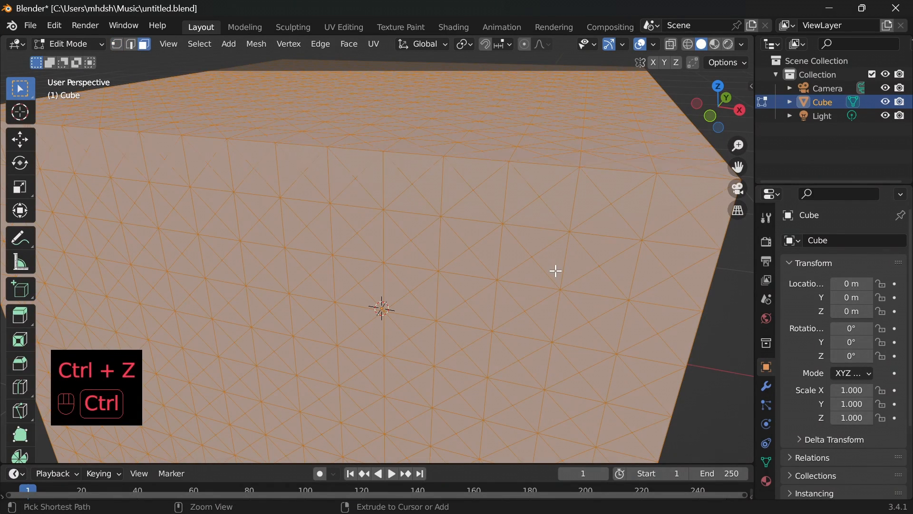
- Poke all of the cube's faces with a 0.03 m Poke Offset, and return to Object Mode with the cube deselected
right_click(555, 270)
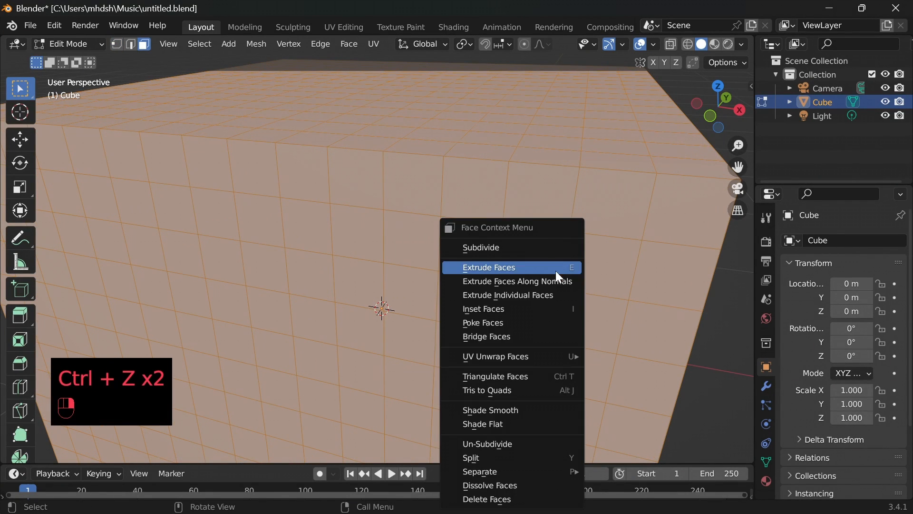
click(496, 318)
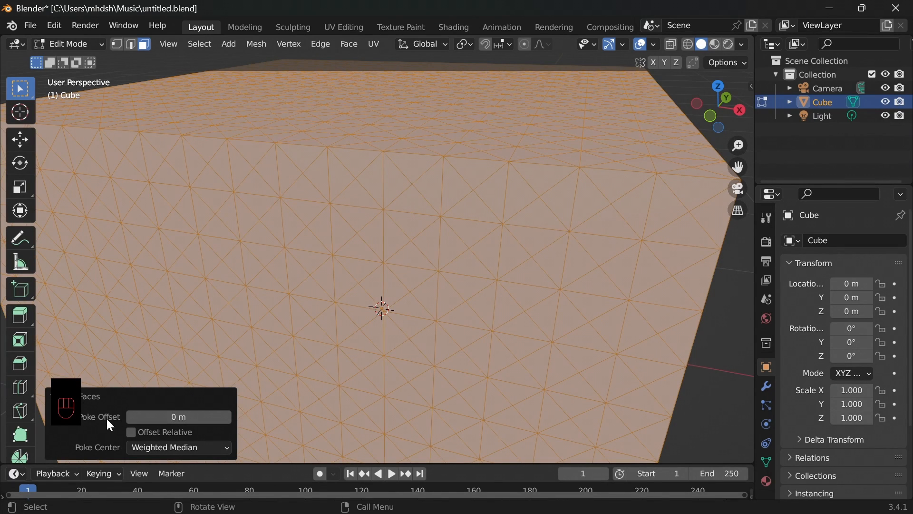
drag(216, 419, 227, 415)
middle_drag(561, 335, 428, 303)
scroll(481, 352, down, 6)
scroll(428, 302, down, 5)
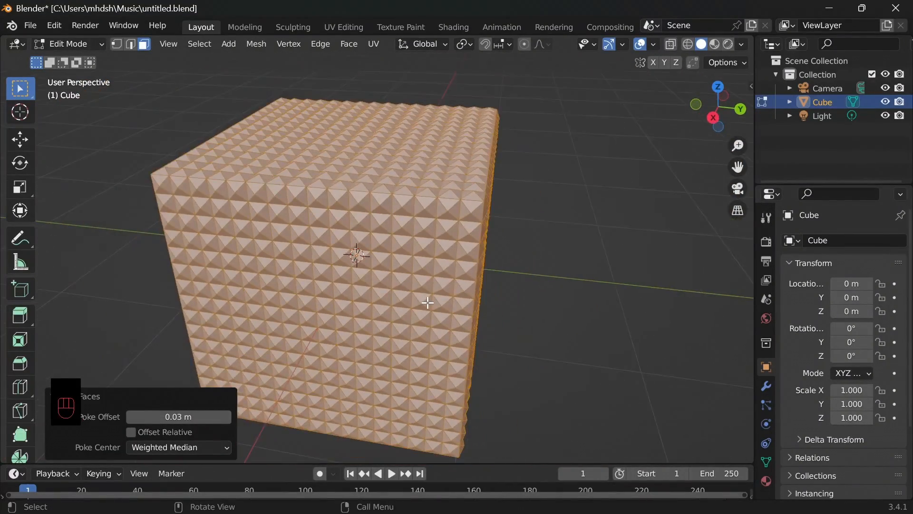
key(Tab)
key(Tab)
click(531, 257)
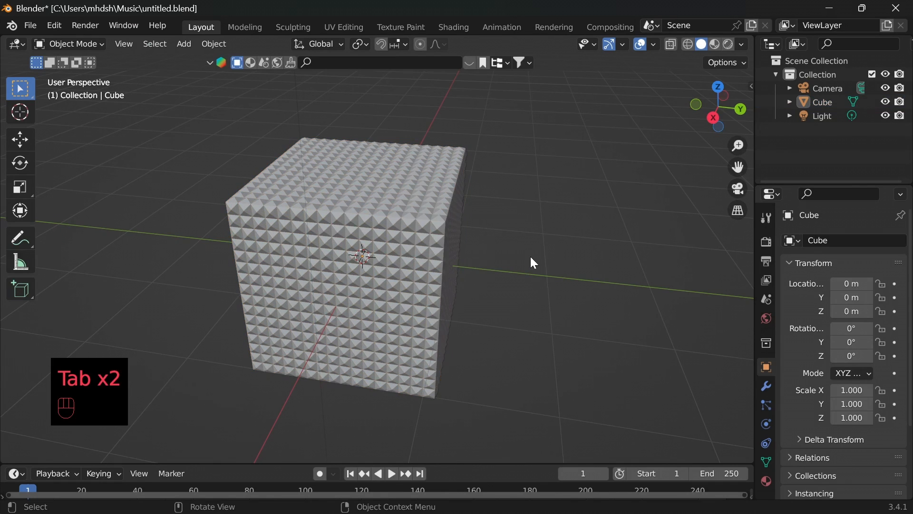
- Add a UV sphere and move it about 2.36 m along the Y axis, beside the cube
key(shift+a)
mouse_move(508, 239)
click(589, 275)
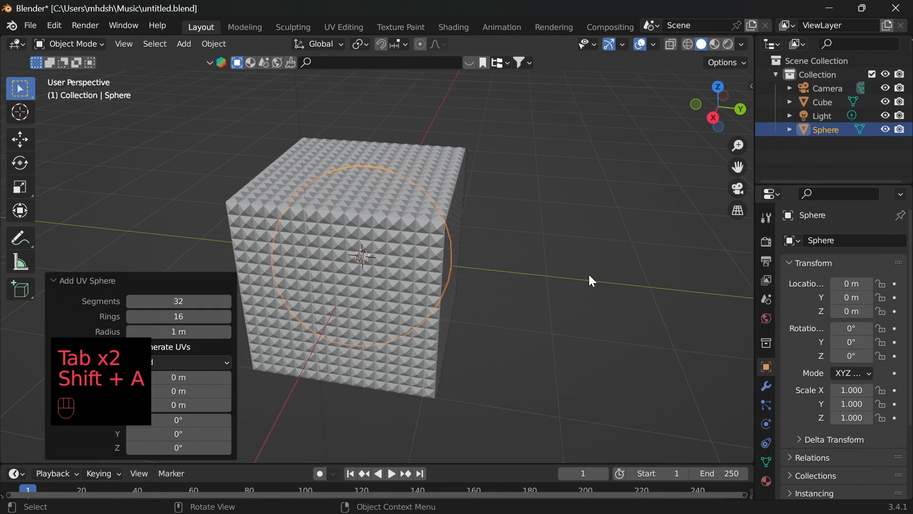
shift+middle_drag(588, 275, 721, 271)
key(g)
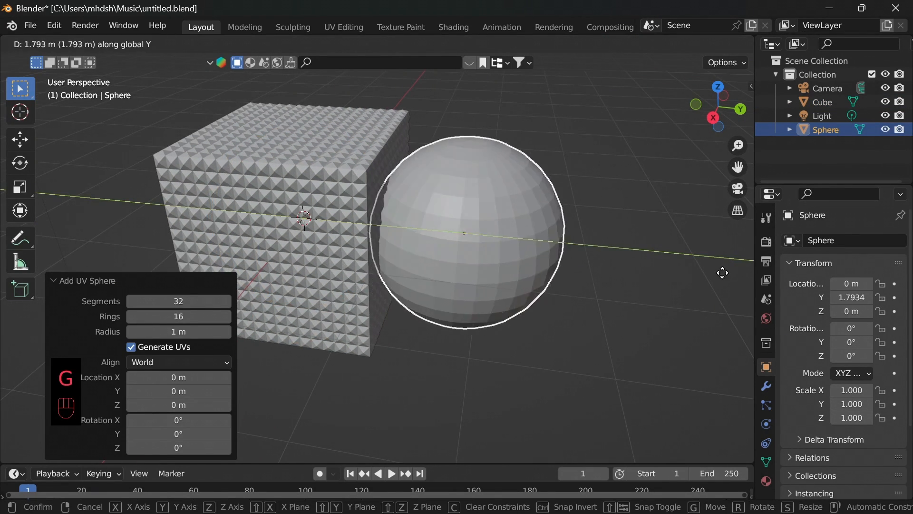
click(719, 276)
- Poke all of the sphere's faces with a 0.03 m Poke Offset, deselect them and return to Object Mode
key(Tab)
right_click(544, 209)
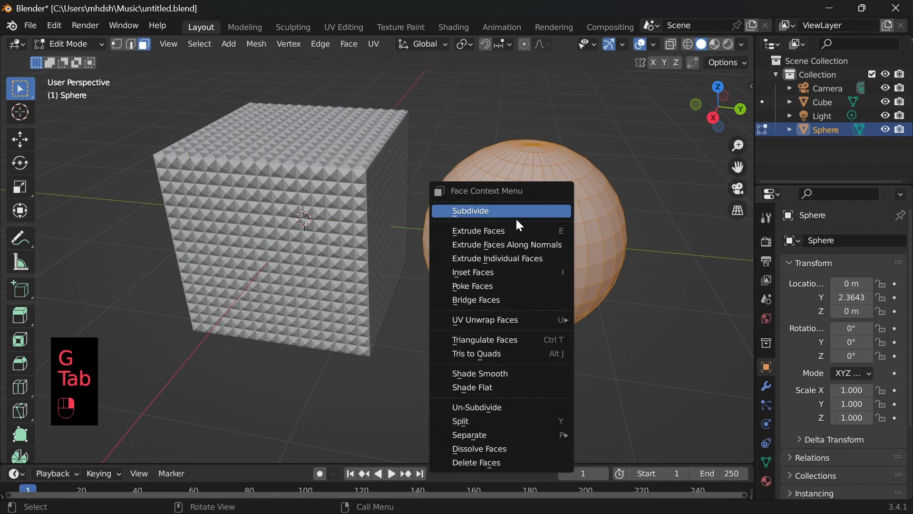
click(487, 286)
middle_drag(571, 344, 562, 321)
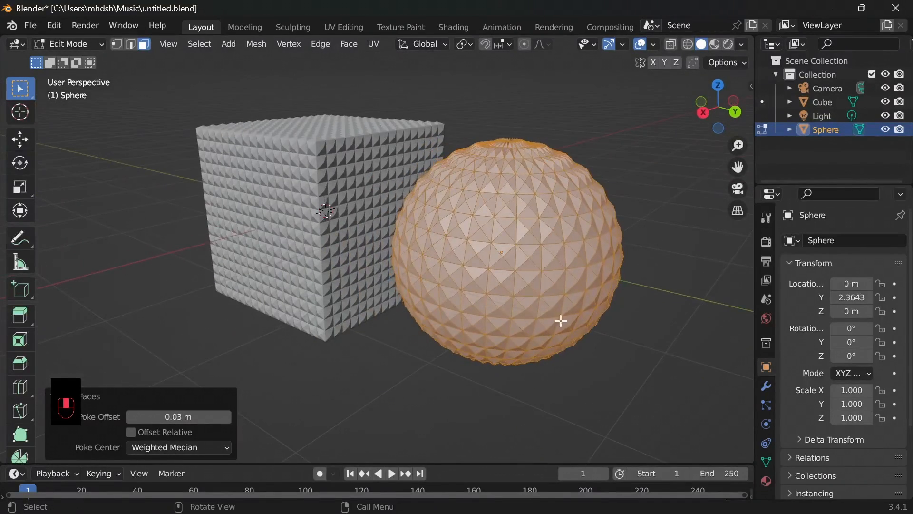
click(669, 316)
middle_drag(660, 333, 599, 319)
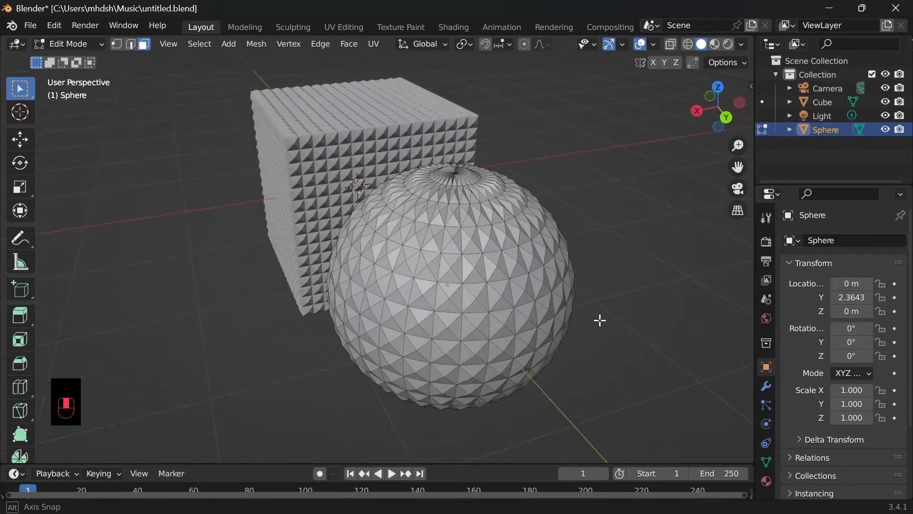
key(Tab)
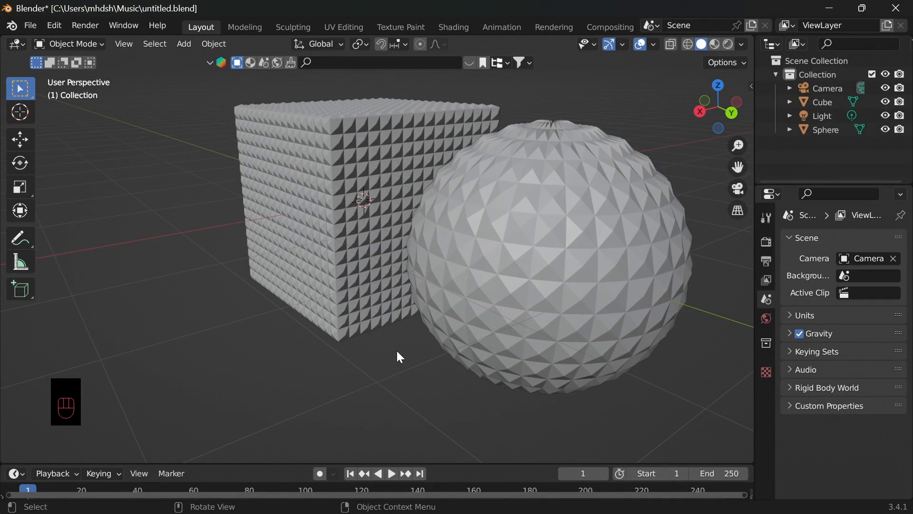
- Delete both the spiked sphere and the spiked cube from the scene
shift+middle_drag(396, 350, 376, 373)
click(500, 301)
shift+click(322, 289)
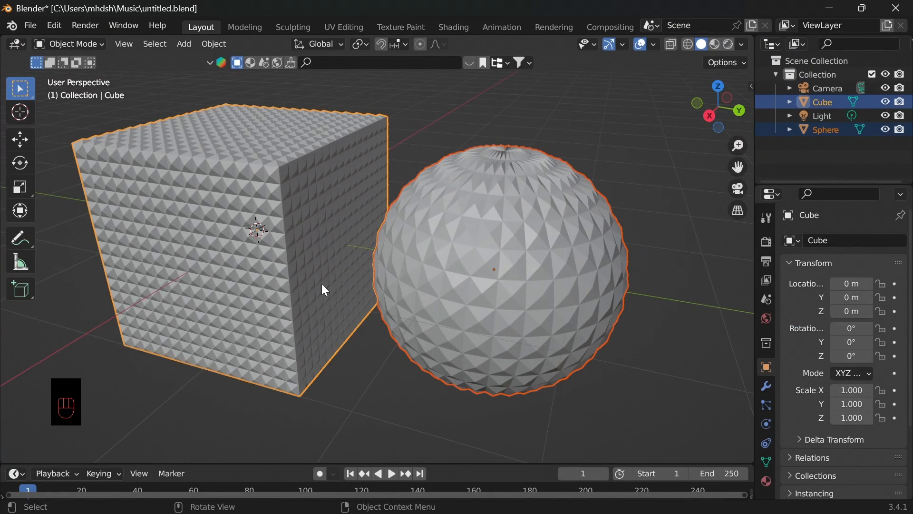
key(Delete)
- Add a Monkey mesh and turn the view toward its face
key(shift+a)
mouse_move(302, 236)
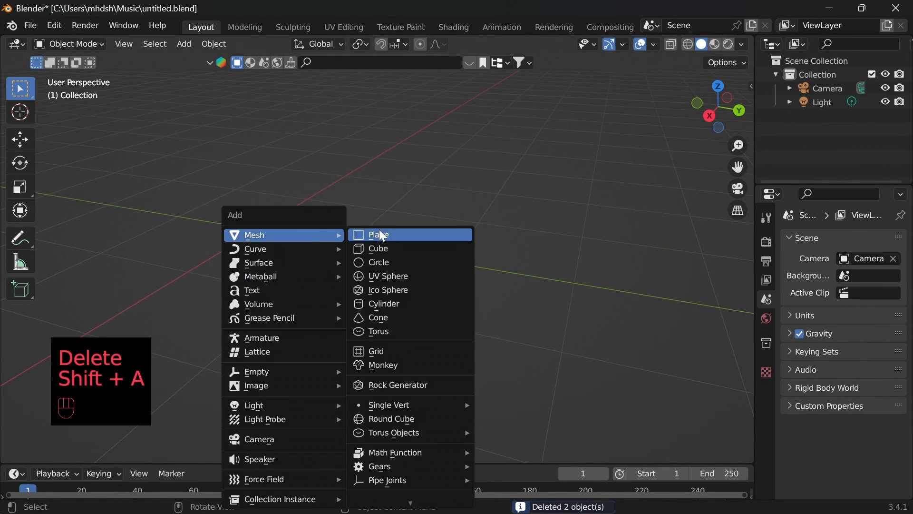
click(383, 365)
middle_drag(506, 299, 620, 290)
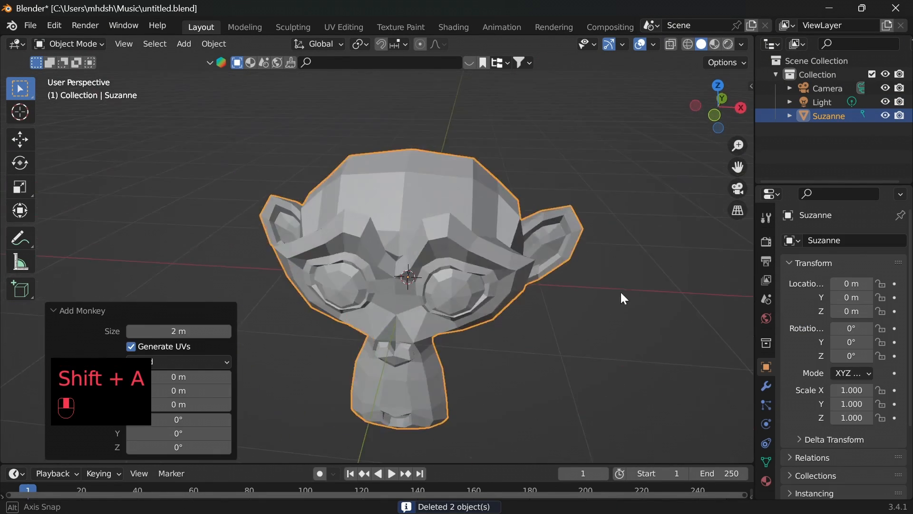
- Apply Tris to Quads to all faces of the monkey in Edit Mode
key(Tab)
right_click(436, 205)
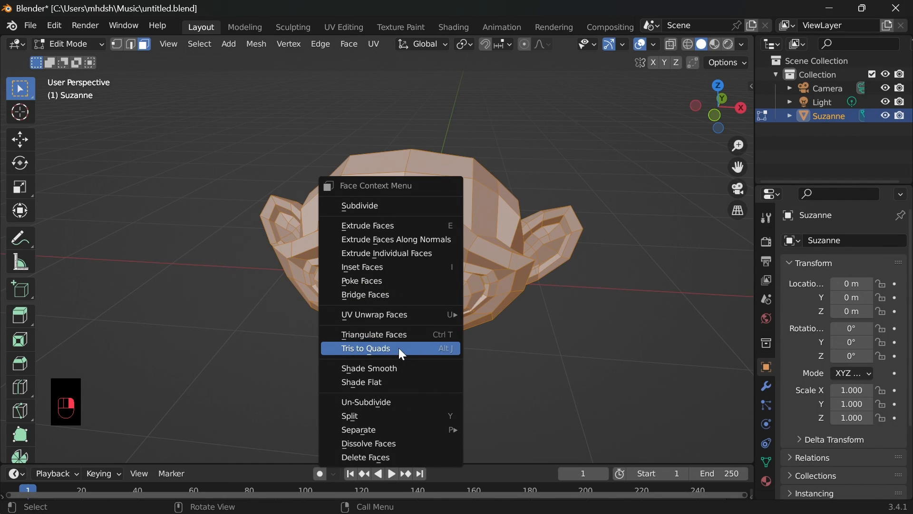
click(372, 351)
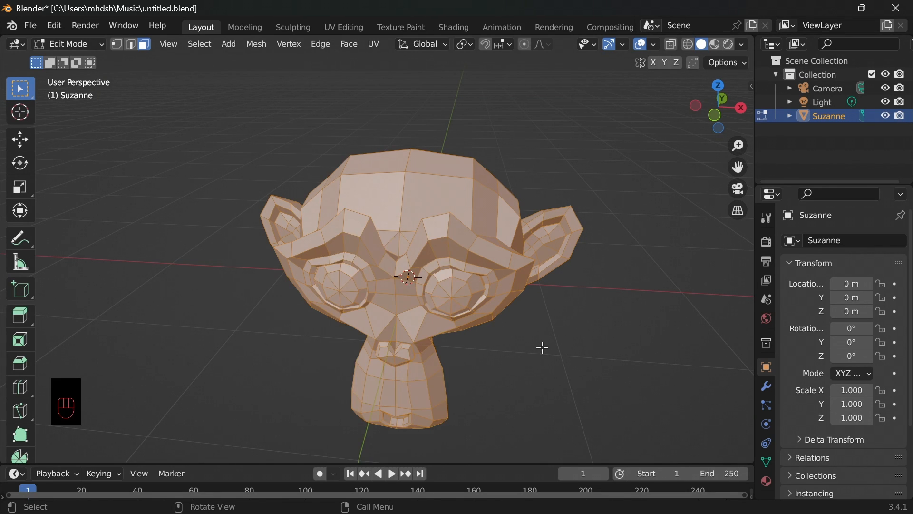
right_click(437, 197)
click(555, 343)
- Examine the monkey's face topology in Edit Mode and Object Mode, including from the front
shift+middle_drag(550, 342, 523, 327)
key(Tab)
key(Tab)
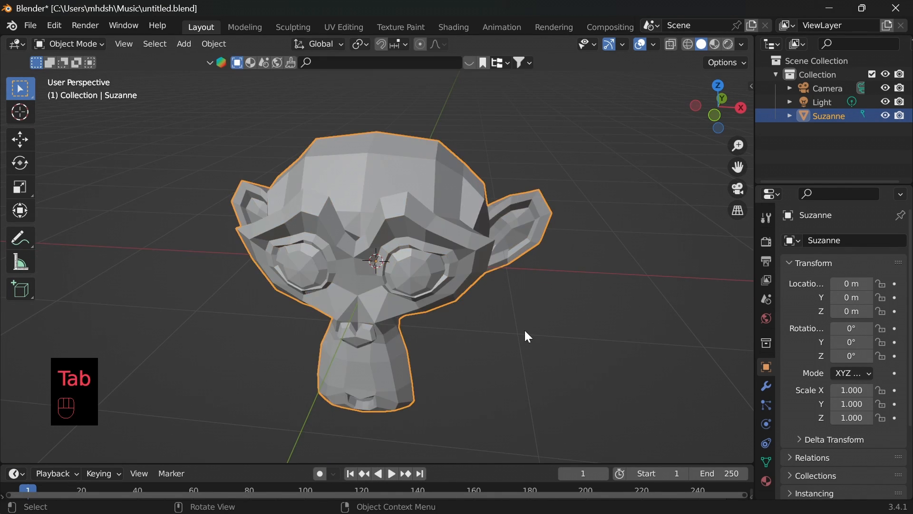
key(KP_1)
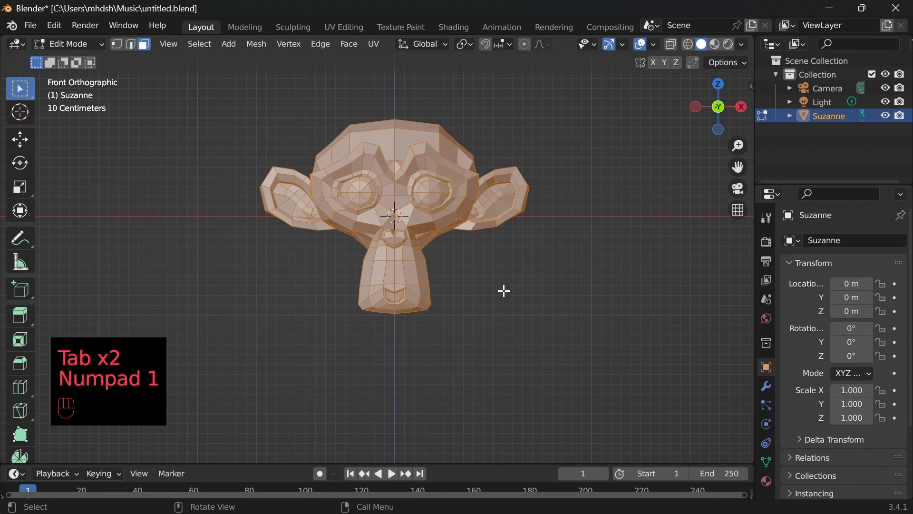
key(Tab)
middle_drag(540, 266, 507, 295)
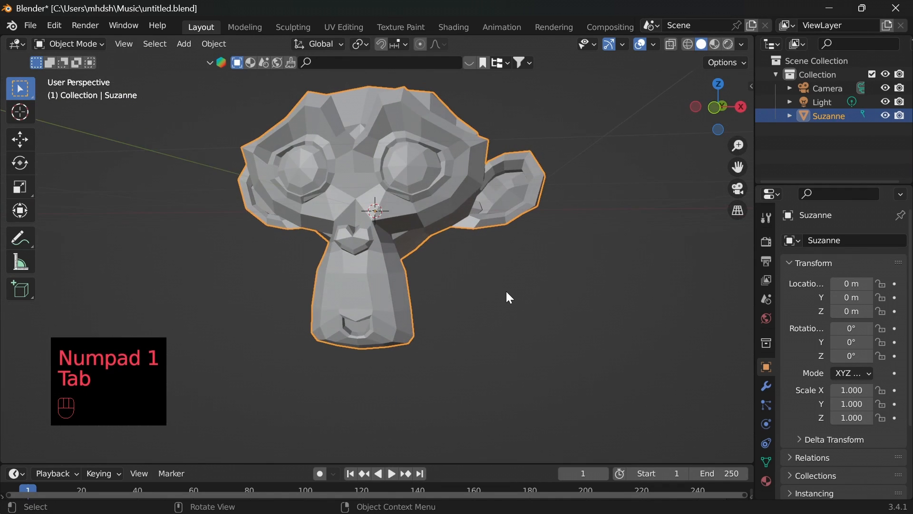
- Add a second Monkey mesh in front view and move it 2.775 m along the X axis, beside the first
key(KP_1)
key(shift+a)
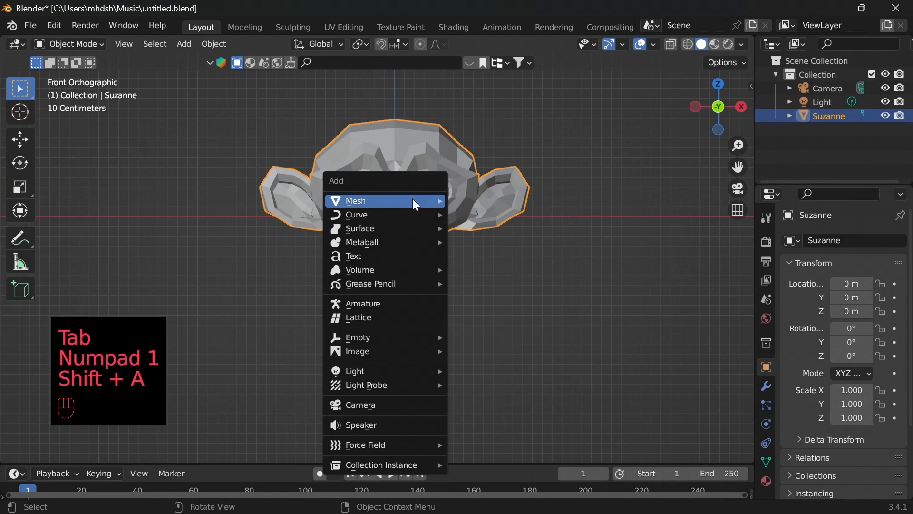
mouse_move(418, 202)
click(477, 330)
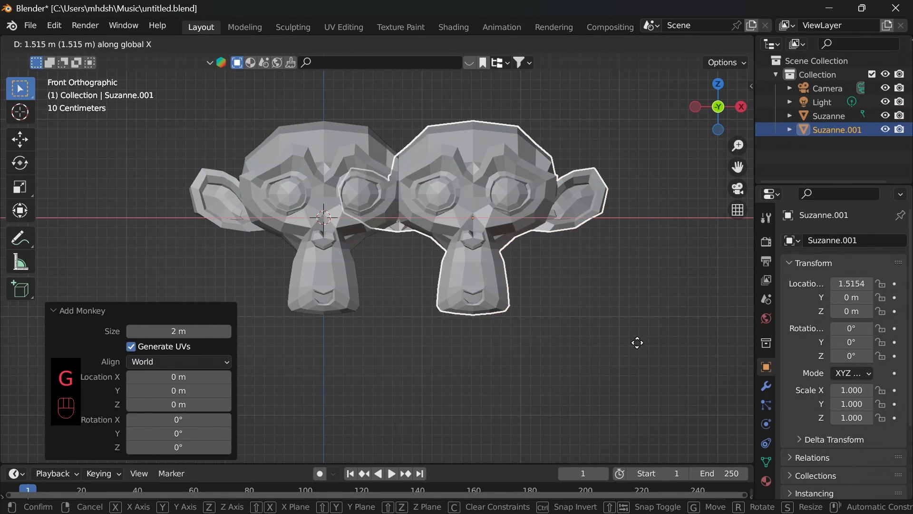
click(749, 357)
middle_drag(749, 358, 455, 360)
scroll(479, 353, down, 8)
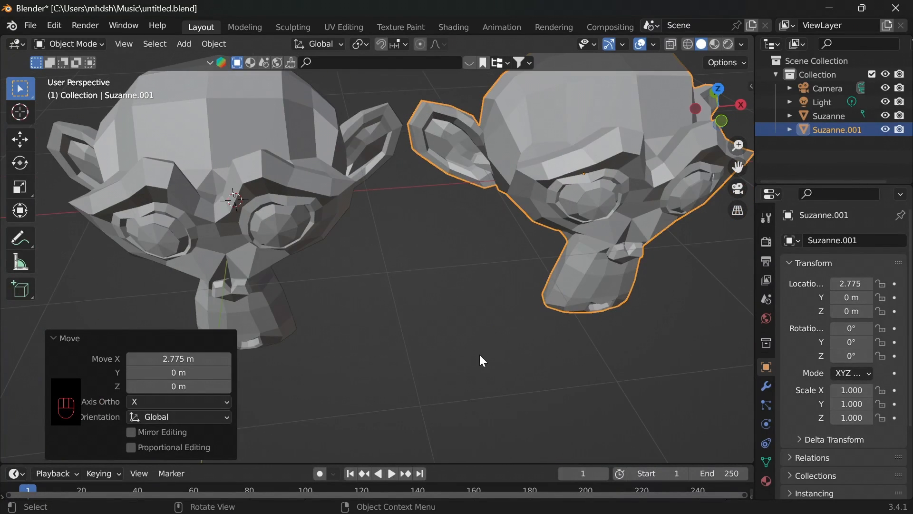
- Triangulate all faces of the first monkey in Edit Mode, using the Beauty method for quads and n-gons
click(282, 189)
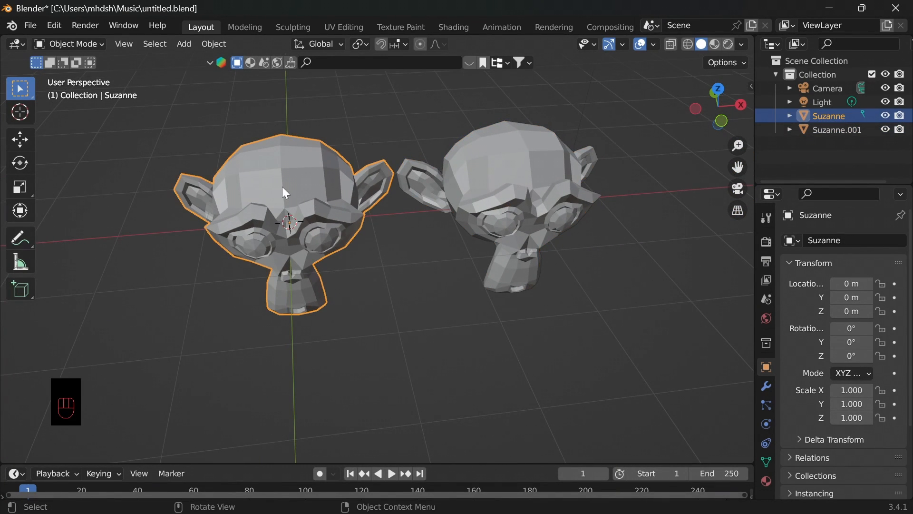
key(Tab)
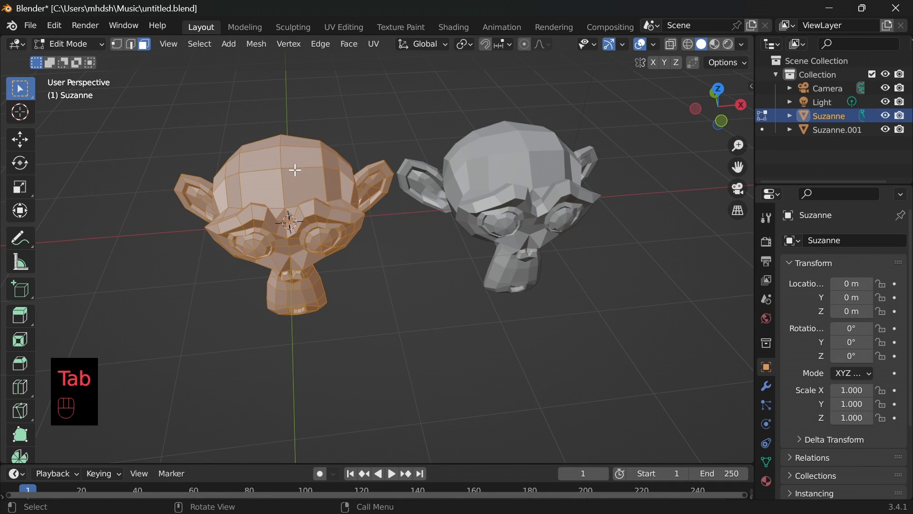
right_click(295, 170)
click(257, 298)
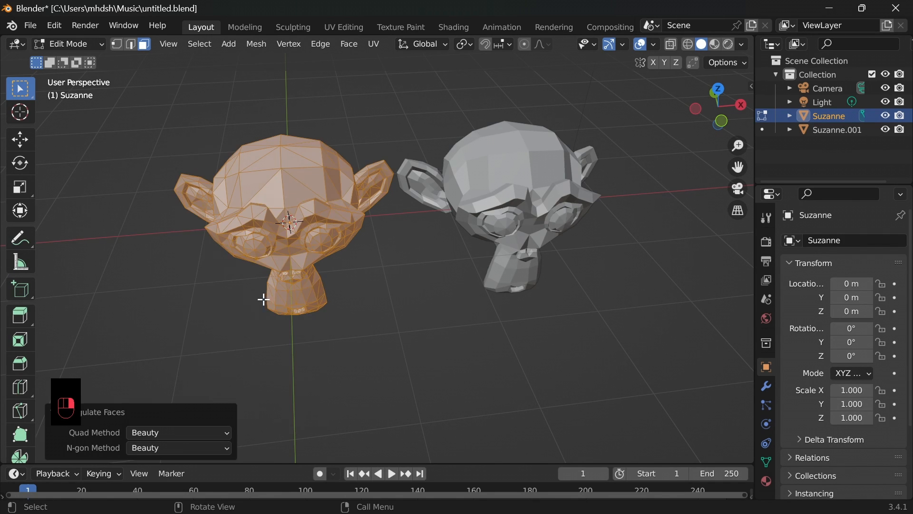
- Examine the first monkey's triangulated faces up close around the nose and mouth, compare them with the second monkey, and view the N-gon Method options
mouse_move(367, 283)
middle_down()
mouse_move(383, 279)
mouse_move(297, 250)
mouse_move(381, 276)
middle_up()
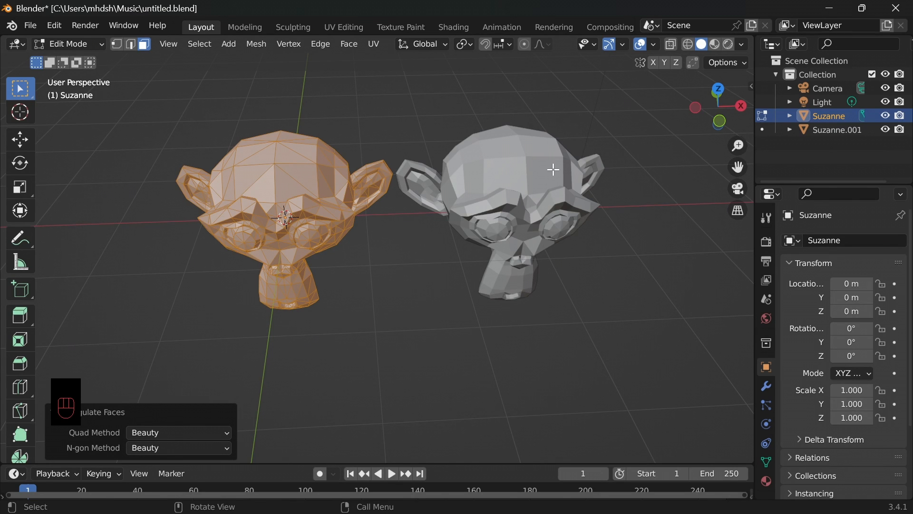
scroll(519, 202, up, 3)
shift+middle_drag(618, 209, 590, 240)
middle_drag(618, 219, 550, 180)
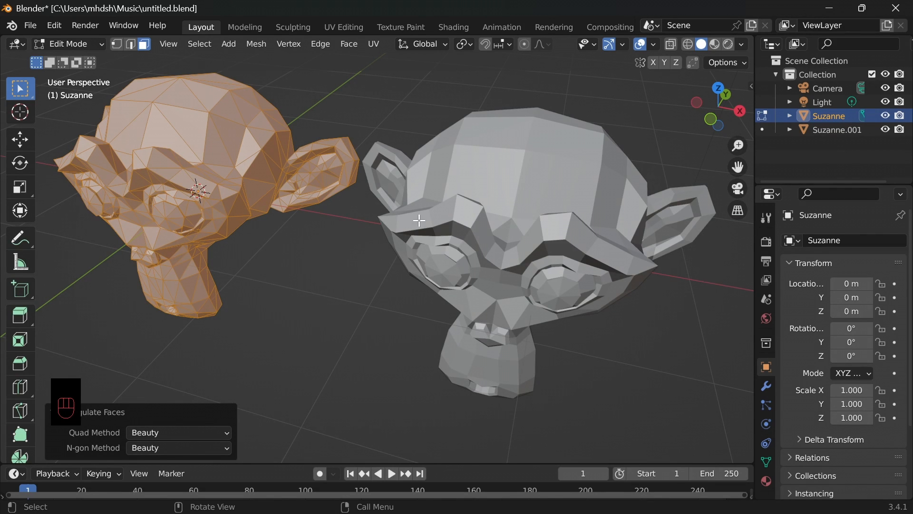
shift+middle_drag(420, 220, 328, 138)
scroll(336, 241, up, 8)
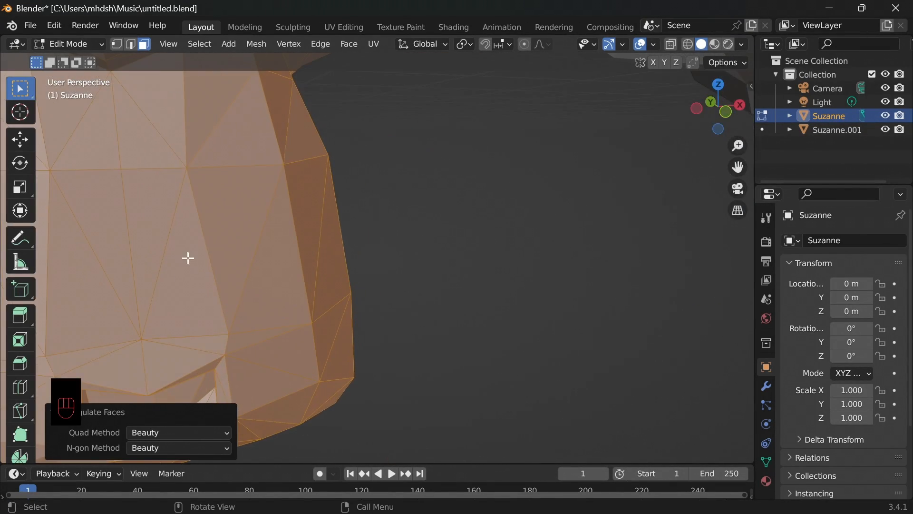
shift+middle_drag(188, 258, 455, 322)
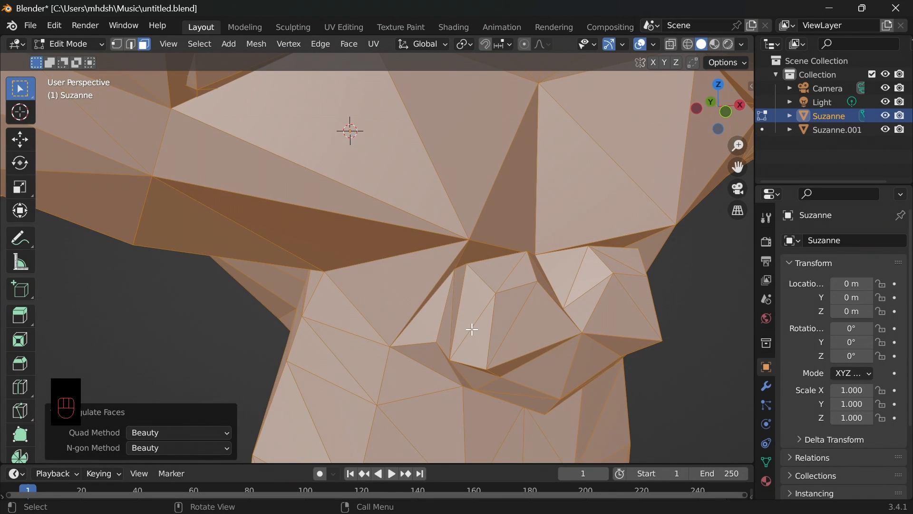
click(214, 449)
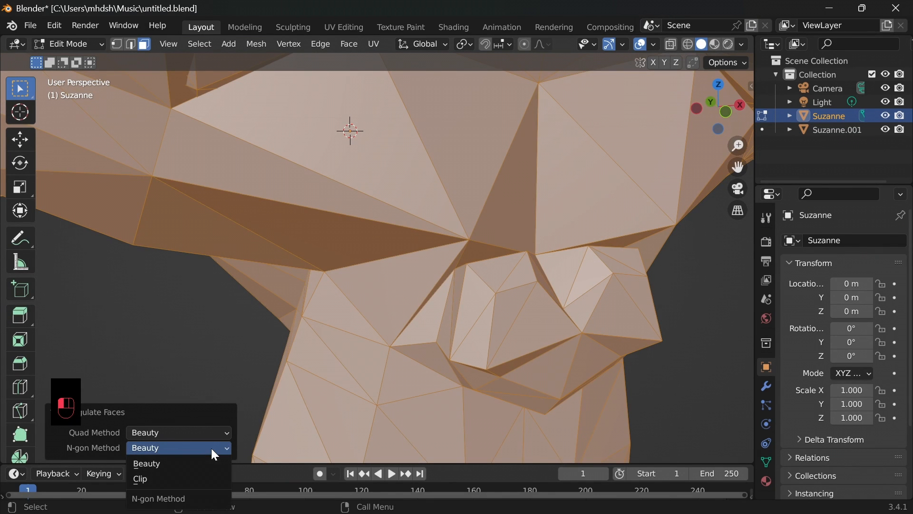
shift+middle_drag(506, 387, 461, 375)
scroll(466, 371, down, 5)
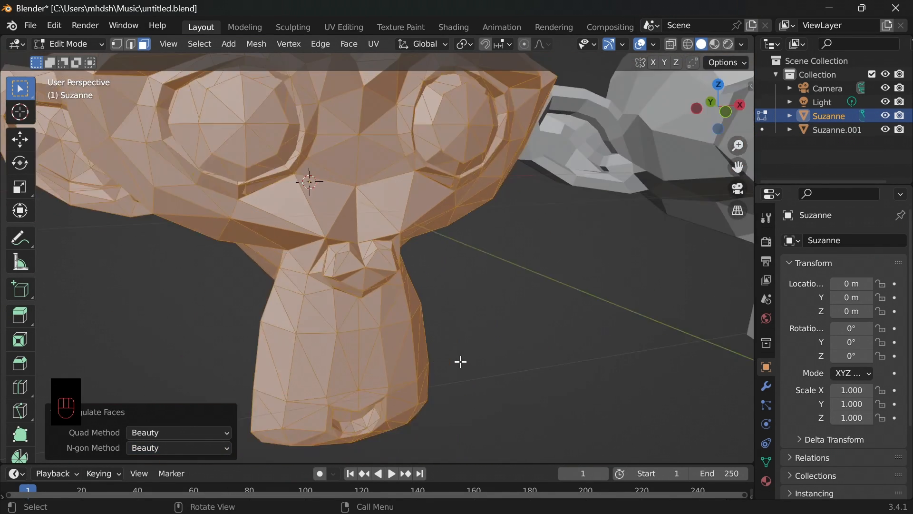
scroll(461, 361, down, 6)
middle_drag(449, 310, 402, 289)
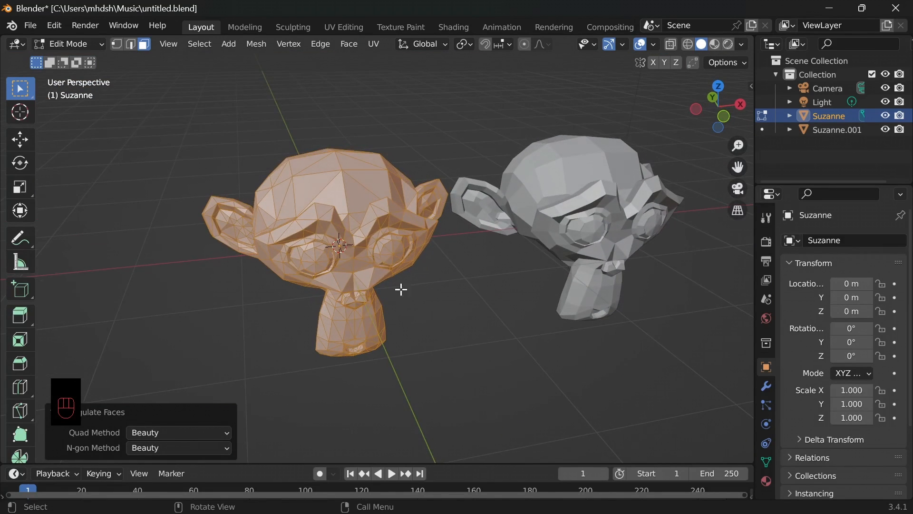
- Apply Tris to Quads to all faces of the first monkey with 40° maximum face and shape angles, and return to Object Mode
right_click(353, 189)
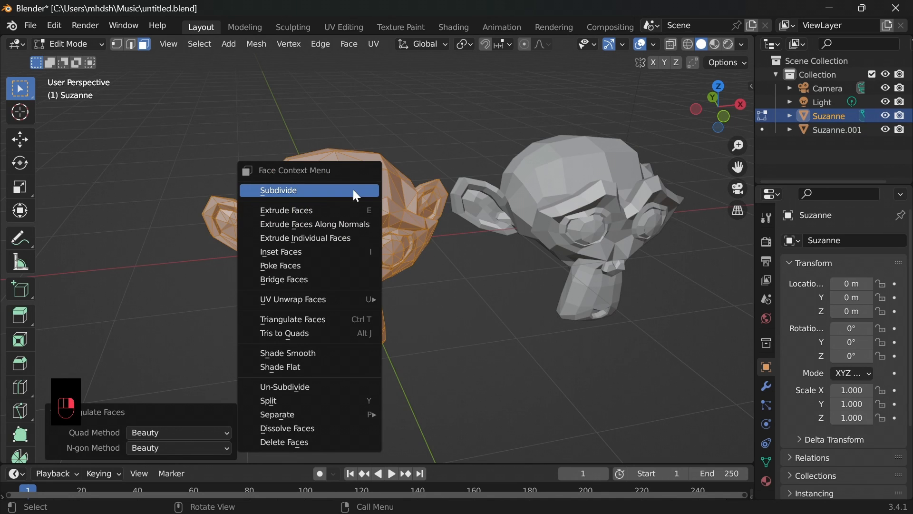
click(307, 334)
middle_drag(428, 324, 474, 332)
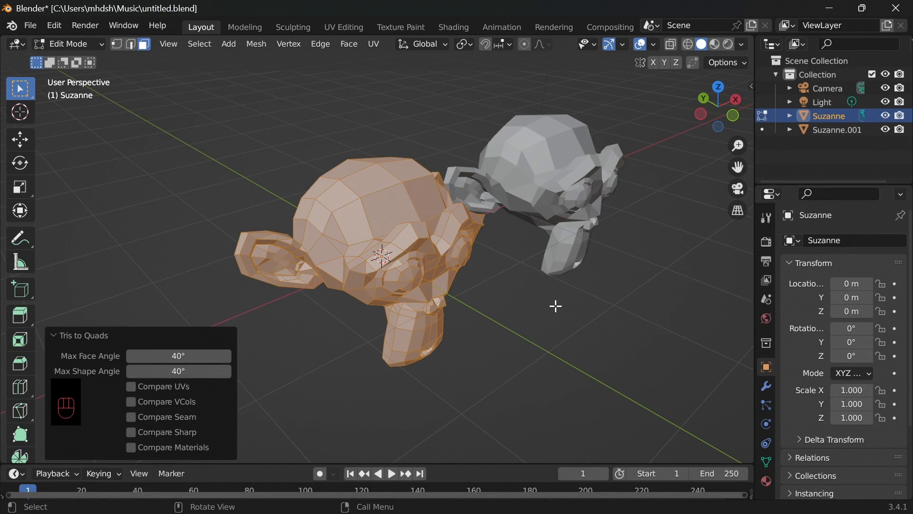
key(Tab)
key(Tab)
right_click(398, 189)
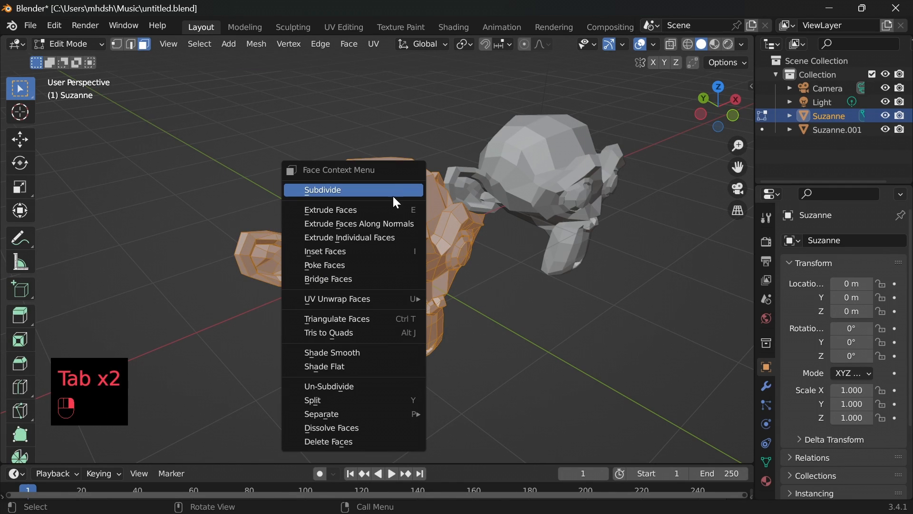
key(Tab)
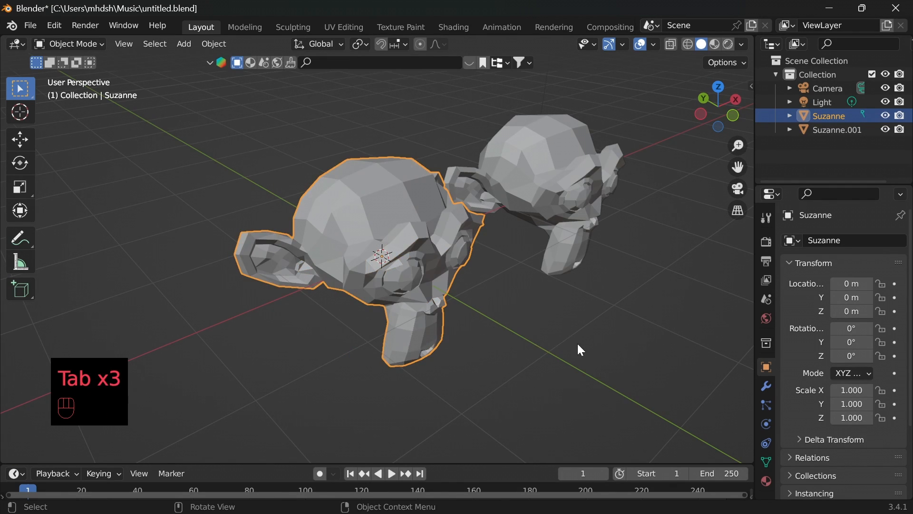
middle_drag(578, 344, 496, 327)
scroll(496, 326, down, 2)
middle_drag(425, 315, 466, 325)
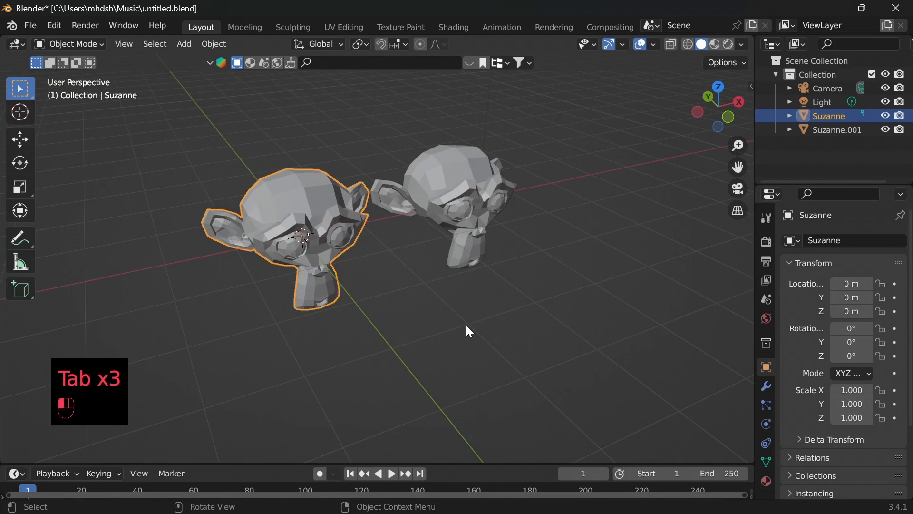
key(shift+a)
mouse_move(456, 236)
click(535, 237)
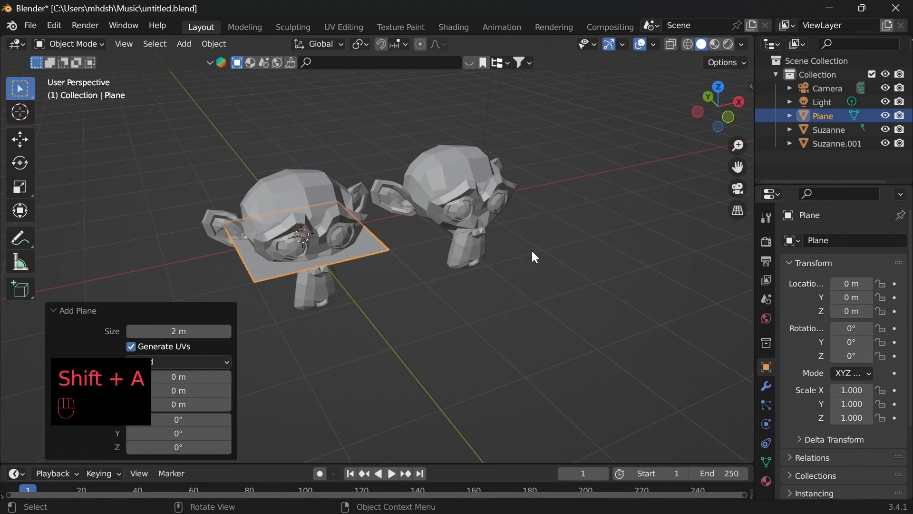
key(ctrl+z)
- Add a 2 m Cube mesh and move it to -3.082 m on the Y axis, clear of the monkeys
key(shift+a)
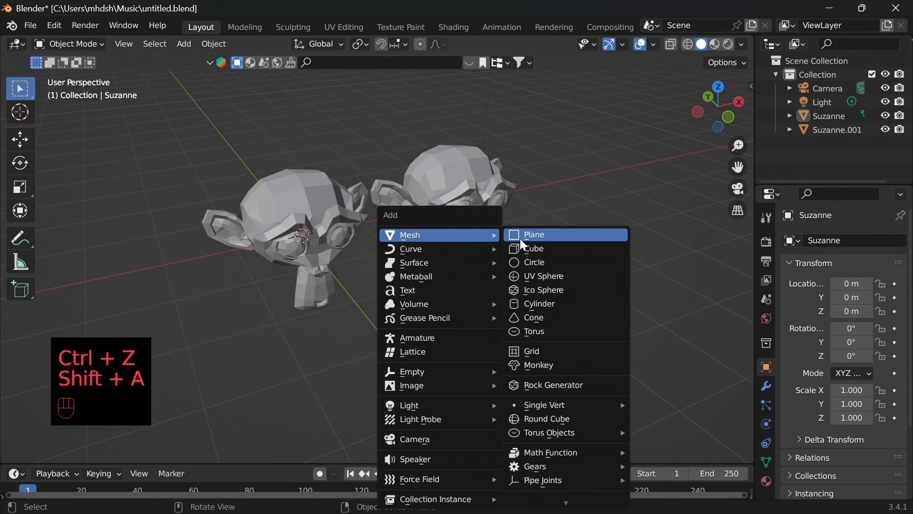
click(524, 247)
middle_drag(458, 309, 528, 310)
key(g)
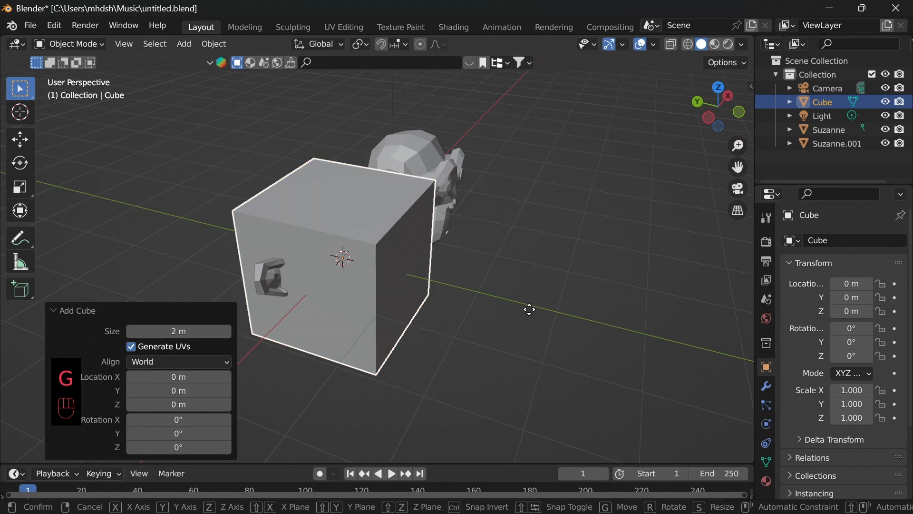
middle_click(529, 310)
click(735, 354)
- Triangulate all faces of the cube in Edit Mode and inspect the diagonals on its sides
key(Tab)
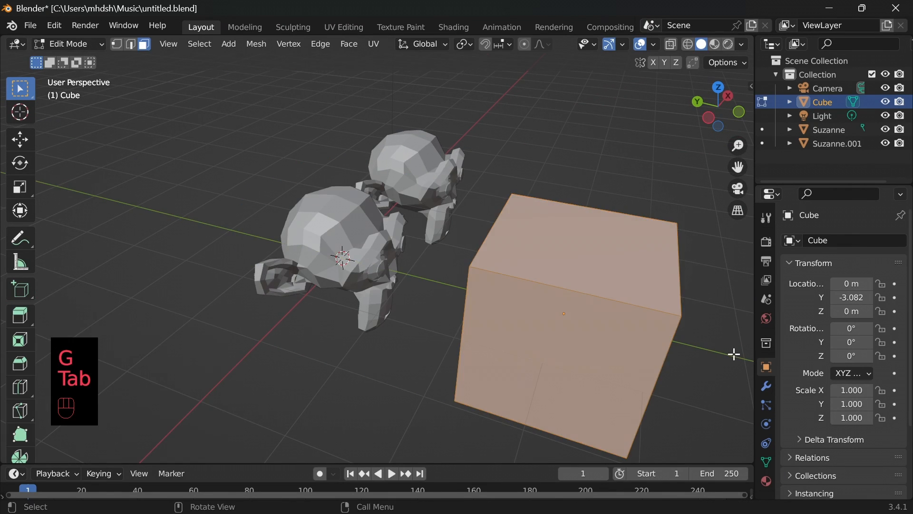
shift+middle_drag(649, 358, 484, 203)
key(ctrl+t)
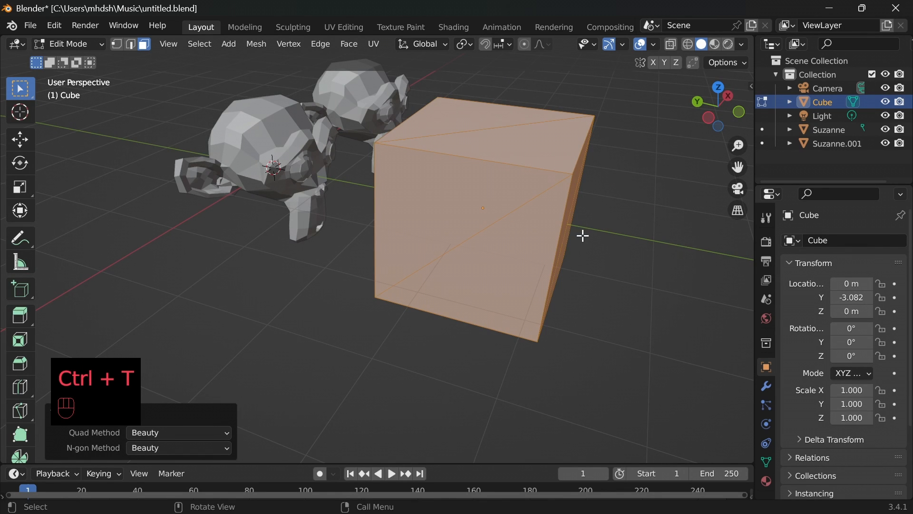
middle_drag(583, 235, 475, 142)
middle_drag(581, 256, 432, 272)
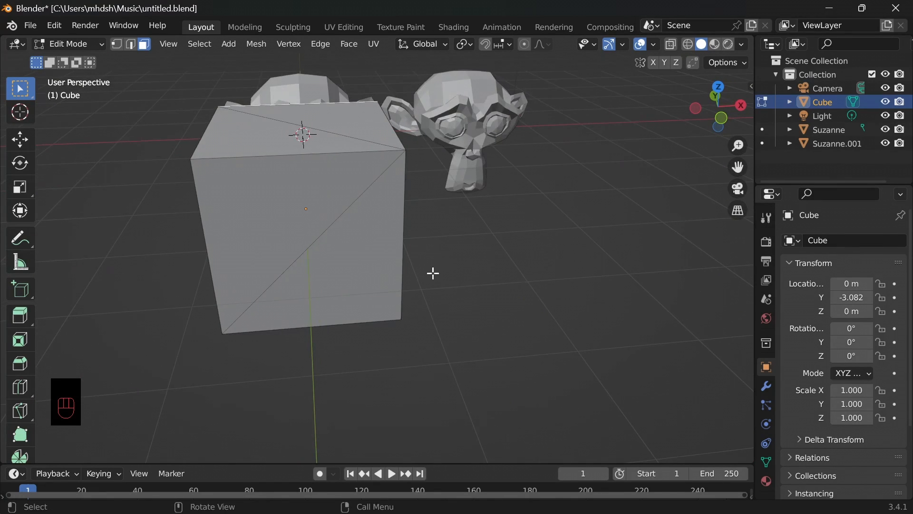
- Select all faces of the cube and convert its triangles back to quads with Tris to Quads
right_click(312, 199)
key(Escape)
right_click(319, 200)
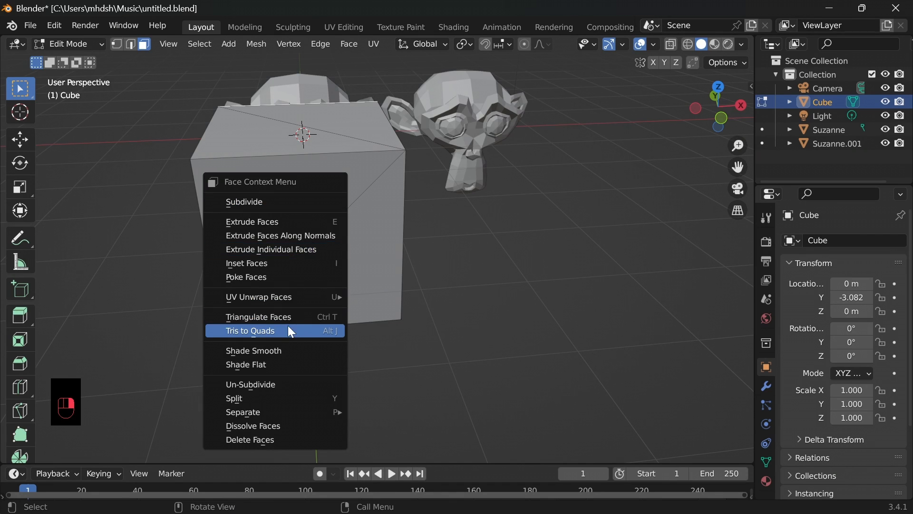
click(368, 225)
click(526, 239)
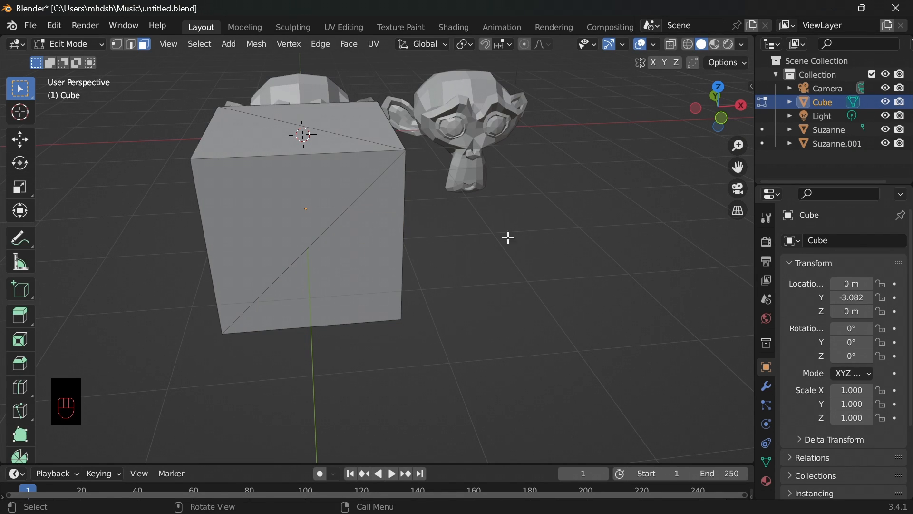
click(341, 231)
key(a)
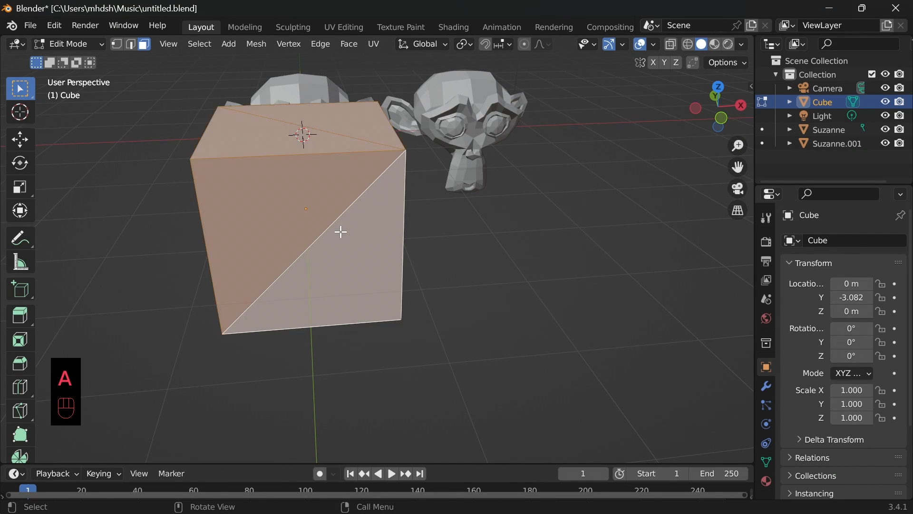
key(alt+j)
middle_drag(352, 238, 644, 310)
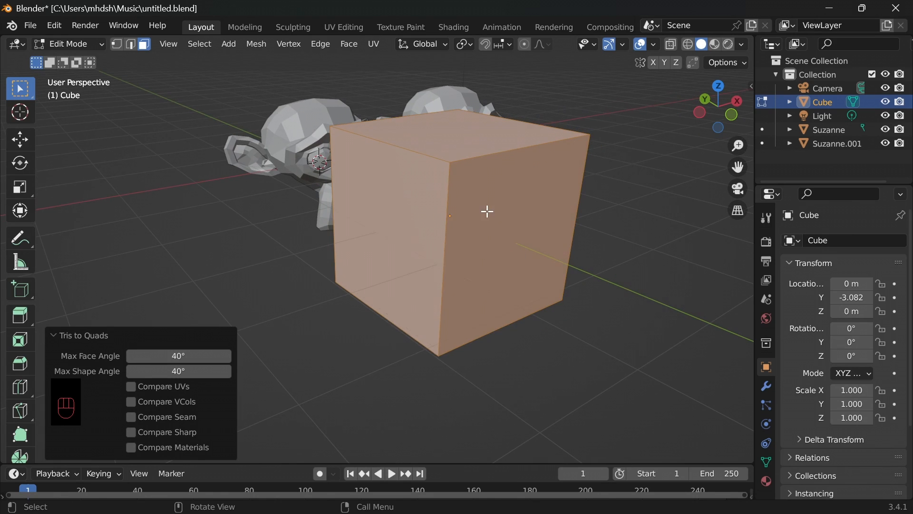
- Apply Shade Smooth to all faces of the cube in Edit Mode and return them to Shade Flat
right_click(500, 299)
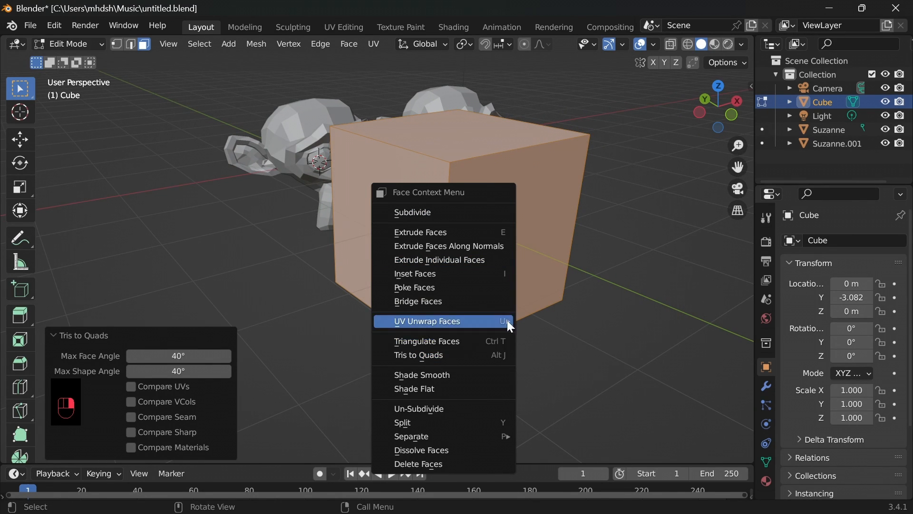
key(Tab)
right_click(531, 215)
click(506, 210)
key(Tab)
right_click(461, 337)
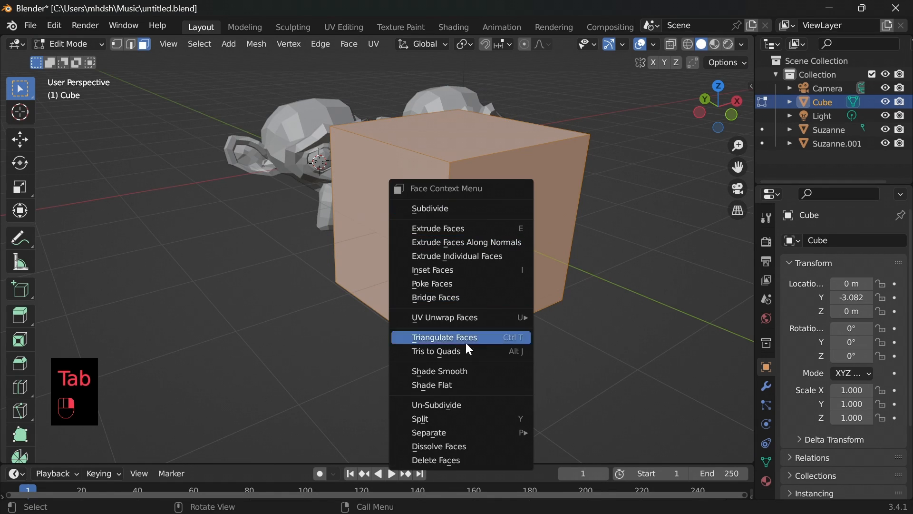
click(460, 371)
right_click(503, 238)
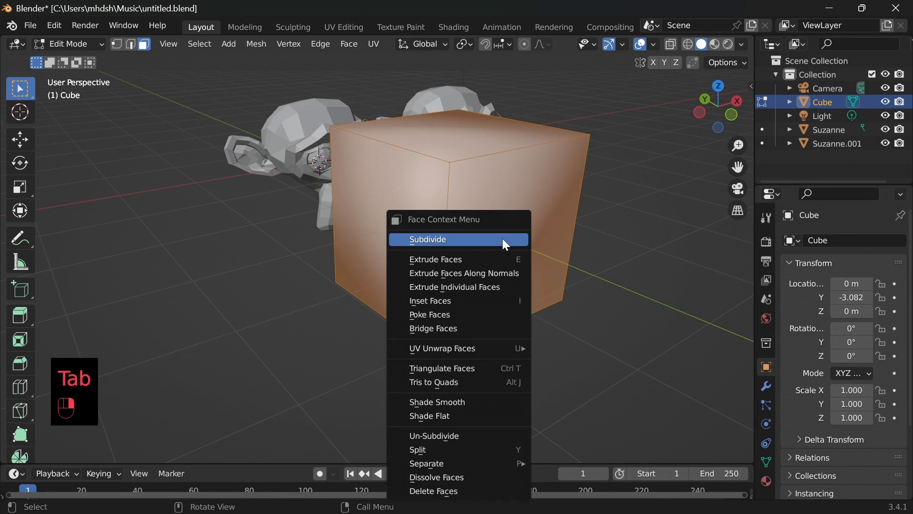
click(443, 417)
- Subdivide all faces of the cube three times with one cut each
right_click(504, 206)
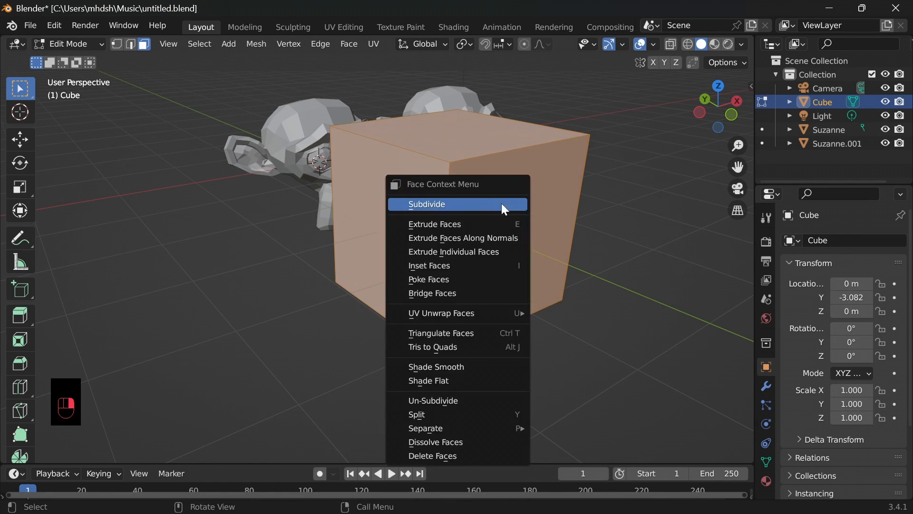
click(455, 209)
right_click(507, 205)
click(476, 205)
right_click(489, 205)
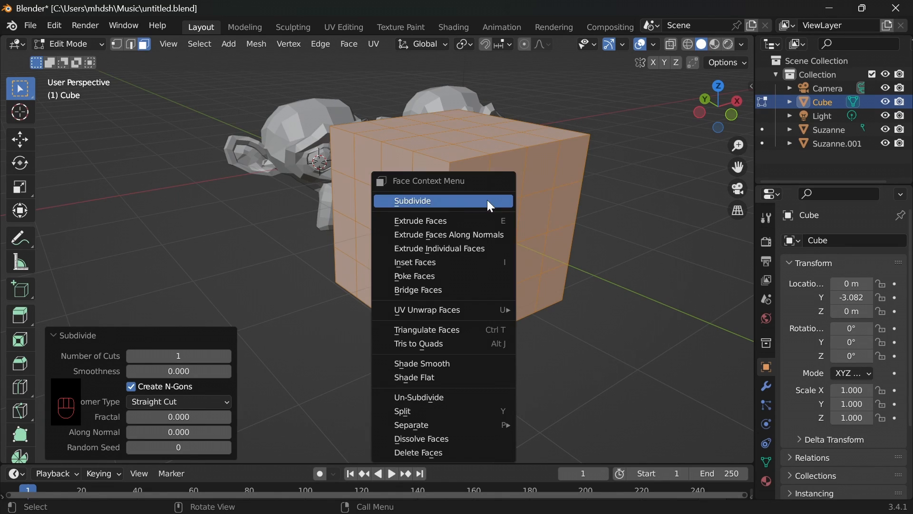
click(470, 206)
- Apply Un-Subdivide with 2 iterations three times to reduce the cube to its original six faces
right_click(488, 241)
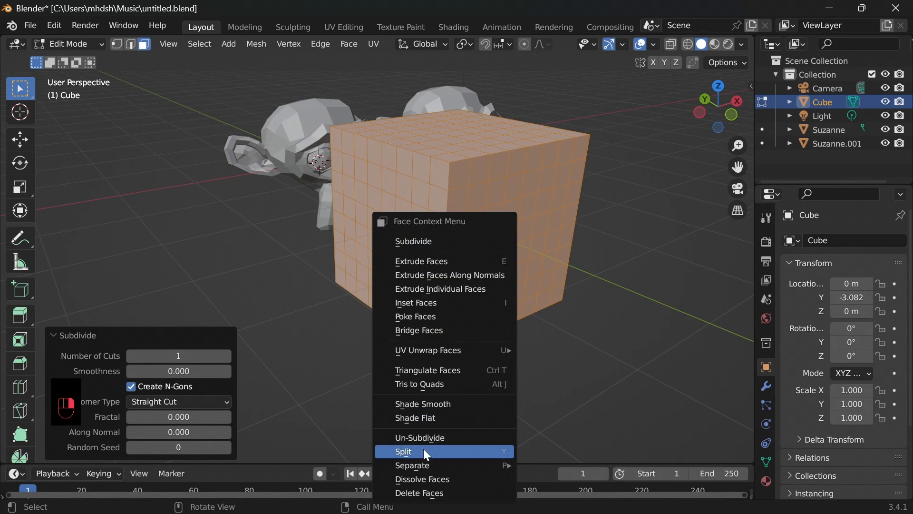
click(434, 436)
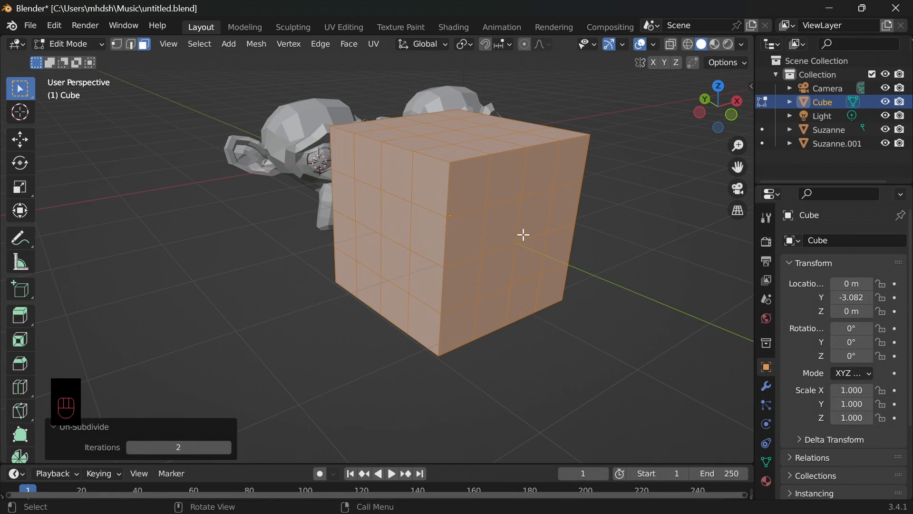
middle_drag(470, 273, 522, 204)
right_click(520, 196)
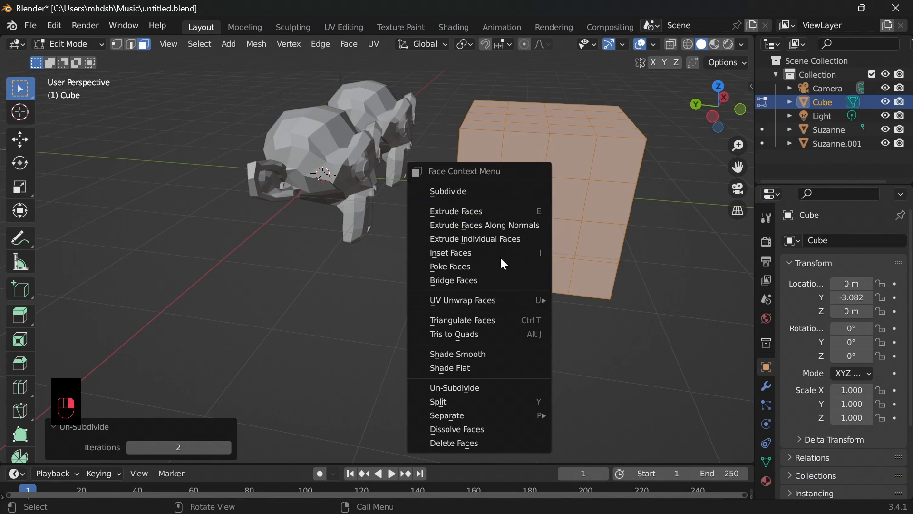
click(472, 388)
right_click(540, 204)
click(485, 398)
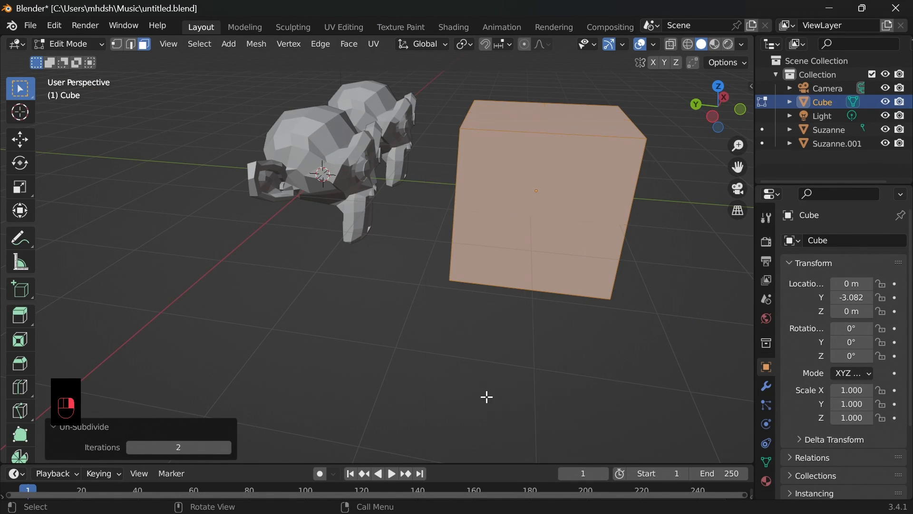
middle_drag(538, 352, 430, 279)
right_click(459, 196)
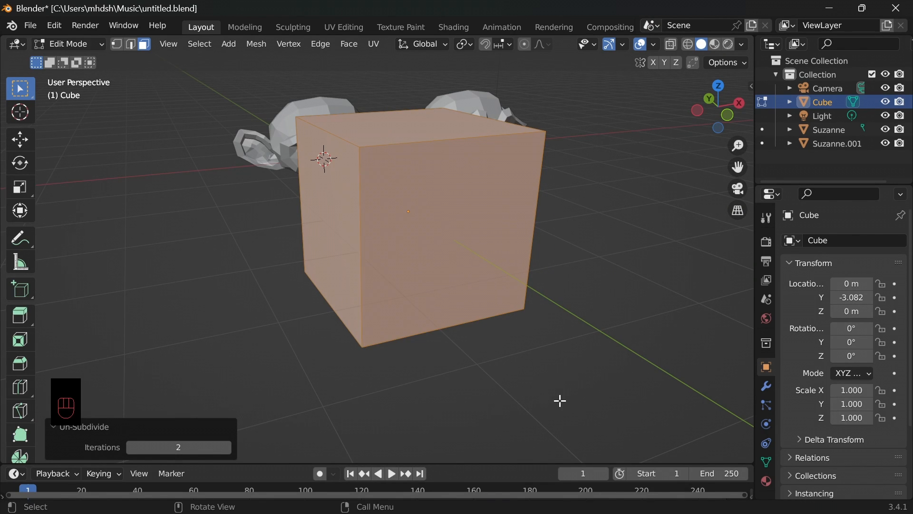
- Try to split all faces of the cube at once and test it by moving one side face, undoing the move
middle_drag(473, 320, 576, 328)
right_click(544, 244)
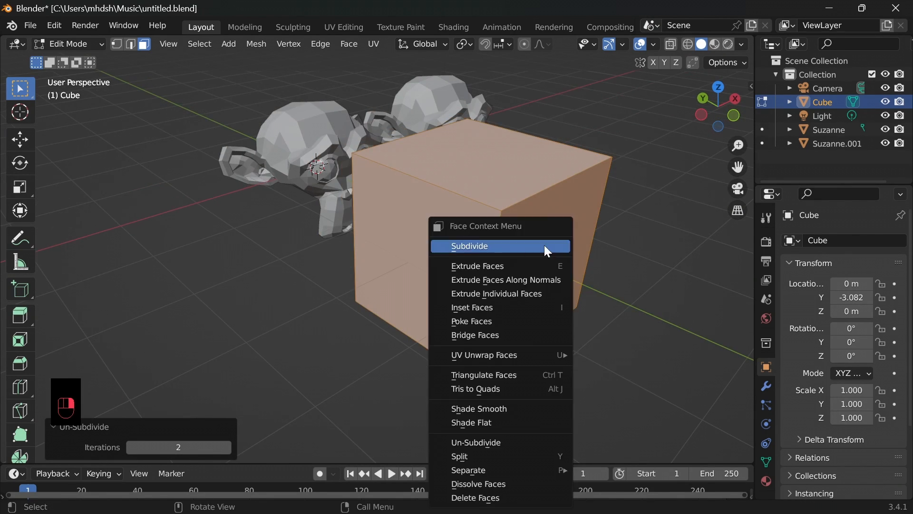
click(489, 452)
click(539, 296)
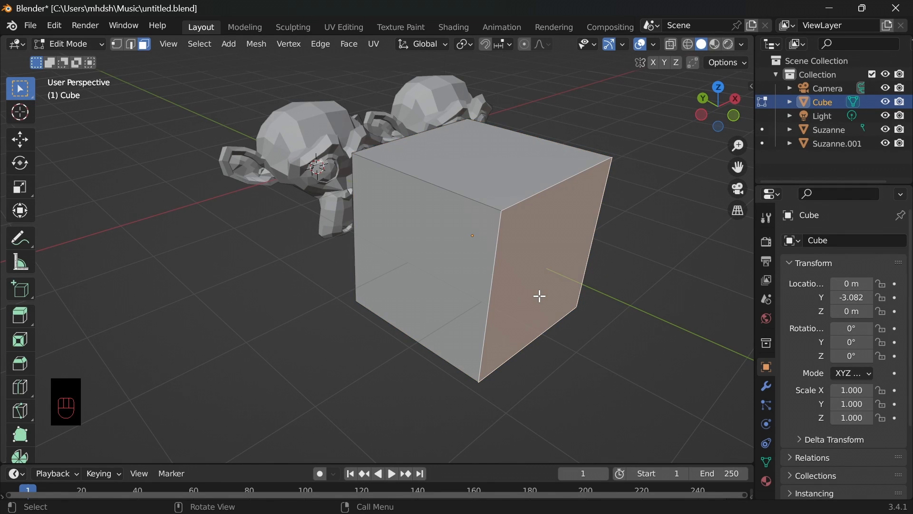
key(g)
click(637, 295)
key(ctrl+z)
shift+middle_drag(623, 309, 459, 170)
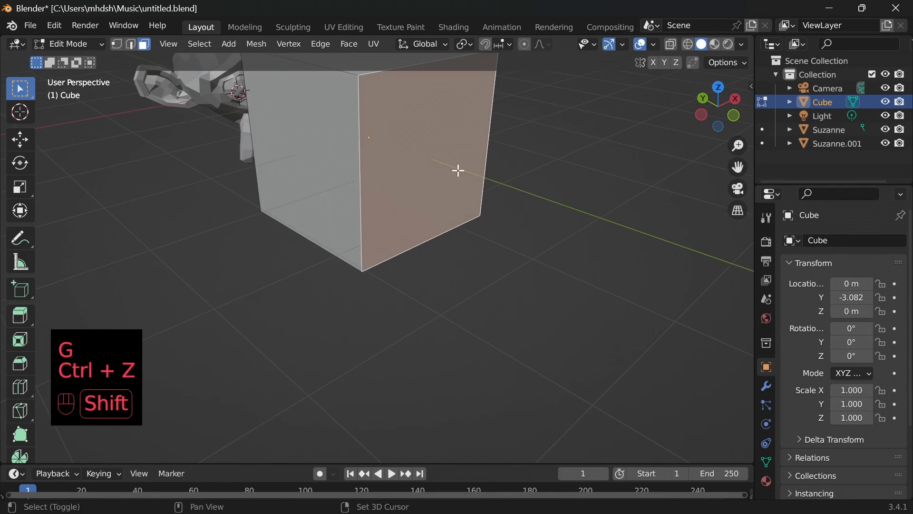
- Split the selected side face from the cube, move it away from the body, and check the gap in Object Mode
right_click(413, 137)
shift+middle_drag(501, 279, 515, 320)
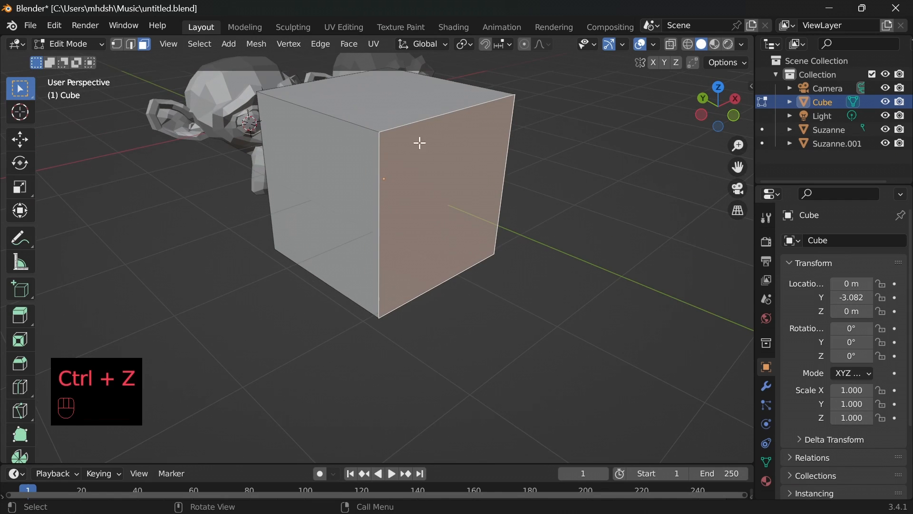
right_click(420, 143)
right_click(467, 202)
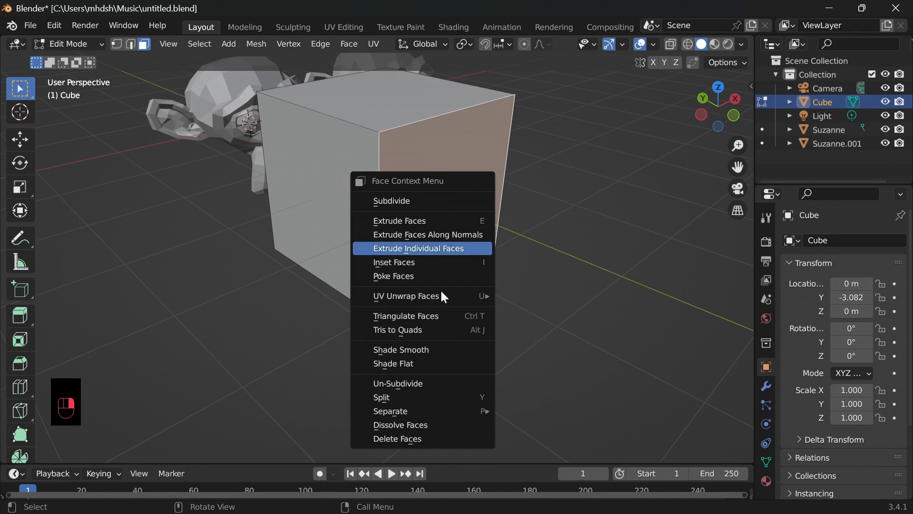
click(422, 397)
key(g)
click(581, 274)
middle_drag(581, 273, 345, 216)
key(Tab)
key(Tab)
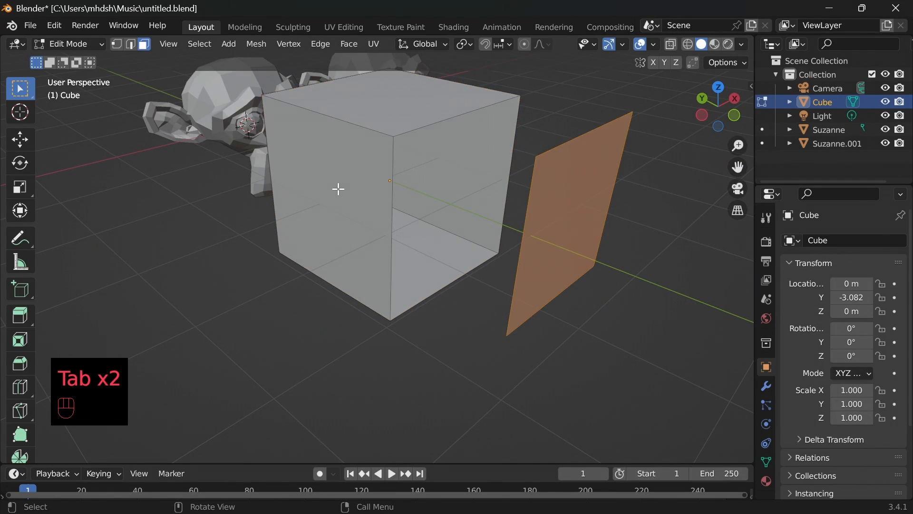
- Split the adjacent side face off the cube and move it about -0.78 m in X, 0.75 m in Y and -0.23 m in Z
click(338, 189)
middle_drag(316, 269, 445, 263)
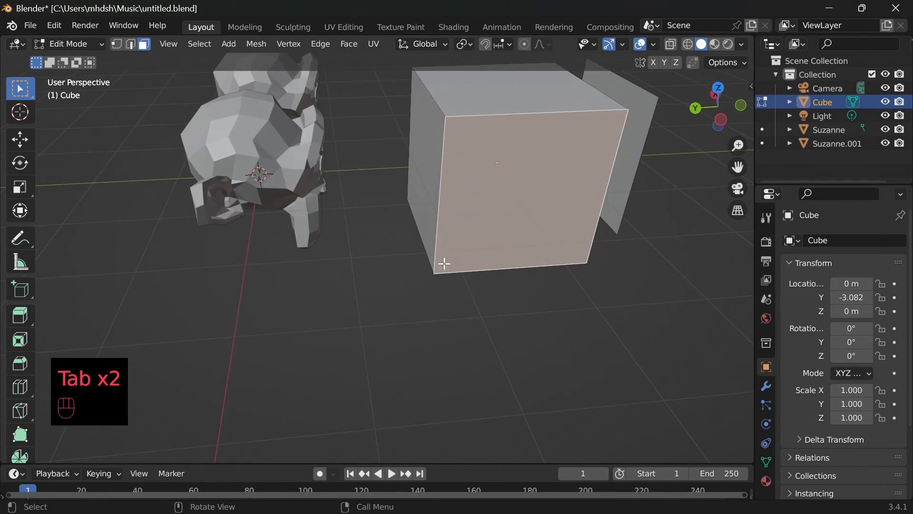
right_click(540, 172)
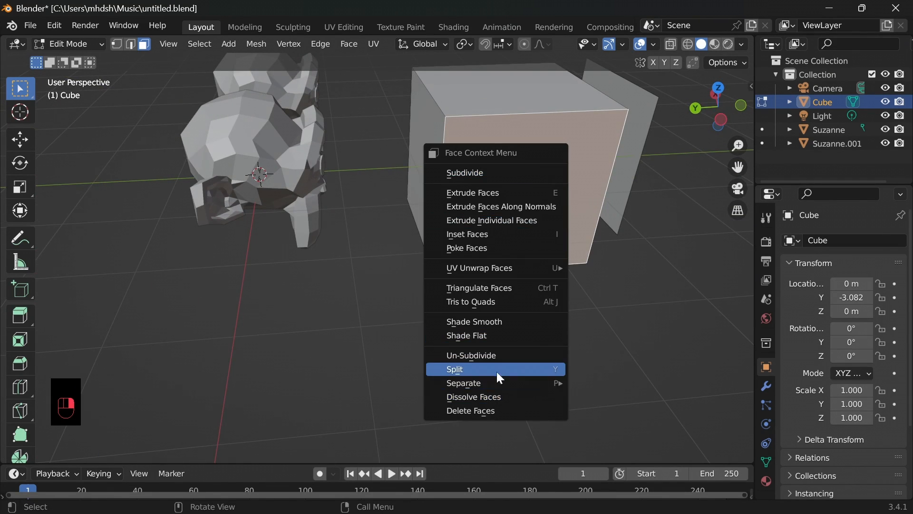
click(529, 370)
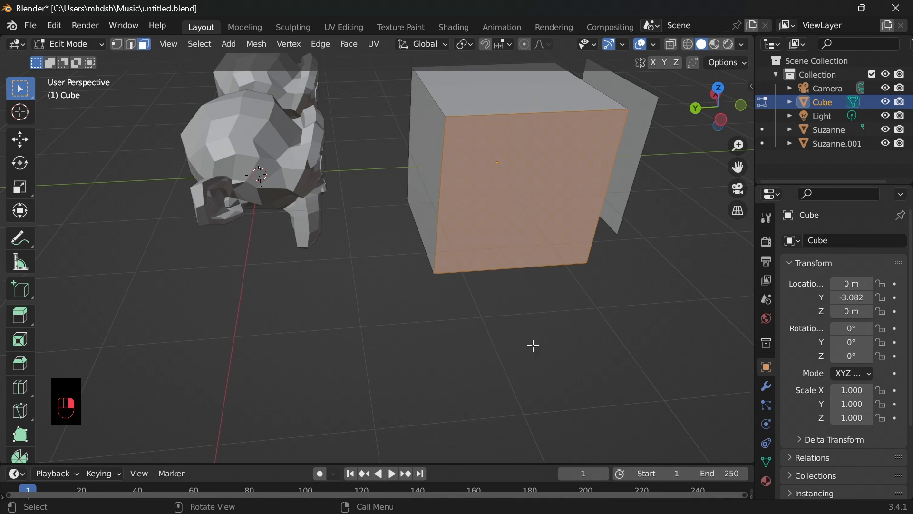
middle_drag(532, 344, 347, 269)
key(g)
click(295, 302)
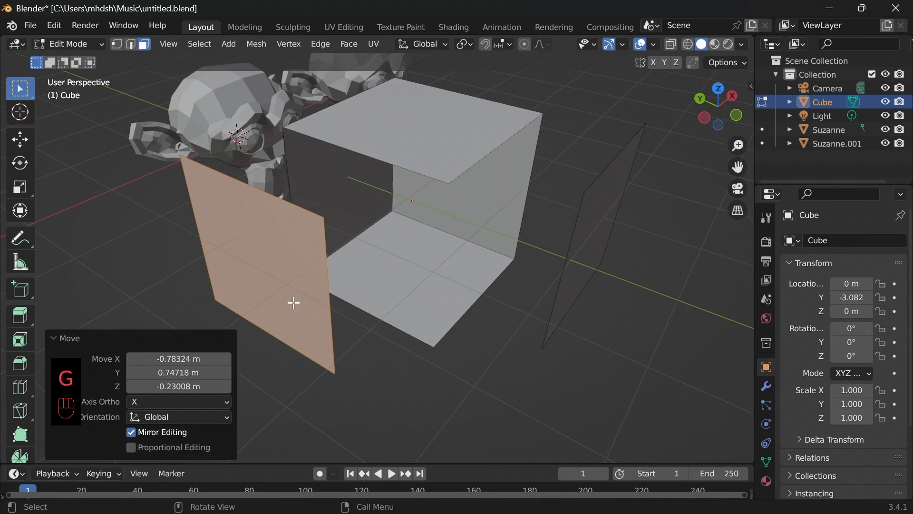
middle_drag(296, 302, 397, 298)
key(Tab)
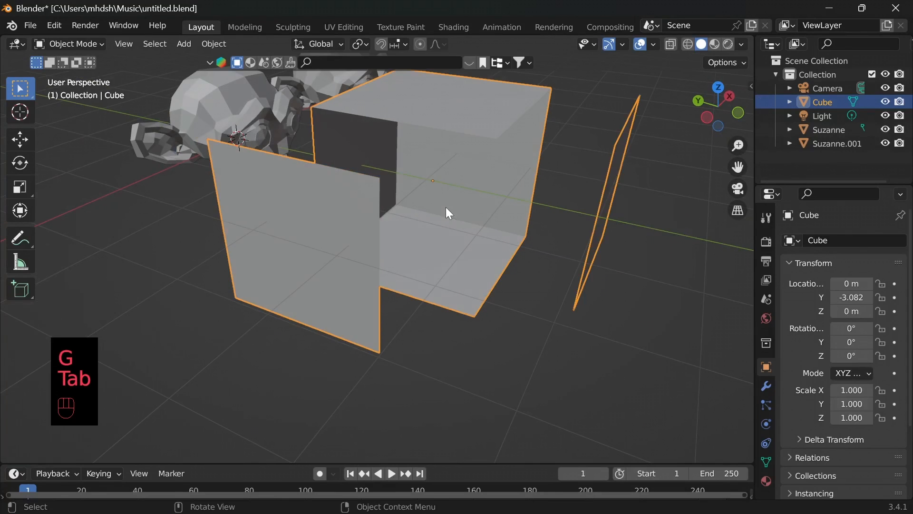
key(Tab)
right_click(459, 158)
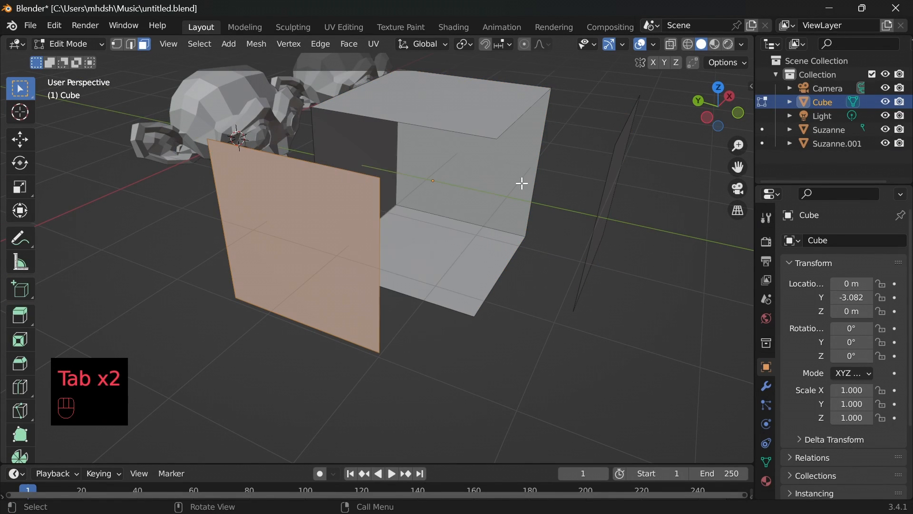
key(Tab)
key(Tab)
right_click(487, 129)
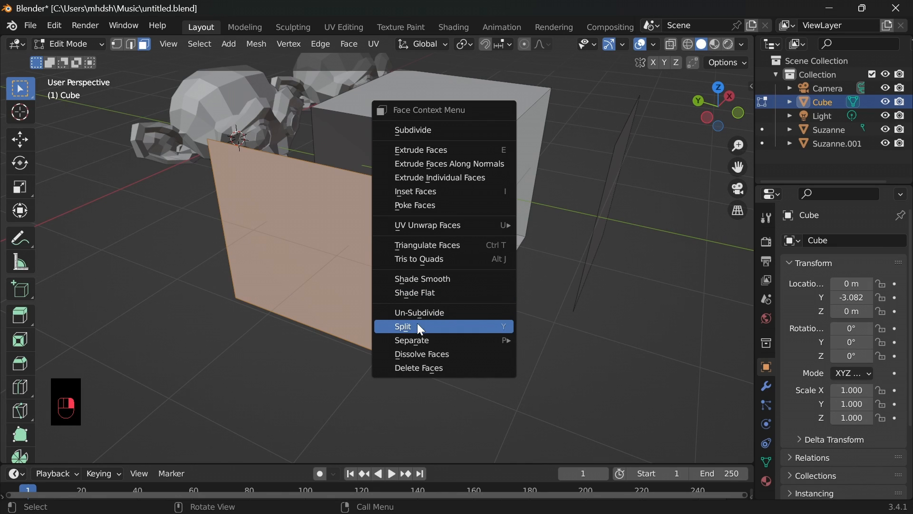
mouse_move(422, 339)
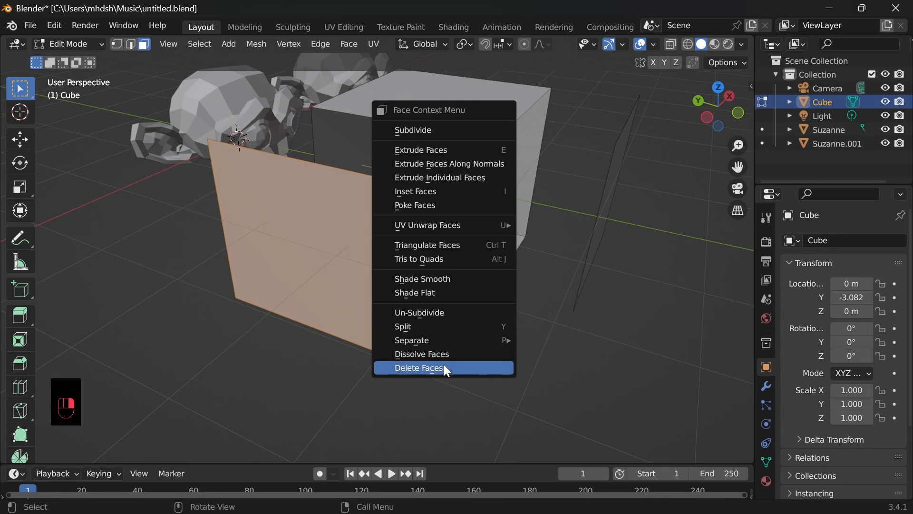
click(455, 324)
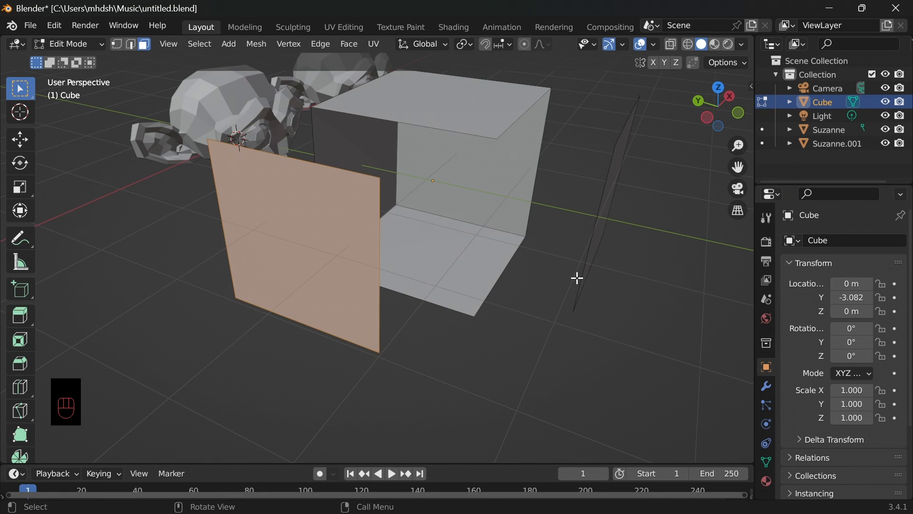
- Clear the cube and both monkey heads from the scene and add a 2 m plane at the origin
key(Tab)
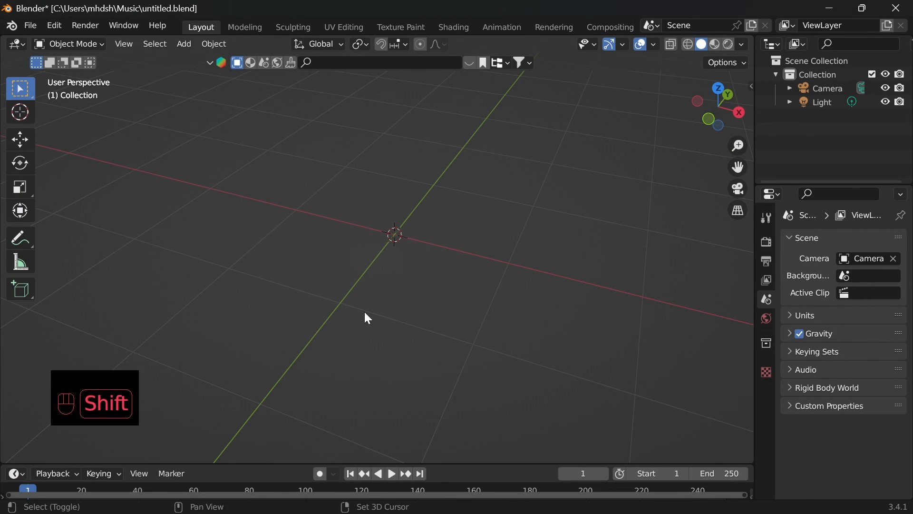
key(shift+a)
mouse_move(352, 235)
click(405, 238)
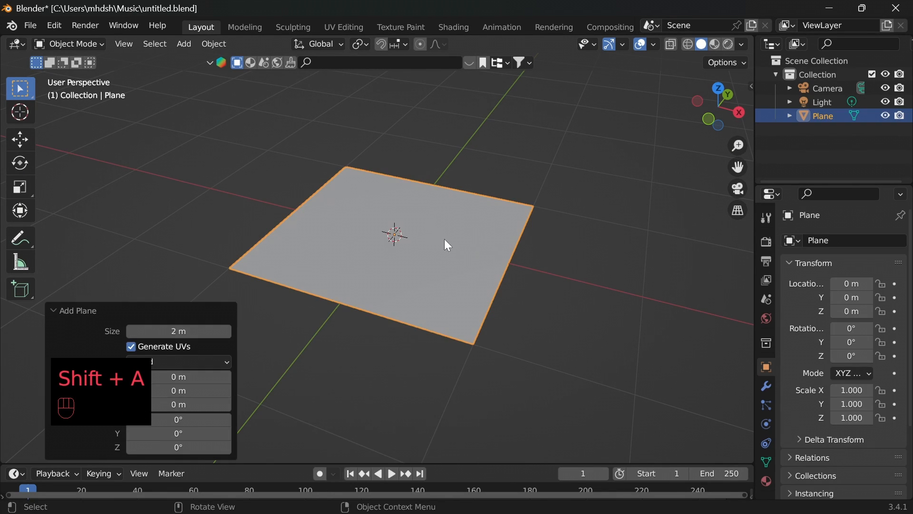
- Subdivide the plane three times in Edit Mode with one cut each to make an 8 by 8 grid
right_click(427, 223)
key(Tab)
right_click(410, 222)
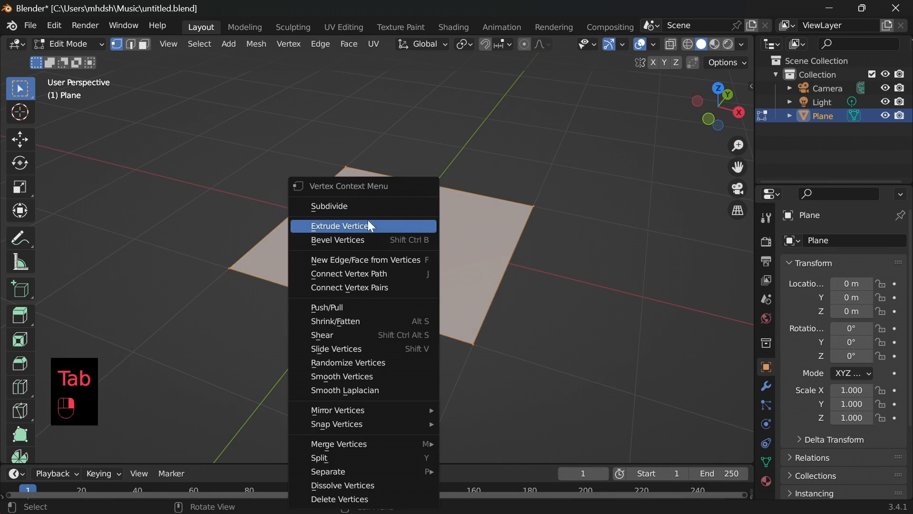
click(367, 205)
right_click(372, 204)
click(372, 204)
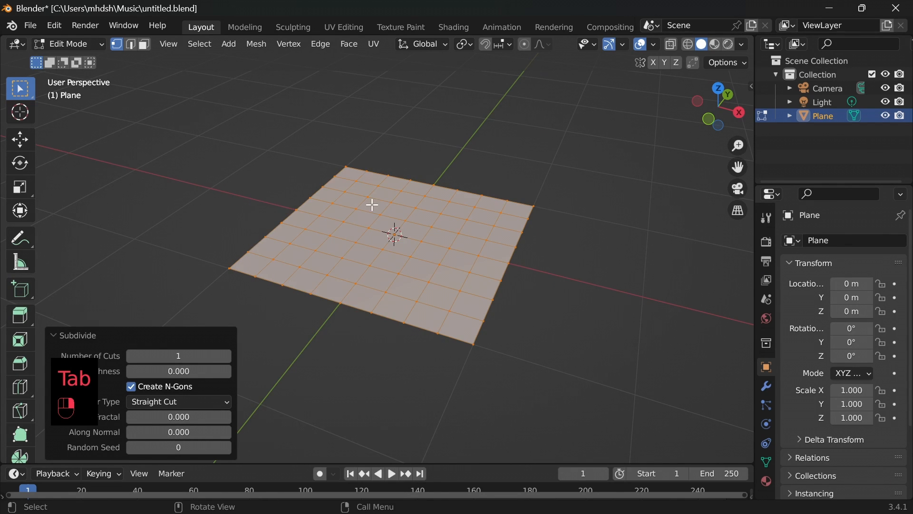
- Triangulate all faces of the plane and convert them back to quads with Tris to Quads
middle_drag(581, 357, 594, 372)
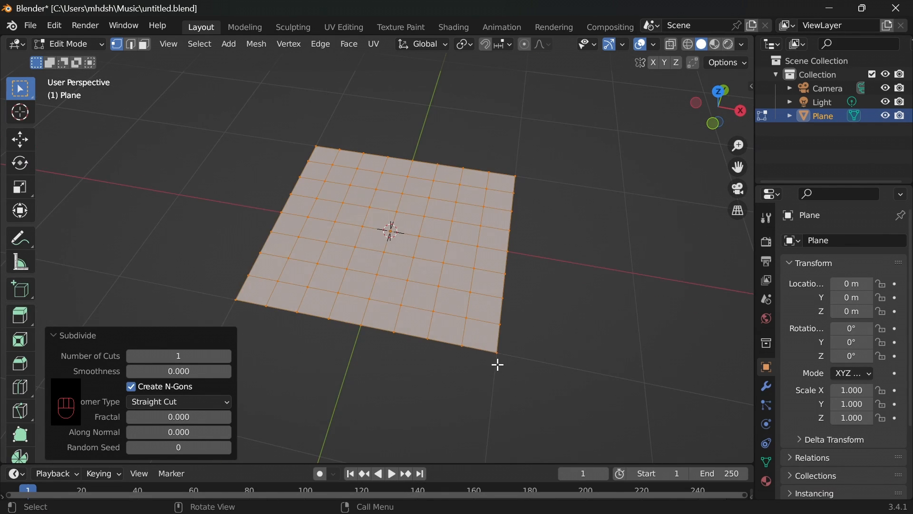
click(519, 353)
key(a)
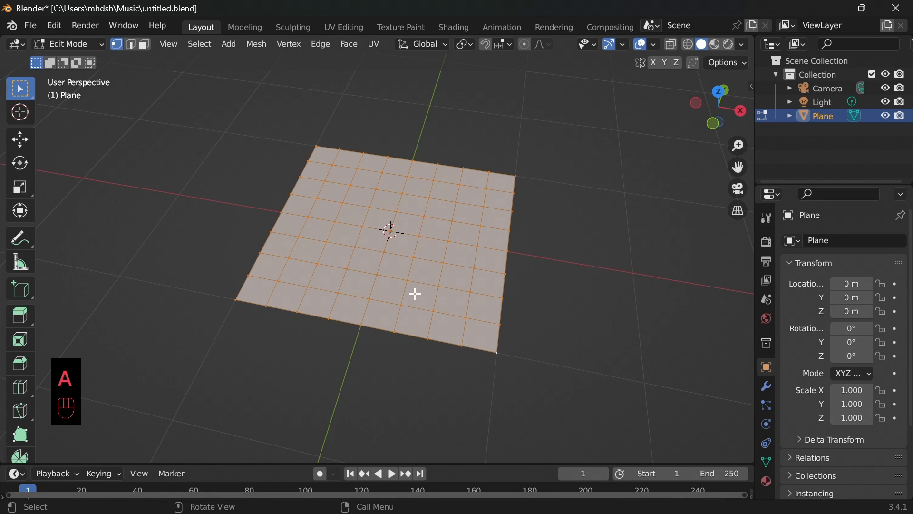
key(ctrl+t)
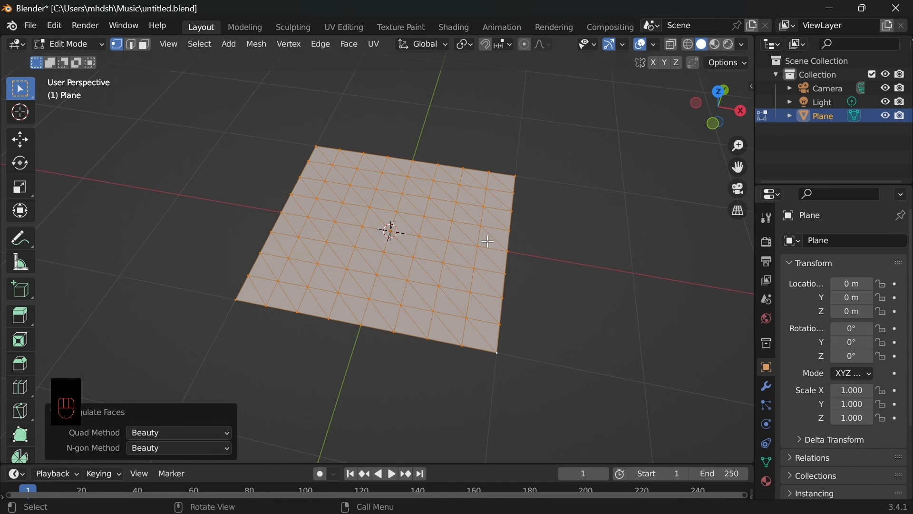
key(alt+j)
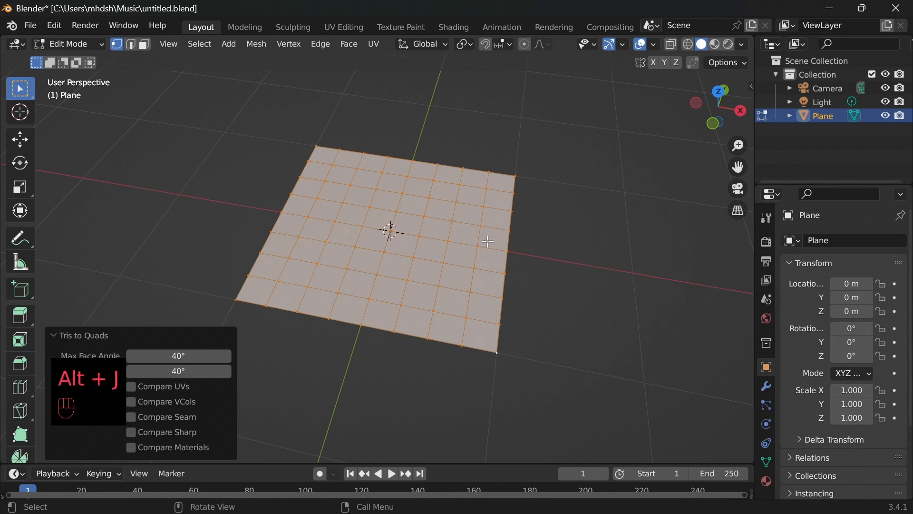
click(565, 312)
ctrl+click(507, 353)
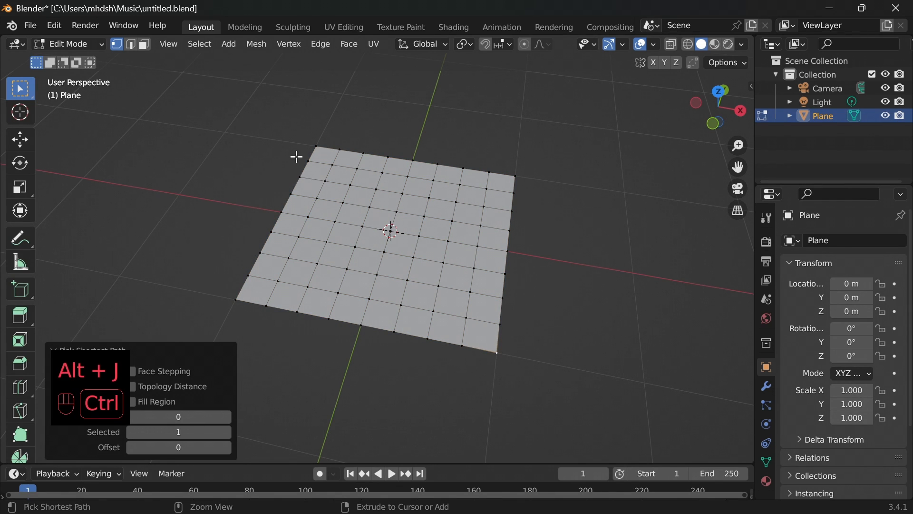
click(533, 313)
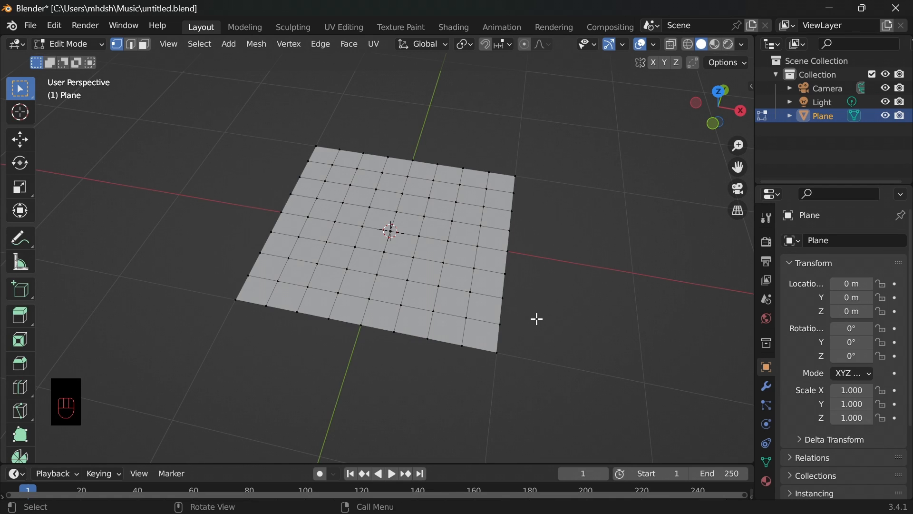
- Triangulate all faces of the plane with the Beauty method and select the shortest vertex path along the diagonal between two opposite corners
key(a)
key(ctrl+t)
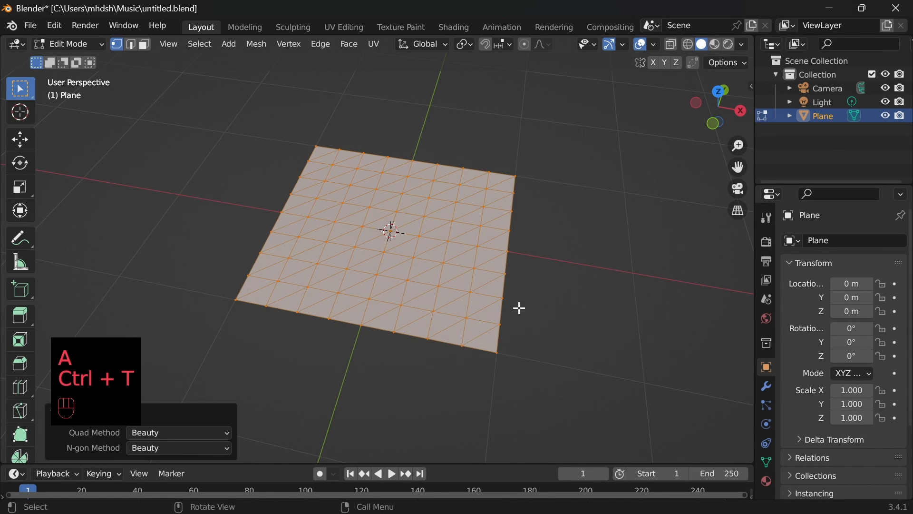
click(522, 331)
middle_drag(353, 422, 398, 401)
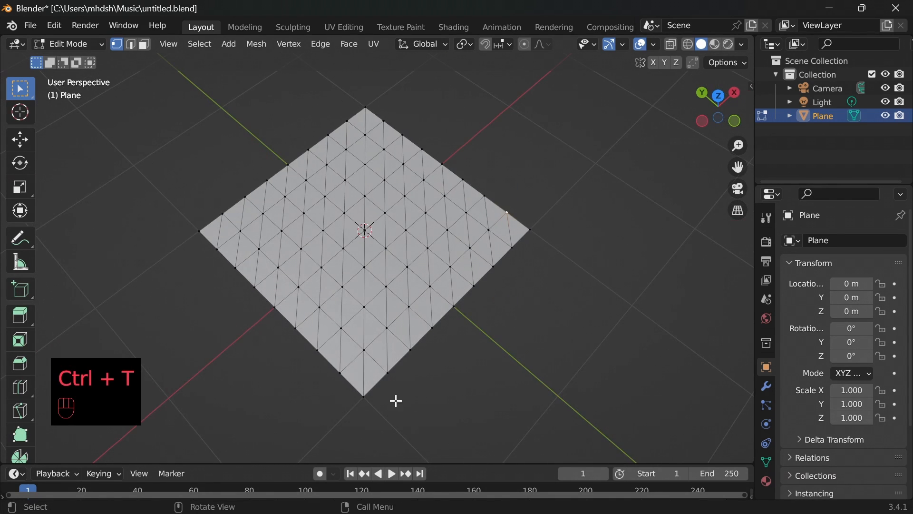
click(365, 397)
ctrl+click(365, 111)
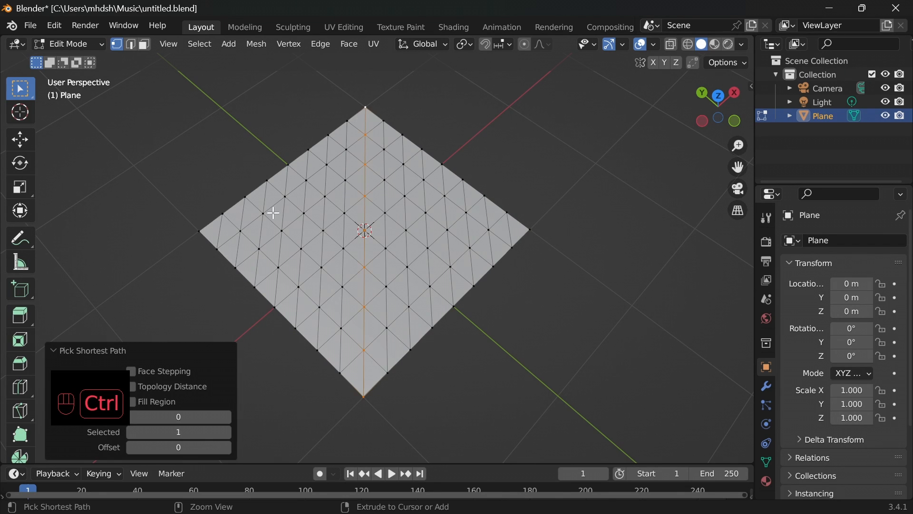
mouse_move(328, 294)
middle_down()
mouse_move(349, 281)
mouse_move(336, 287)
middle_up()
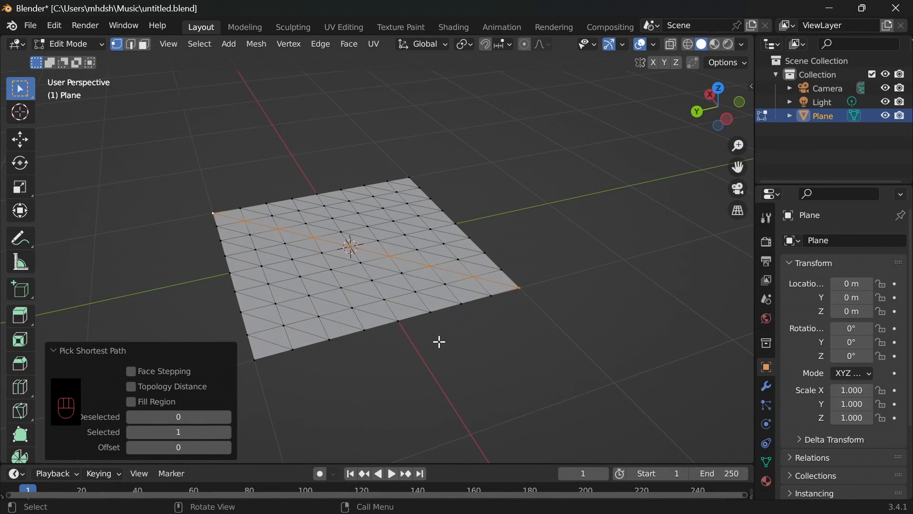
- Mark the selected diagonal edges of the plane as a seam and clear the seam again
key(ctrl+e)
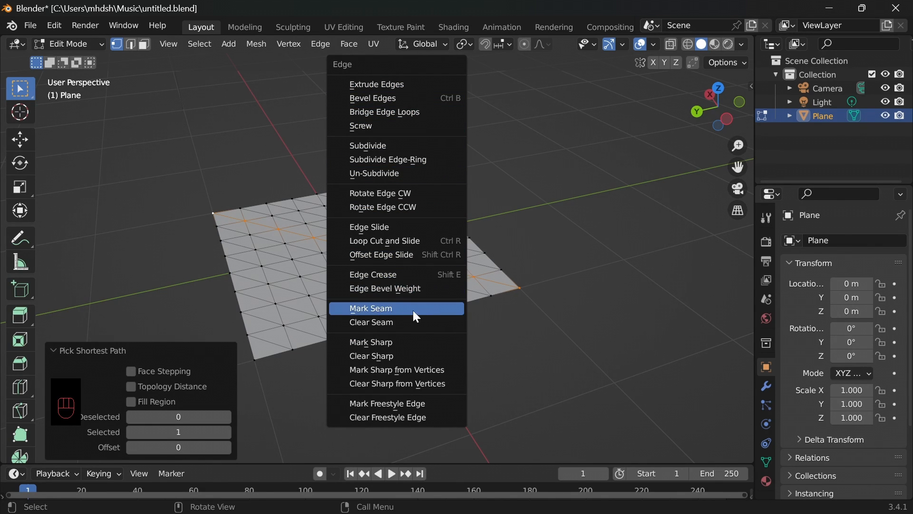
click(398, 310)
middle_drag(494, 327, 659, 349)
scroll(546, 293, up, 3)
key(ctrl+e)
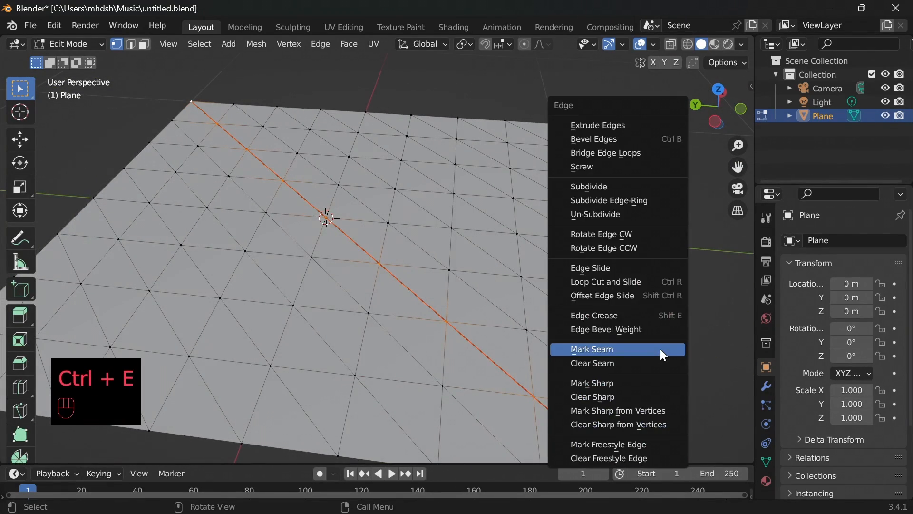
click(617, 366)
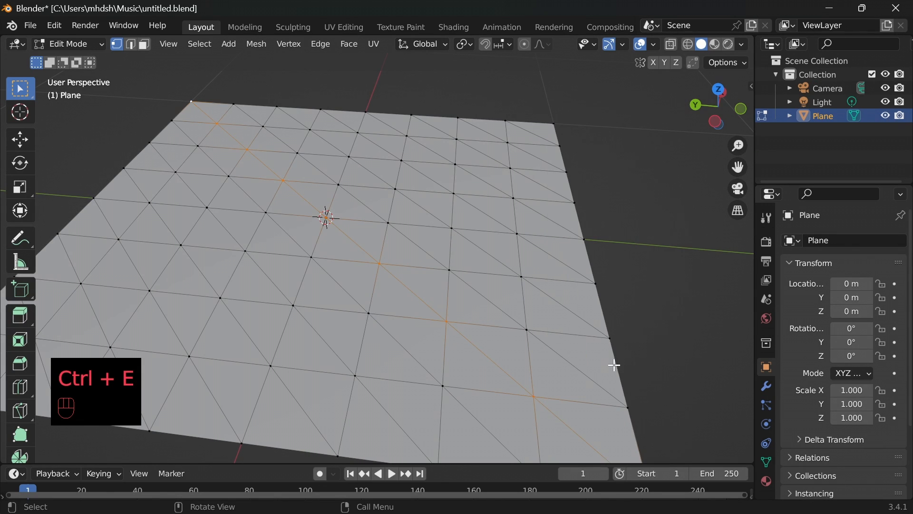
- Mark the selected diagonal edges of the plane as sharp
middle_drag(609, 284, 615, 284)
key(ctrl+e)
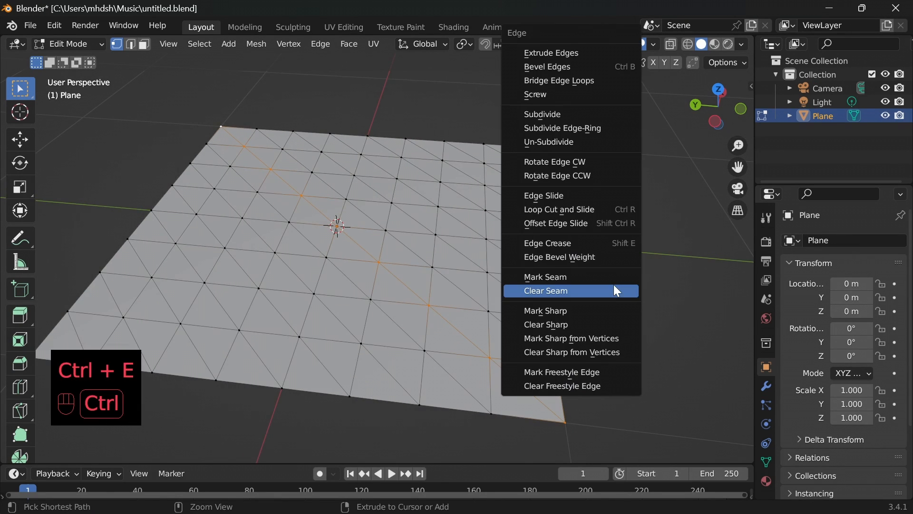
click(571, 310)
middle_drag(579, 306, 615, 283)
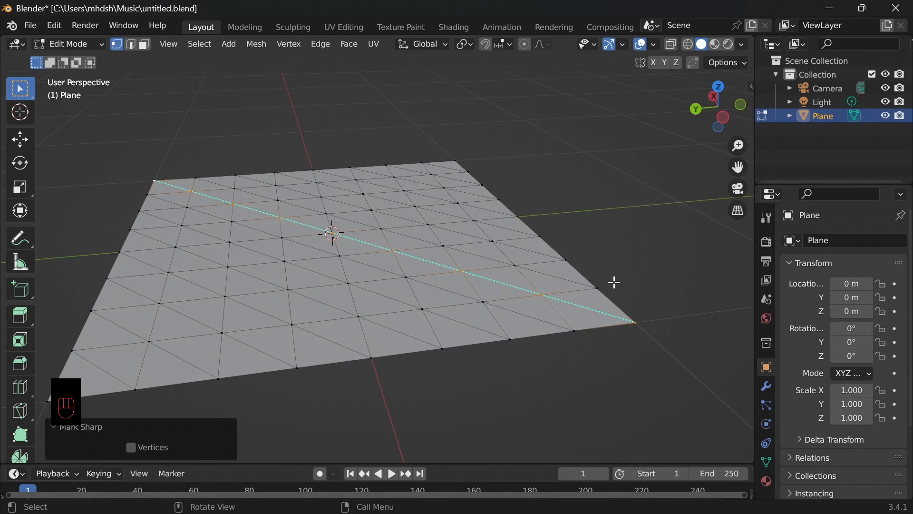
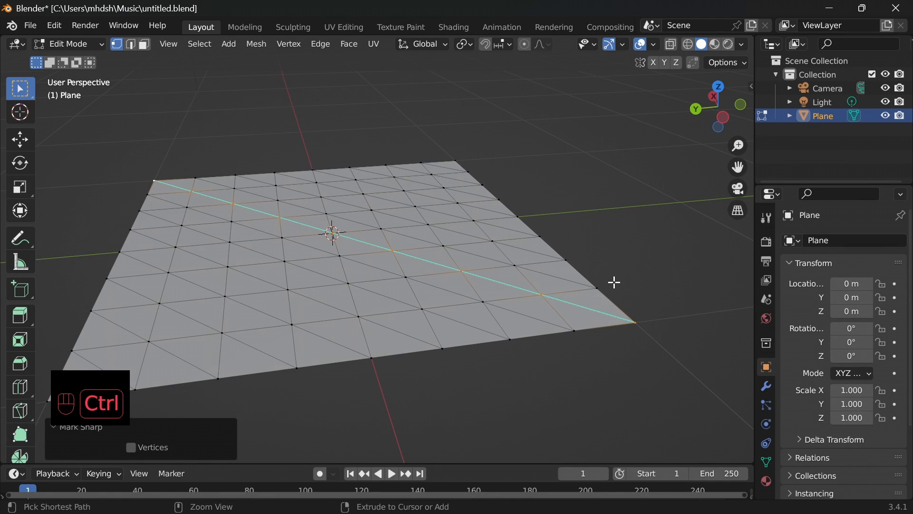
- Clear the sharp marking from the plane's selected diagonal edges and check the plane in Object Mode
key(ctrl+e)
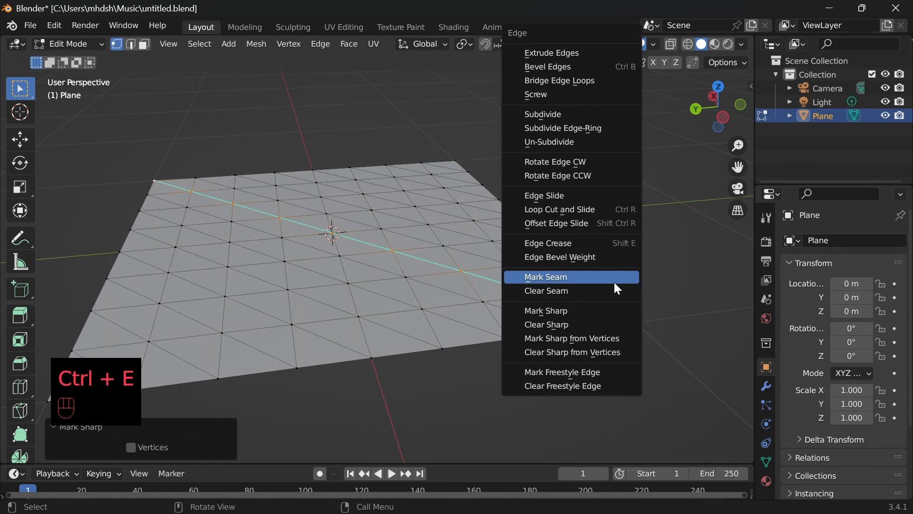
click(557, 326)
middle_drag(626, 319, 542, 330)
key(Tab)
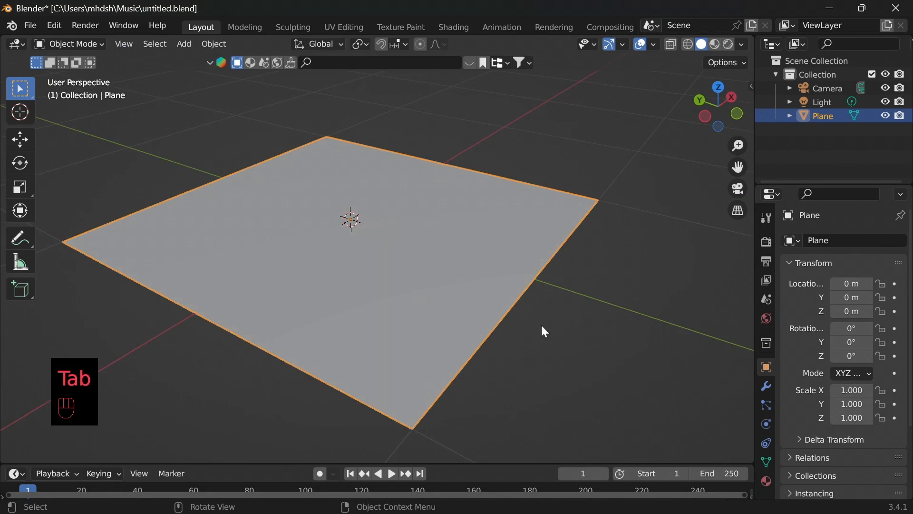
key(Tab)
- Solidify all faces of the plane with a thickness of 0.03 m
key(a)
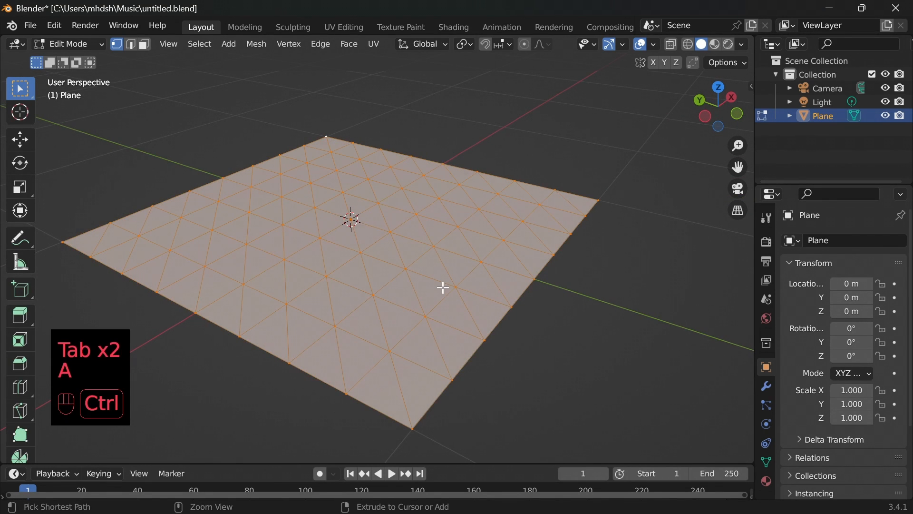
key(ctrl+f)
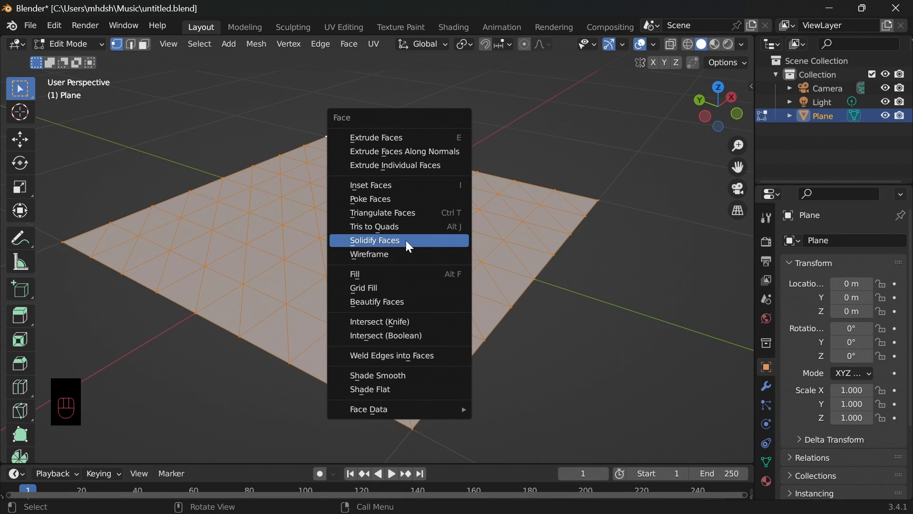
click(393, 241)
middle_drag(455, 275, 488, 338)
drag(179, 447, 134, 447)
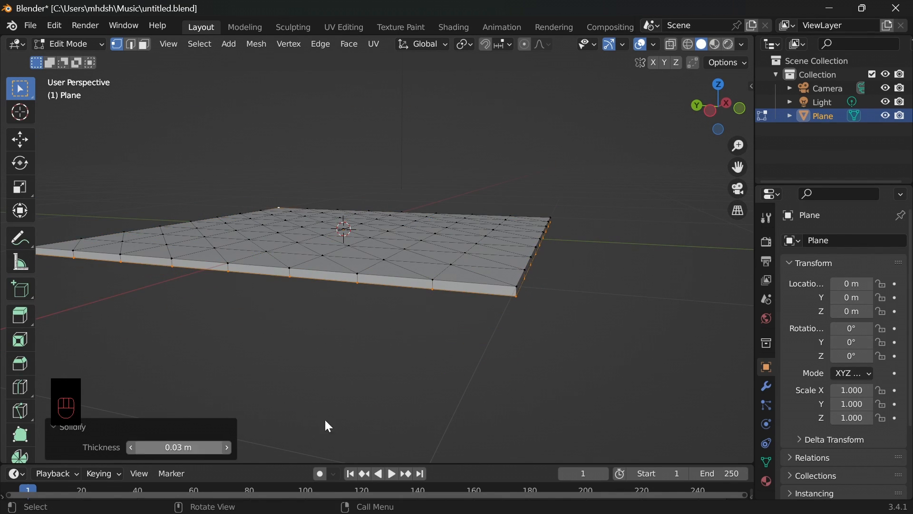
- Turn all faces of the solidified plane into a wireframe lattice with the Wireframe operation and return to Object Mode
key(a)
key(ctrl+f)
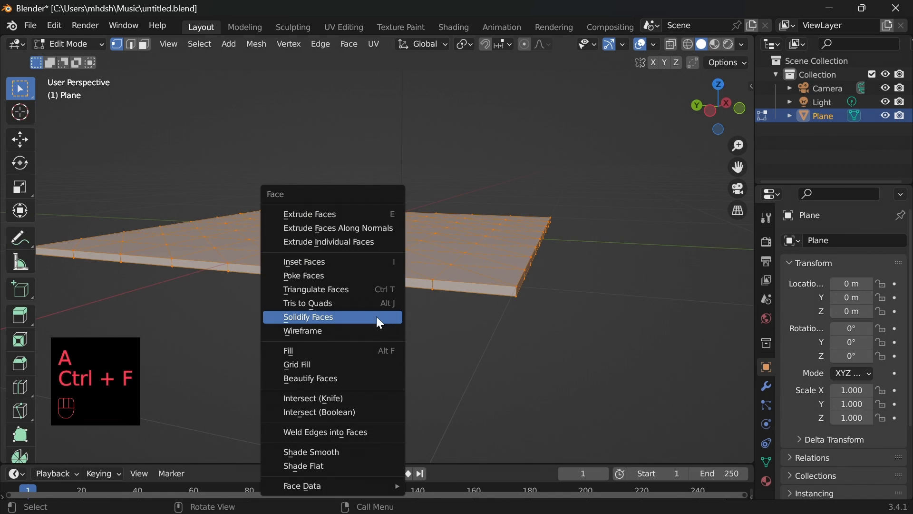
click(322, 334)
middle_drag(471, 349, 548, 352)
key(Tab)
key(Tab)
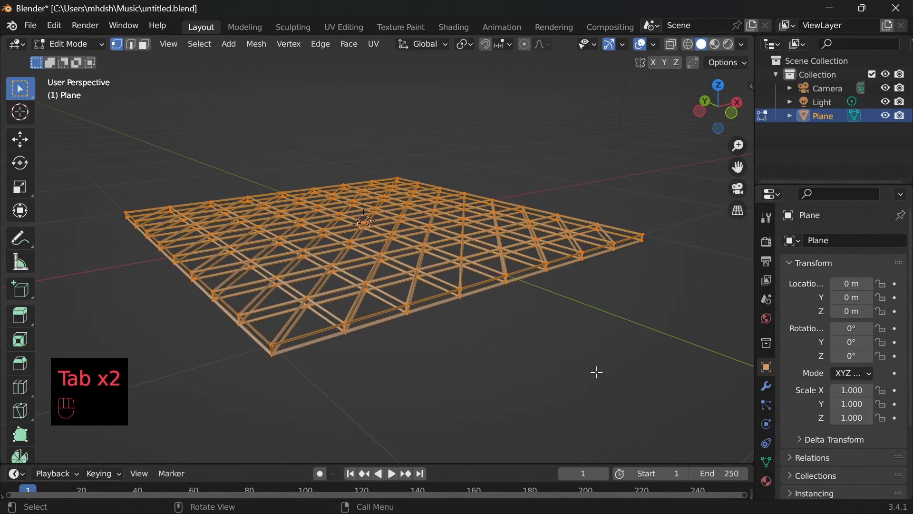
key(Tab)
key(Tab)
key(Tab)
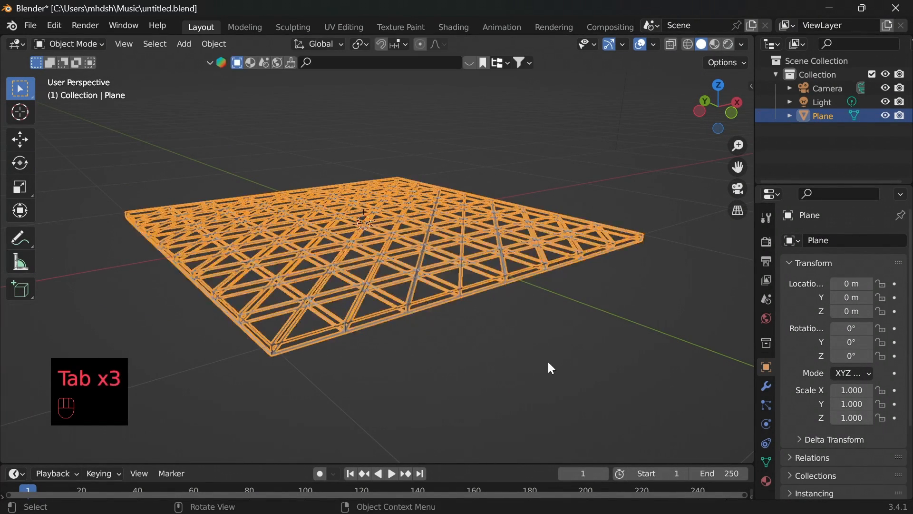
- Add a mesh circle and move it about 2.3 m along the X axis, clear of the wireframe plane
shift+click(551, 369)
key(shift+a)
mouse_move(507, 237)
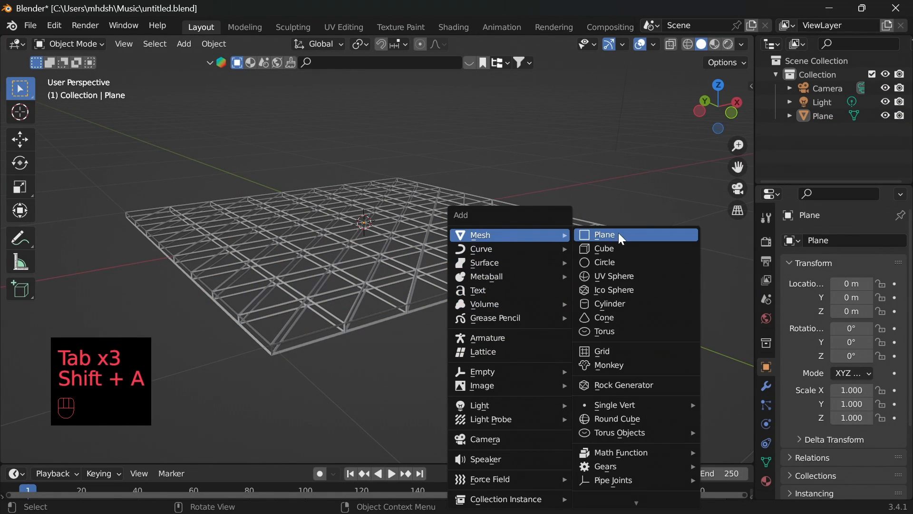
click(605, 264)
middle_drag(518, 317, 634, 341)
key(KP_7)
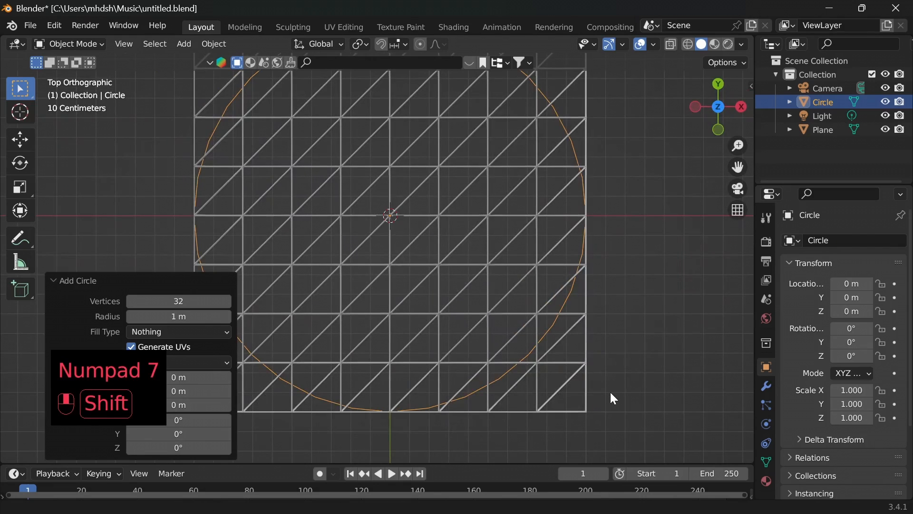
shift+middle_drag(610, 390, 466, 396)
scroll(464, 392, down, 2)
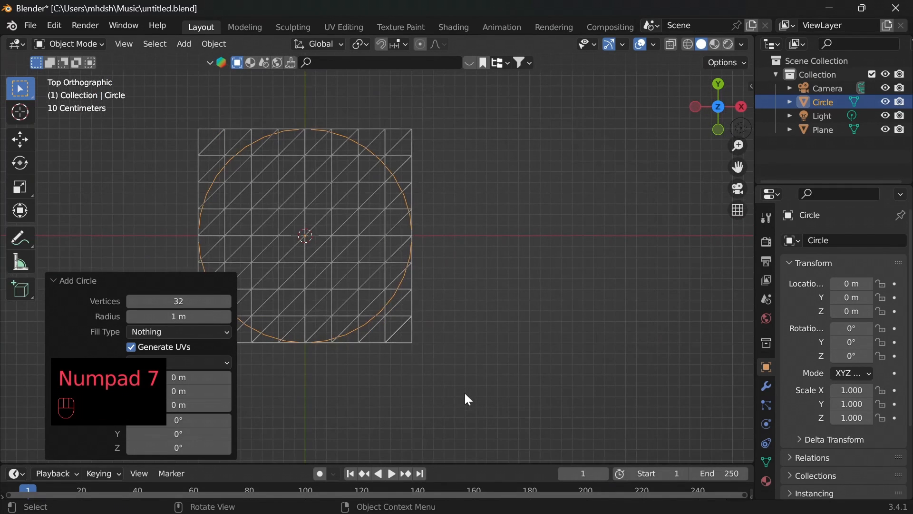
key(g)
key(x)
click(710, 390)
- Fill the whole circle outline in Edit Mode using the Fill face operation with Beauty enabled
key(Tab)
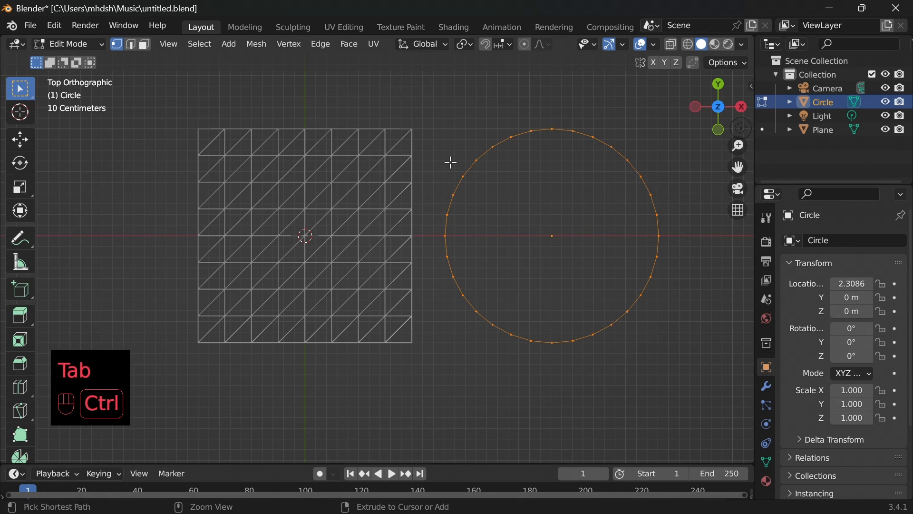
key(ctrl+e)
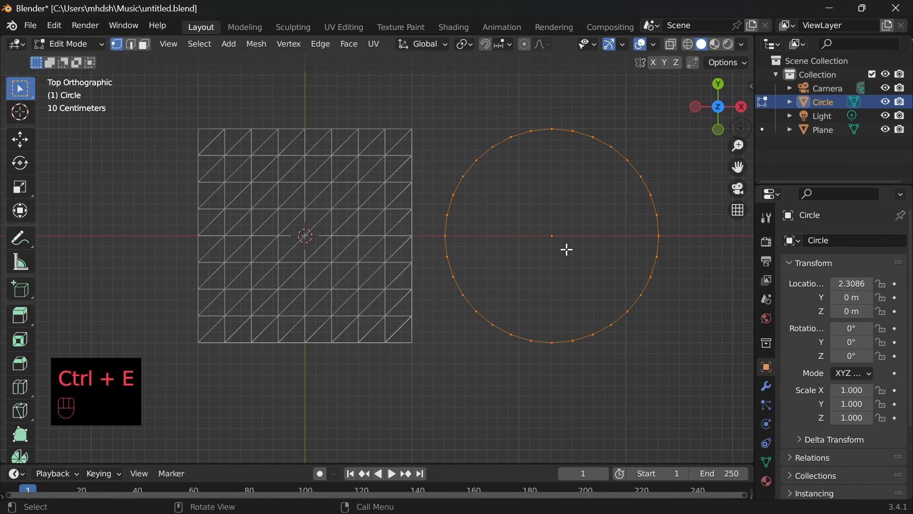
key(ctrl+f)
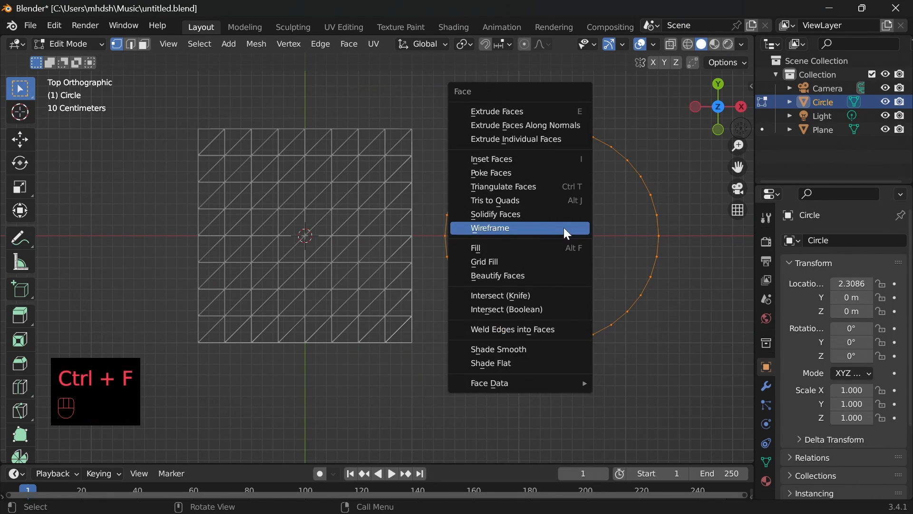
click(507, 251)
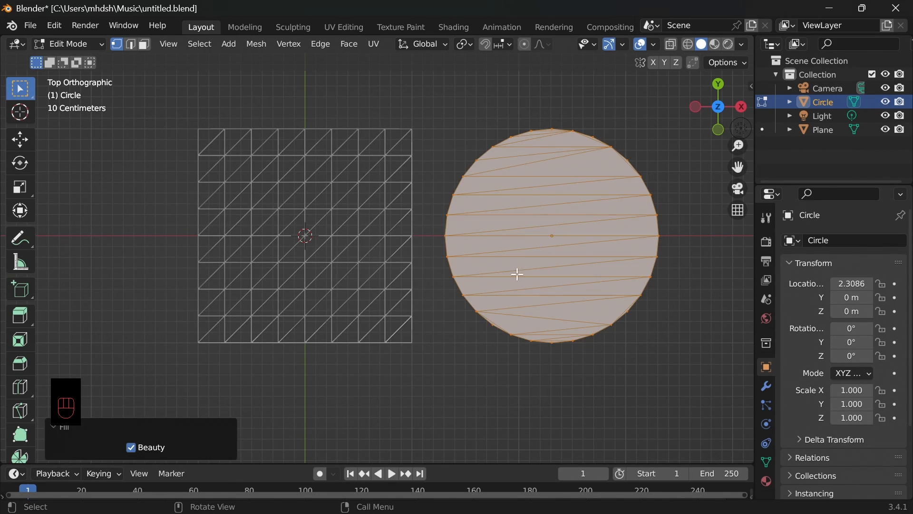
middle_drag(612, 371, 572, 257)
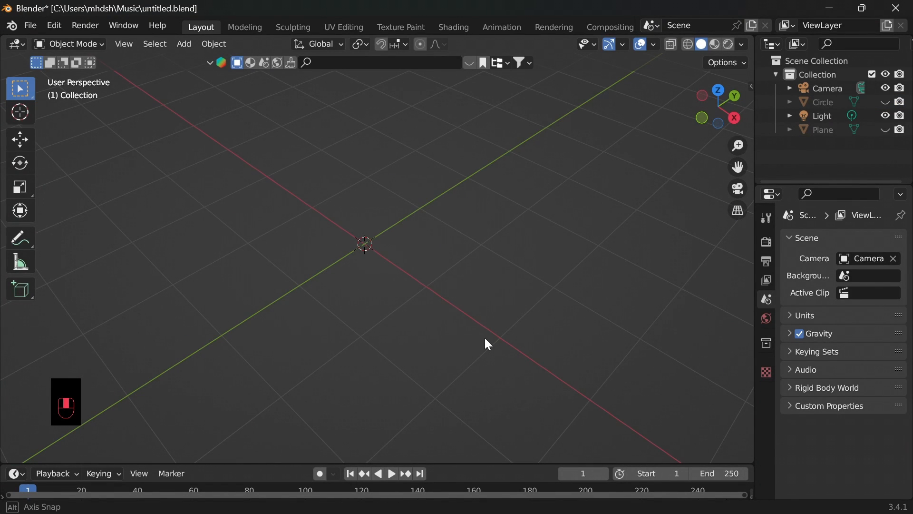
- Add a mesh cylinder at the origin and enter Edit Mode on it
middle_drag(485, 343, 481, 298)
key(shift+a)
mouse_move(447, 240)
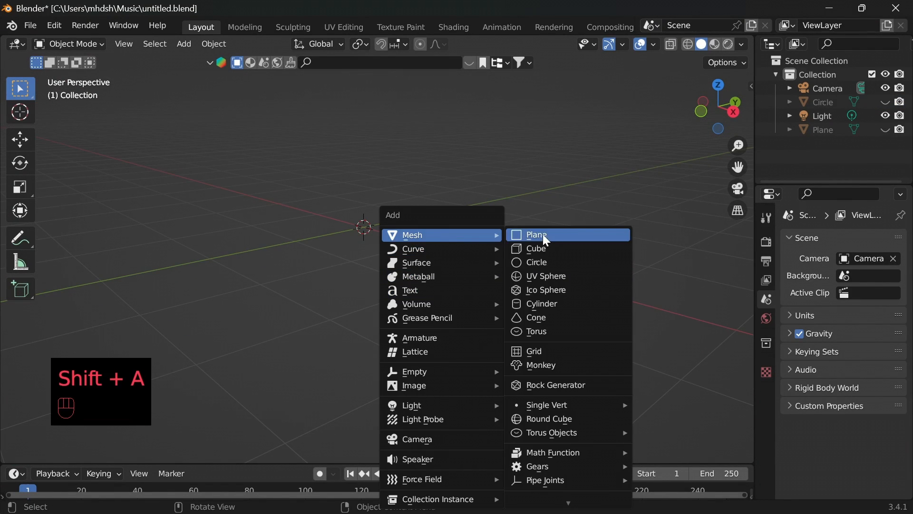
click(532, 300)
key(Tab)
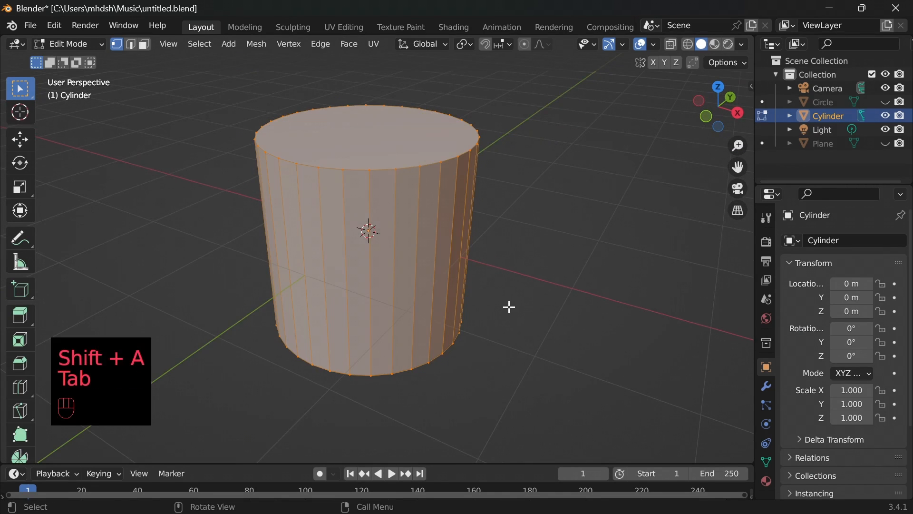
- Delete the cylinder's top cap face in face select mode
shift+middle_drag(585, 278, 564, 302)
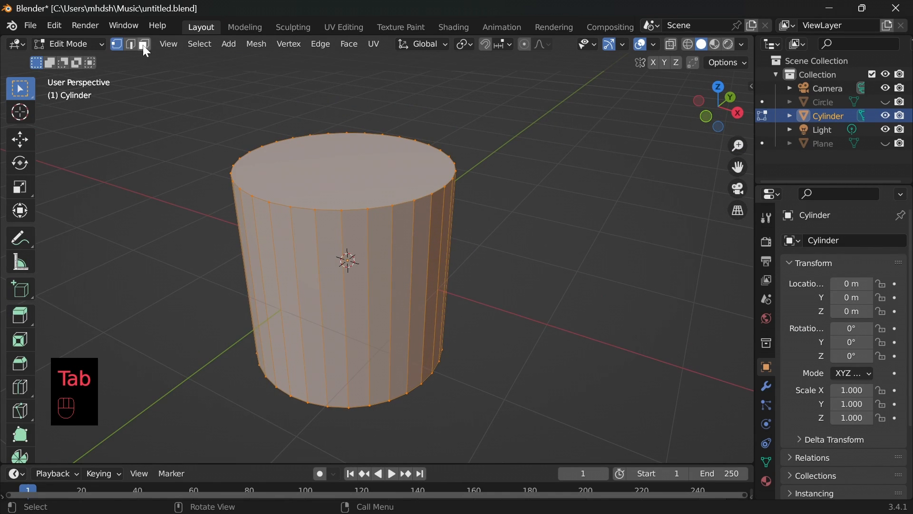
click(145, 45)
click(369, 169)
key(Delete)
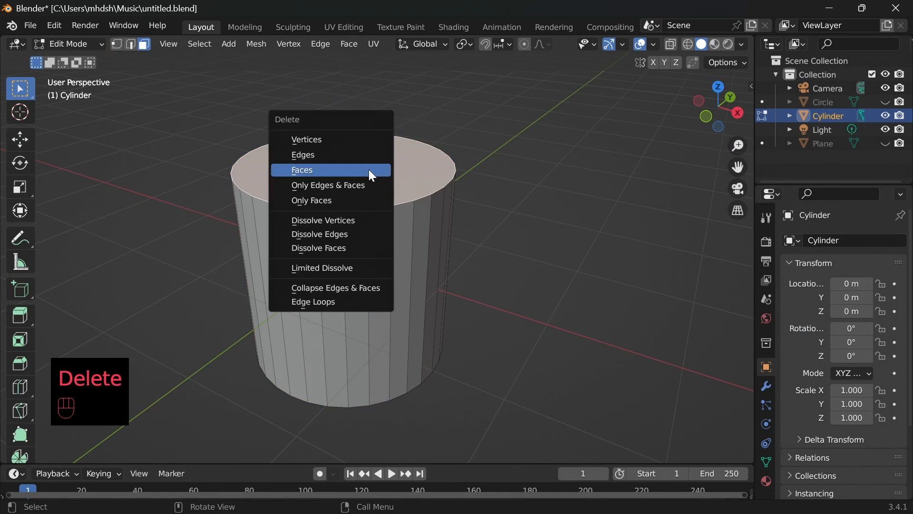
click(369, 170)
shift+middle_drag(482, 261, 530, 256)
- Select all vertices of the cylinder's open top rim from the front view, using X-ray to reach the hidden ones
key(KP_1)
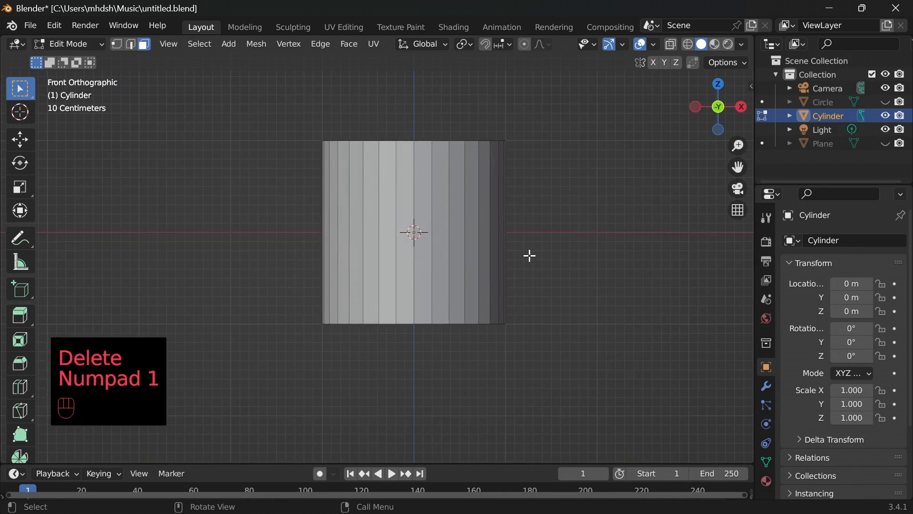
click(672, 43)
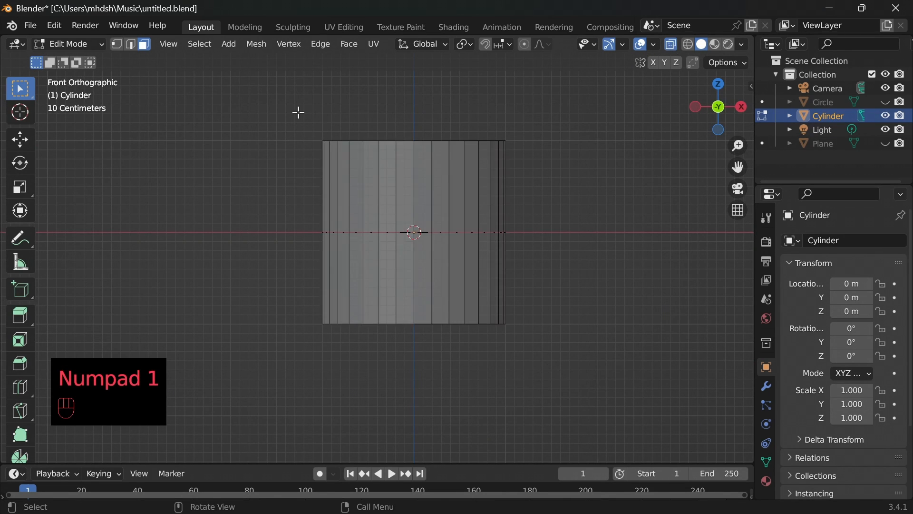
key(Tab)
key(Tab)
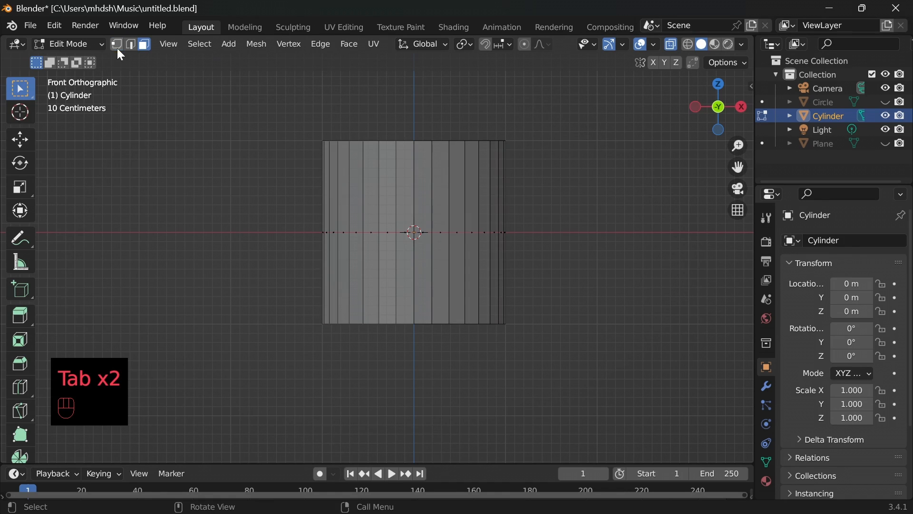
drag(271, 126, 588, 167)
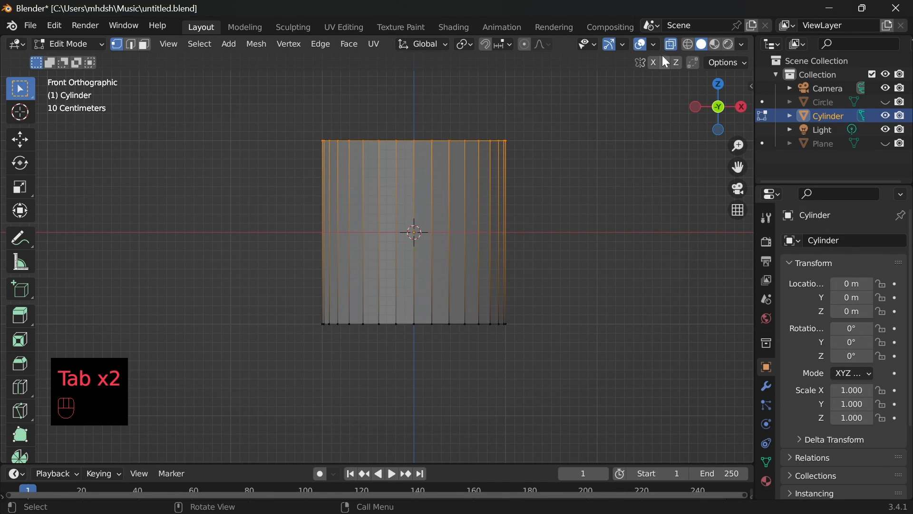
click(671, 44)
middle_drag(581, 265, 602, 347)
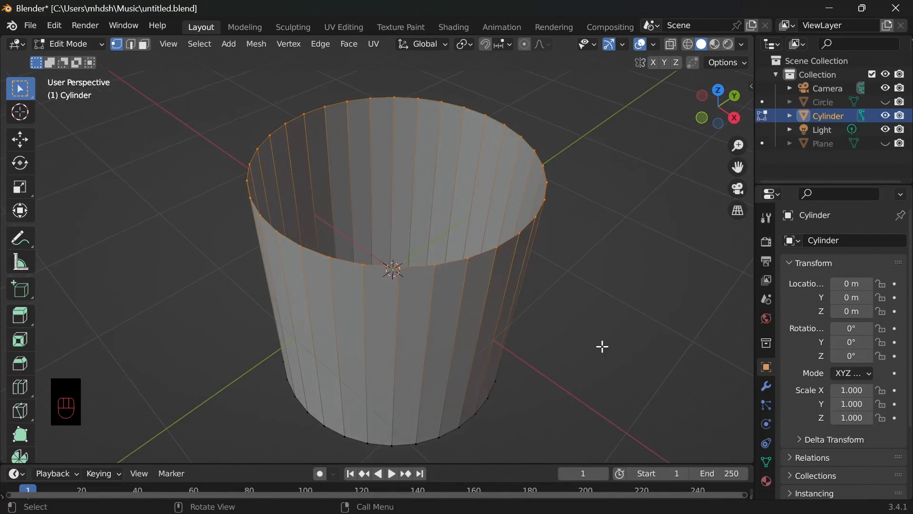
- Close the cylinder's open top rim with Grid Fill
key(ctrl+f)
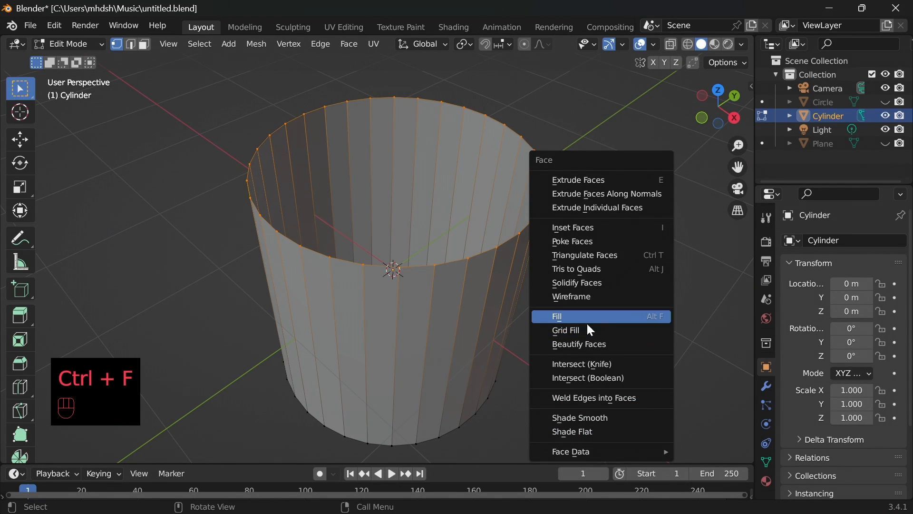
click(568, 330)
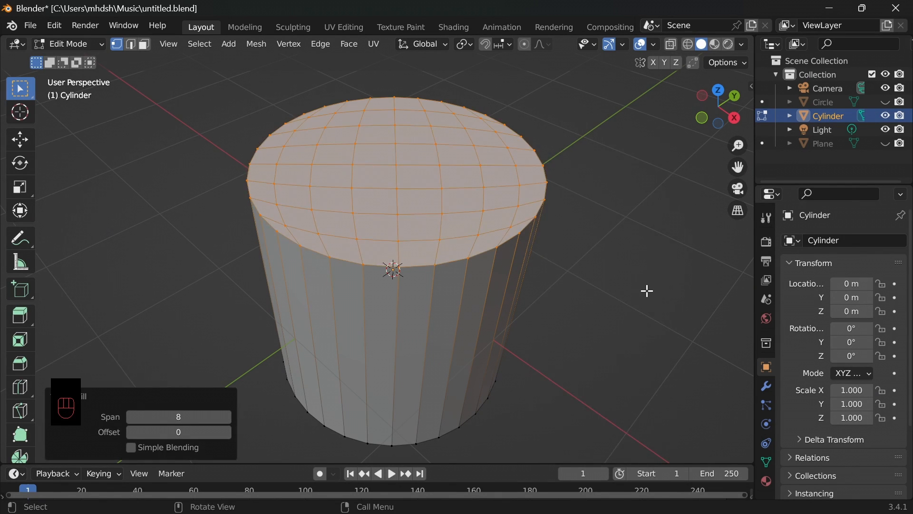
scroll(648, 291, down, 3)
middle_drag(648, 292, 361, 167)
middle_drag(517, 320, 542, 314)
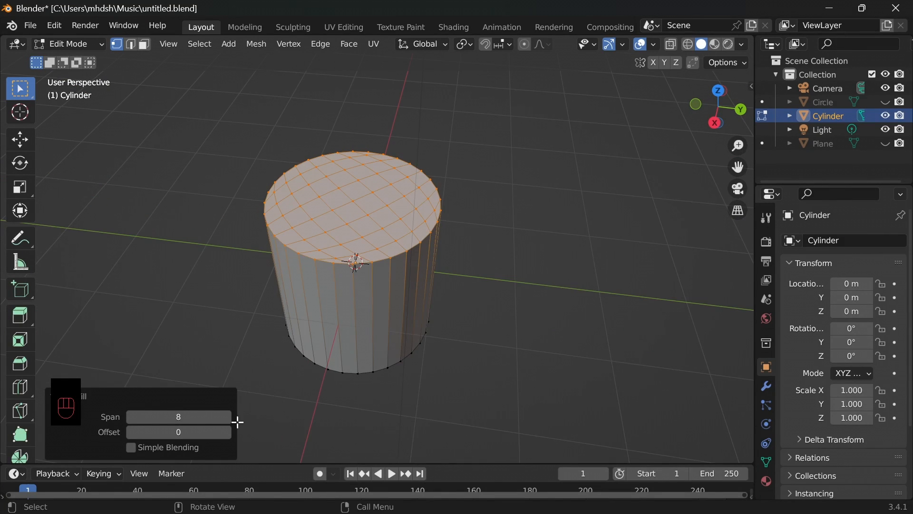
- Vary the Grid Fill span up to 15 and down to 4, and set it to 6
click(227, 417)
click(227, 417)
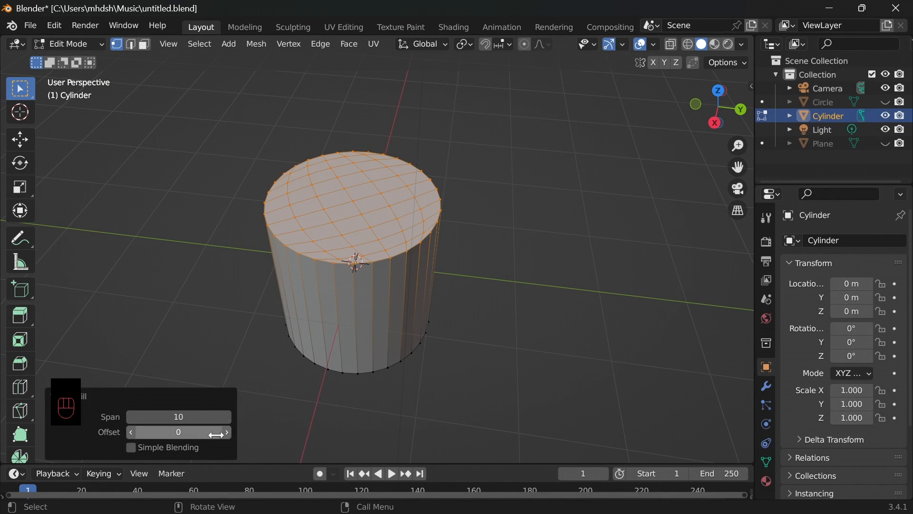
click(226, 417)
click(226, 417)
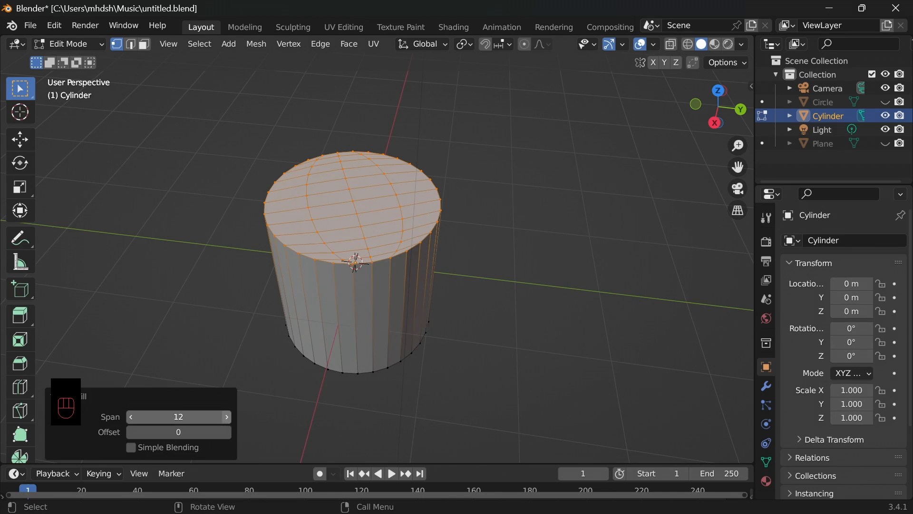
click(226, 417)
click(226, 416)
click(225, 416)
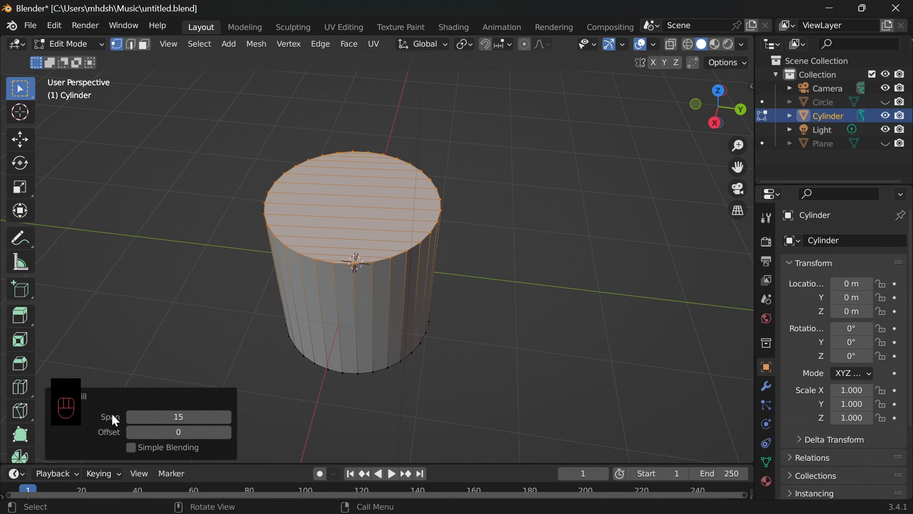
click(133, 417)
click(133, 416)
click(133, 417)
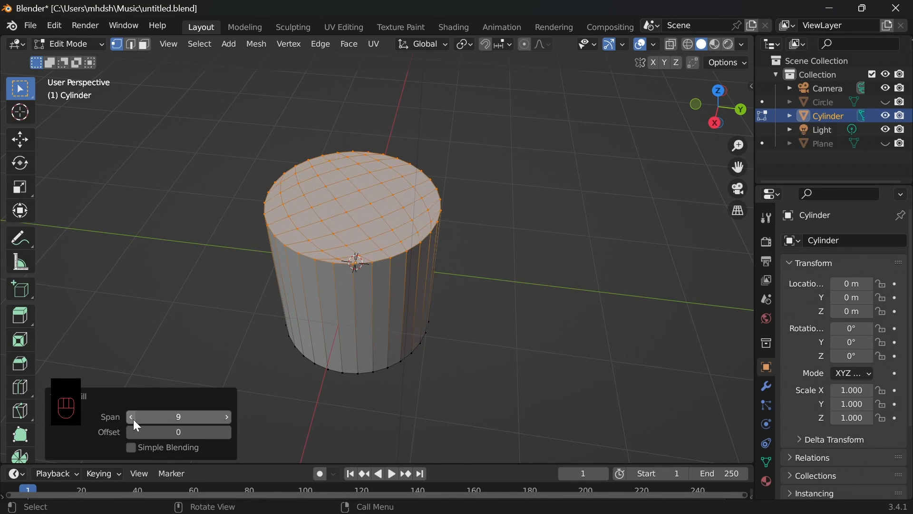
click(133, 417)
click(134, 417)
click(133, 419)
click(133, 419)
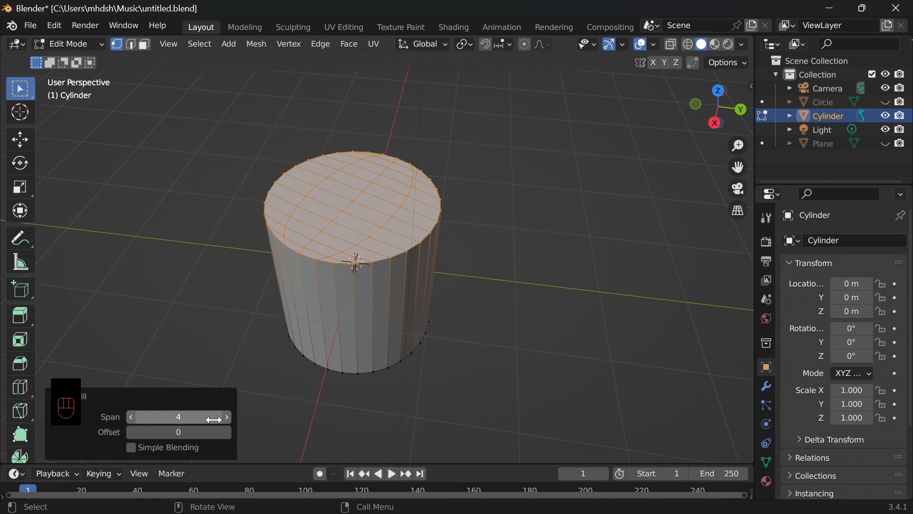
click(228, 419)
click(227, 419)
- Set the Grid Fill offset to 7
click(227, 433)
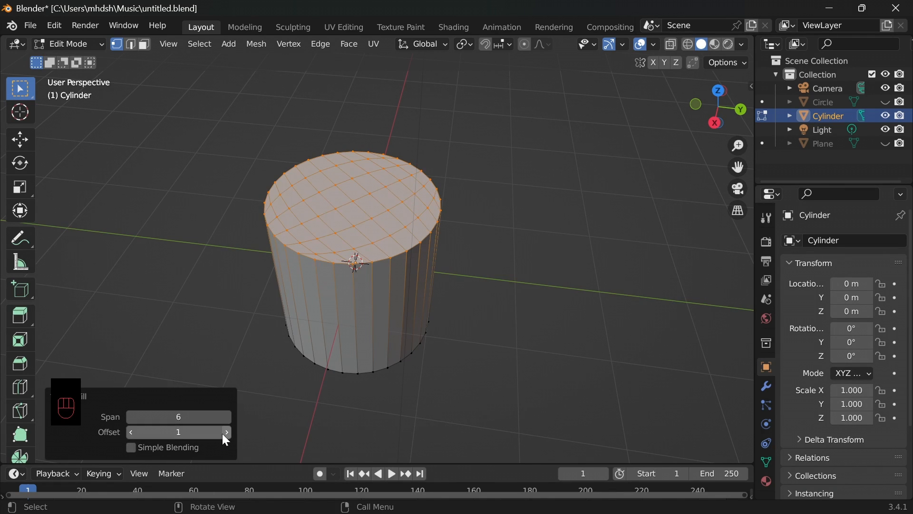
click(228, 432)
click(229, 432)
click(228, 433)
click(228, 433)
click(229, 432)
click(228, 431)
- Toggle Simple Blending on and off for the cylinder's Grid Fill
click(133, 446)
click(132, 446)
click(132, 447)
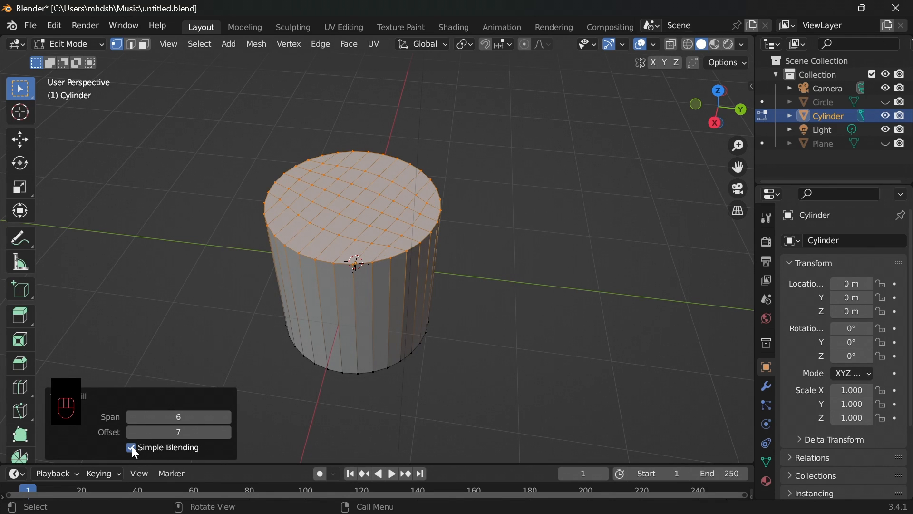
click(132, 446)
middle_drag(389, 443, 481, 427)
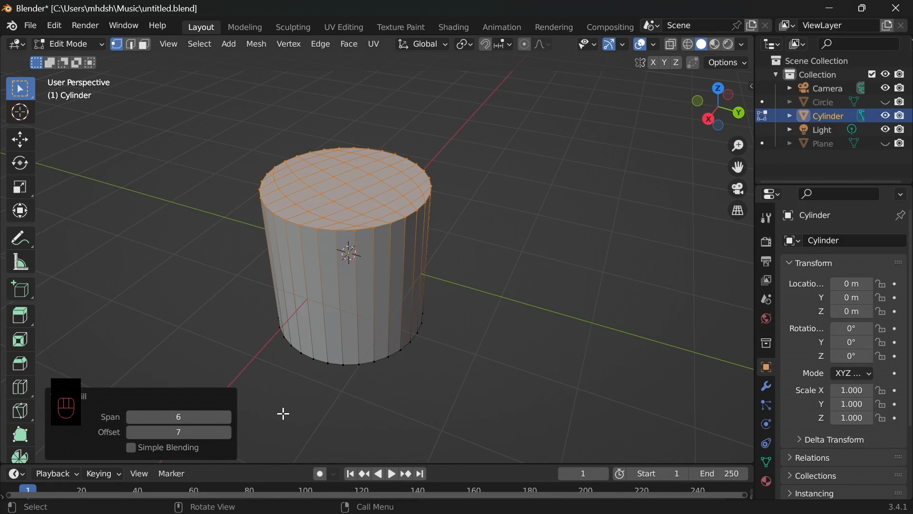